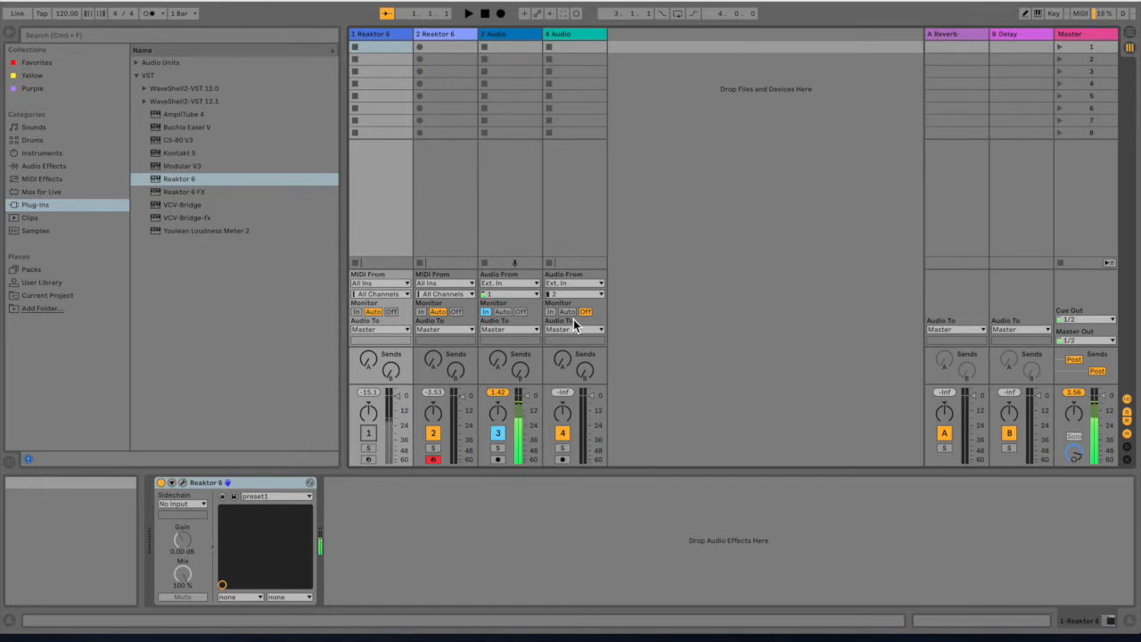
Activate the first Reaktor 6 track and open its plug-in window.
click(377, 41)
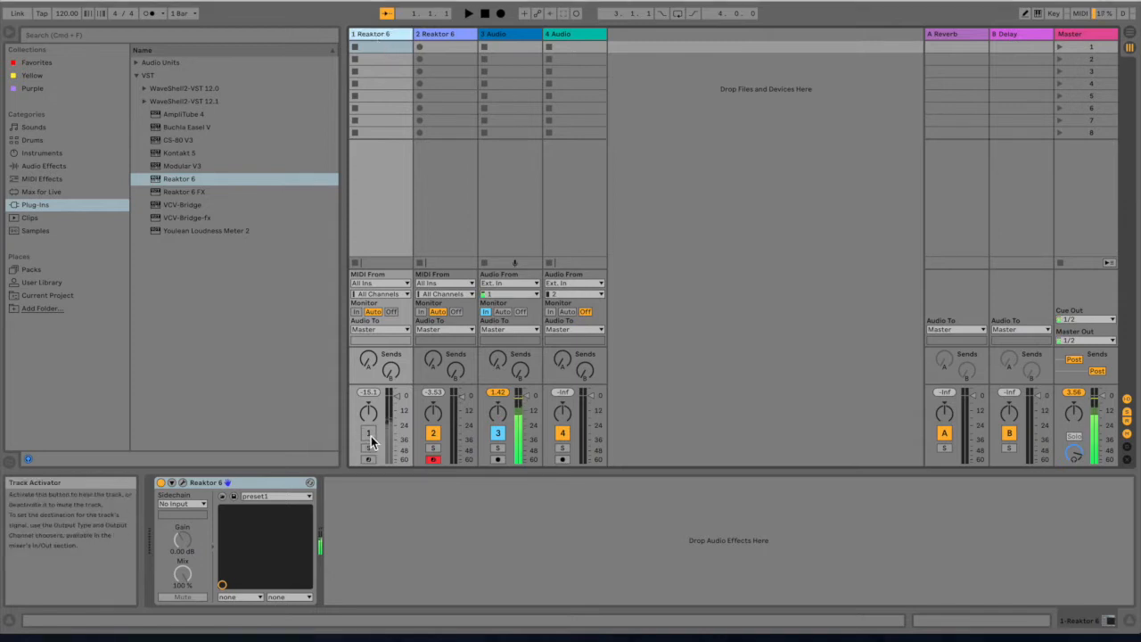
click(369, 434)
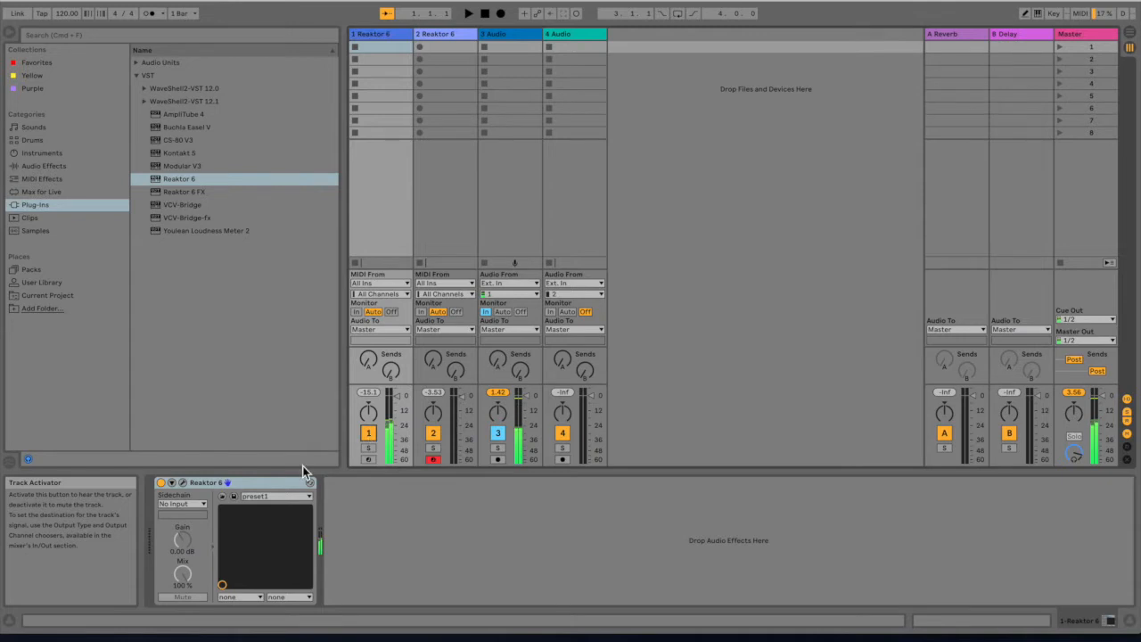
click(184, 483)
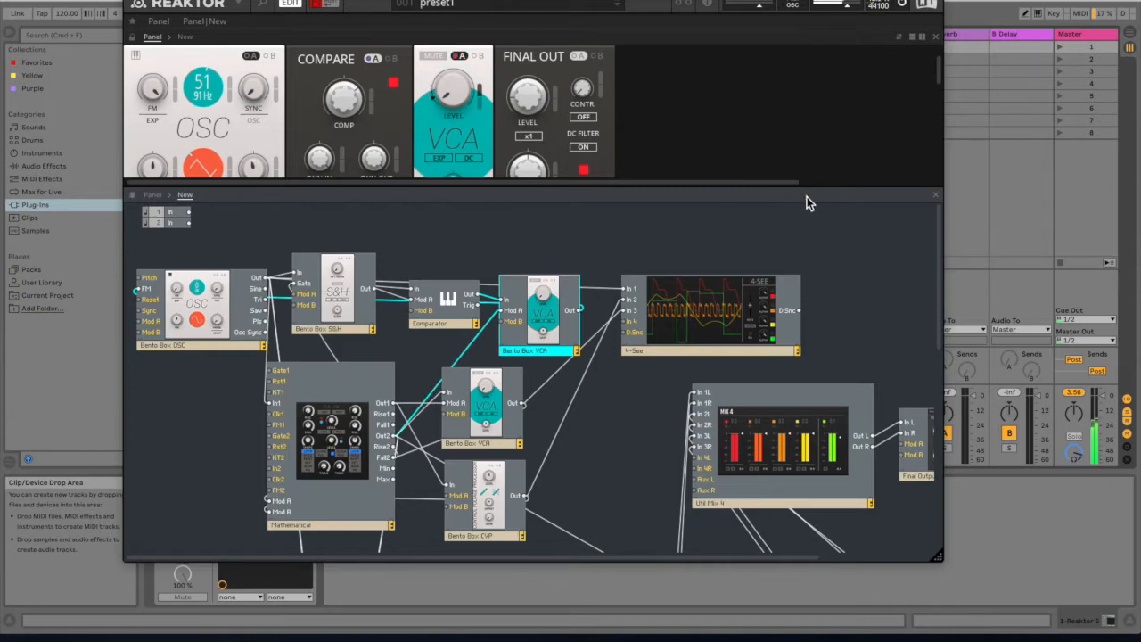
Close the lower structure view and enlarge the Reaktor window so the full width of the module panel fits.
click(934, 195)
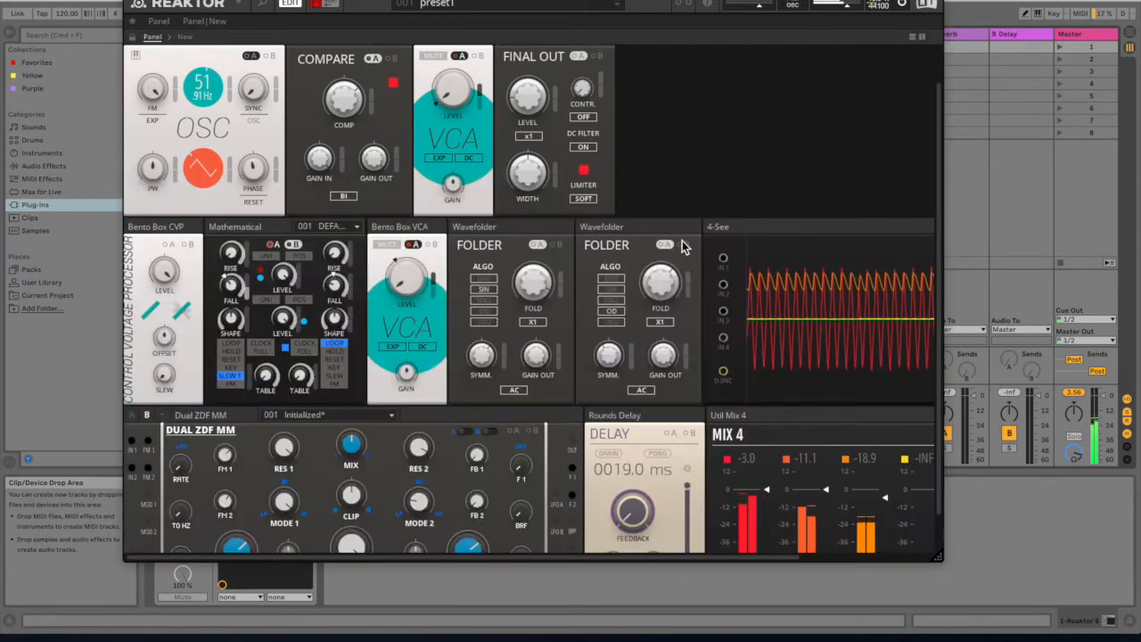
scroll(657, 241, down, 1)
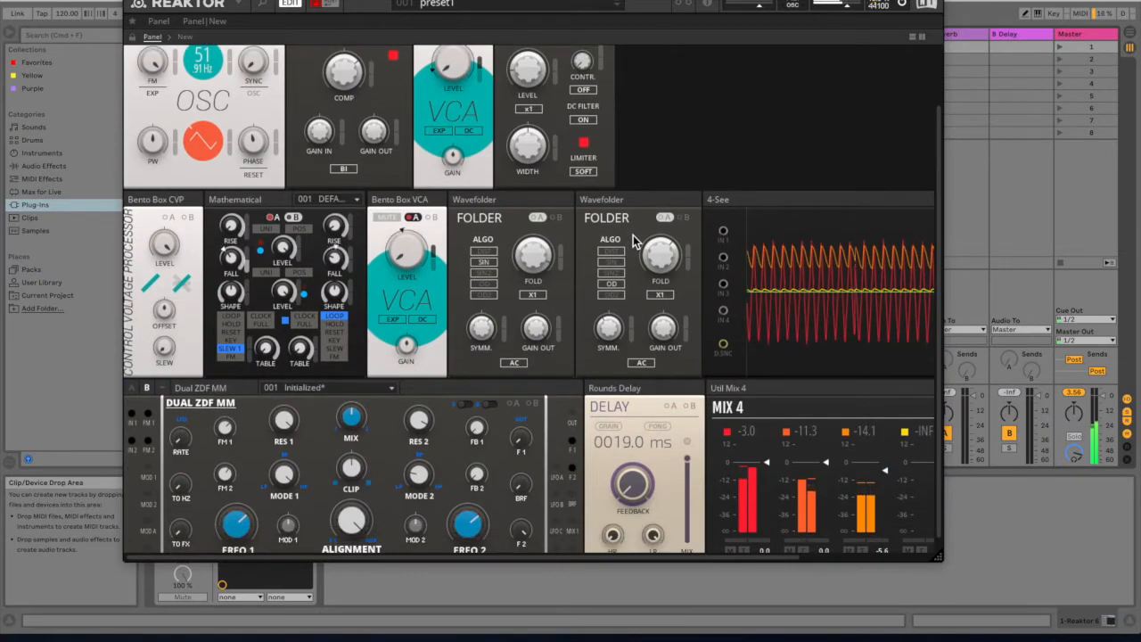
scroll(635, 241, right, 3)
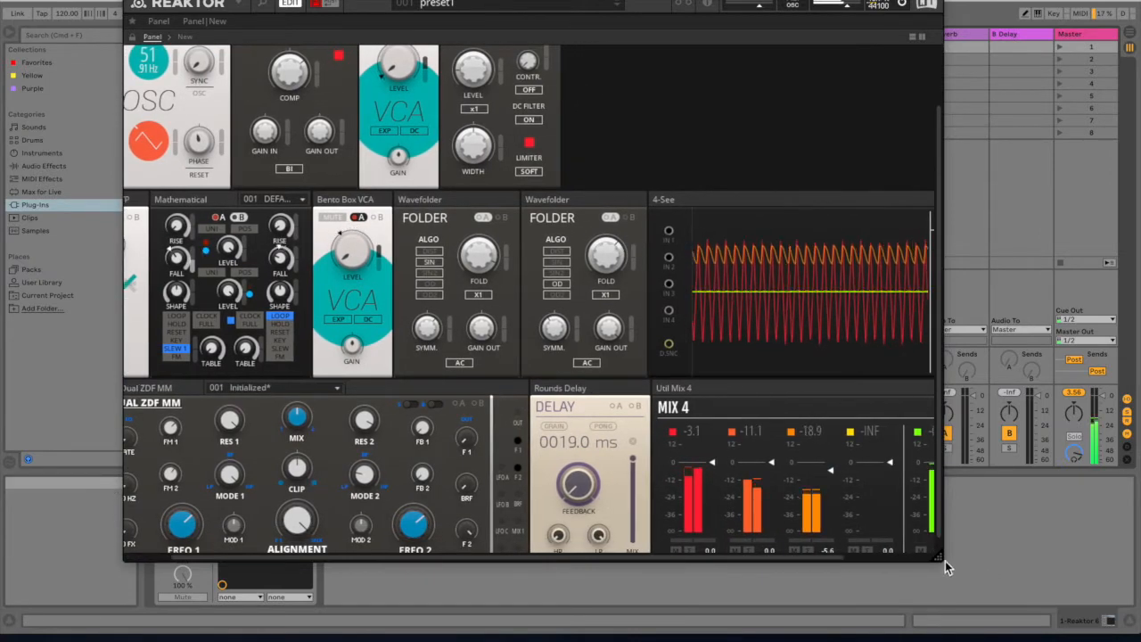
drag(946, 568, 1112, 585)
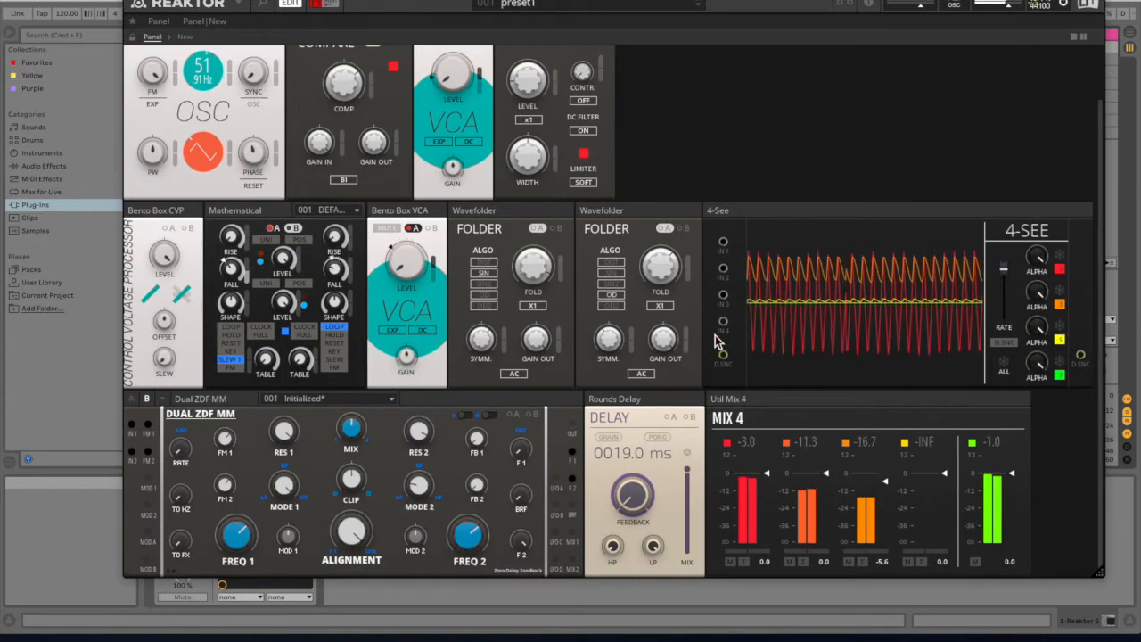
scroll(717, 338, up, 2)
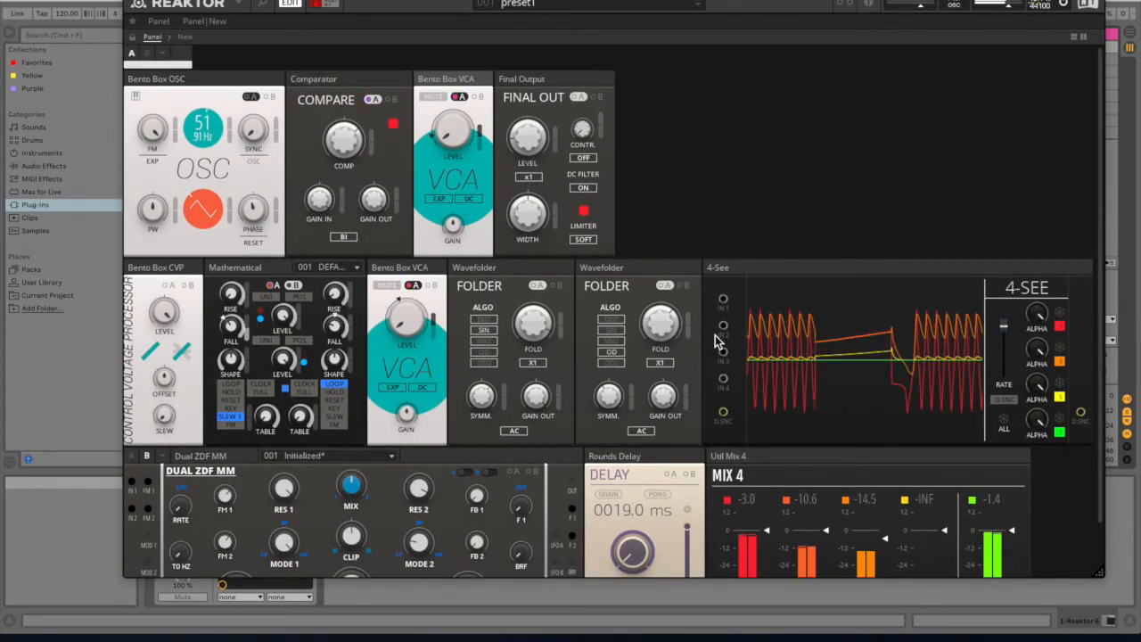
Move the Reaktor window aside, set the first track's volume to -6.4 dB, and bring the window back to review its modules.
drag(440, 4, 741, 4)
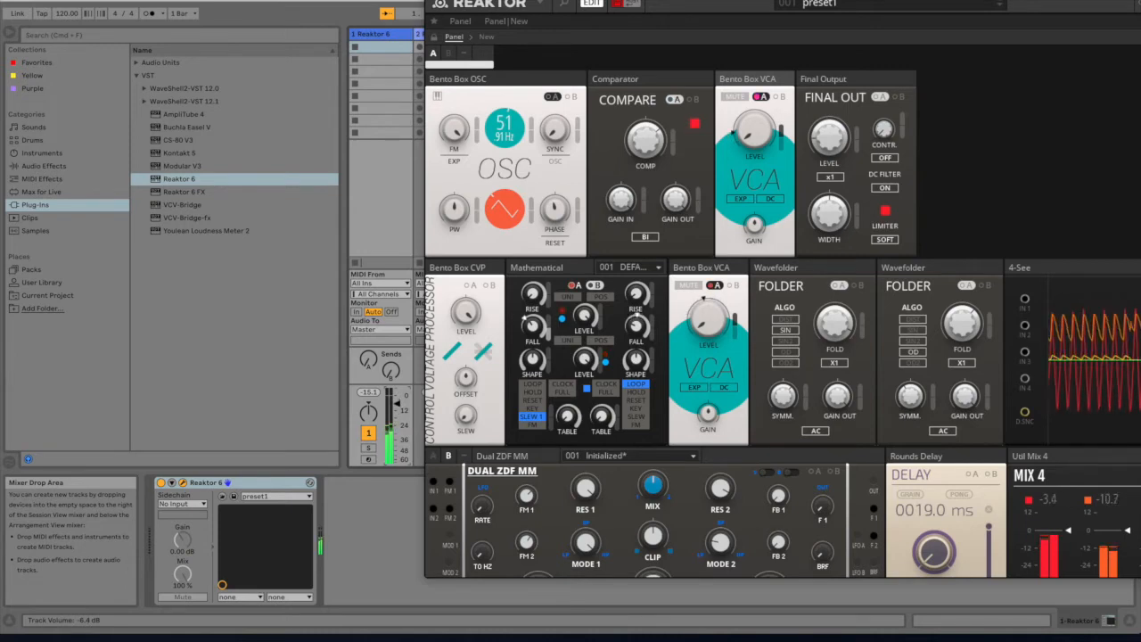
drag(742, 0, 400, 0)
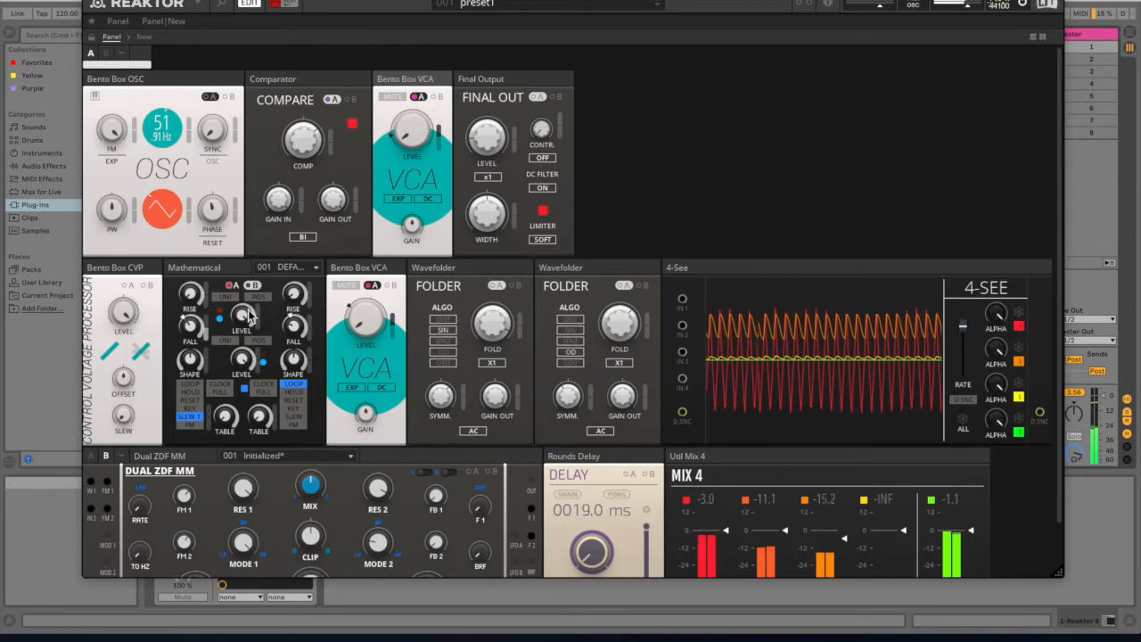
scroll(423, 384, down, 2)
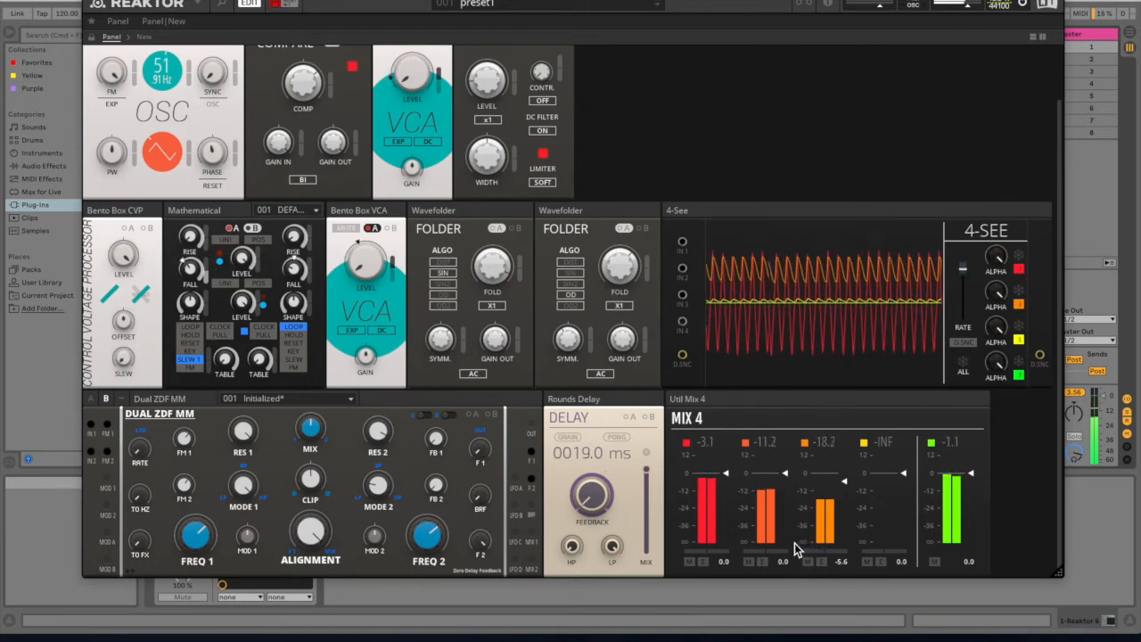
scroll(796, 548, up, 2)
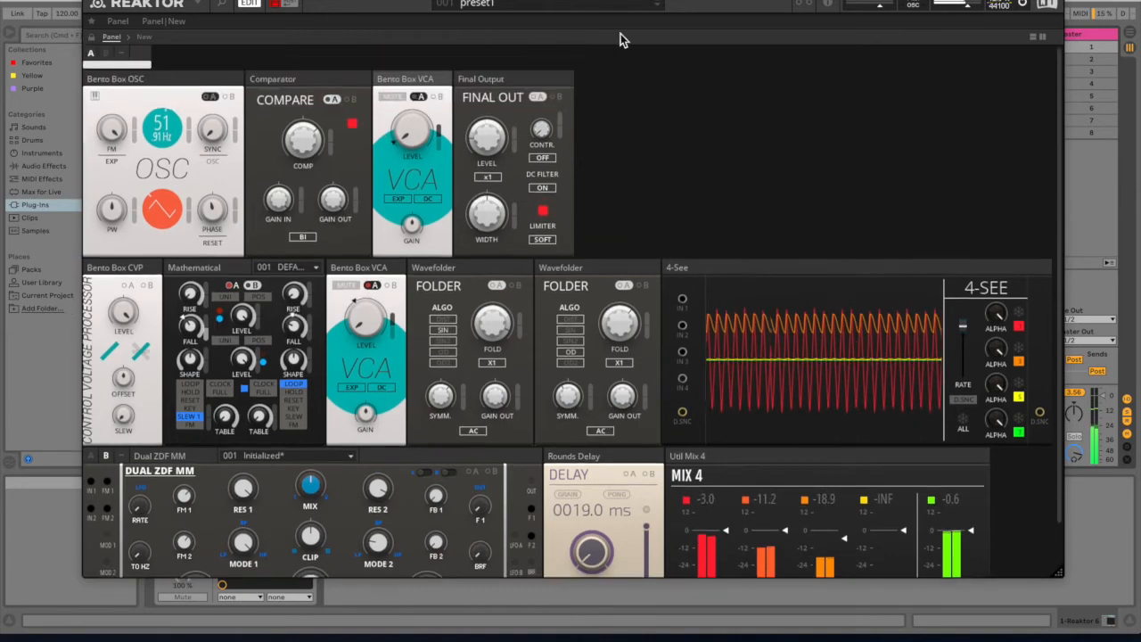
Adjust the Mathematical module's first Rise and sweep the Comparator's Comp amount down and back up in preset1.
click(635, 10)
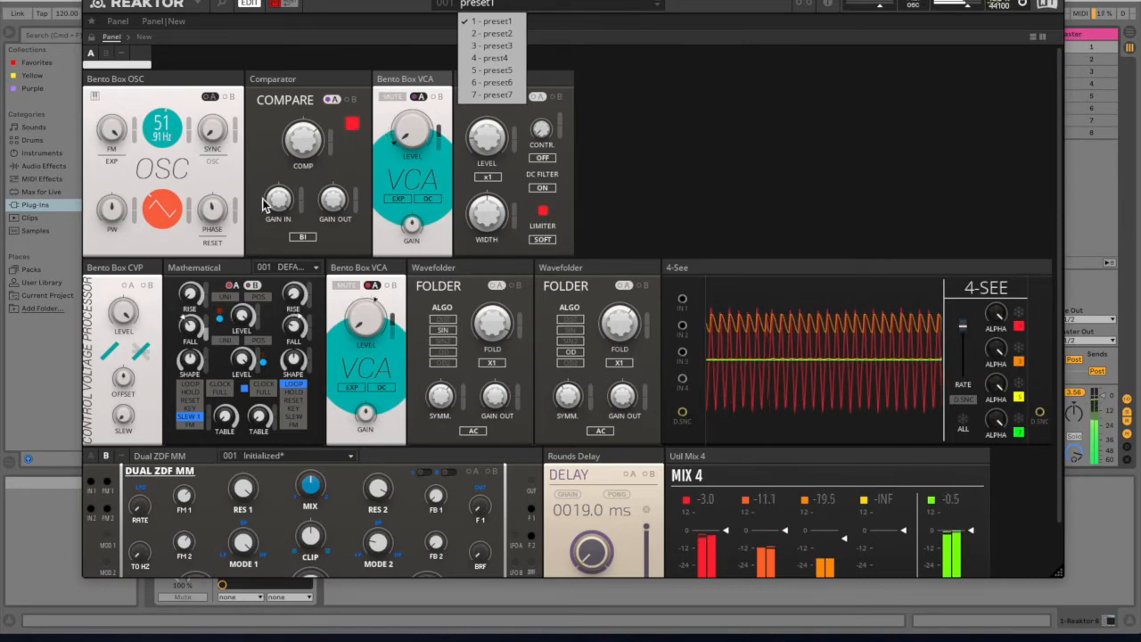
click(190, 299)
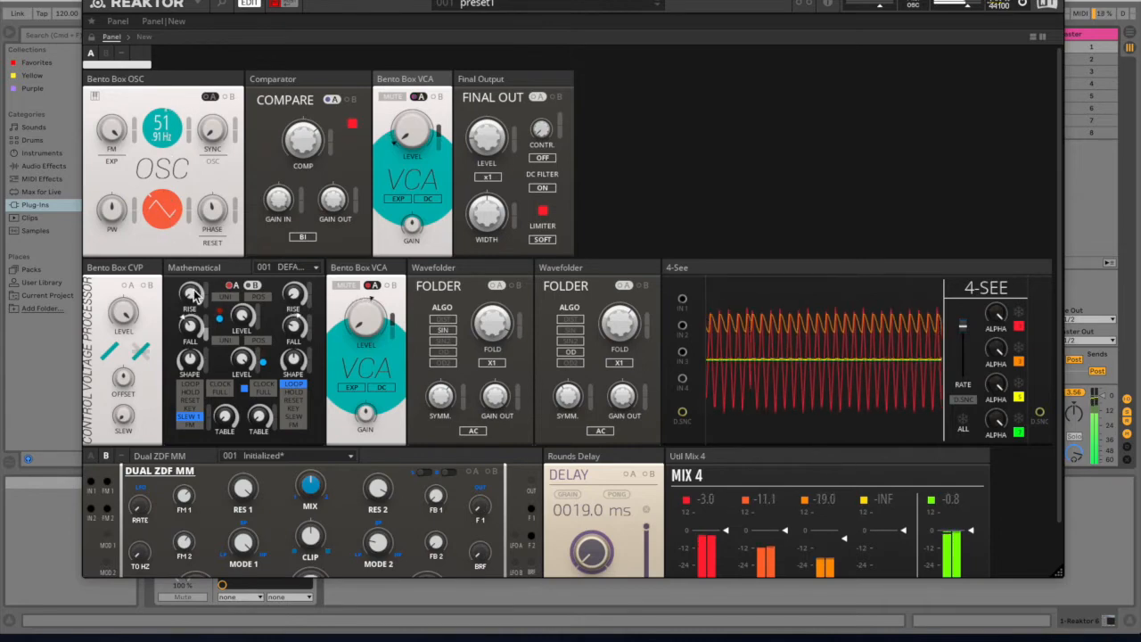
drag(186, 246, 169, 69)
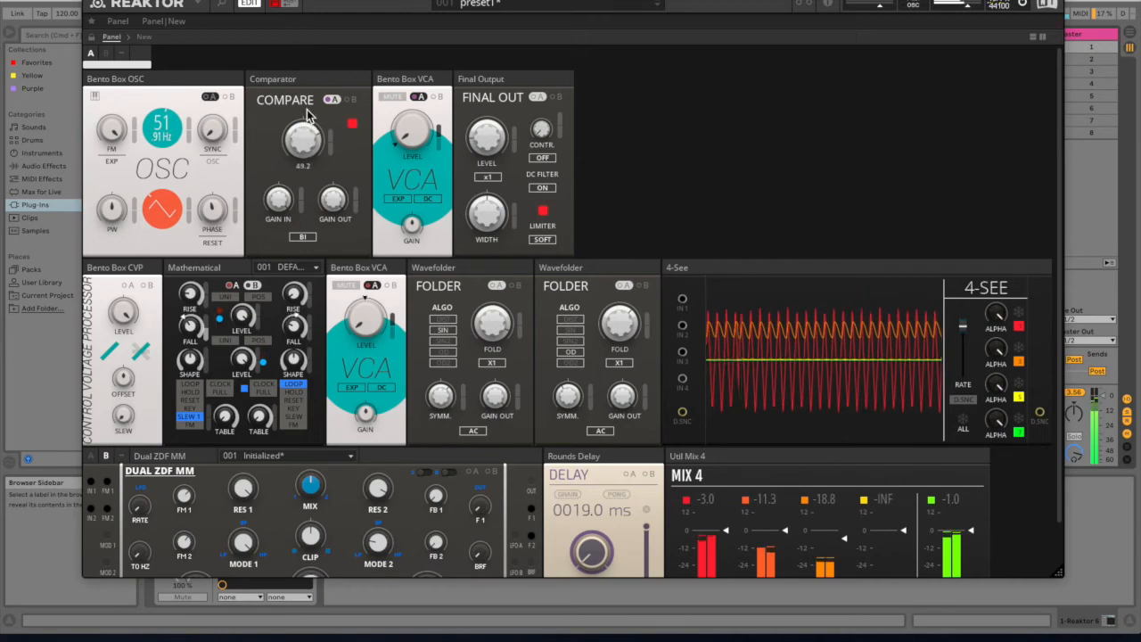
drag(305, 123, 297, 265)
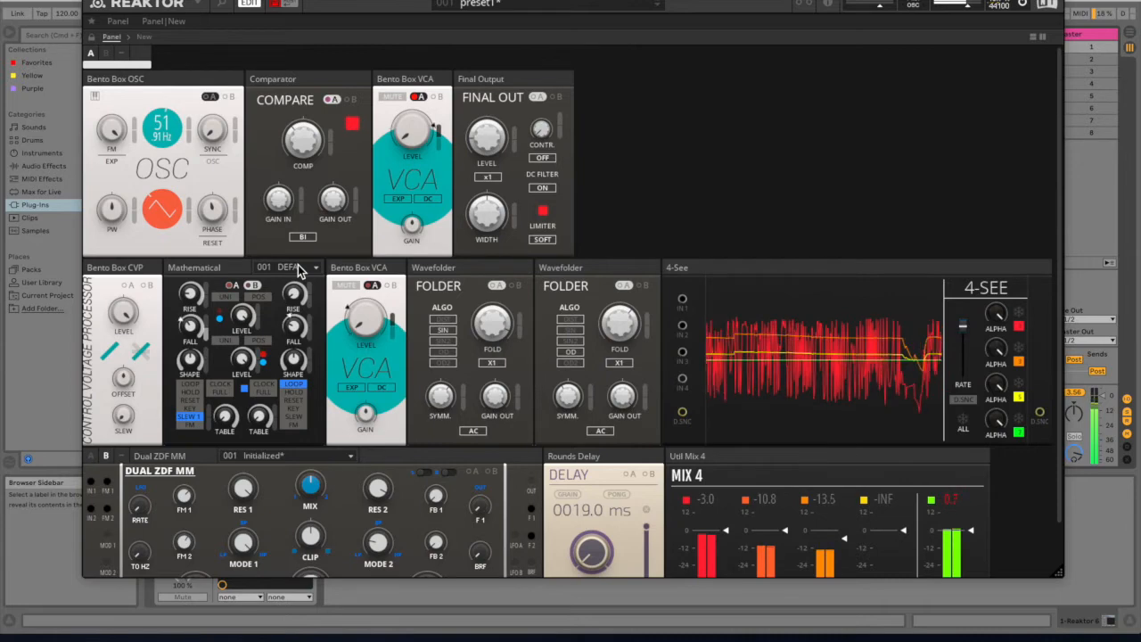
drag(304, 151, 302, 67)
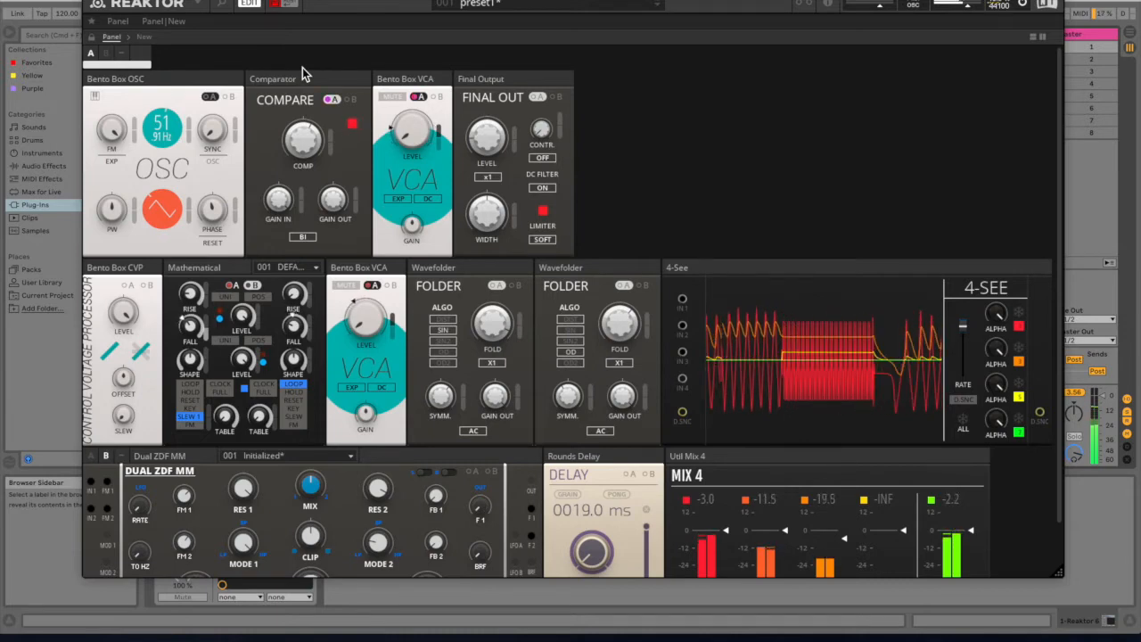
Load preset2 and move the windows apart to set the first track's volume to -3.0 dB.
click(553, 4)
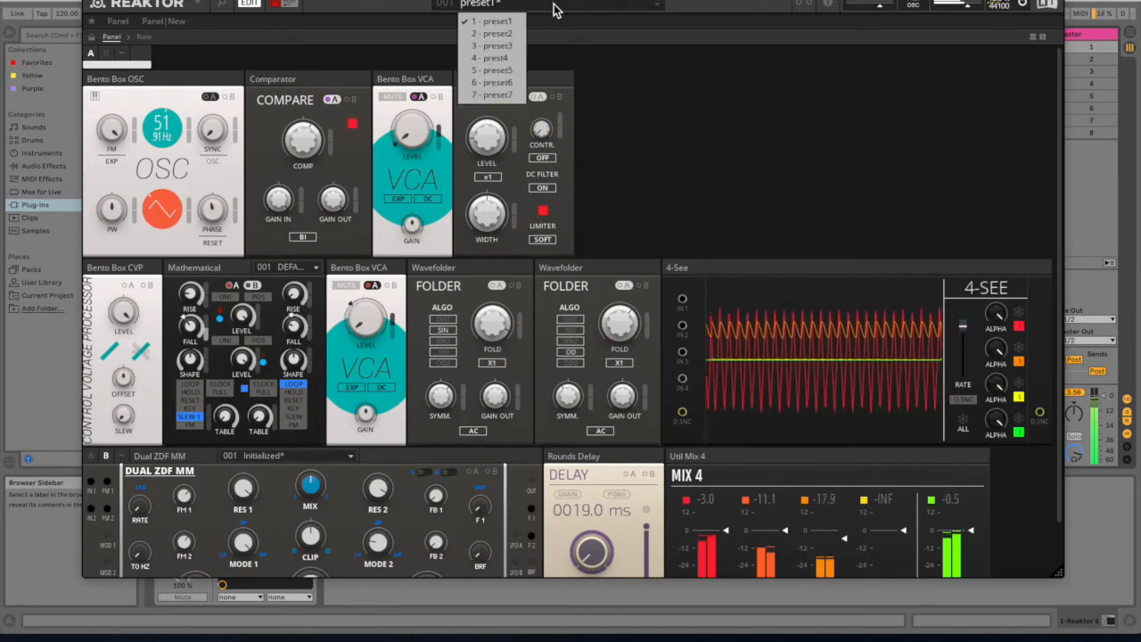
click(495, 35)
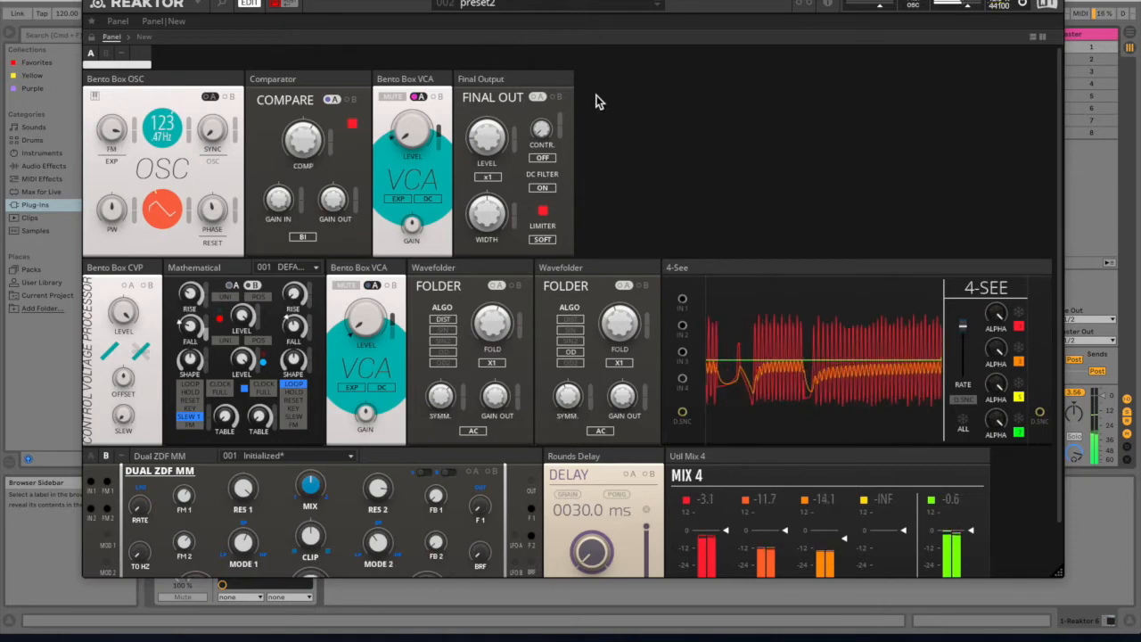
drag(895, 5, 499, 7)
drag(836, 1, 1140, 0)
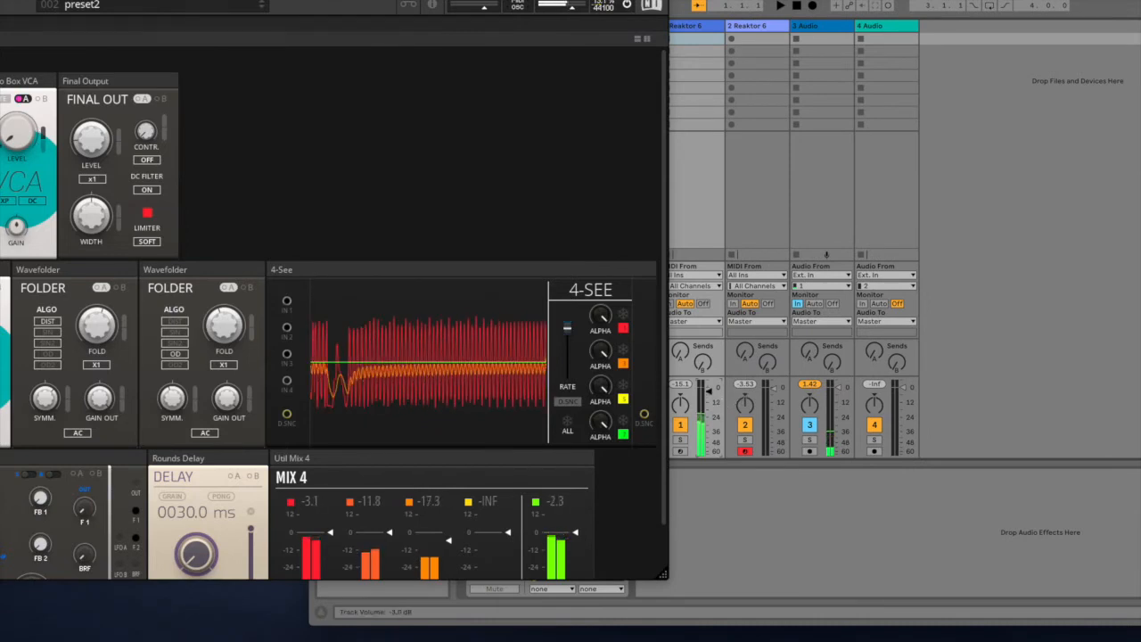
drag(520, 3, 920, 2)
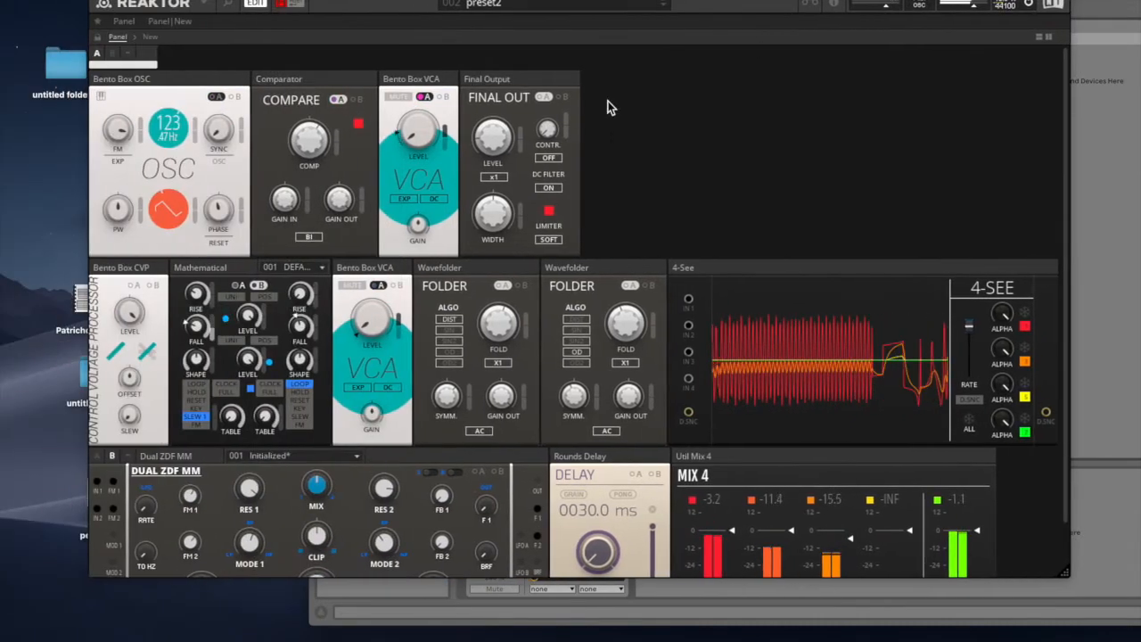
Adjust the Final Output level, load preset3 and raise the Final Output level there.
drag(494, 138, 643, 9)
click(643, 12)
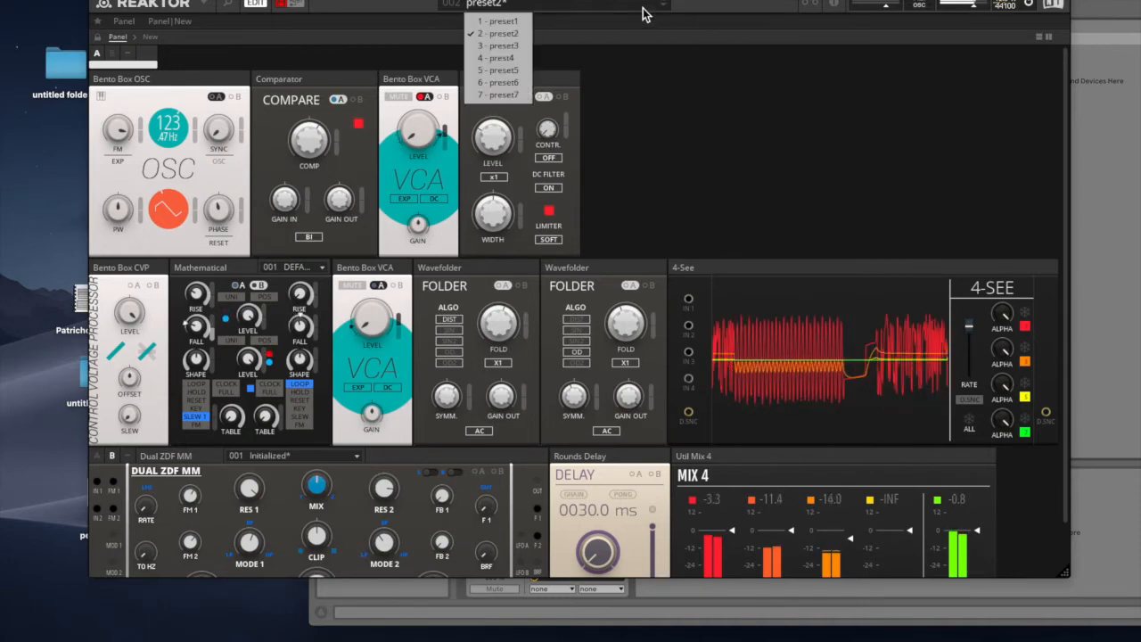
click(501, 46)
drag(488, 153, 488, 107)
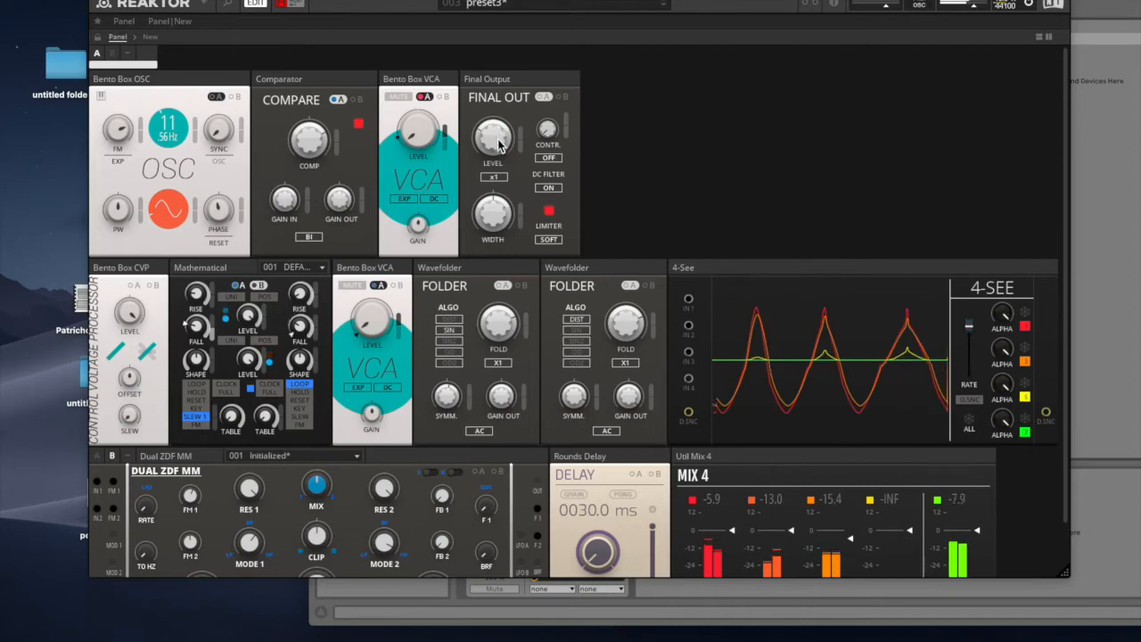
Load the prest4 snapshot and lower the Comparator's Comp amount.
click(560, 5)
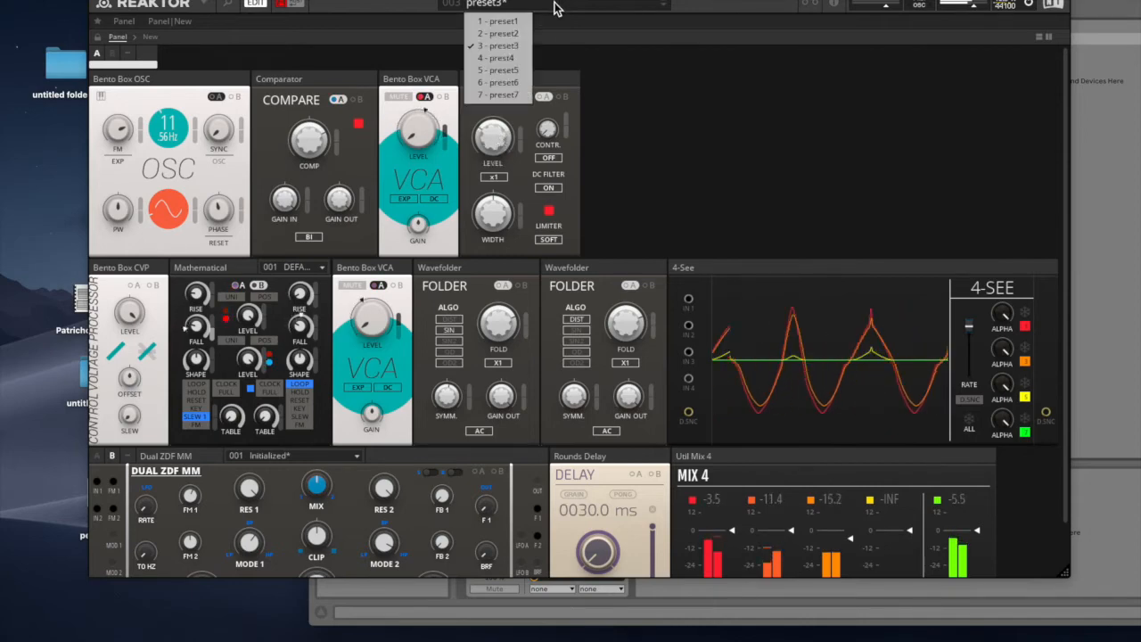
click(492, 58)
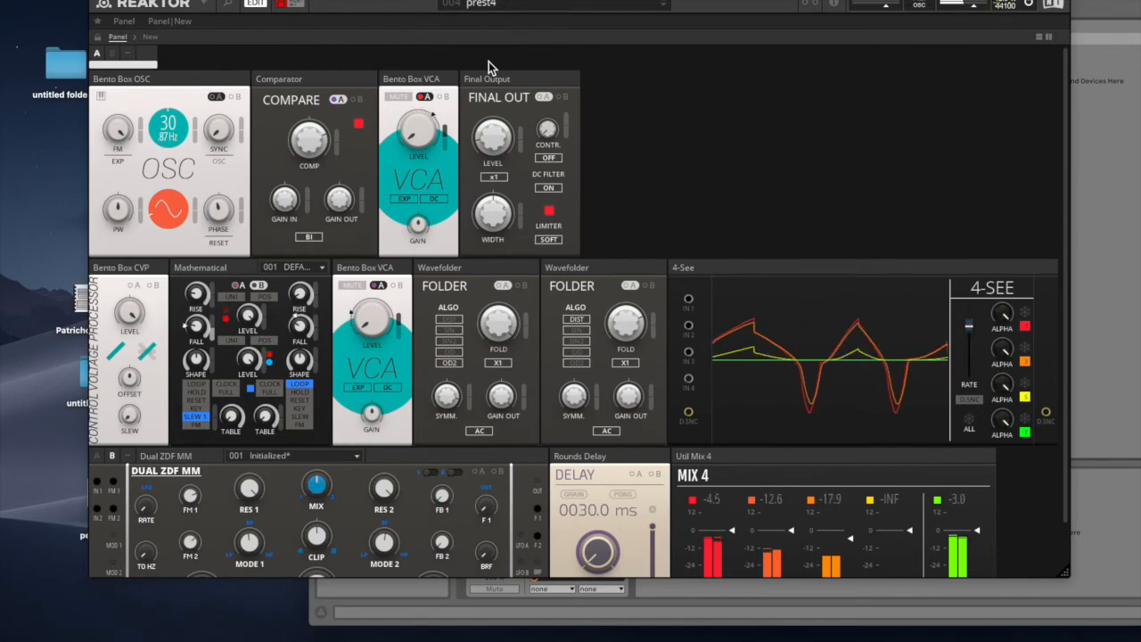
drag(313, 143, 335, 236)
Set the Mathematical module's Rise to 4.1 on its first channel and 21.2 on its second.
drag(301, 308, 302, 262)
drag(194, 297, 220, 381)
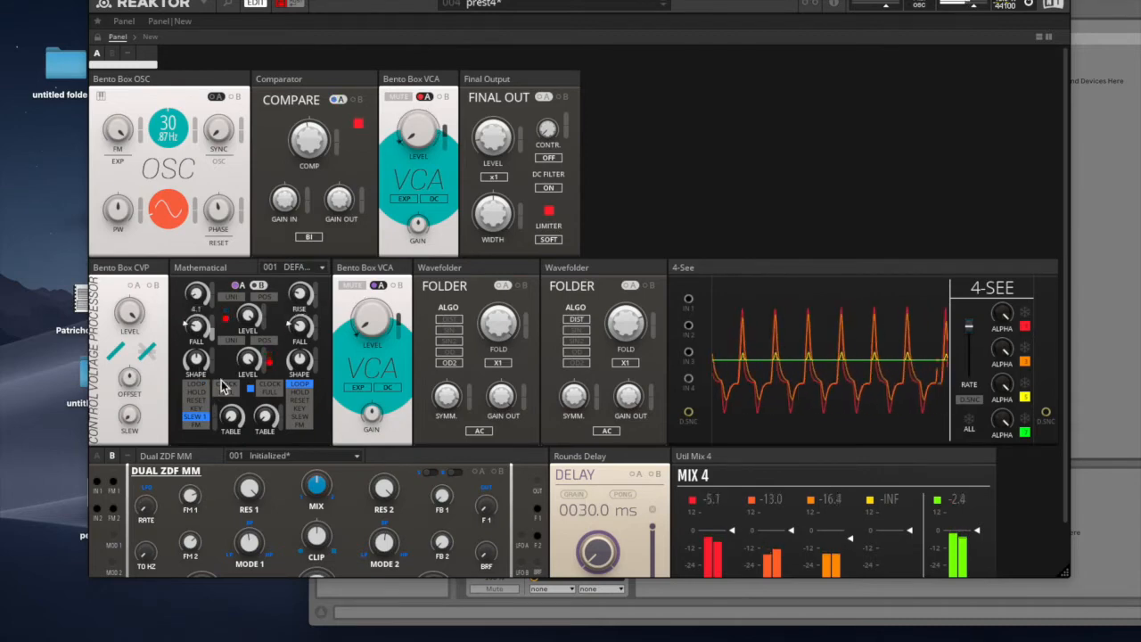
drag(302, 295, 350, 345)
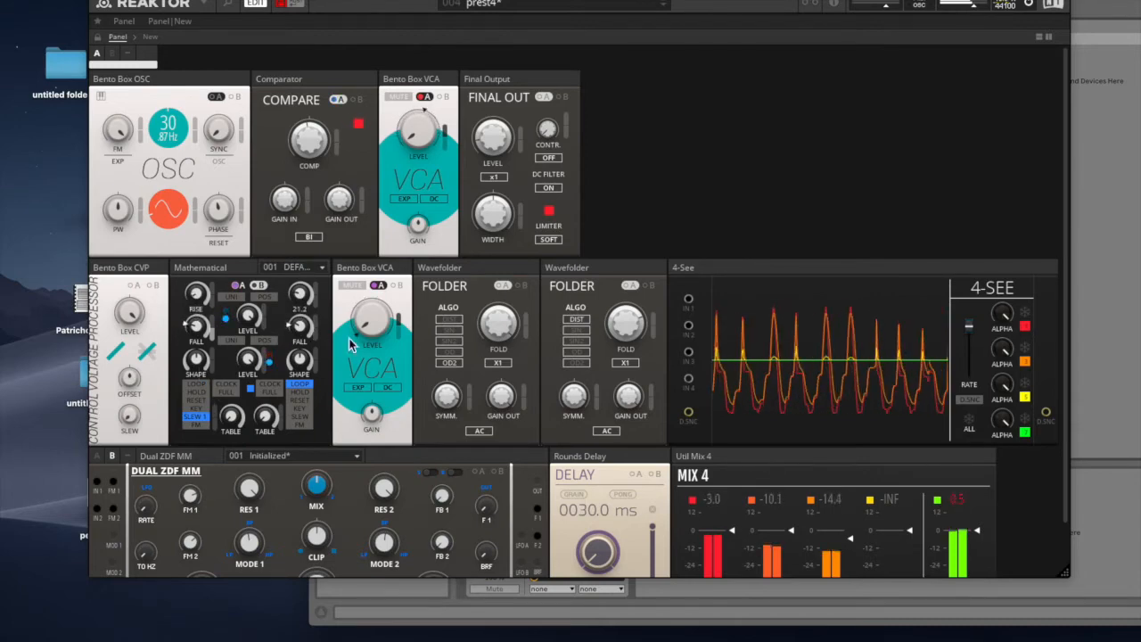
Lower the Bento Box CVP level, set Comp to 23.0, and set Mathematical's second-channel Rise to 19 and Fall to 25.6.
drag(131, 305, 151, 379)
drag(310, 149, 307, 64)
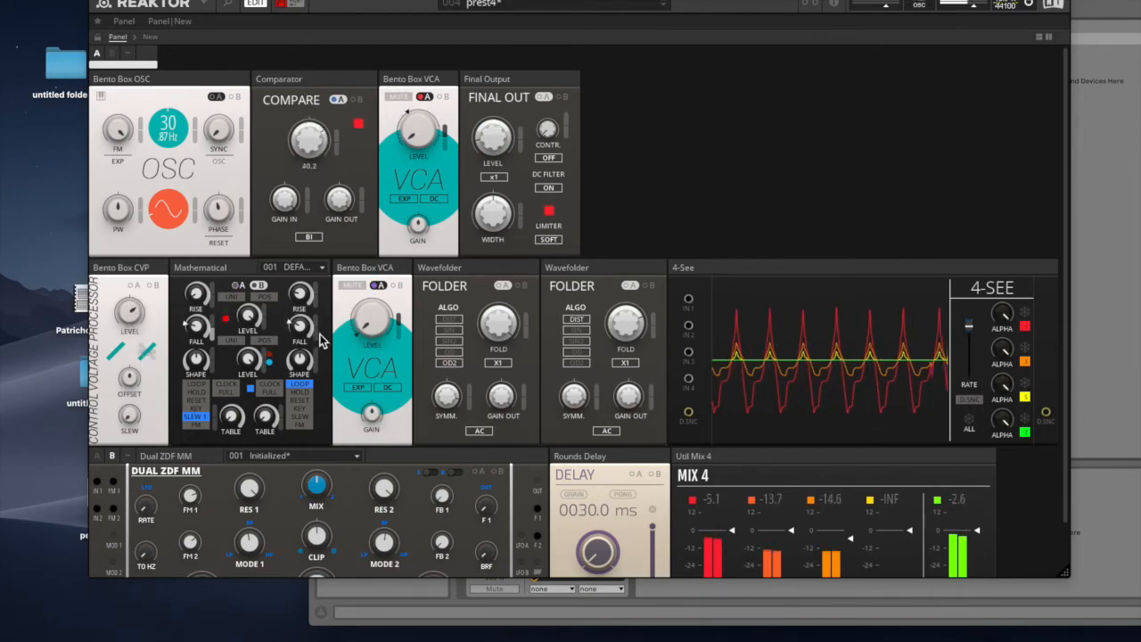
mouse_move(301, 330)
mouse_down()
mouse_move(300, 312)
mouse_move(300, 326)
mouse_up()
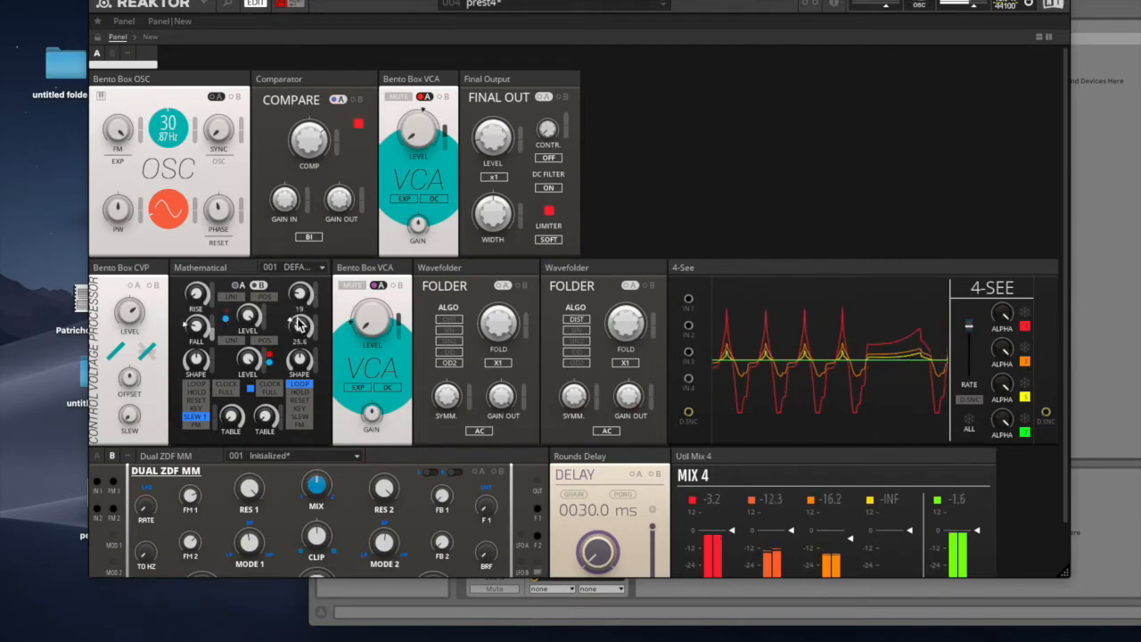
drag(201, 300, 202, 244)
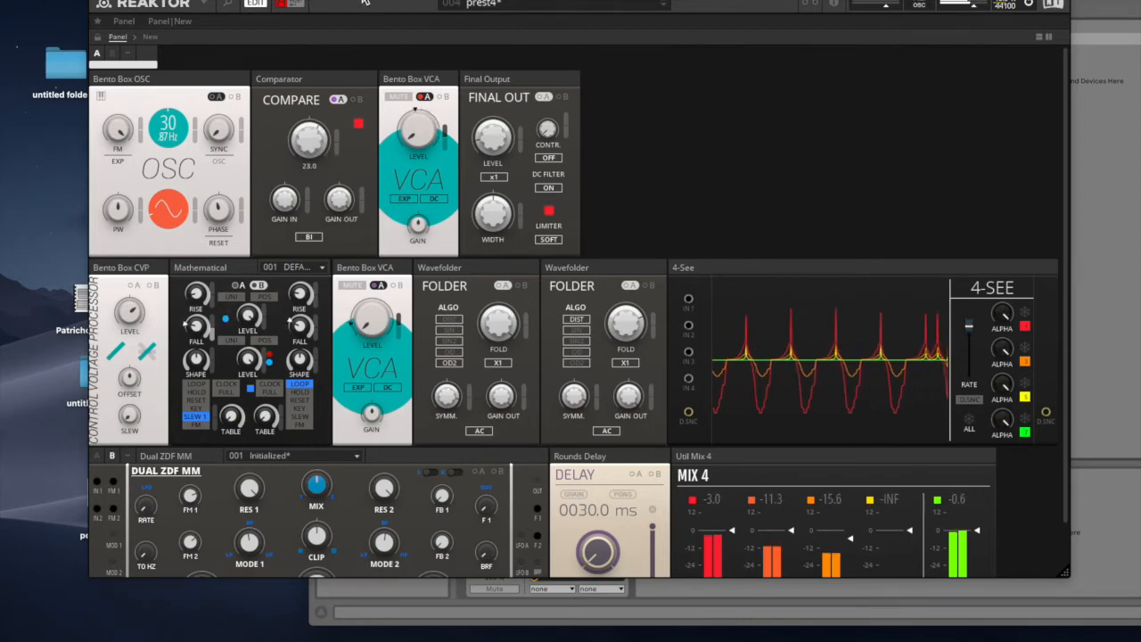
Move the windows to uncover the first track's mixer strip, deactivate that track, and bring the Reaktor window back over the set.
drag(377, 0, 437, 343)
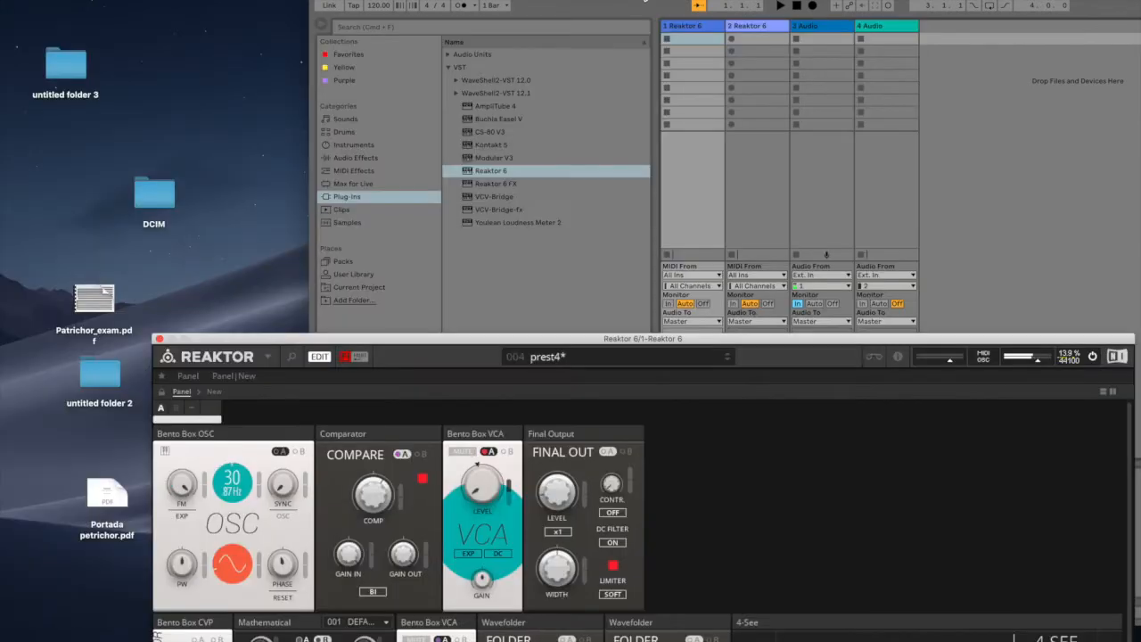
drag(644, 0, 401, 0)
click(468, 358)
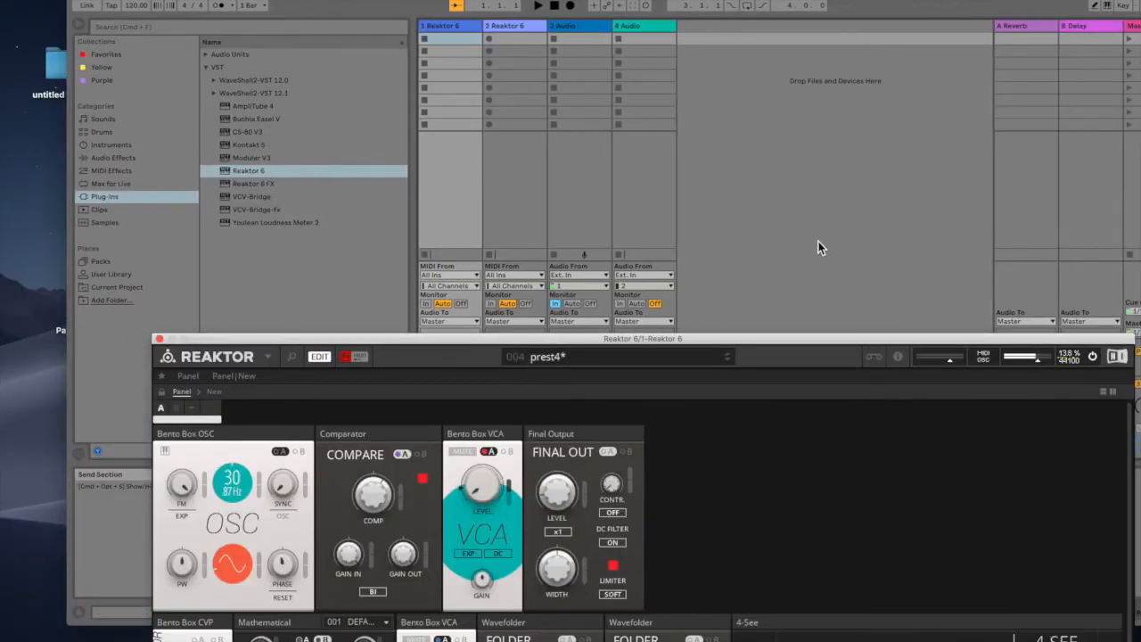
drag(491, 339, 930, 126)
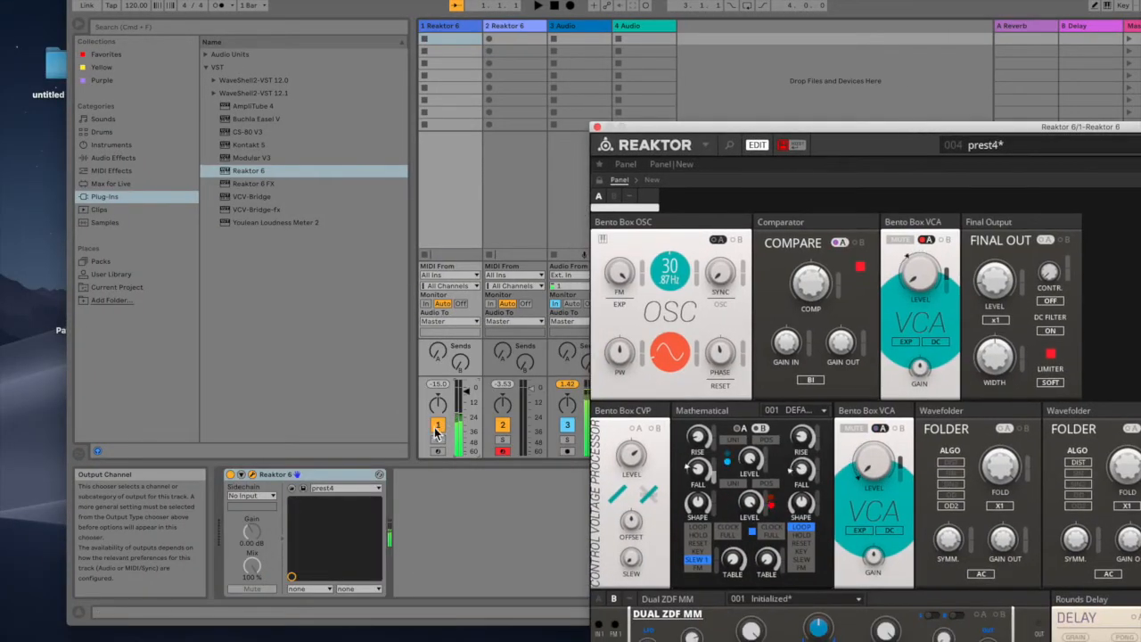
drag(851, 131, 869, 2)
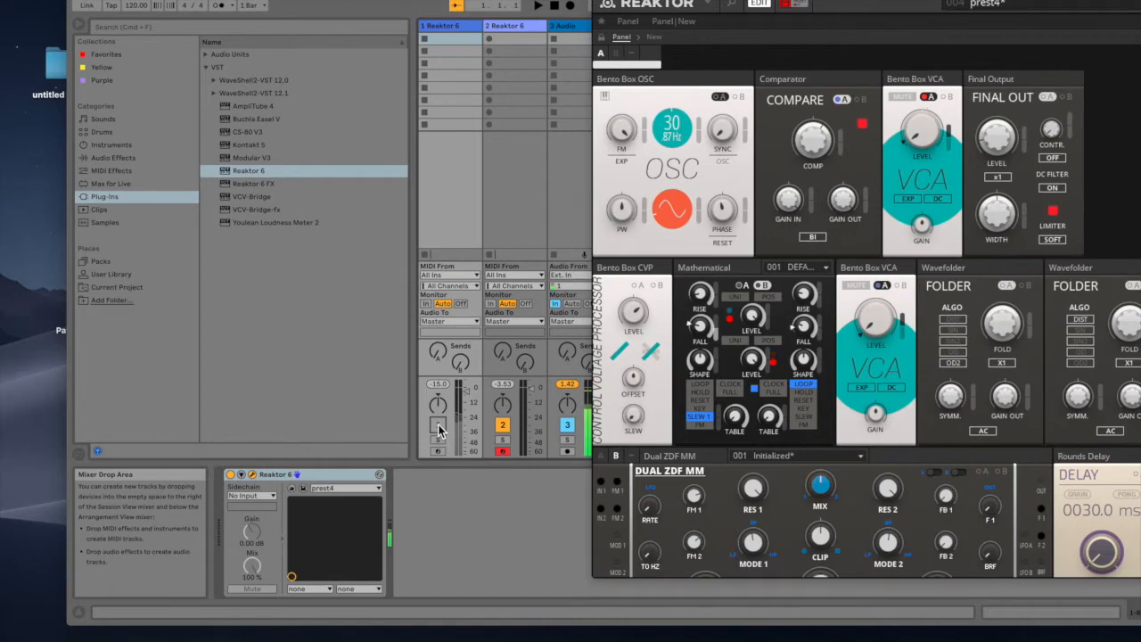
drag(807, 2, 336, 2)
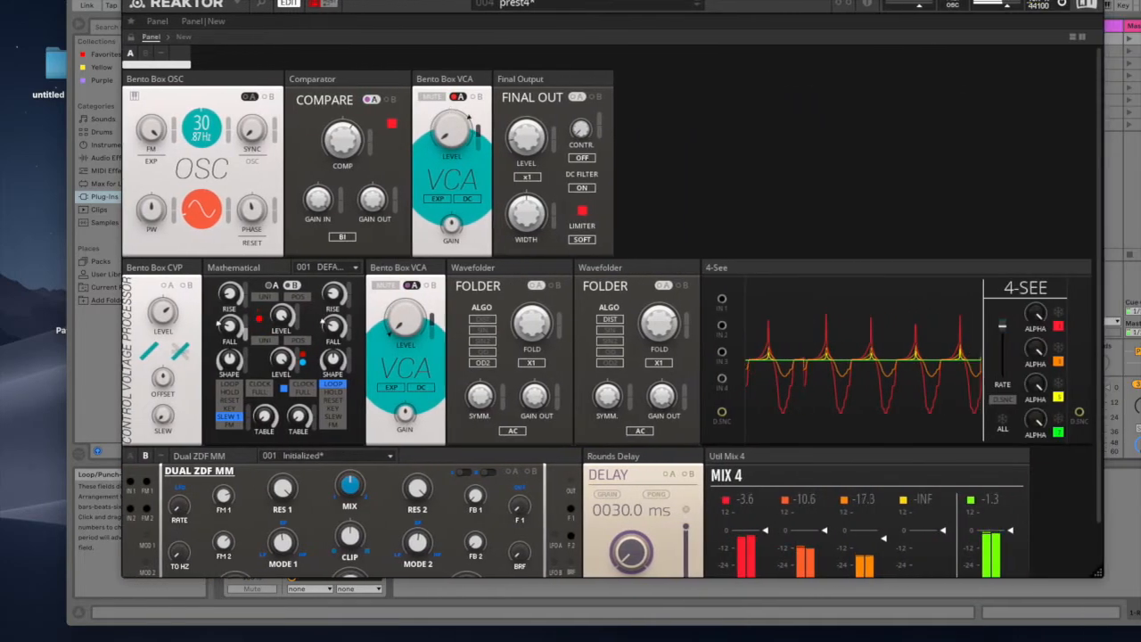
Load the preset1 snapshot, reactivate the first track in the mixer, and bring the Reaktor window back over the set.
click(557, 4)
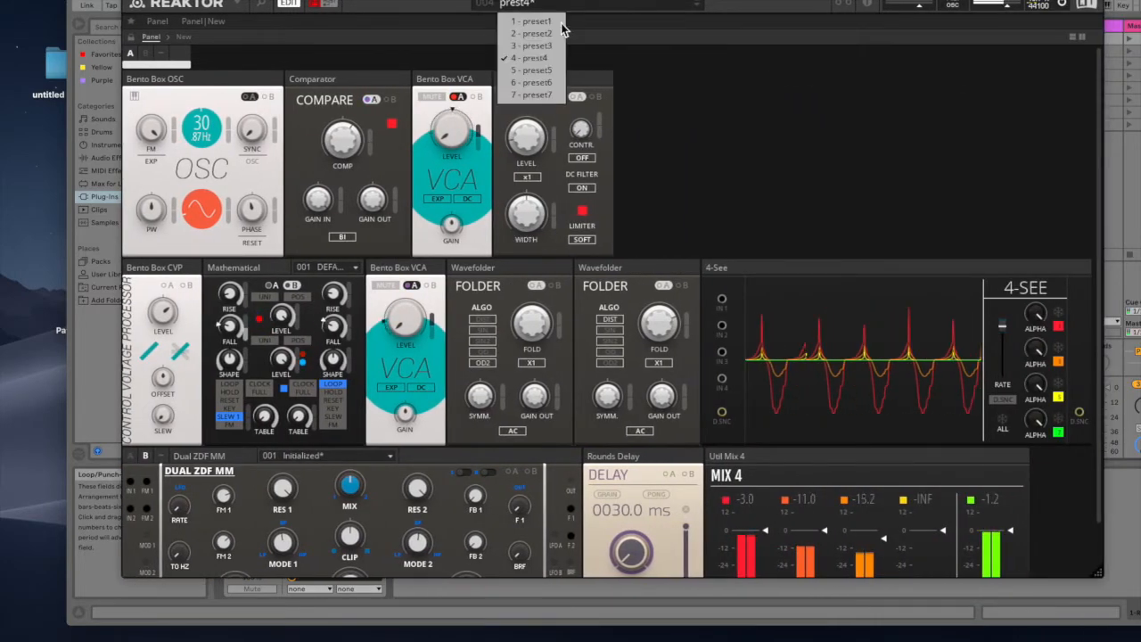
click(546, 23)
drag(410, 2, 798, 2)
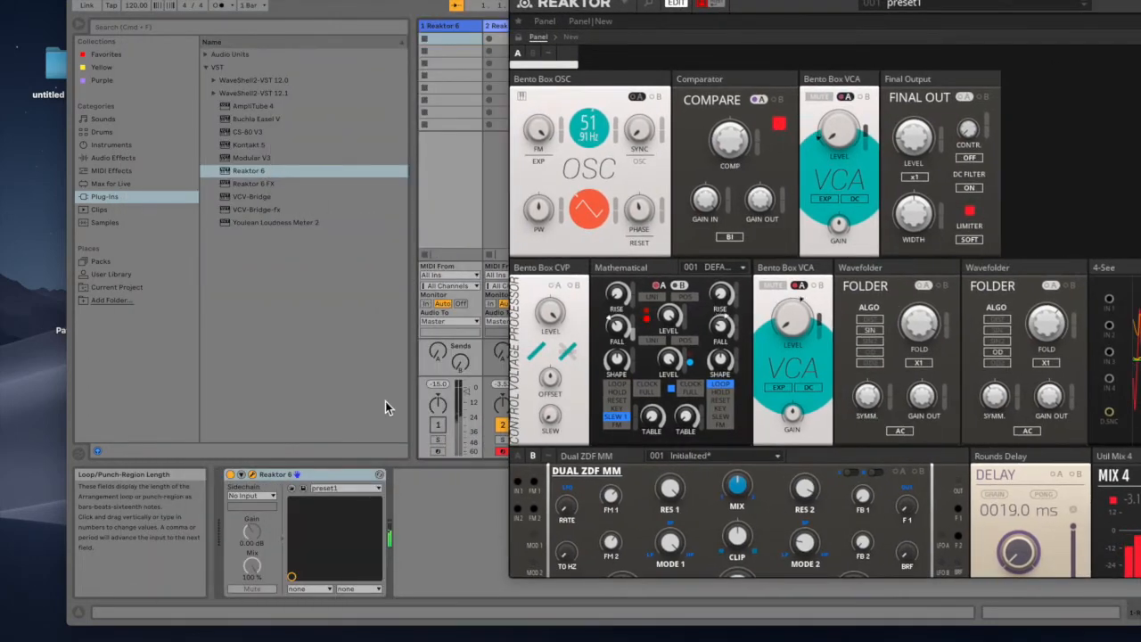
click(438, 424)
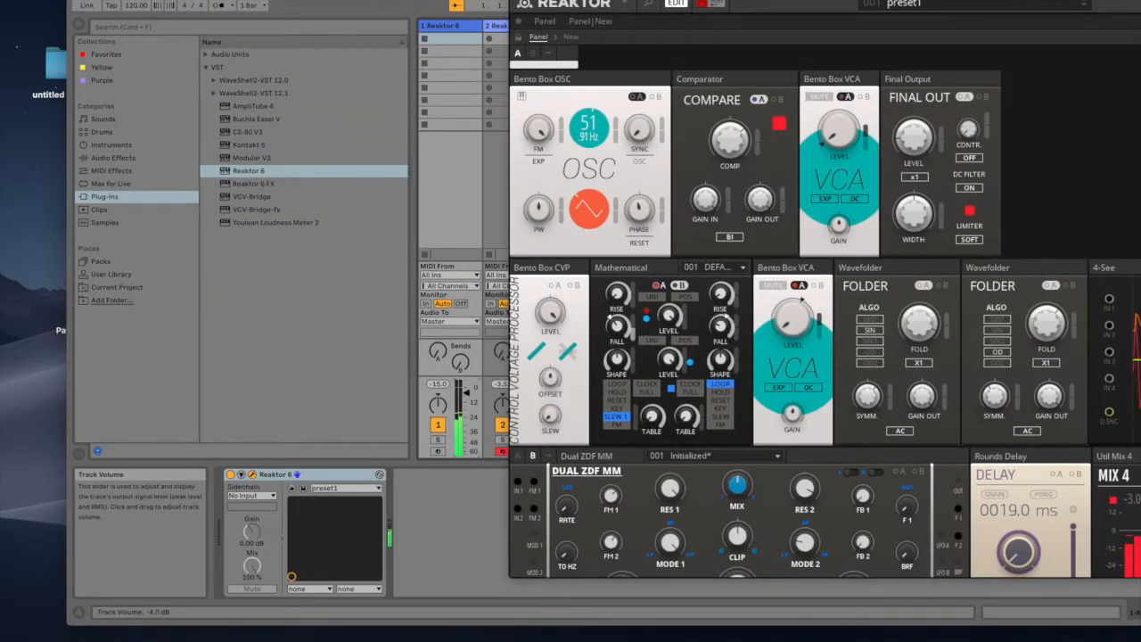
drag(798, 2, 387, 2)
Switch to the sketch.io drawing page in Safari and delete the whole existing drawing from the canvas.
mouse_move(524, 640)
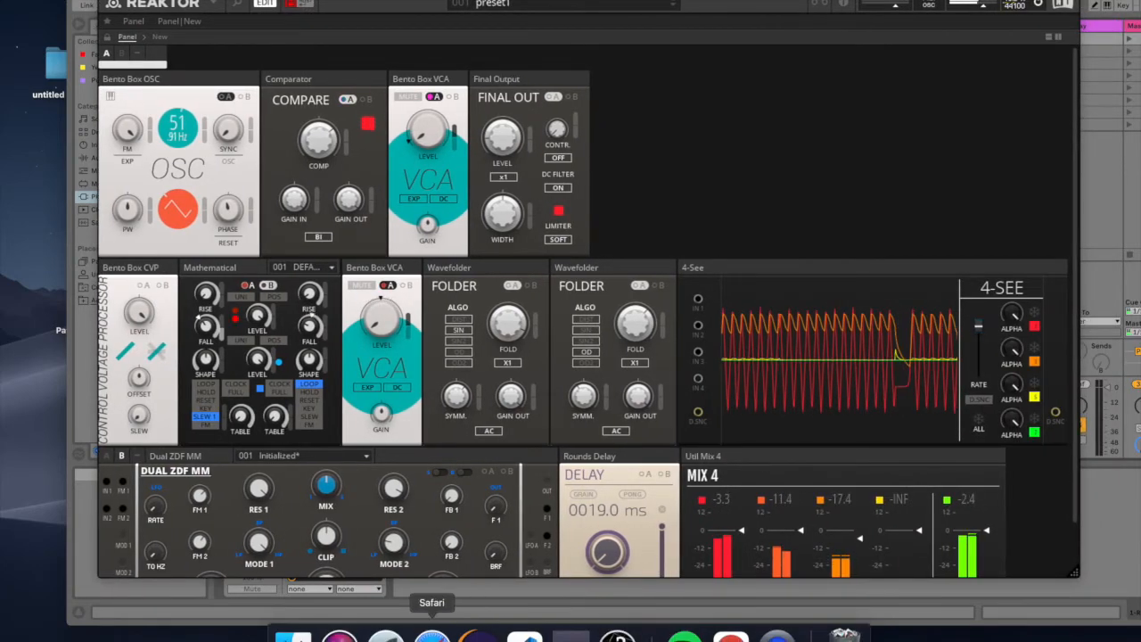
click(431, 634)
click(421, 208)
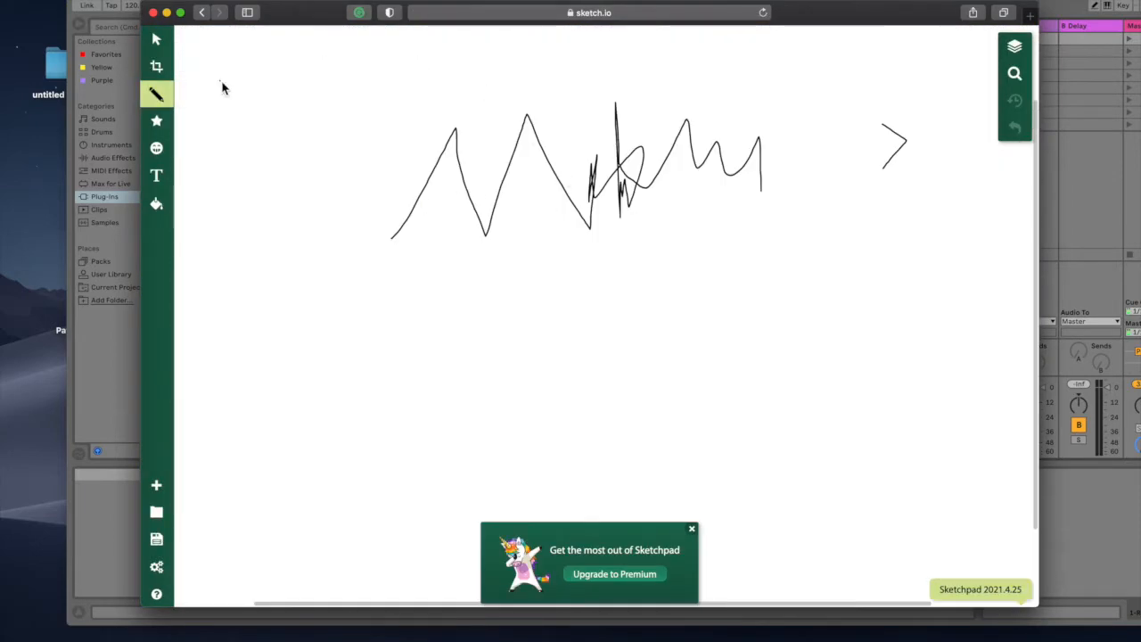
click(156, 39)
drag(308, 77, 910, 226)
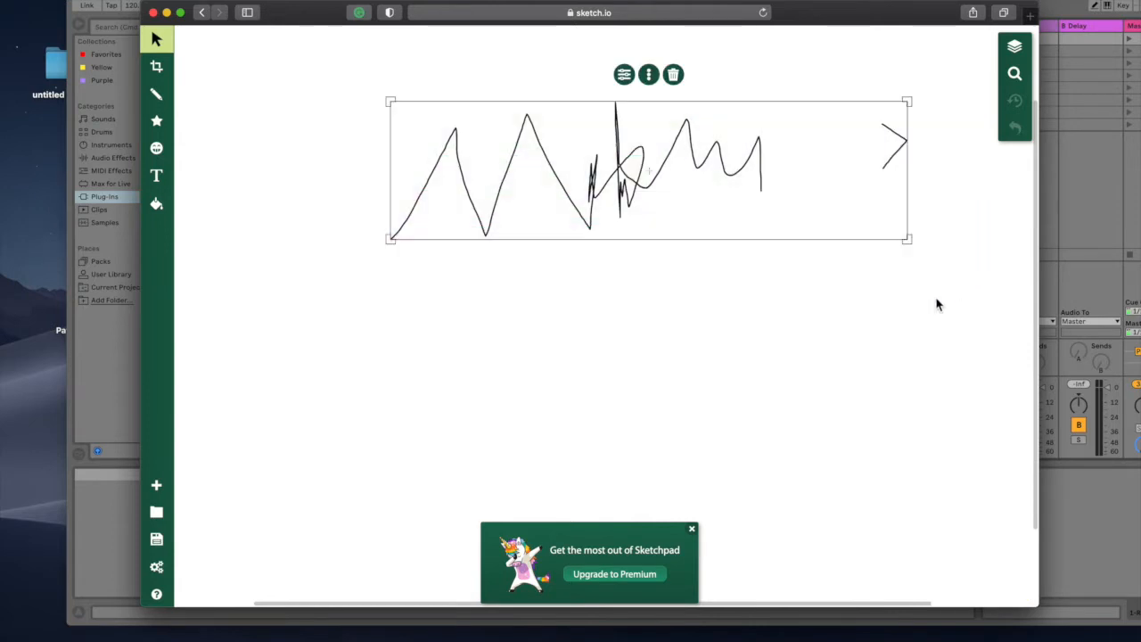
key(Delete)
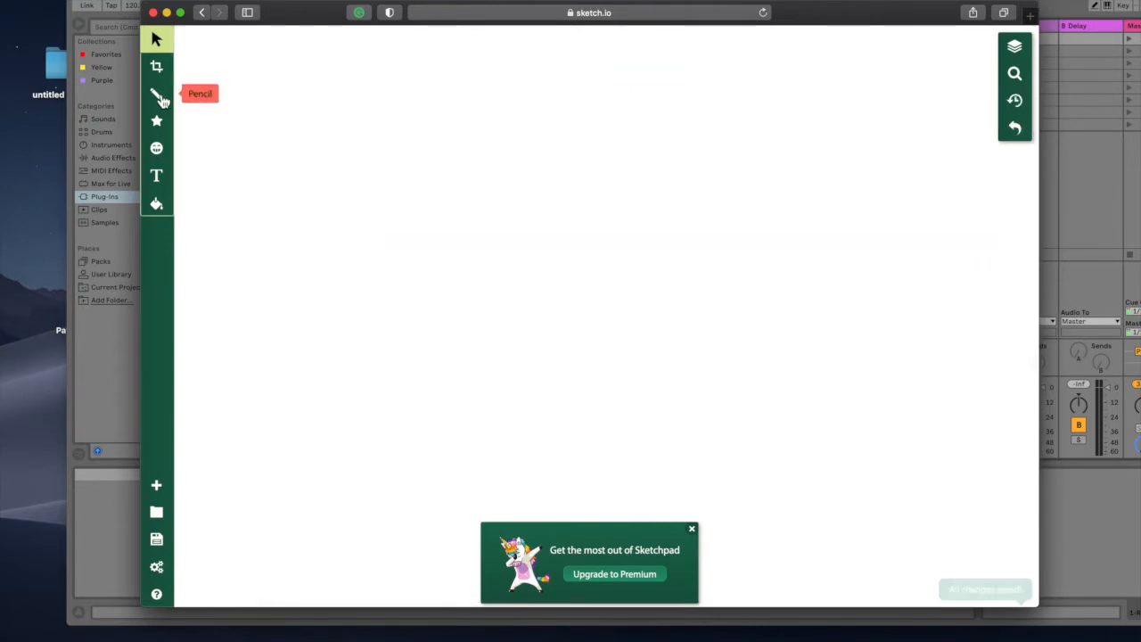
With the Pencil, draw a small source wave connected by a line to a large box containing a folded square-edged shape.
click(156, 93)
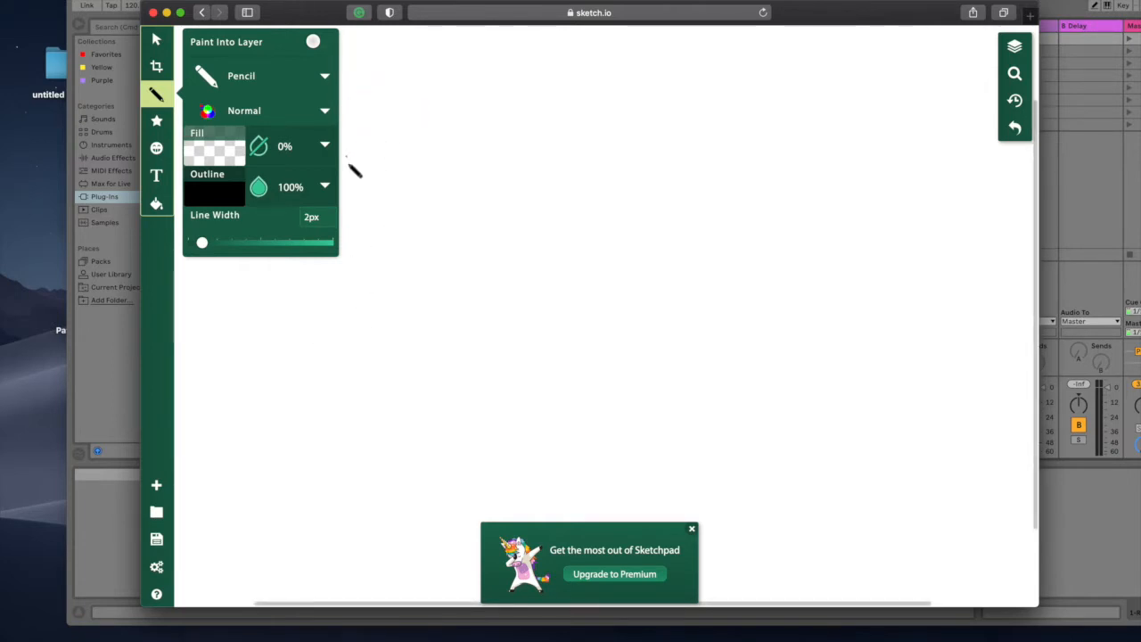
drag(349, 169, 388, 148)
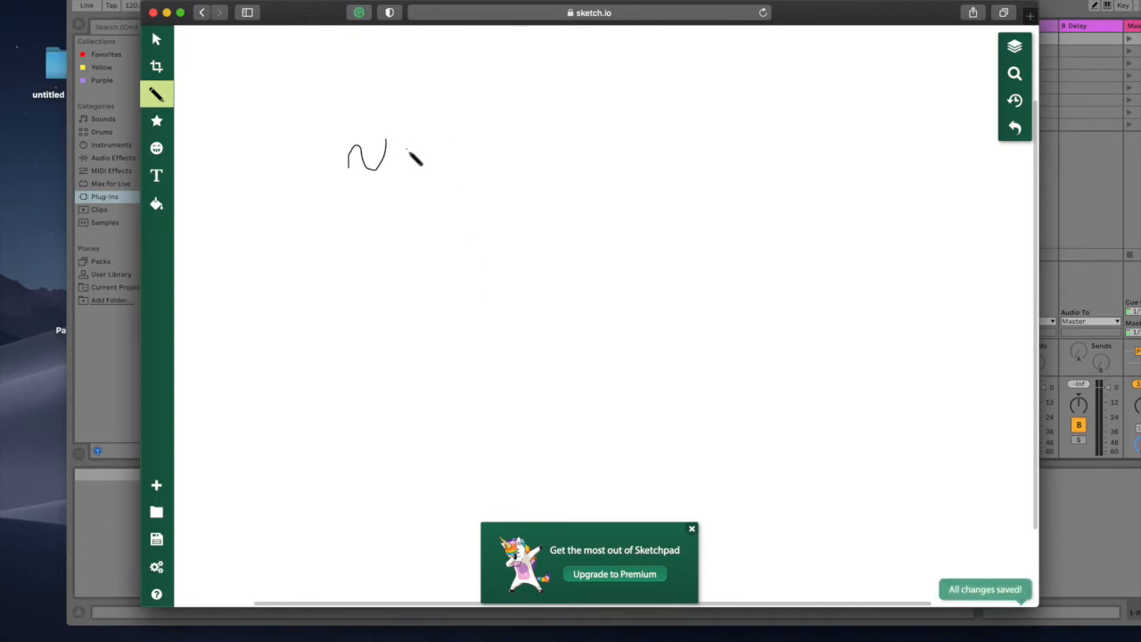
mouse_move(407, 149)
mouse_down()
mouse_move(552, 148)
mouse_move(562, 236)
mouse_up()
mouse_move(565, 111)
mouse_down()
mouse_move(739, 112)
mouse_move(719, 261)
mouse_move(560, 259)
mouse_move(568, 266)
mouse_up()
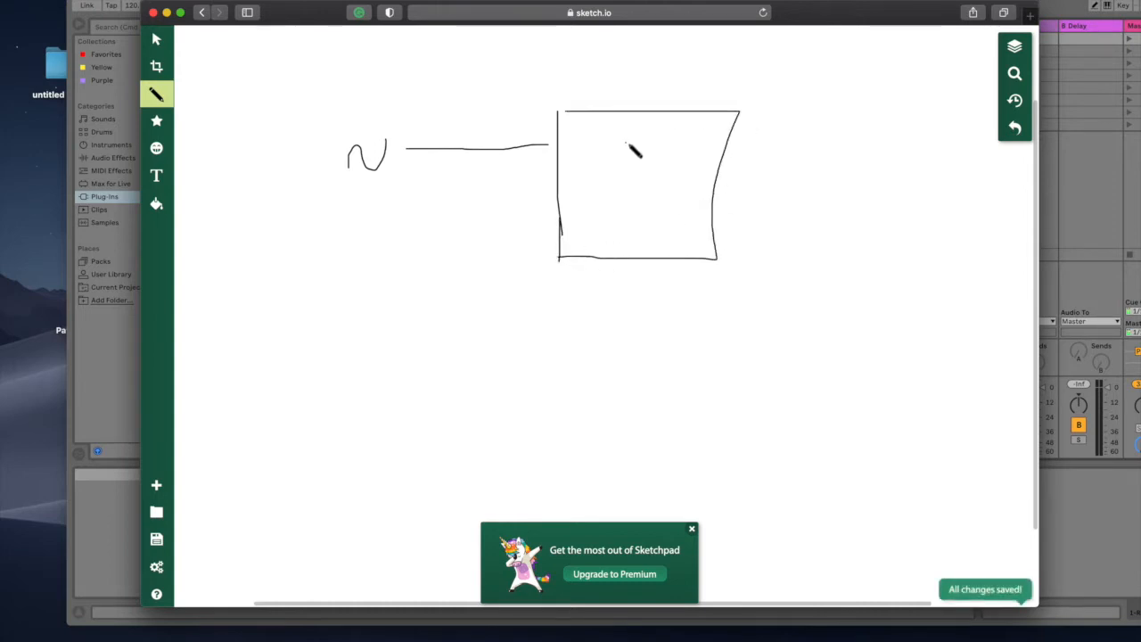
drag(592, 140, 603, 139)
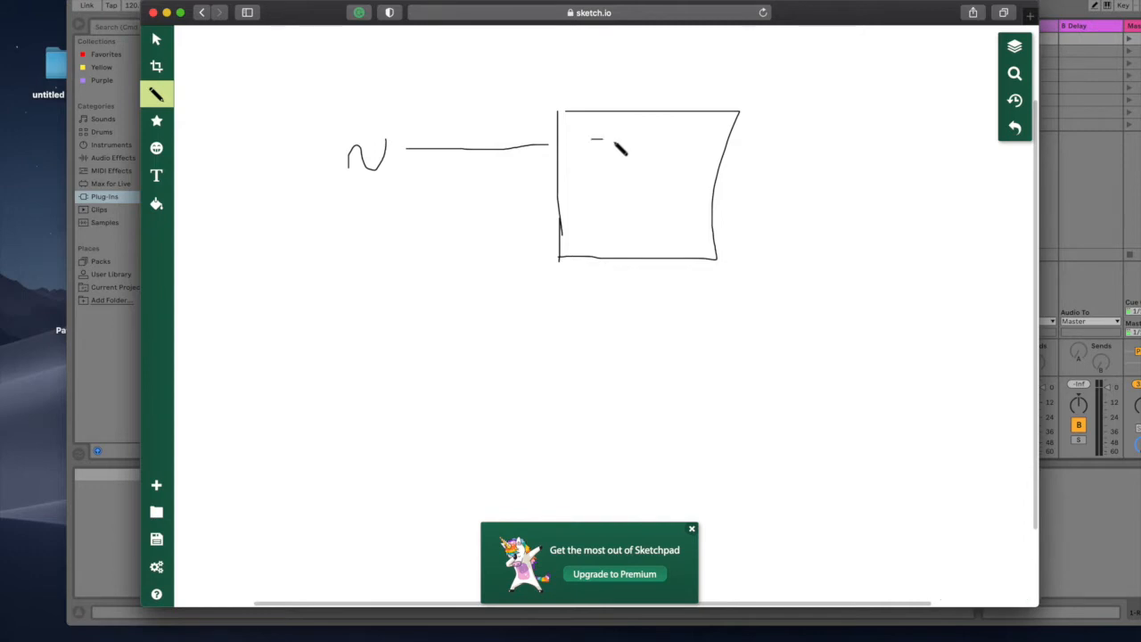
mouse_move(654, 177)
mouse_down()
mouse_move(651, 147)
mouse_move(676, 180)
mouse_move(648, 211)
mouse_up()
drag(631, 211, 650, 196)
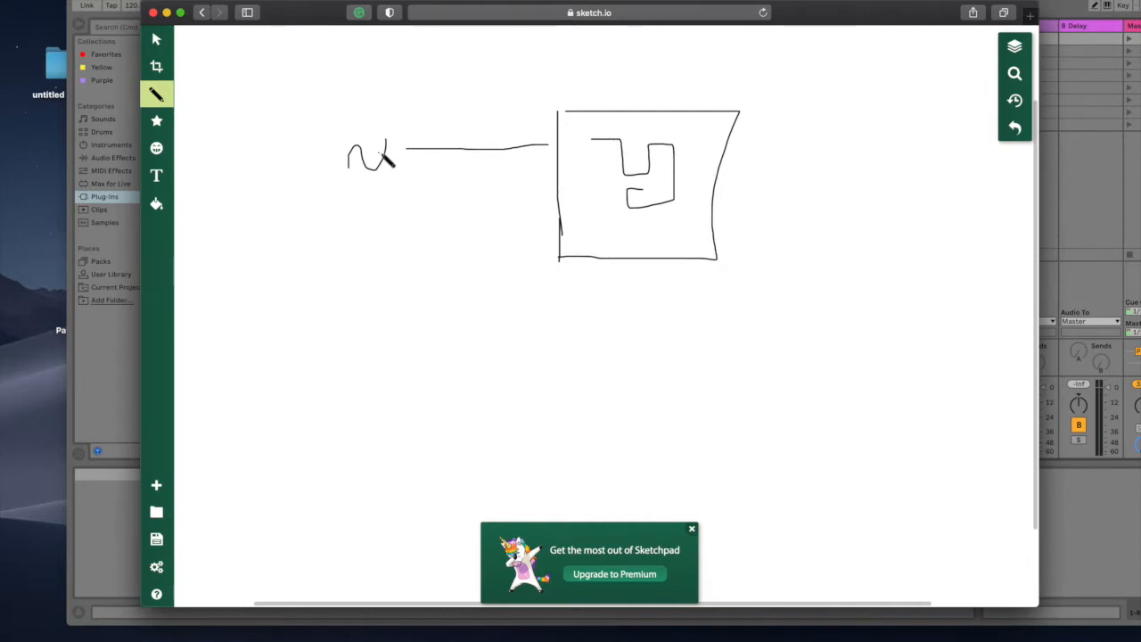
Draw the box's jagged output wave and a feedback line over the top to the source wave, labelled FM.
mouse_move(731, 159)
mouse_down()
mouse_move(773, 138)
mouse_move(790, 159)
mouse_up()
mouse_move(788, 116)
mouse_down()
mouse_move(851, 157)
mouse_move(863, 183)
mouse_up()
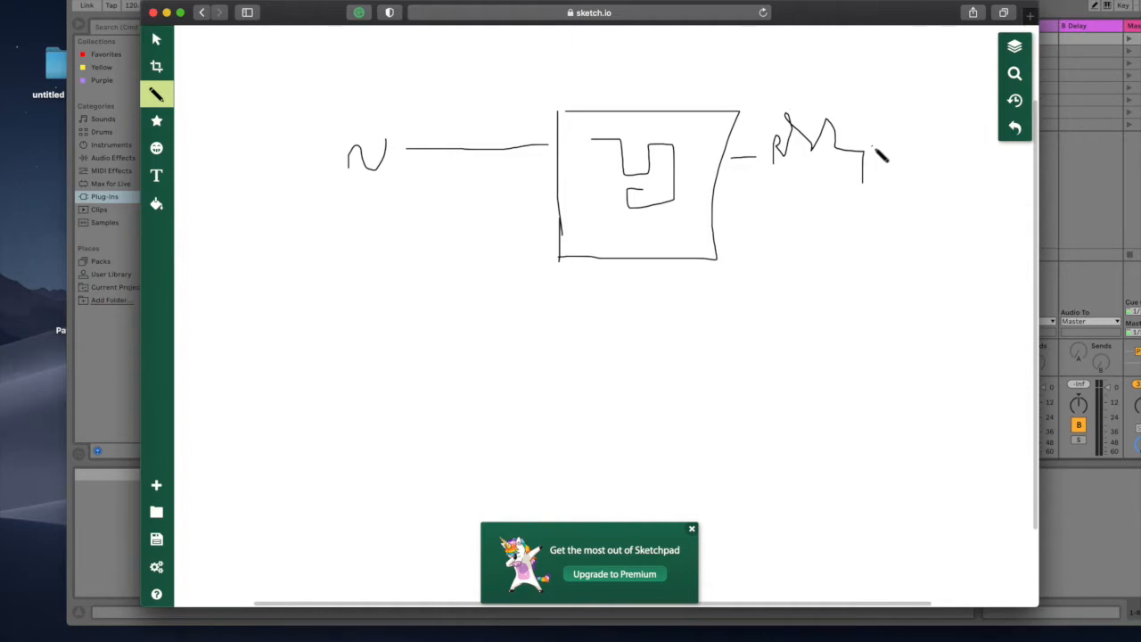
mouse_move(870, 144)
mouse_down()
mouse_move(871, 123)
mouse_move(676, 54)
mouse_move(465, 63)
mouse_move(328, 105)
mouse_move(318, 216)
mouse_up()
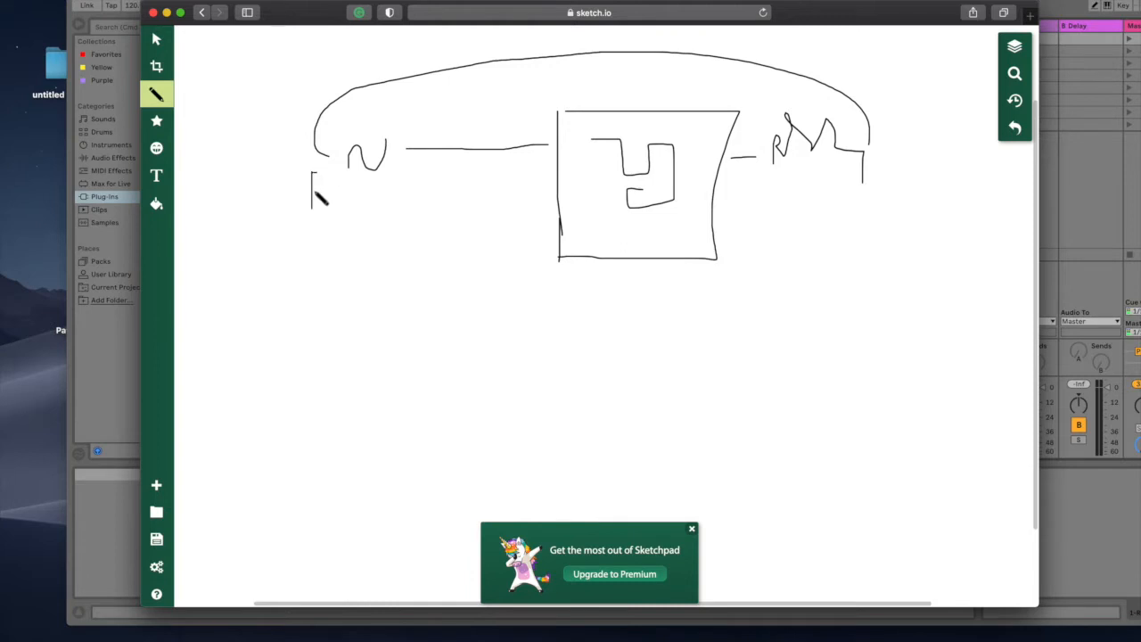
mouse_move(334, 189)
mouse_down()
mouse_move(347, 179)
mouse_move(349, 198)
mouse_up()
Sketch a modulated wave above the connecting line, then add a second output wave with its own feedback line to the source.
mouse_move(408, 148)
mouse_down()
mouse_move(419, 133)
mouse_move(478, 145)
mouse_up()
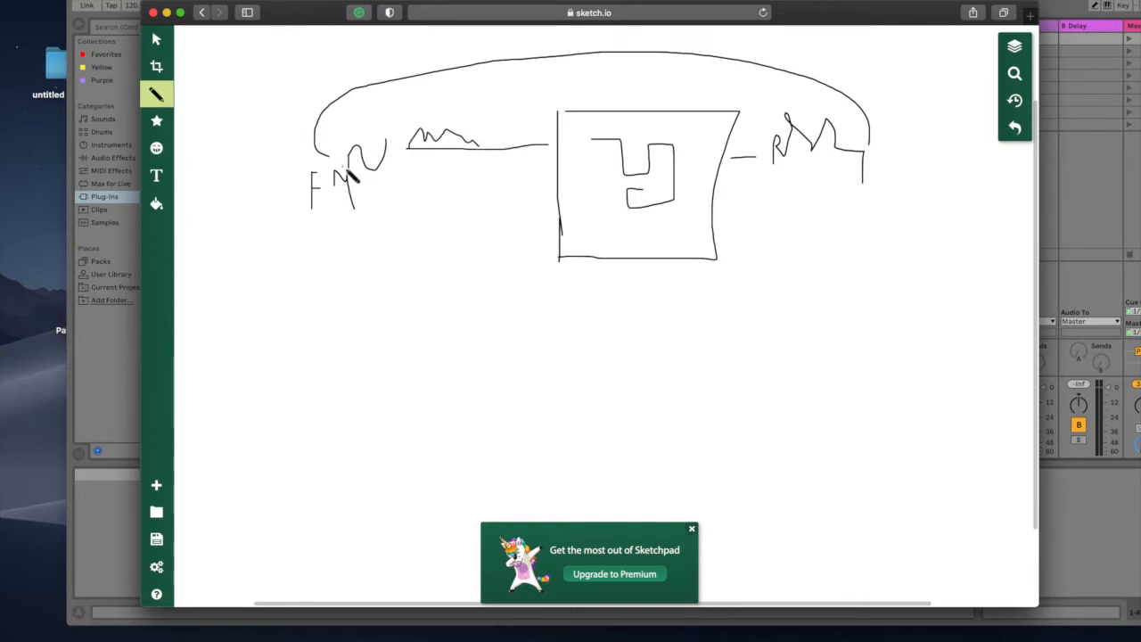
drag(488, 137, 587, 139)
mouse_move(806, 174)
mouse_down()
mouse_move(818, 196)
mouse_move(876, 178)
mouse_move(893, 127)
mouse_move(366, 98)
mouse_move(356, 153)
mouse_up()
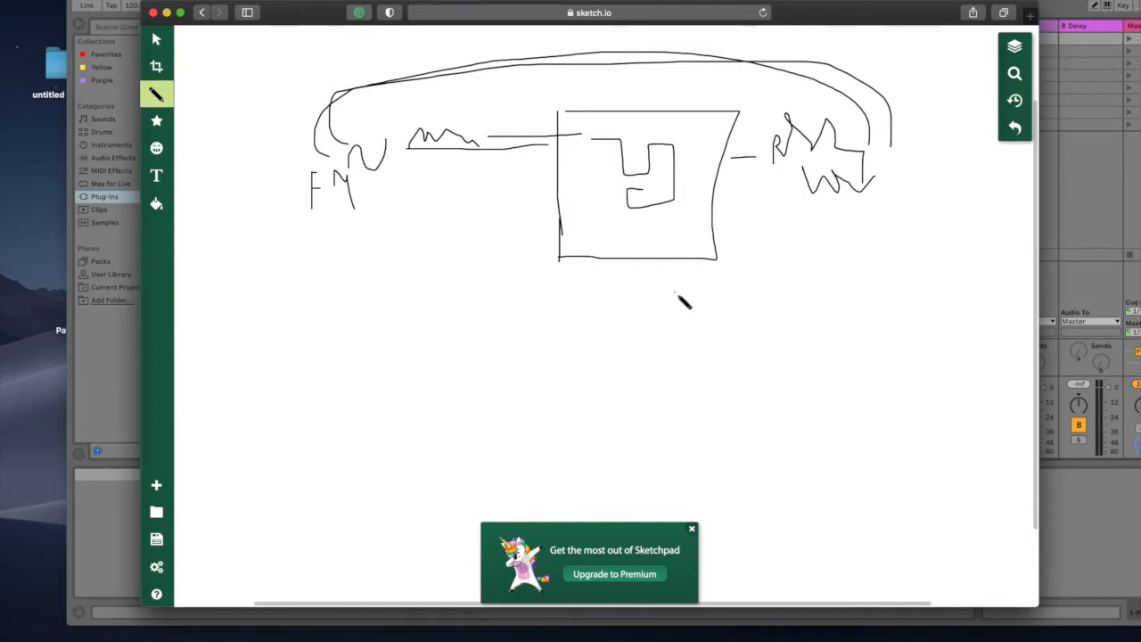
Draw a second box with a wave inside below the first, fed from the source wave and routed into the first box.
mouse_move(524, 315)
mouse_down()
mouse_move(687, 399)
mouse_move(683, 430)
mouse_move(526, 415)
mouse_move(701, 428)
mouse_up()
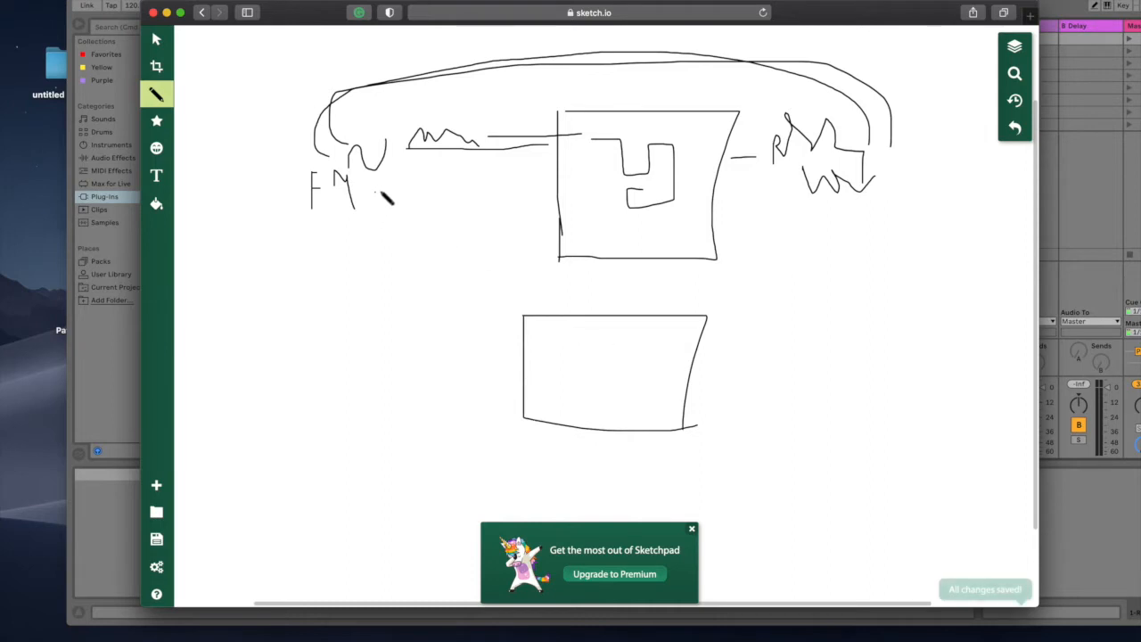
mouse_move(381, 173)
mouse_down()
mouse_move(504, 331)
mouse_move(526, 332)
mouse_up()
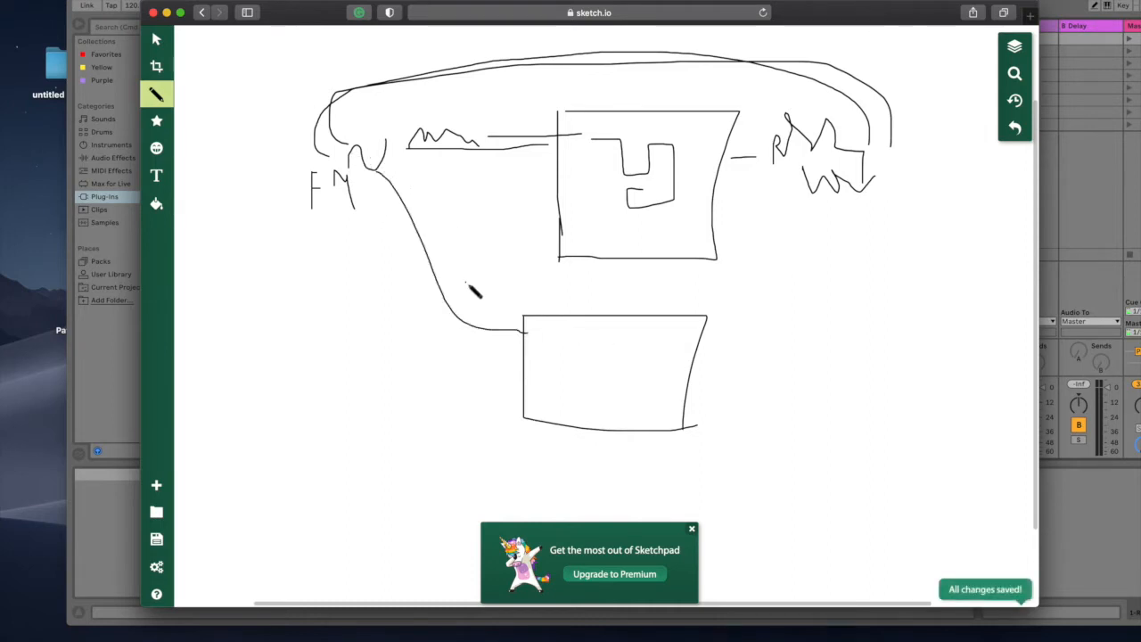
drag(565, 360, 622, 365)
mouse_move(697, 358)
mouse_down()
mouse_move(754, 324)
mouse_move(543, 275)
mouse_move(562, 193)
mouse_up()
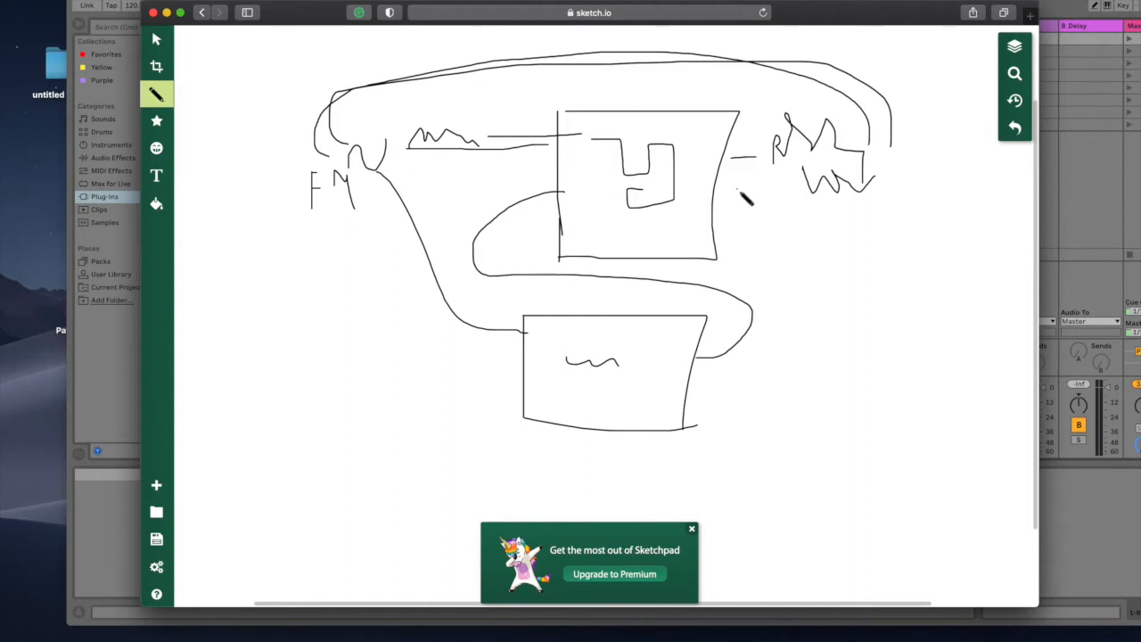
Dismiss the premium upgrade banner and sketch two small waves below the diagram, one above the other, enclosing the upper one in a loop.
scroll(811, 456, up, 2)
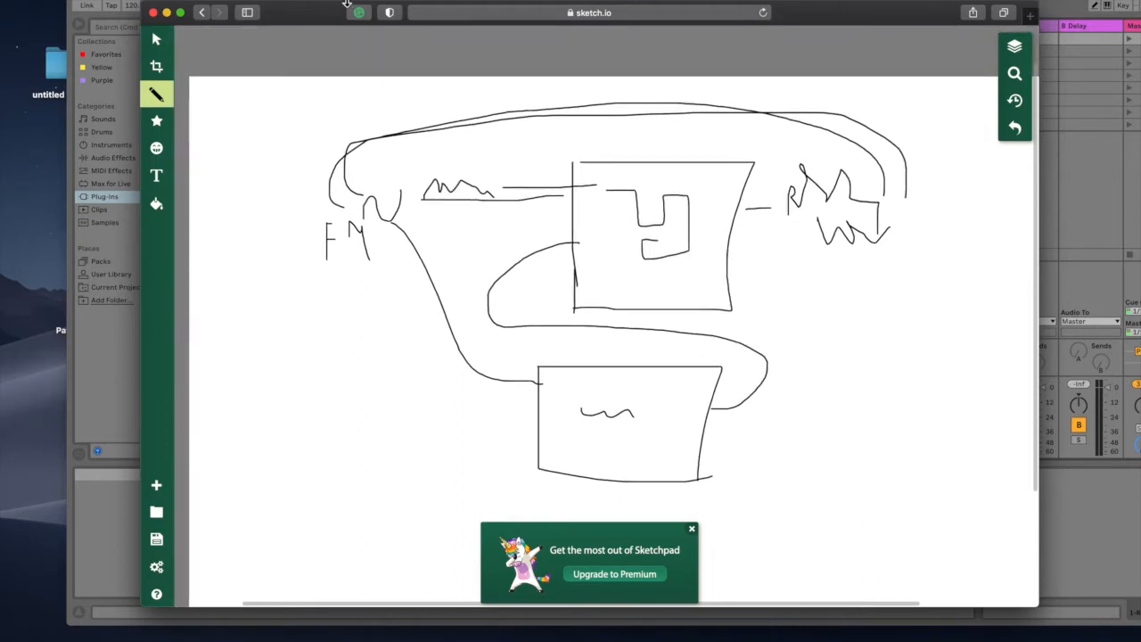
click(692, 529)
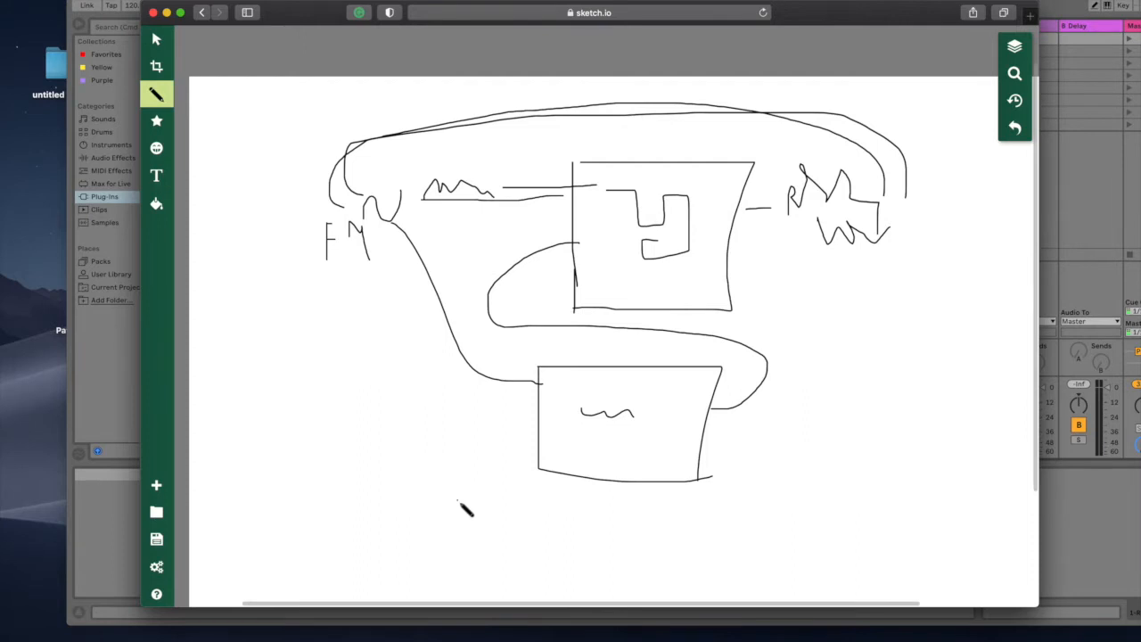
scroll(461, 505, up, 2)
scroll(461, 504, down, 3)
scroll(461, 504, left, 2)
scroll(461, 504, right, 4)
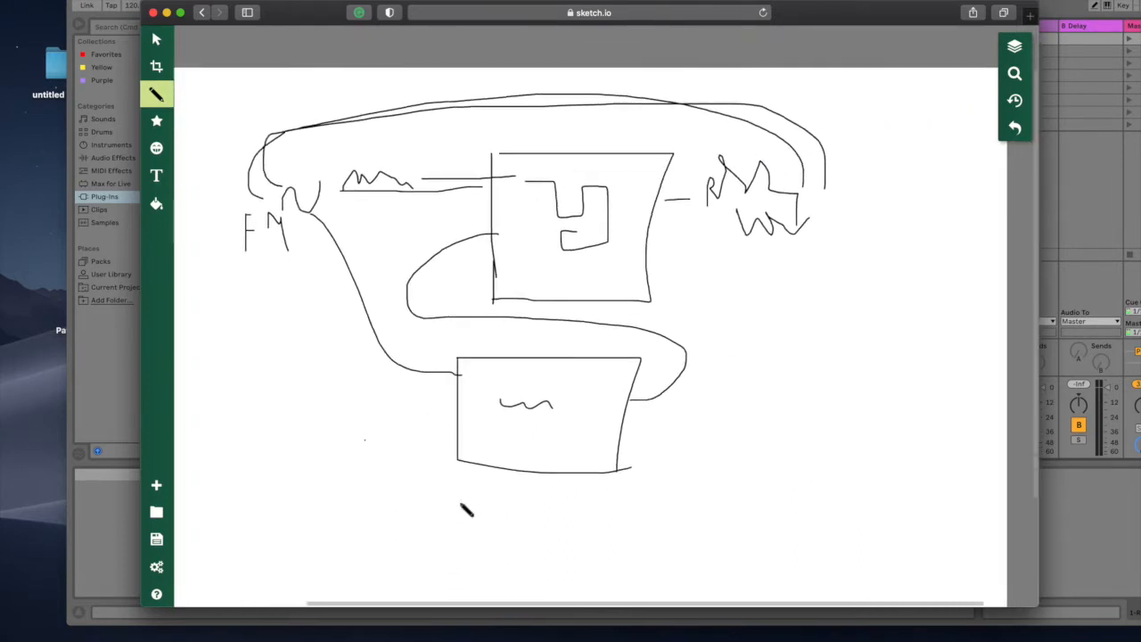
scroll(461, 505, down, 3)
scroll(460, 504, right, 2)
scroll(461, 505, left, 2)
mouse_move(326, 519)
mouse_down()
mouse_move(358, 528)
mouse_move(366, 501)
mouse_up()
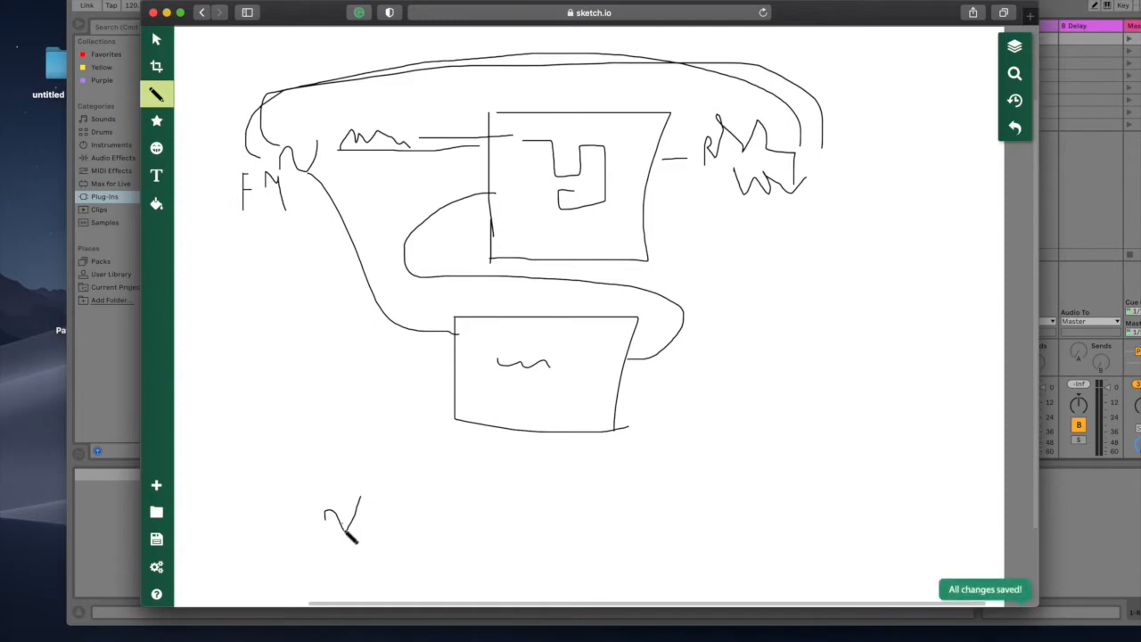
mouse_move(316, 449)
mouse_down()
mouse_move(353, 435)
mouse_move(363, 443)
mouse_up()
mouse_move(290, 433)
mouse_down()
mouse_move(296, 462)
mouse_move(380, 429)
mouse_move(268, 419)
mouse_up()
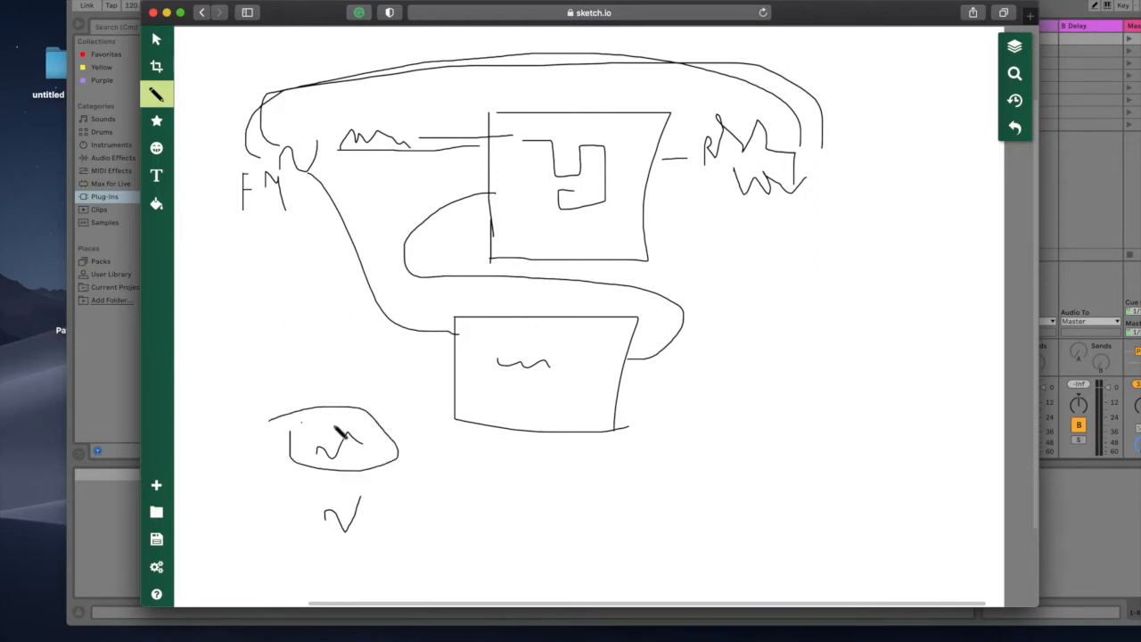
Connect the enclosed wave to the lower wave's input, add output arrows, and attach a 10 label to the enclosed wave.
mouse_move(389, 432)
mouse_down()
mouse_move(421, 450)
mouse_move(284, 500)
mouse_move(303, 521)
mouse_move(294, 529)
mouse_move(288, 515)
mouse_up()
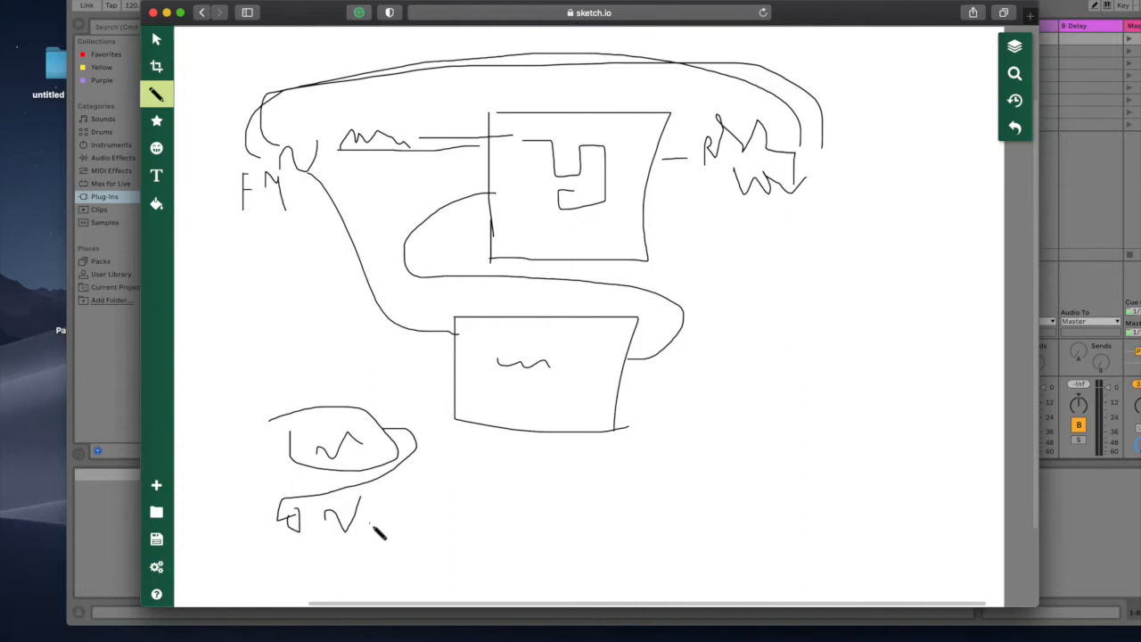
mouse_move(368, 515)
mouse_down()
mouse_move(522, 517)
mouse_move(503, 552)
mouse_up()
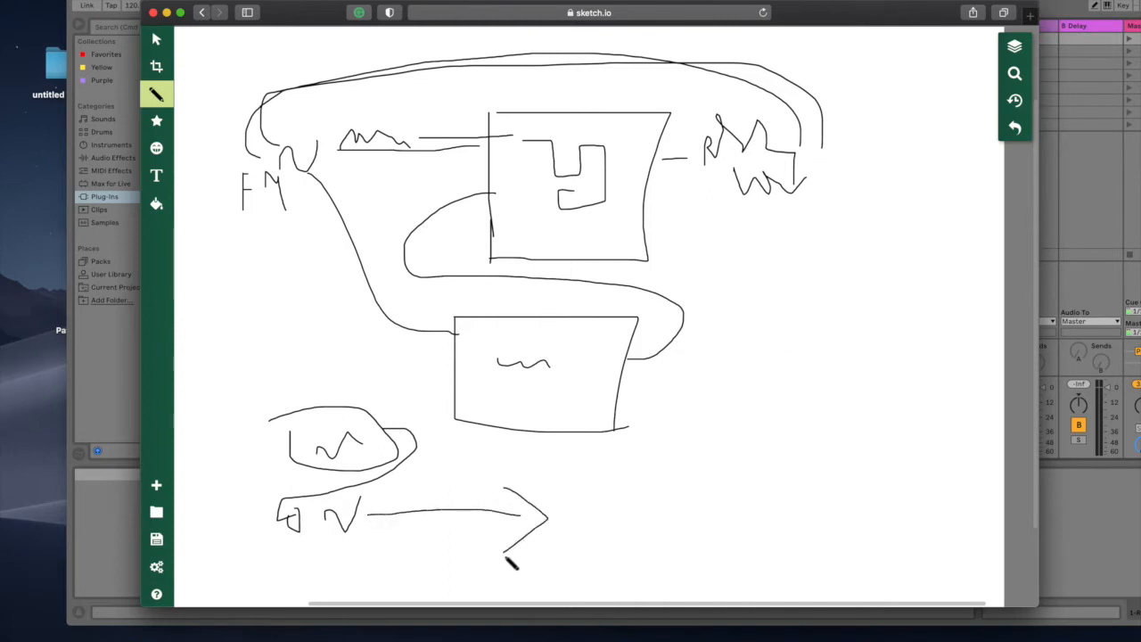
mouse_move(203, 488)
mouse_down()
mouse_move(205, 517)
mouse_move(291, 451)
mouse_up()
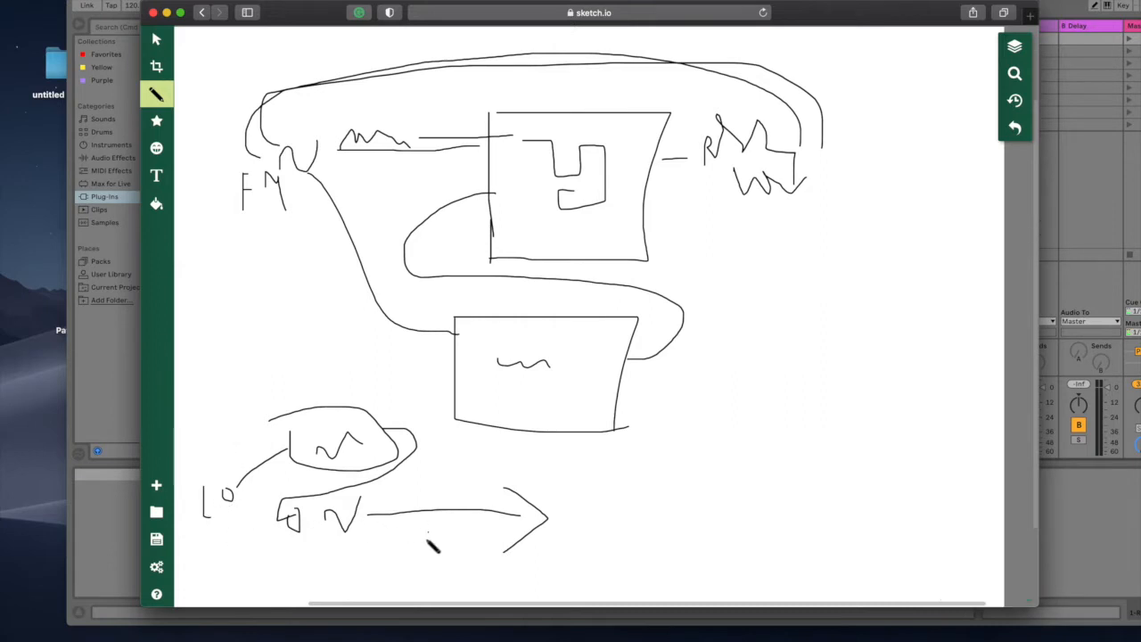
mouse_move(206, 481)
mouse_down()
mouse_move(264, 424)
mouse_move(370, 395)
mouse_move(428, 457)
mouse_move(325, 482)
mouse_move(293, 526)
mouse_move(694, 475)
mouse_move(656, 529)
mouse_up()
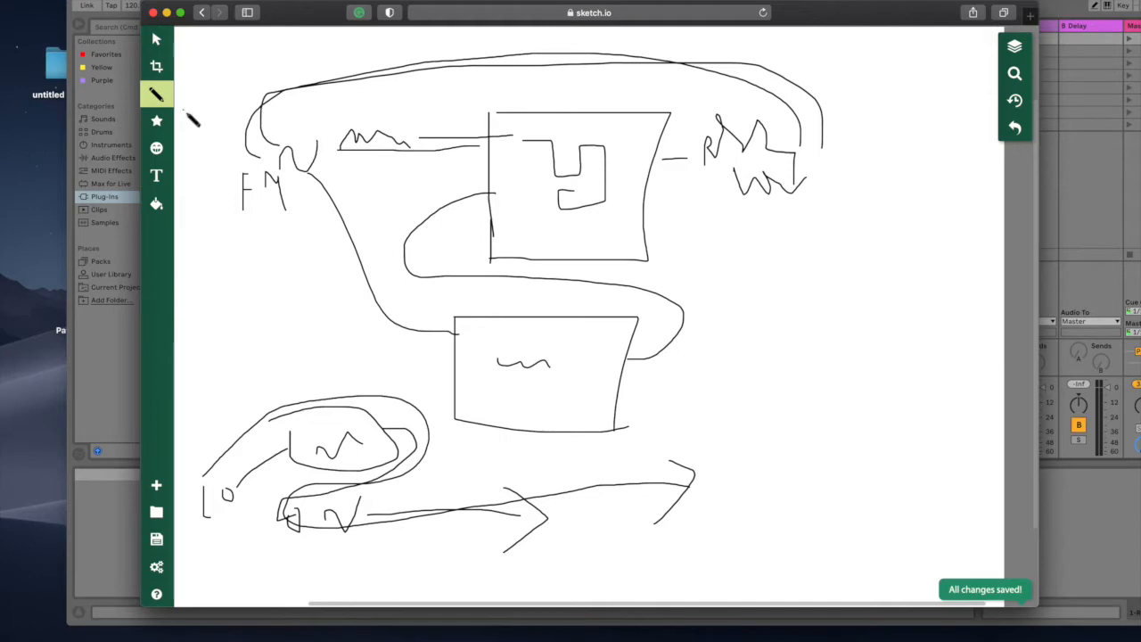
Close the drawing's browser window and deactivate the first Reaktor track in Ableton Live's mixer.
click(153, 12)
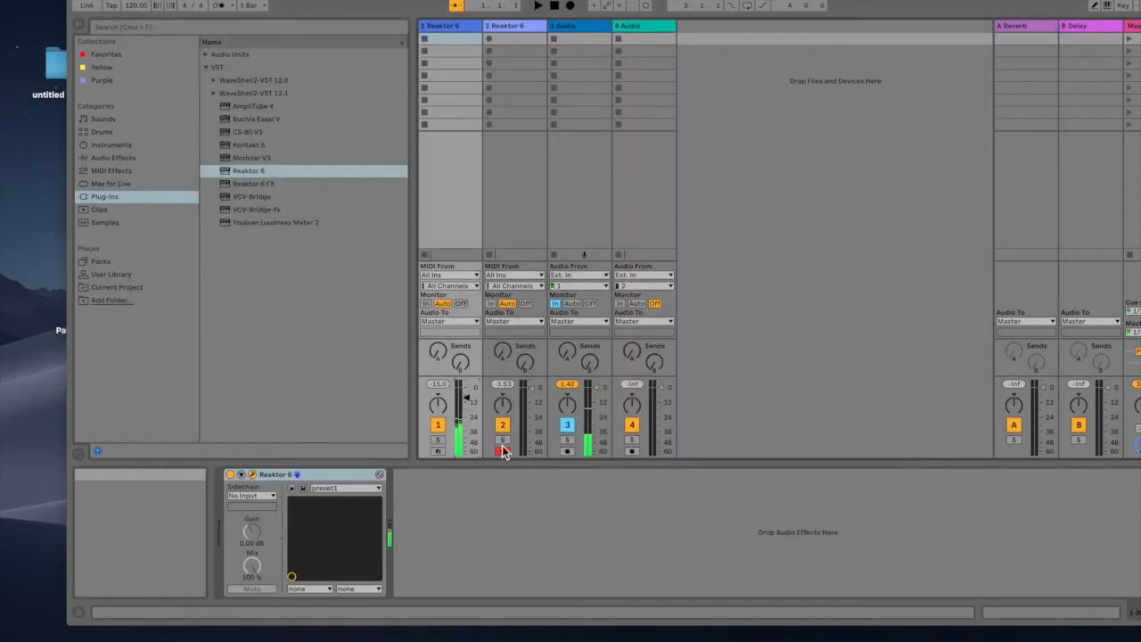
click(437, 434)
drag(446, 0, 990, 0)
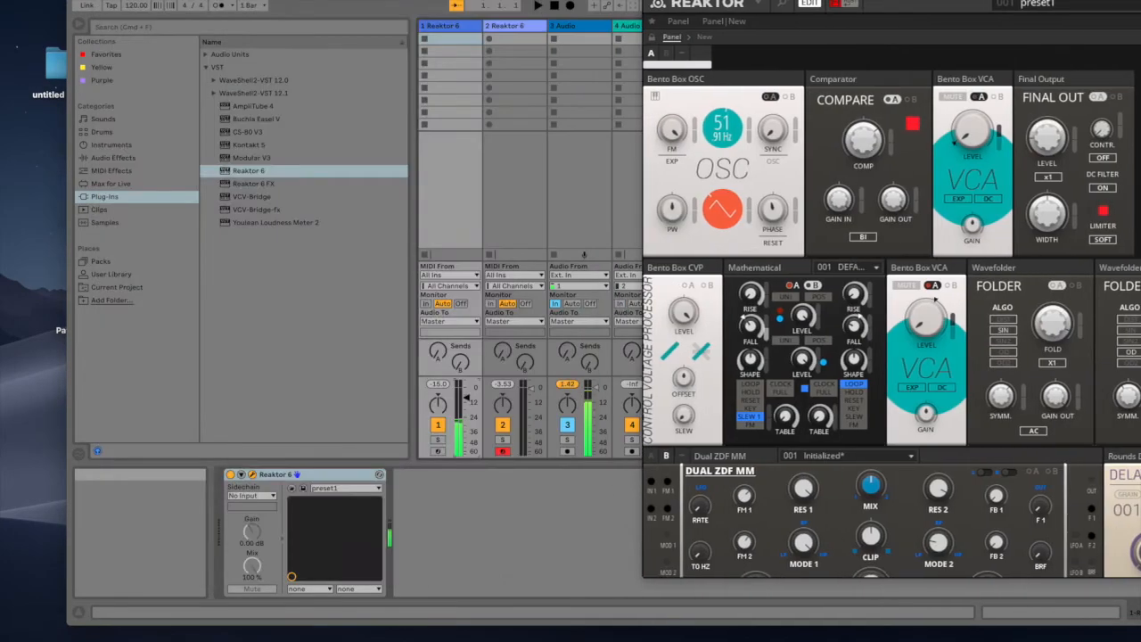
click(438, 424)
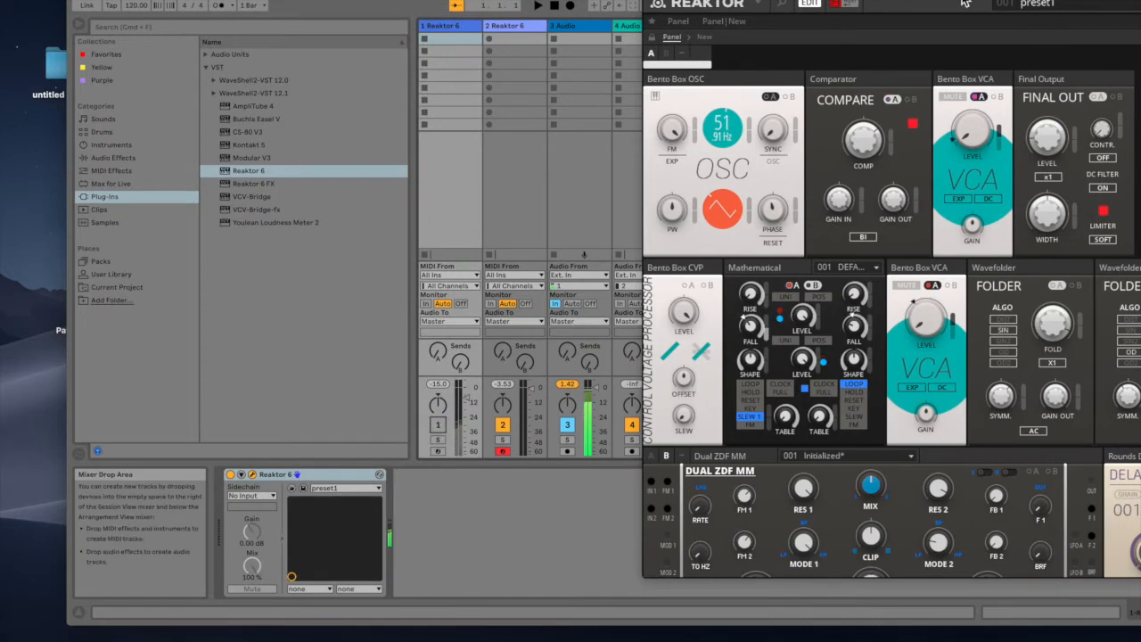
Close the first track's Reaktor window and open the Reaktor 6 plug-in window on the second track.
drag(874, 0, 497, 20)
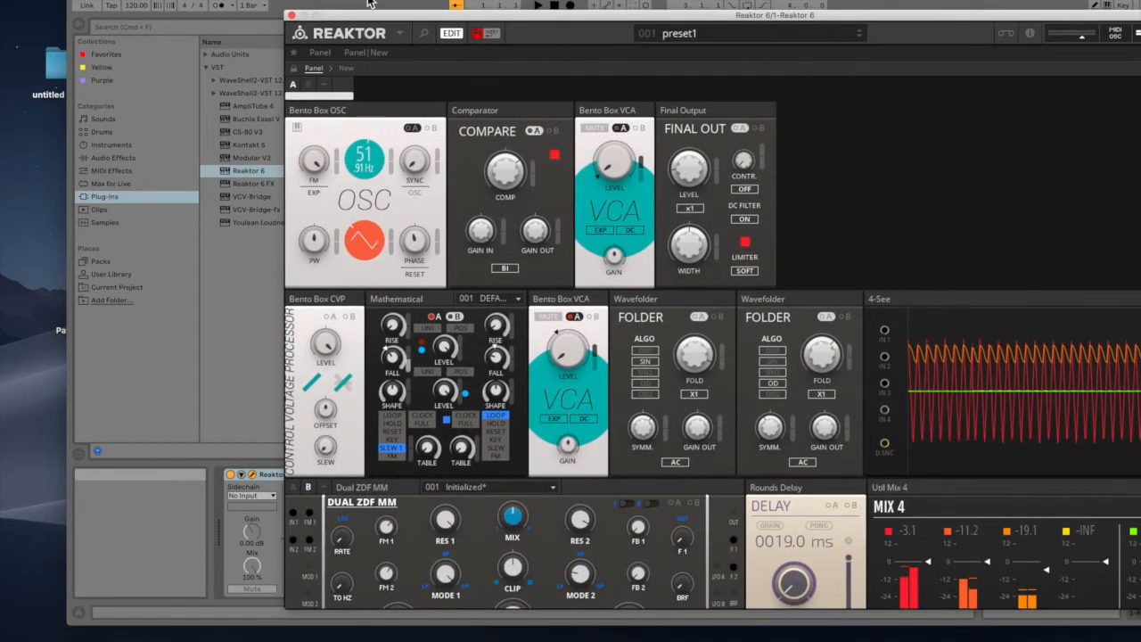
click(292, 16)
click(660, 39)
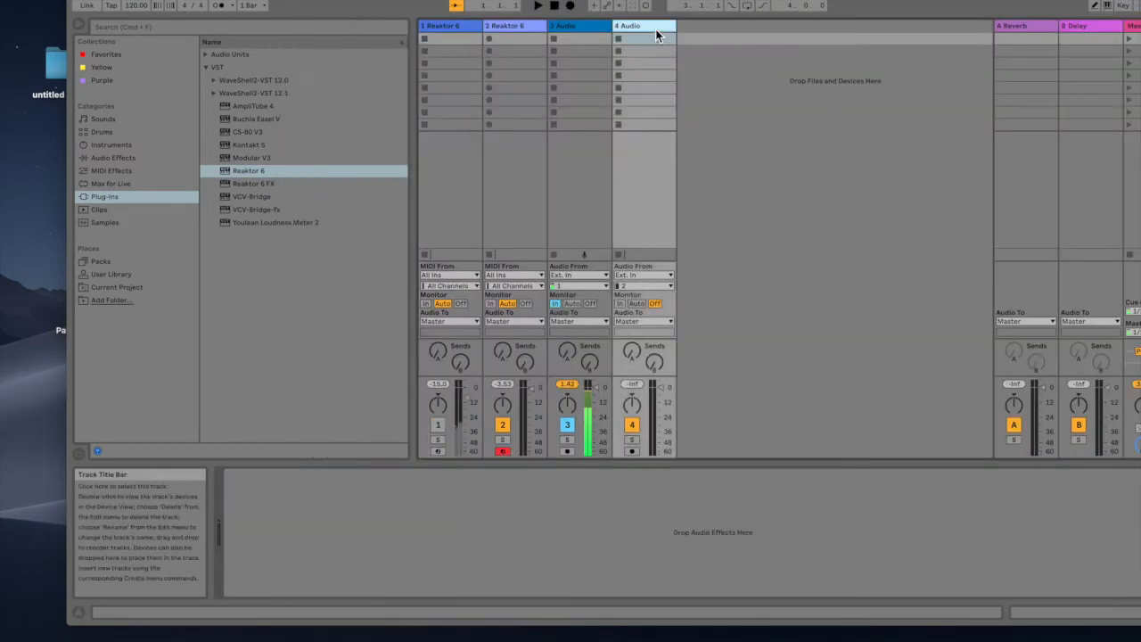
click(529, 38)
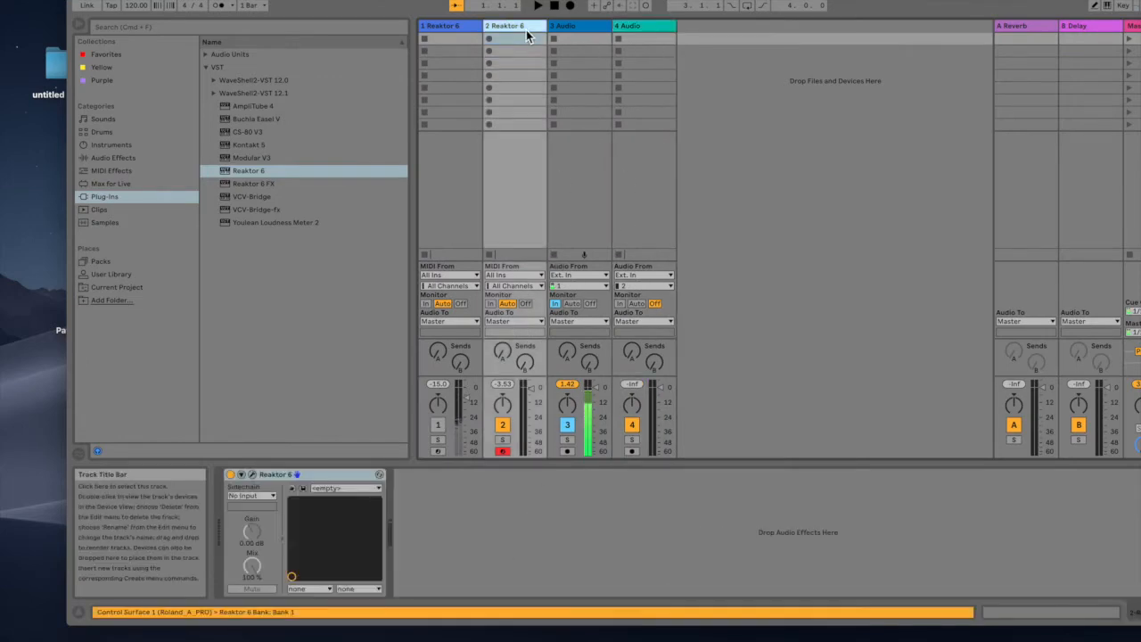
click(252, 475)
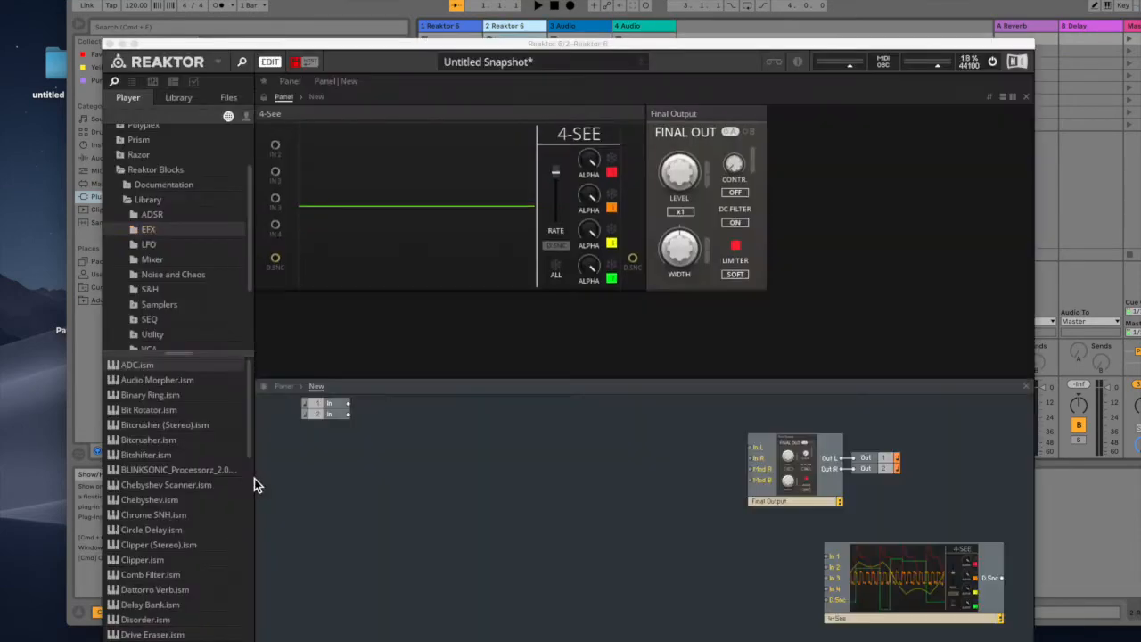
Add an OSC-Oscillator block from the VCO library, place its panel above 4-See, and turn off its keyboard tracking.
drag(602, 52, 577, 0)
drag(916, 518, 899, 552)
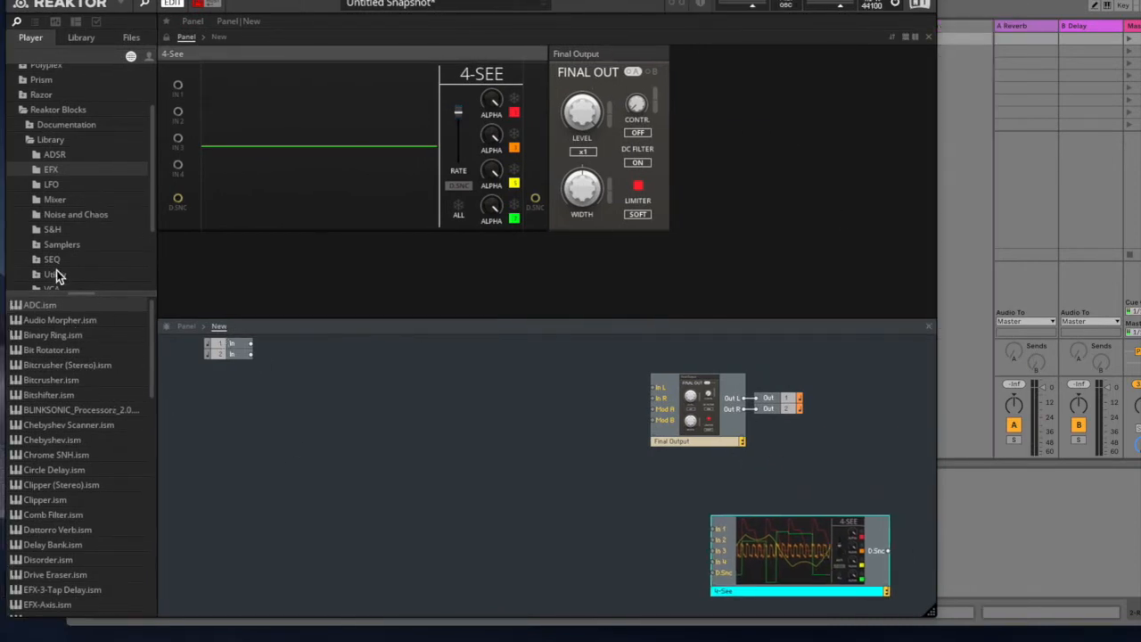
drag(77, 298, 80, 465)
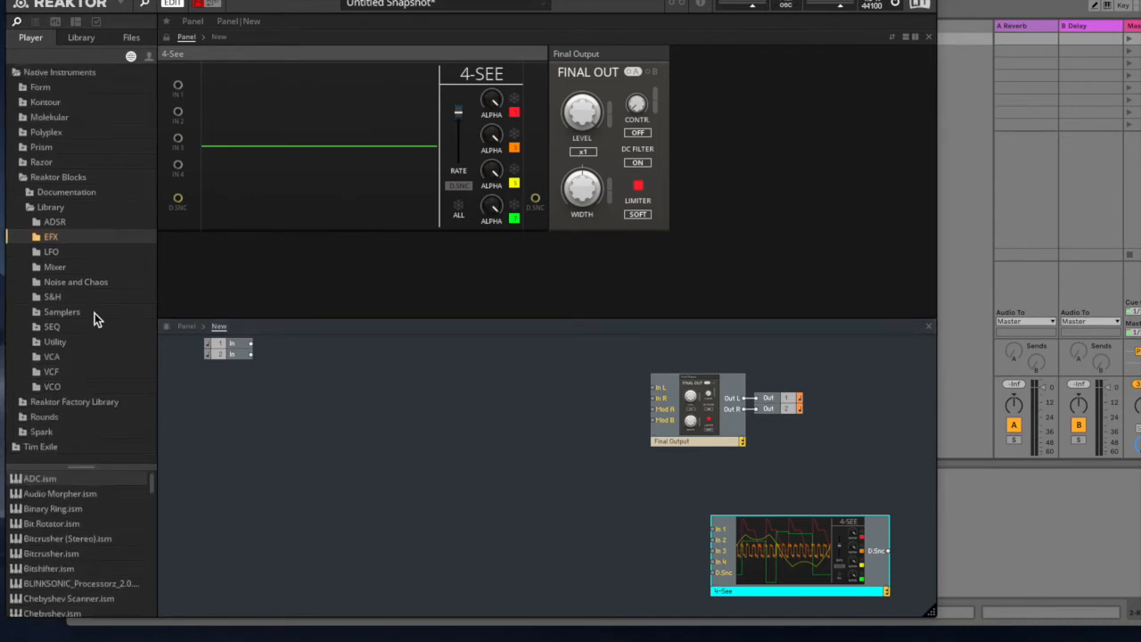
click(52, 392)
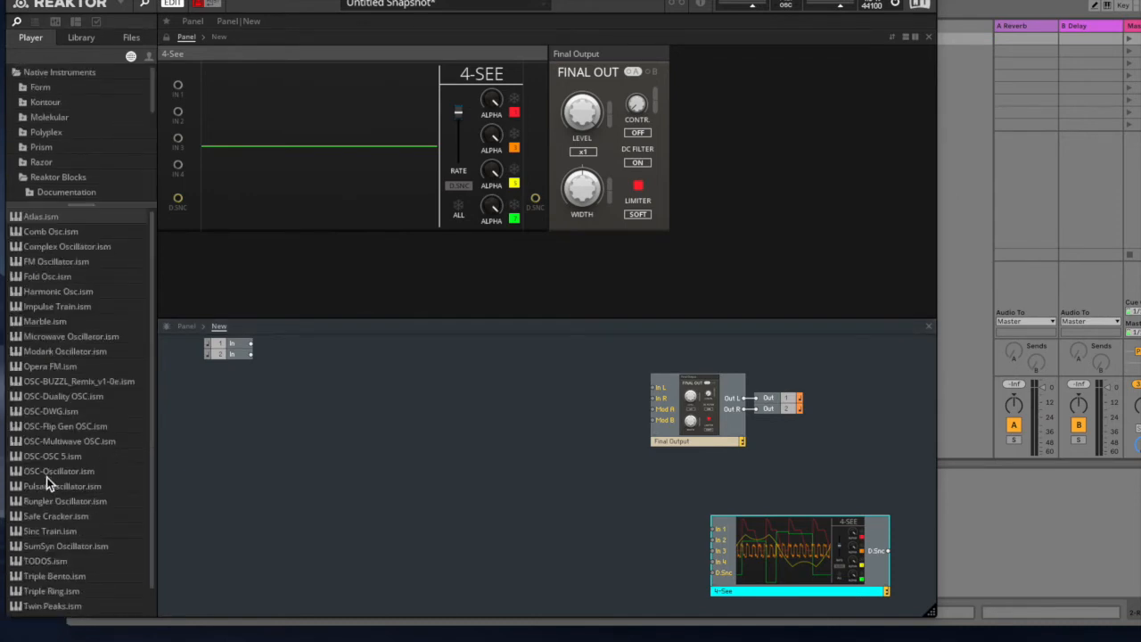
drag(39, 474, 259, 419)
drag(423, 62, 346, 281)
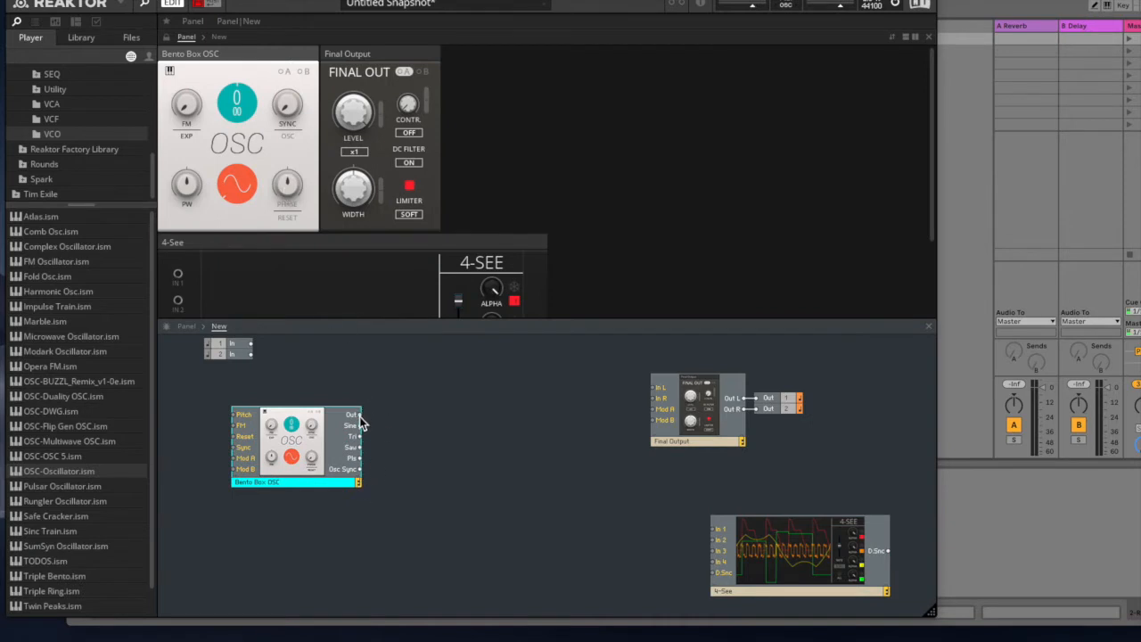
click(169, 71)
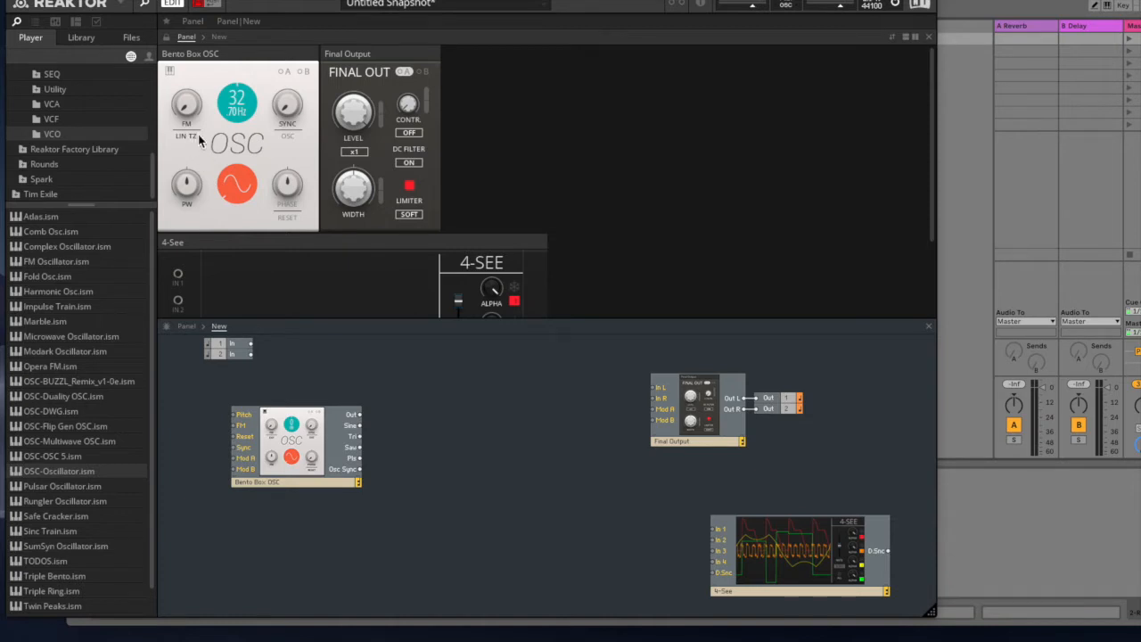
Try the oscillator's Out on Final Output's In L and In R, and remove both connections.
drag(361, 414, 658, 389)
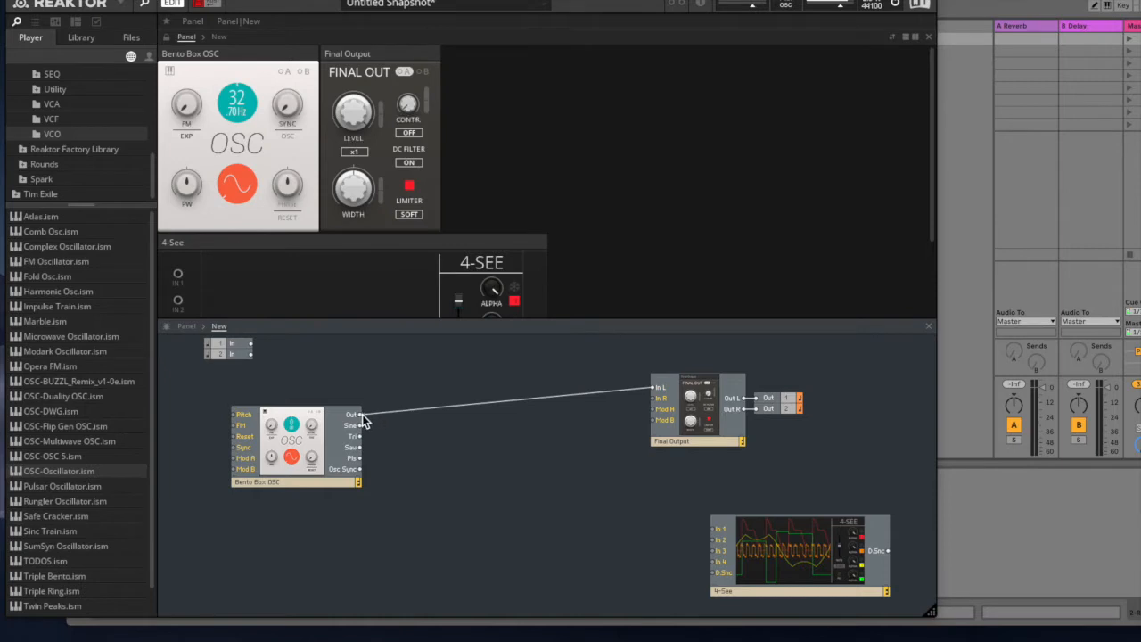
drag(360, 414, 657, 398)
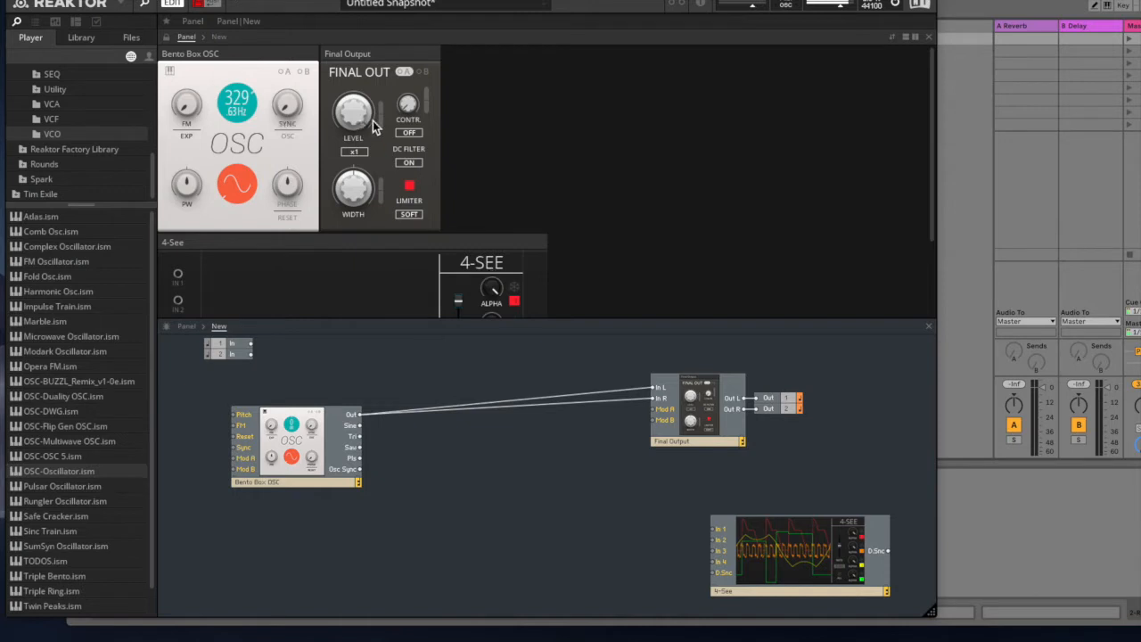
click(619, 391)
key(Delete)
click(613, 399)
key(Delete)
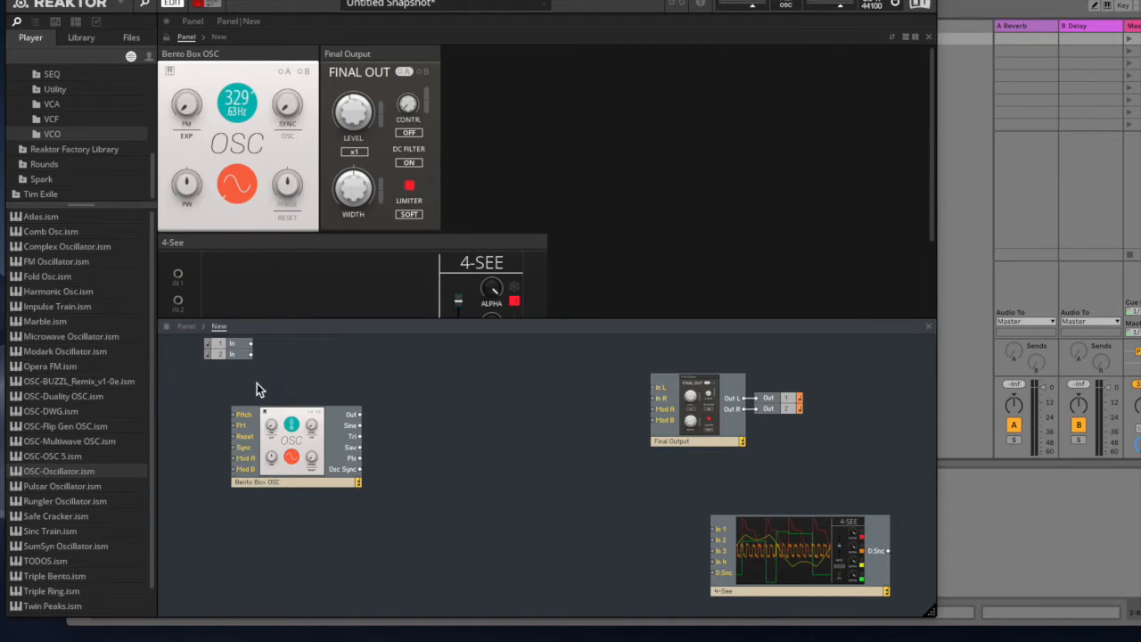
Add a Comparator block from the Utility library between the oscillator and Final Output, in both the structure and the panel.
click(293, 461)
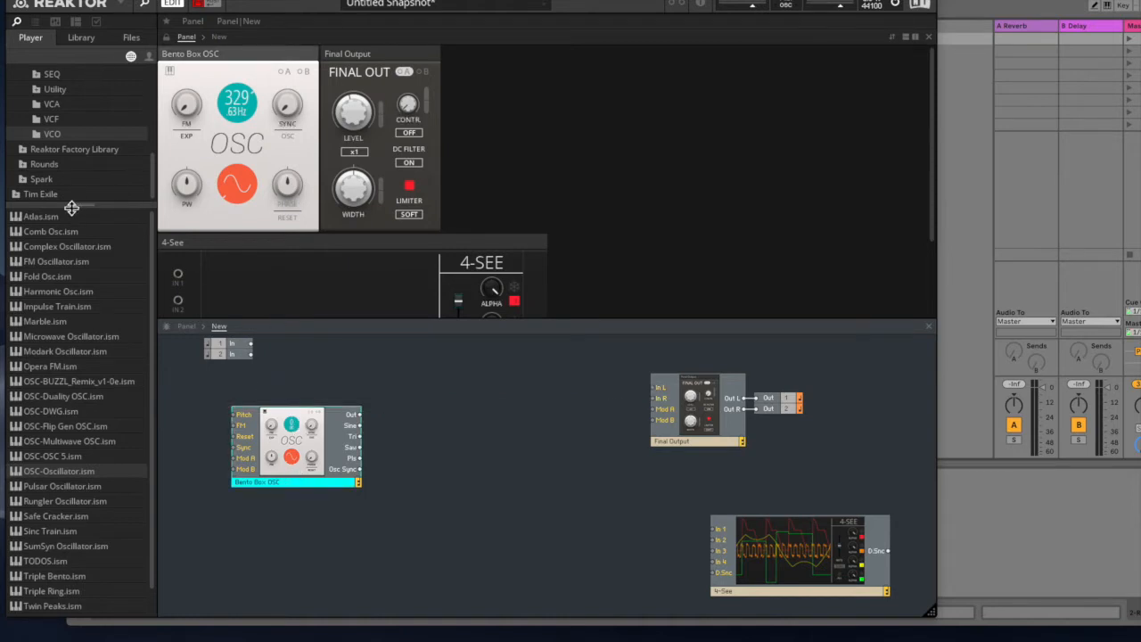
drag(80, 207, 76, 373)
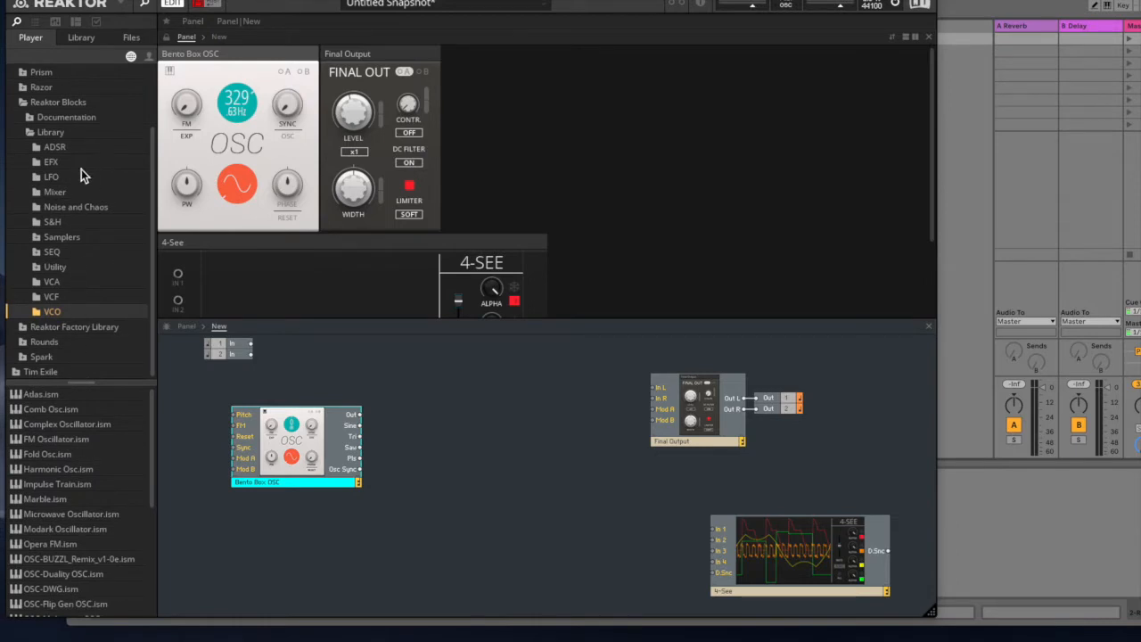
click(55, 267)
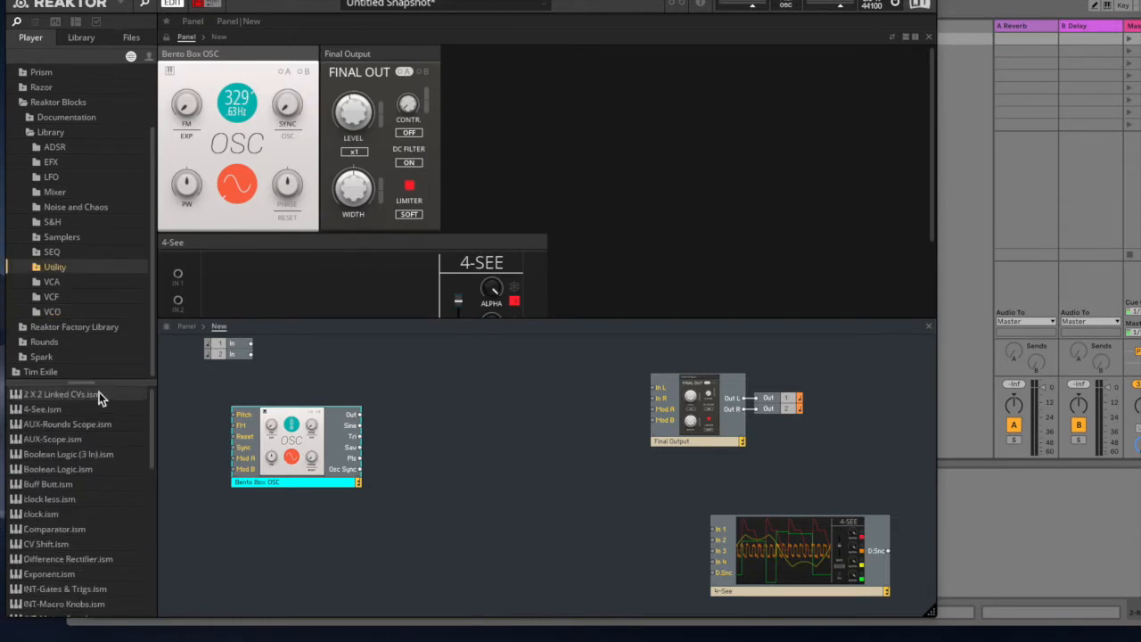
scroll(69, 513, down, 1)
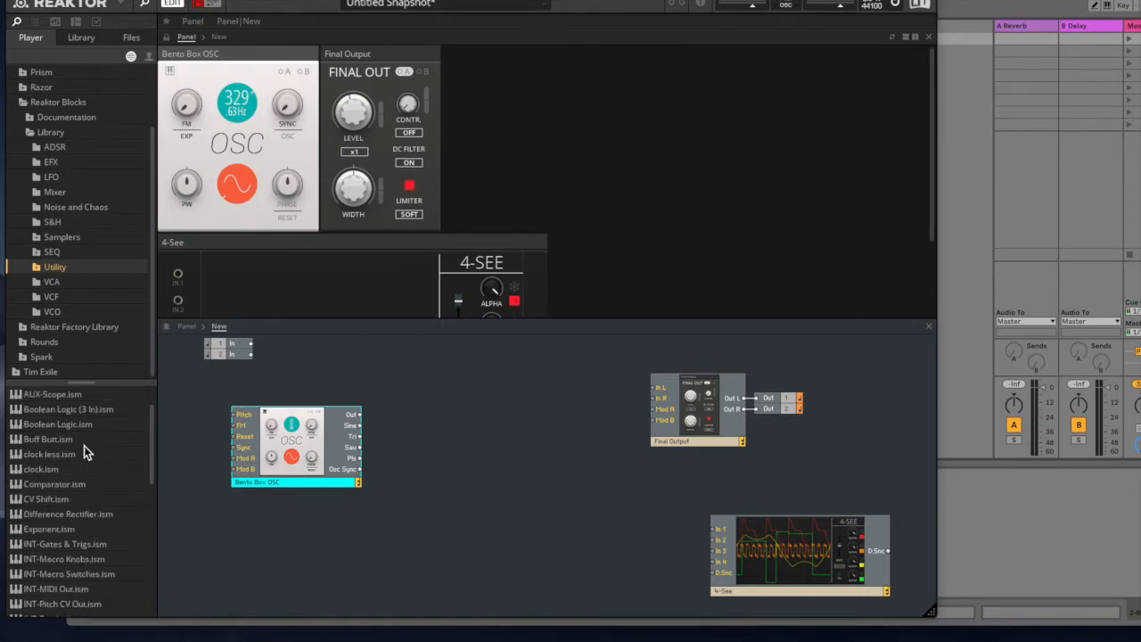
drag(27, 486, 497, 431)
drag(534, 465, 505, 460)
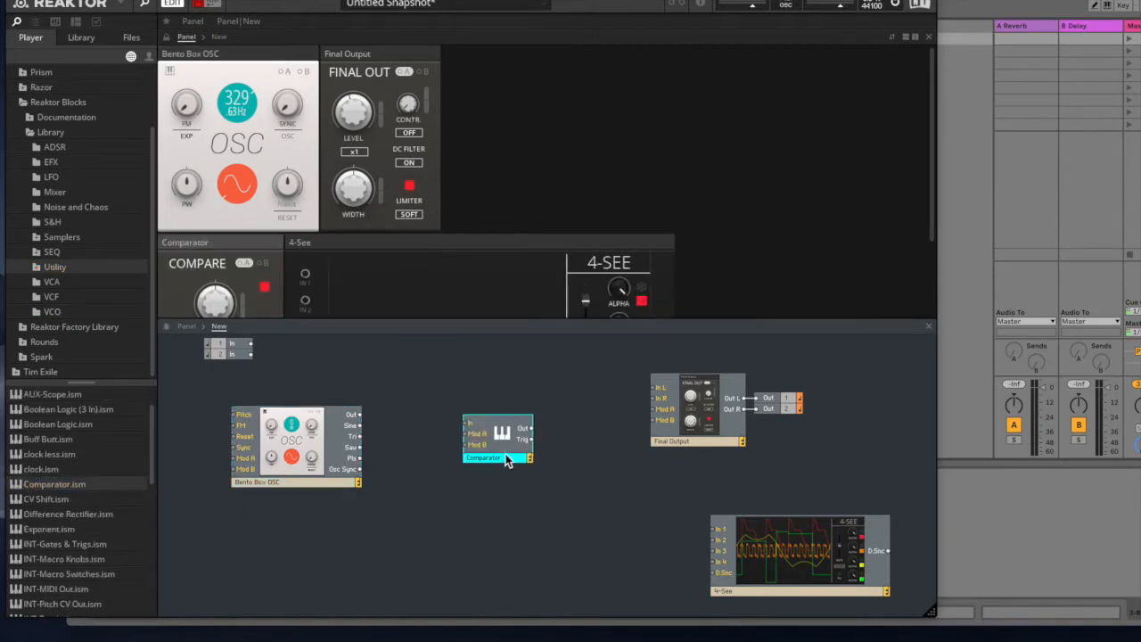
drag(236, 254, 363, 53)
Wire the oscillator through the Comparator to 4-See In 2 and directly to In 1, and set its frequency to 6.49 Hz.
mouse_move(360, 415)
mouse_down()
mouse_move(466, 423)
mouse_move(707, 539)
mouse_move(712, 528)
mouse_up()
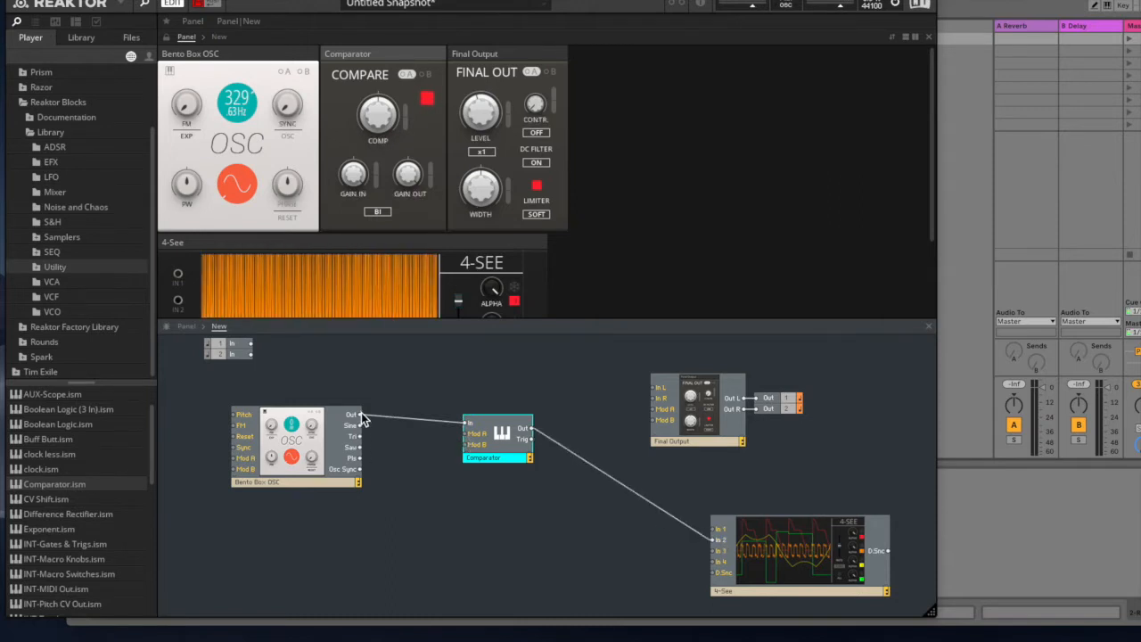
drag(357, 415, 716, 539)
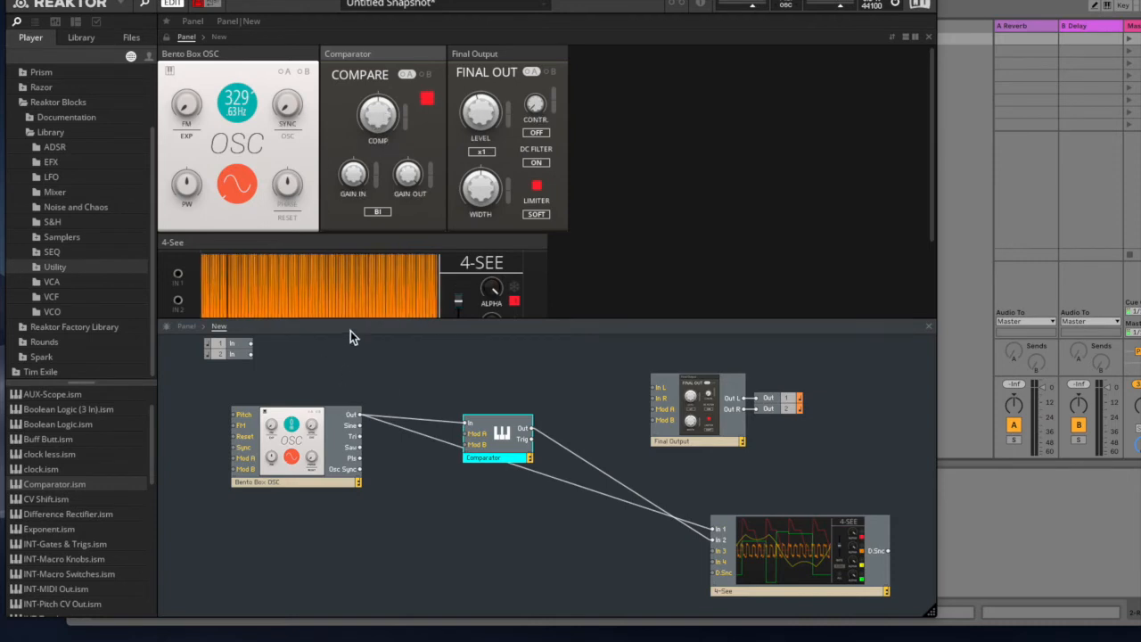
drag(351, 324, 351, 401)
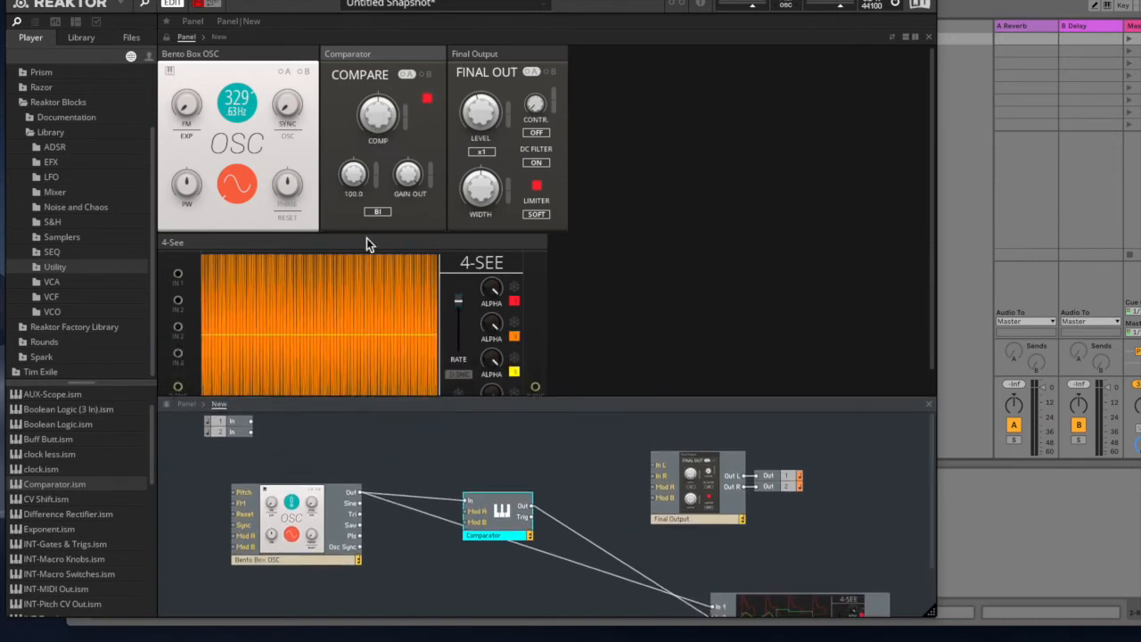
drag(254, 105, 278, 288)
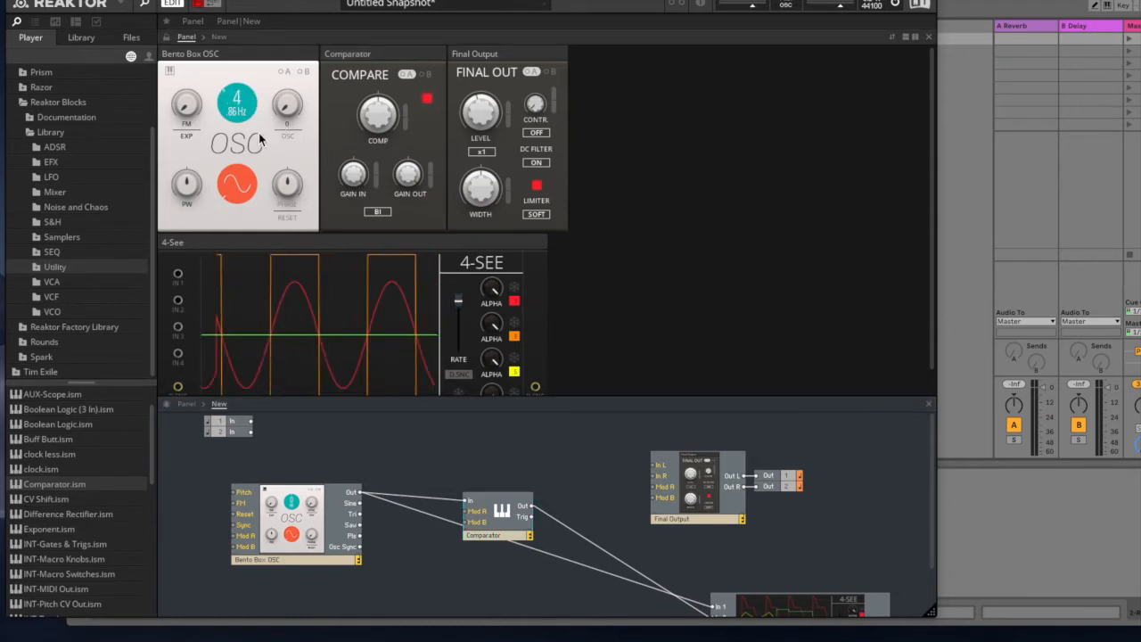
drag(241, 97, 241, 85)
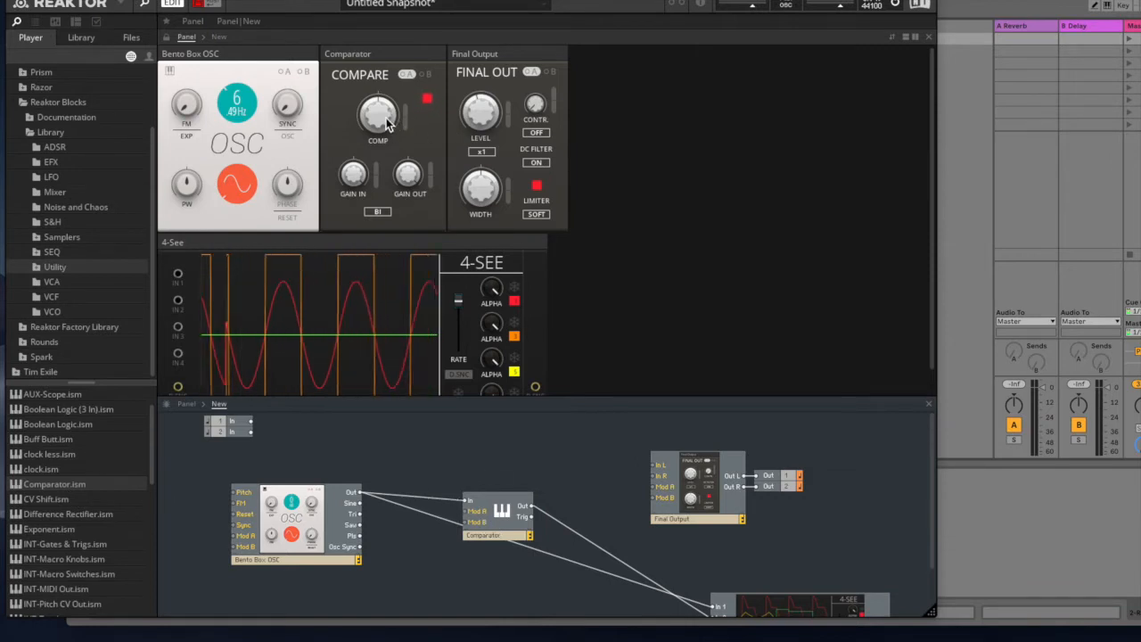
Raise, lower and raise again the Comparator's COMP threshold to compare its pulse width with the sine wave in 4-See.
drag(388, 129, 376, 27)
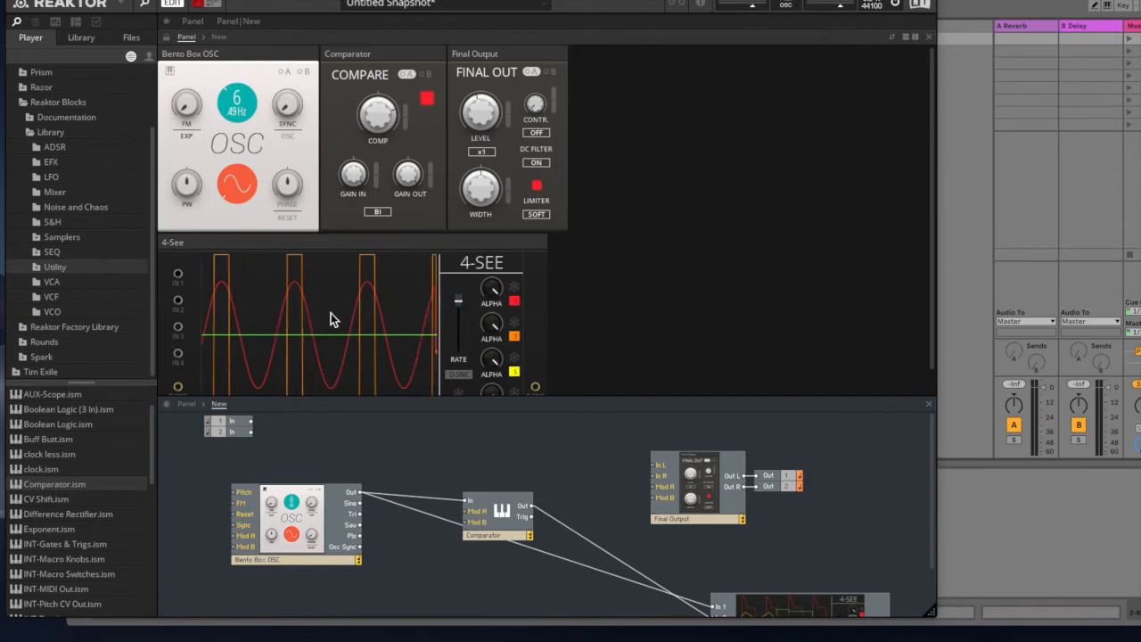
mouse_move(383, 116)
drag(387, 134, 395, 180)
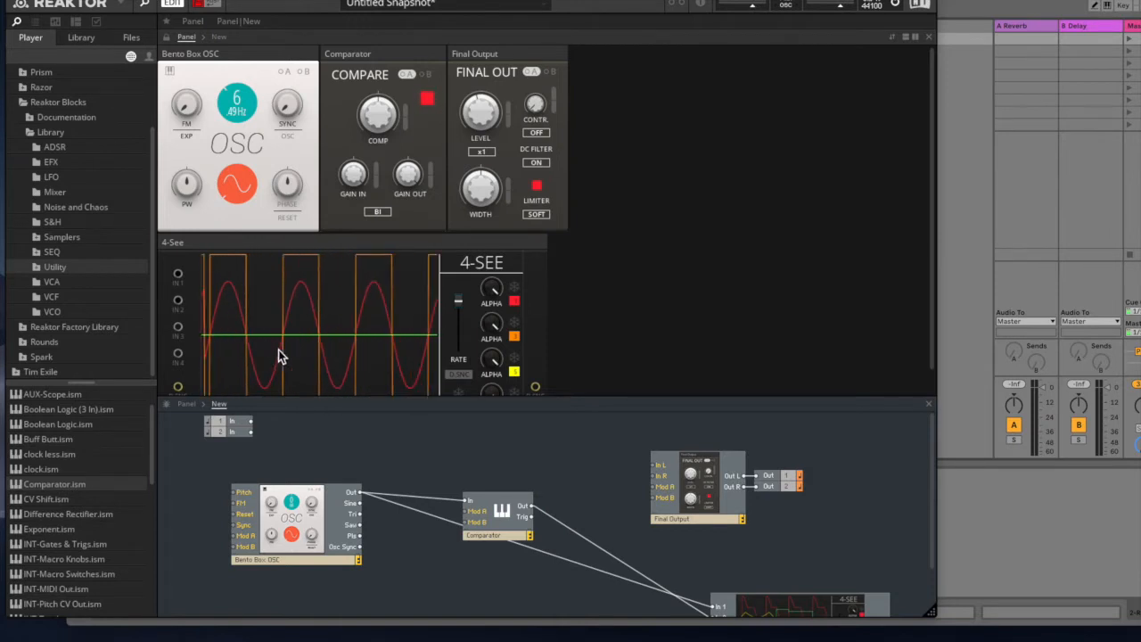
drag(395, 115, 391, 40)
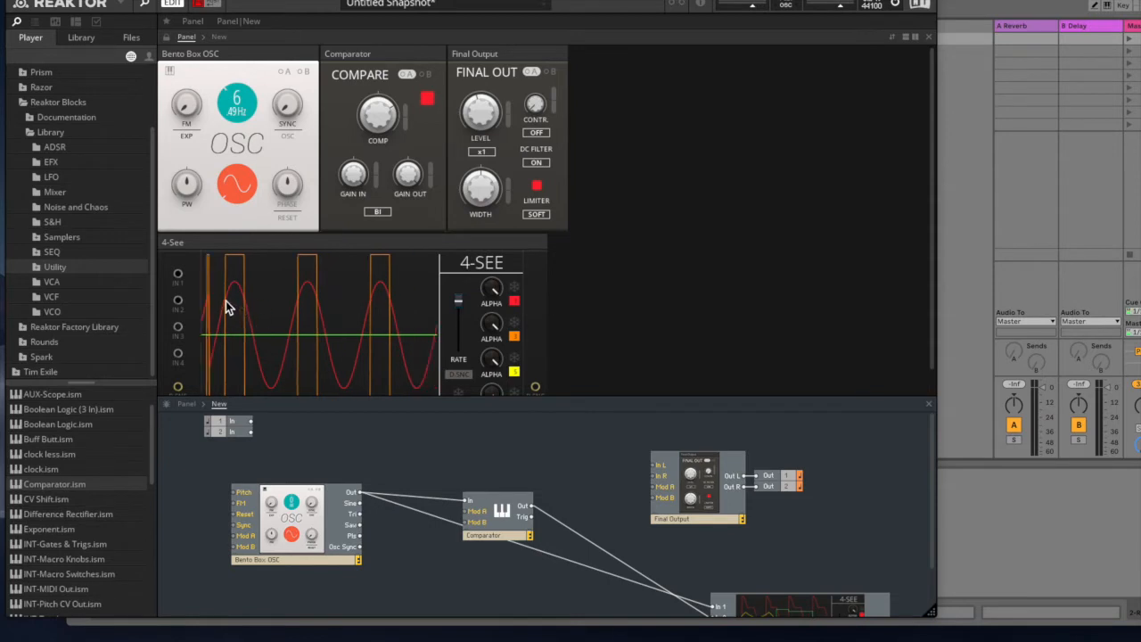
scroll(459, 384, down, 1)
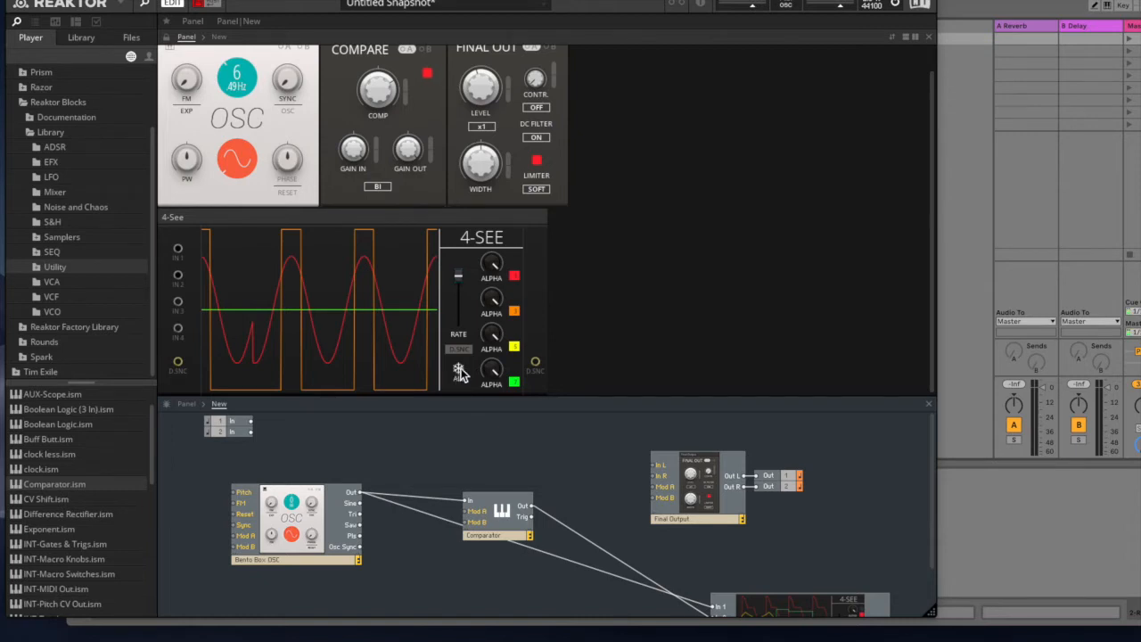
Shift the Comparator block slightly away from the oscillator and fine-tune its COMP threshold to 40.6.
mouse_move(505, 529)
mouse_down()
mouse_move(507, 517)
mouse_move(525, 519)
mouse_up()
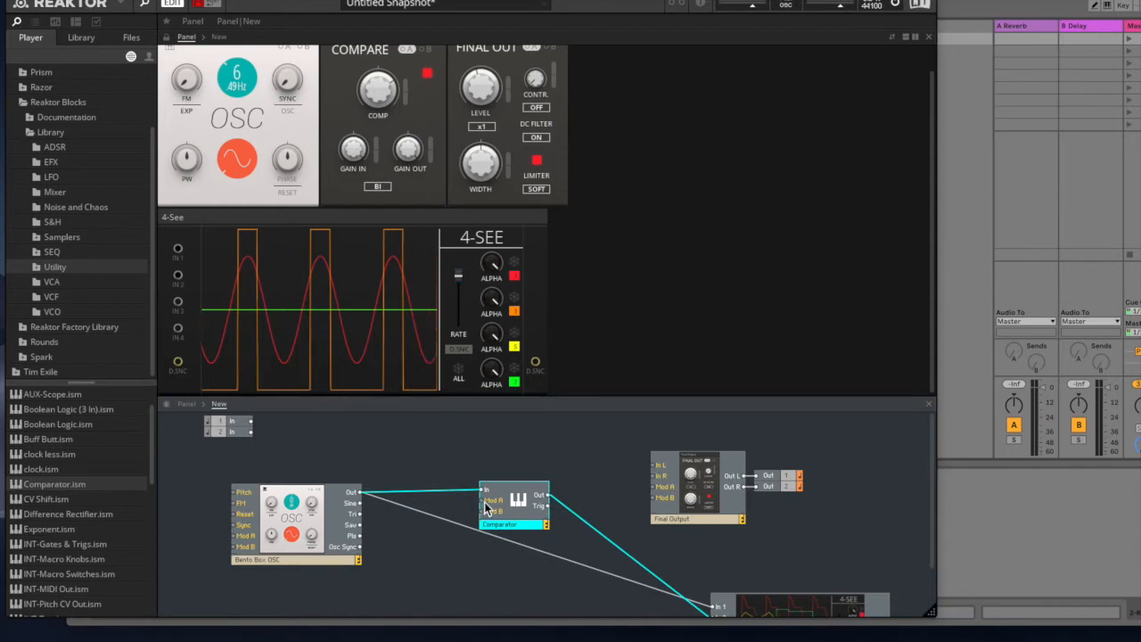
drag(518, 505, 519, 507)
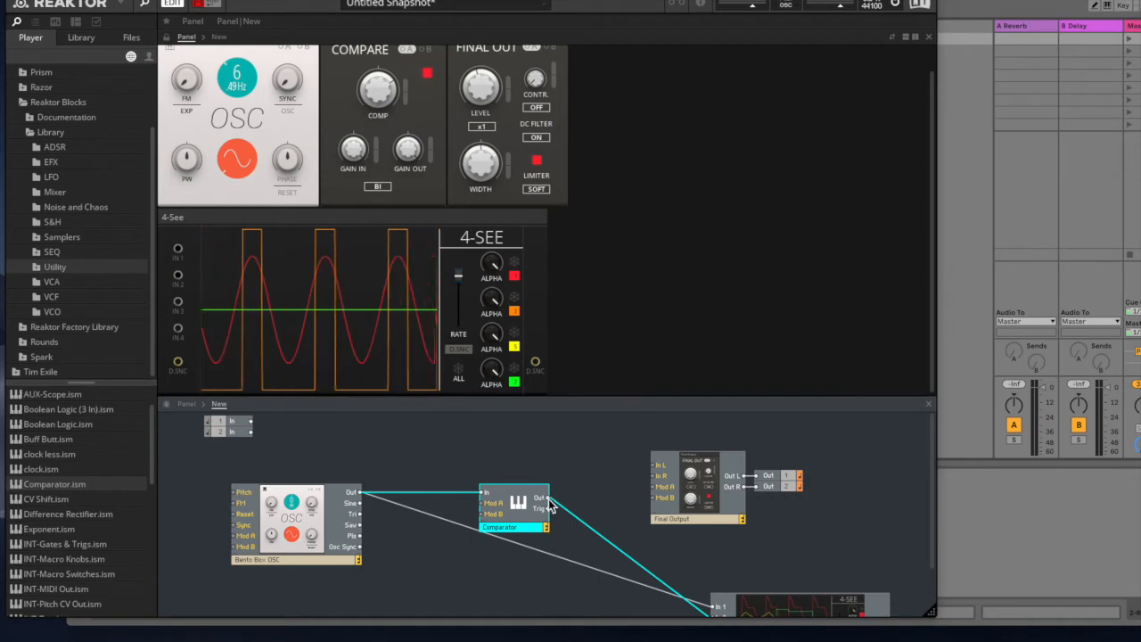
drag(382, 98, 386, 101)
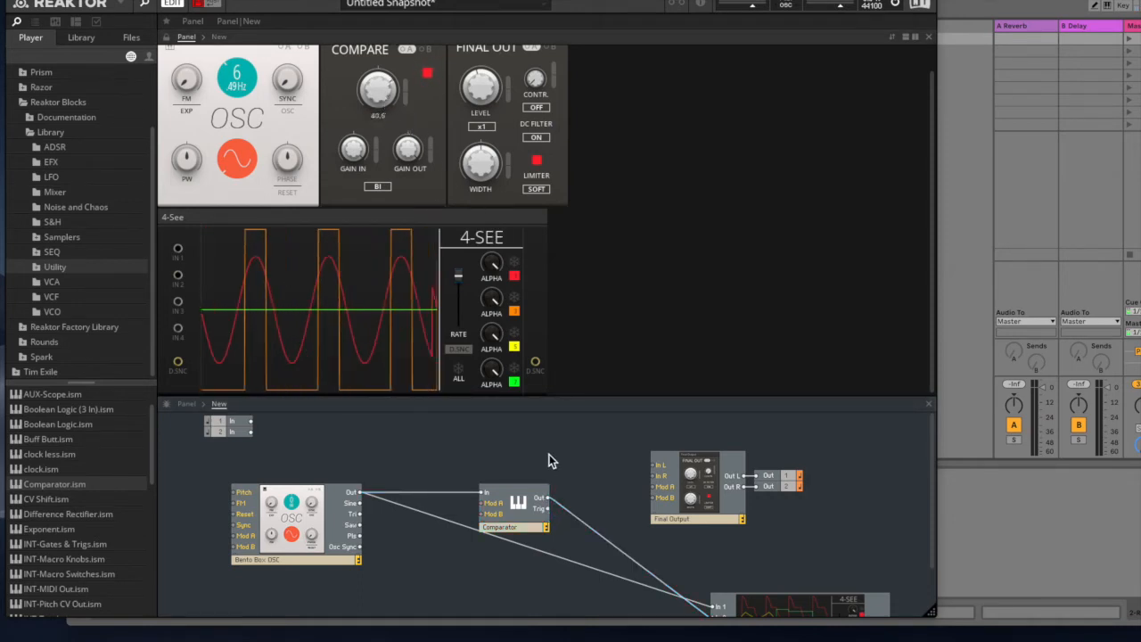
Feed the Comparator's Out back to the oscillator's FM input with FM at 100, and connect the oscillator to Final Output's In L and In R.
drag(548, 498, 234, 502)
drag(187, 82, 181, 1)
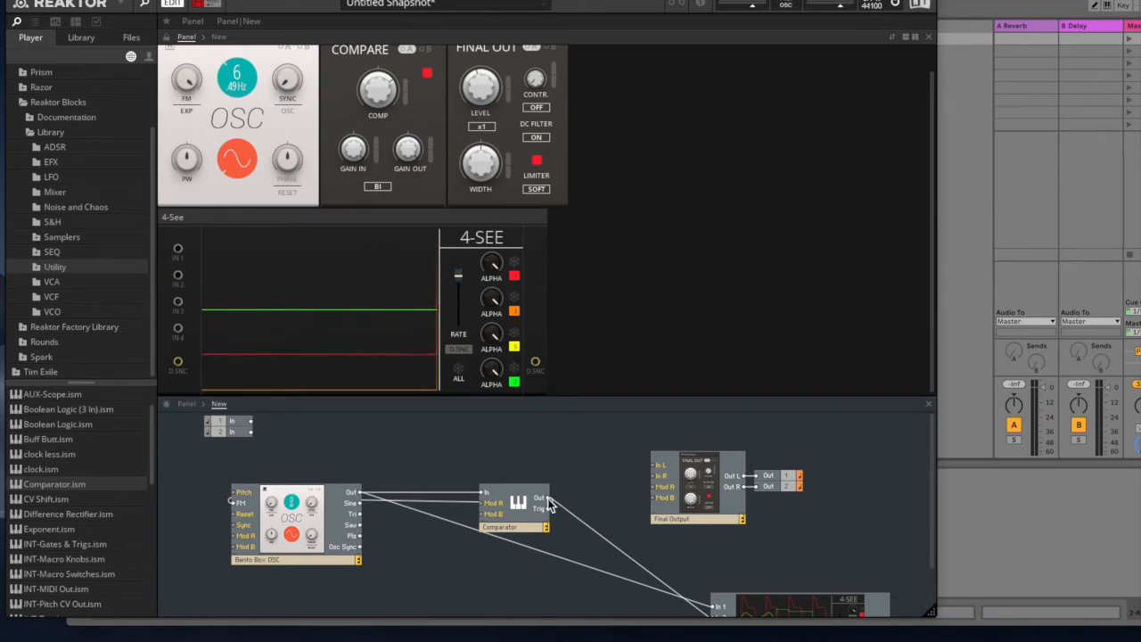
drag(361, 497, 484, 495)
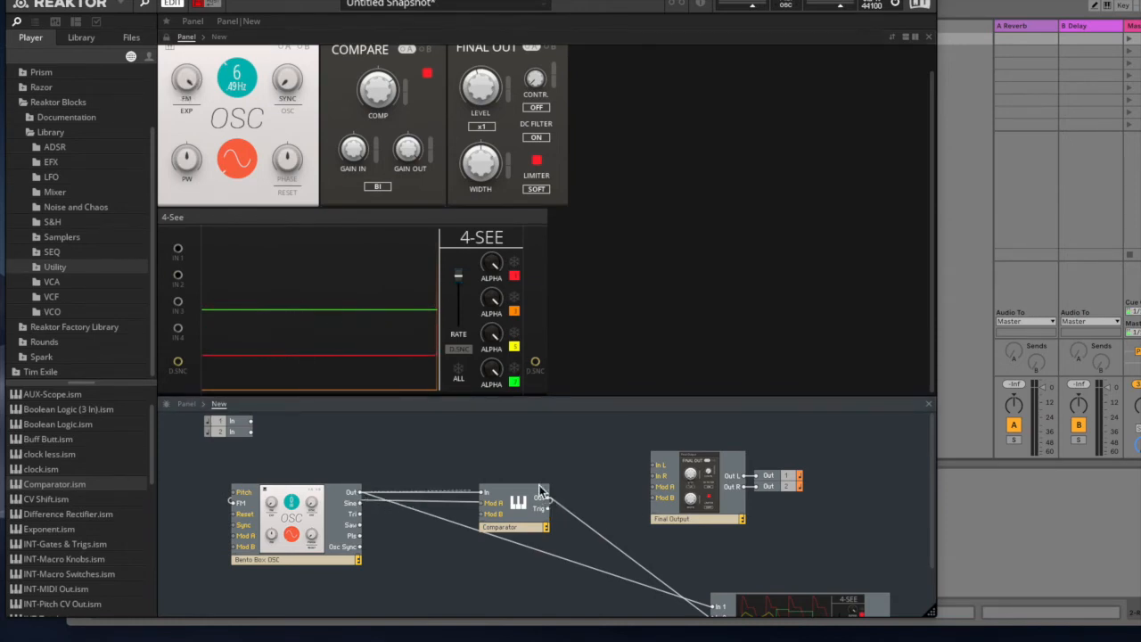
drag(653, 474, 654, 467)
drag(362, 493, 661, 483)
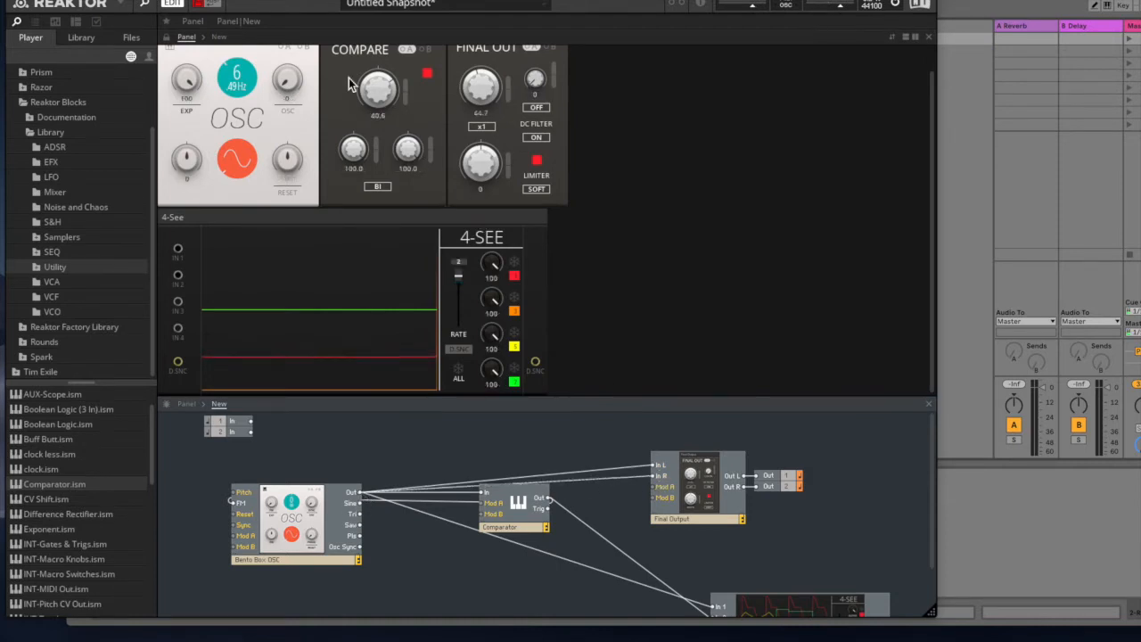
Set the oscillator to 73.42 Hz, lower the COMP threshold and FM amount, and reduce Final Out's level to about 25.
drag(238, 81, 240, 21)
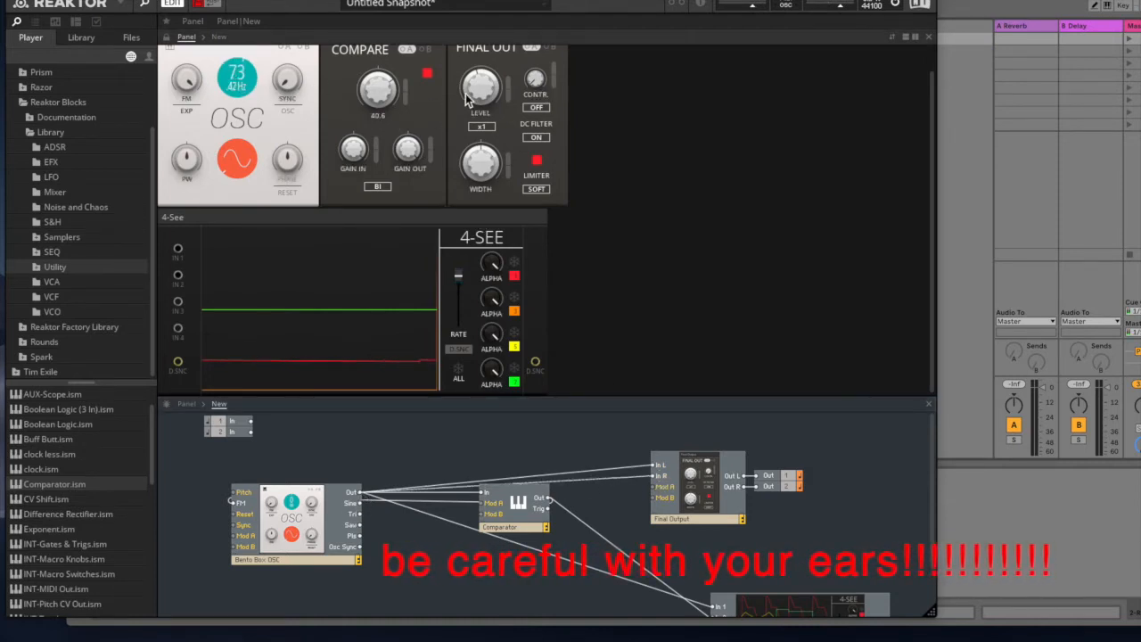
drag(382, 102, 382, 232)
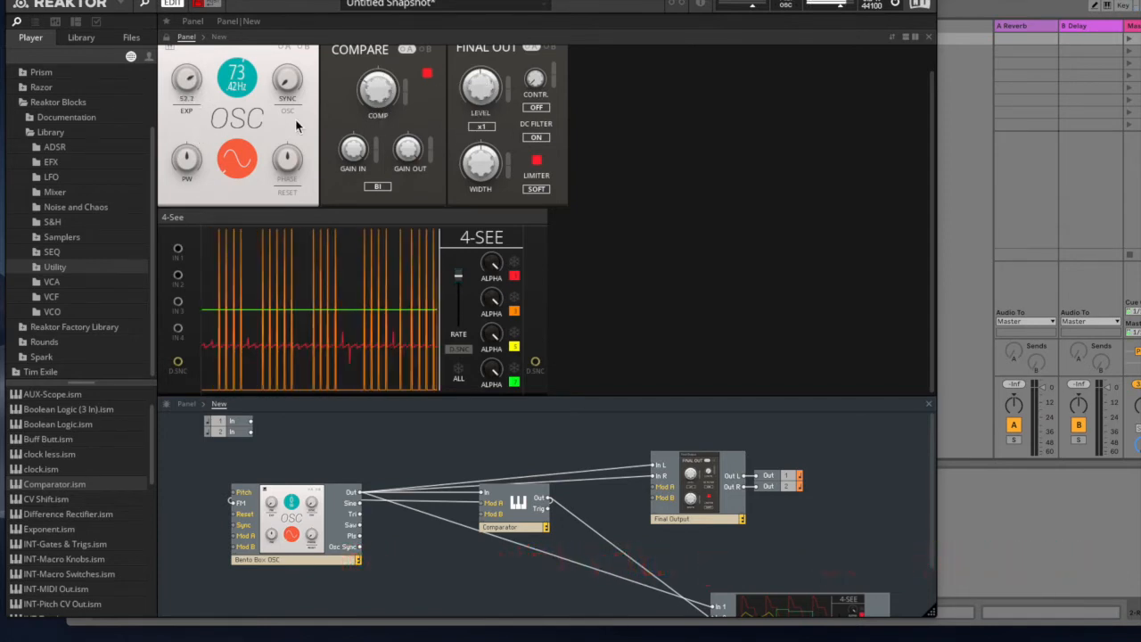
mouse_move(483, 102)
mouse_down()
mouse_move(471, 155)
mouse_move(484, 100)
mouse_move(485, 115)
mouse_up()
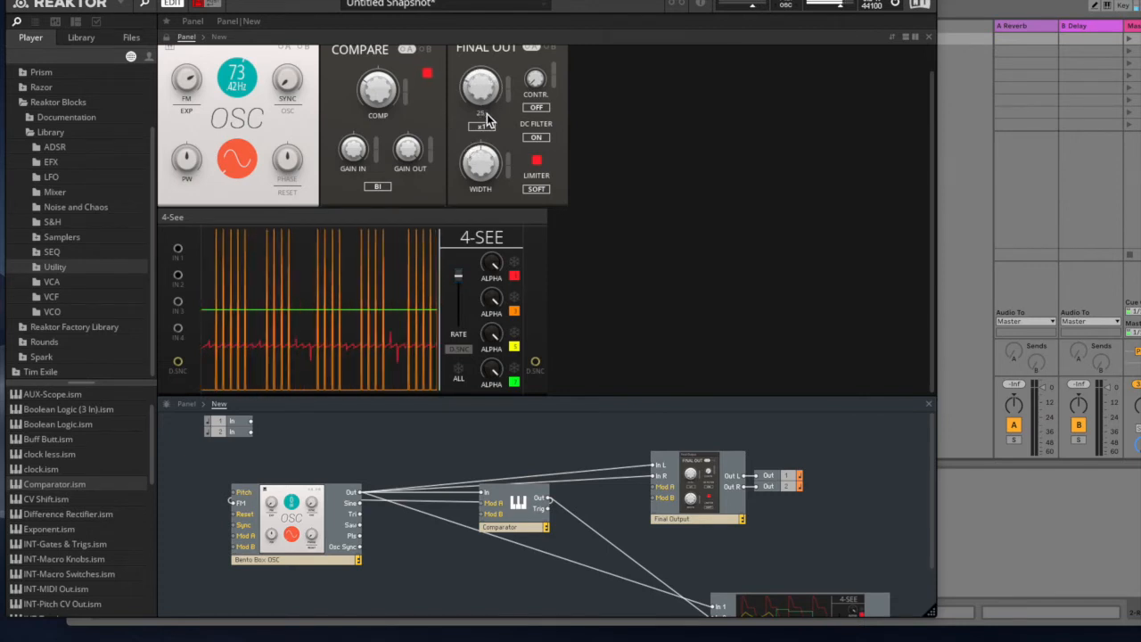
Sweep the Comparator's COMP threshold between about -64 and 76 to vary the feedback waveform, ending at about 5.
drag(382, 100, 372, 31)
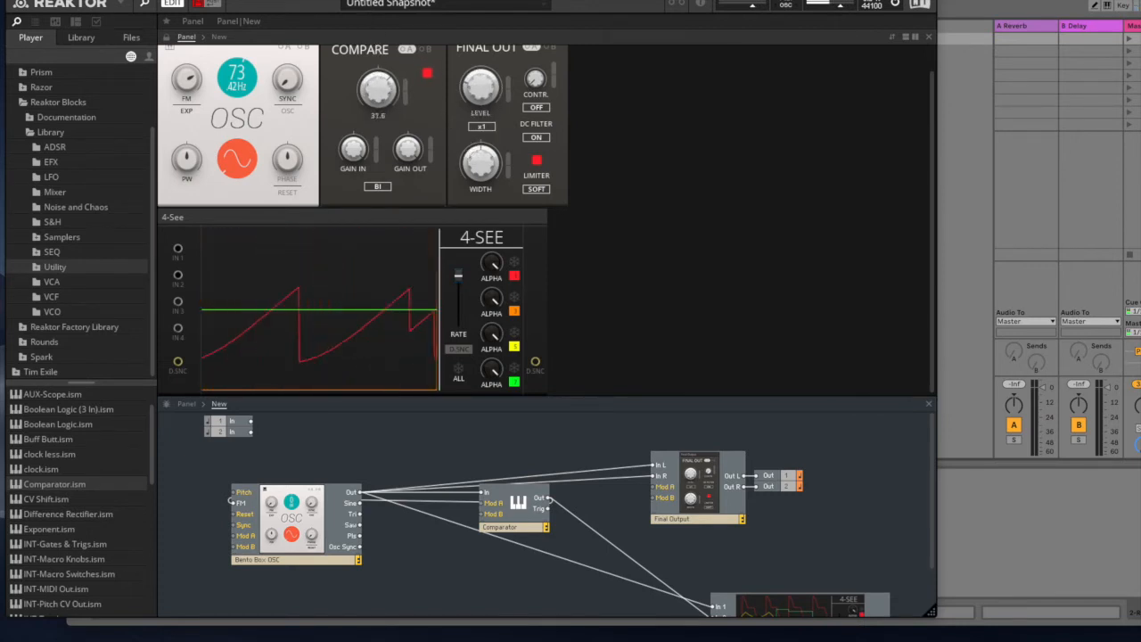
mouse_move(356, 87)
mouse_down()
mouse_move(359, 113)
mouse_move(361, 79)
mouse_up()
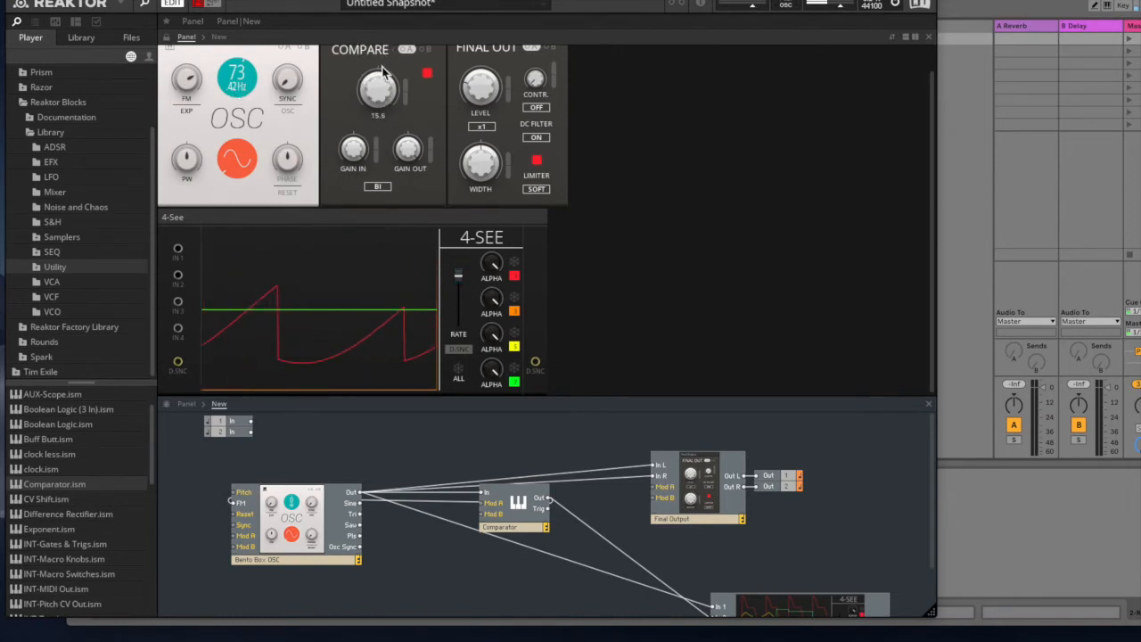
drag(386, 106, 369, 166)
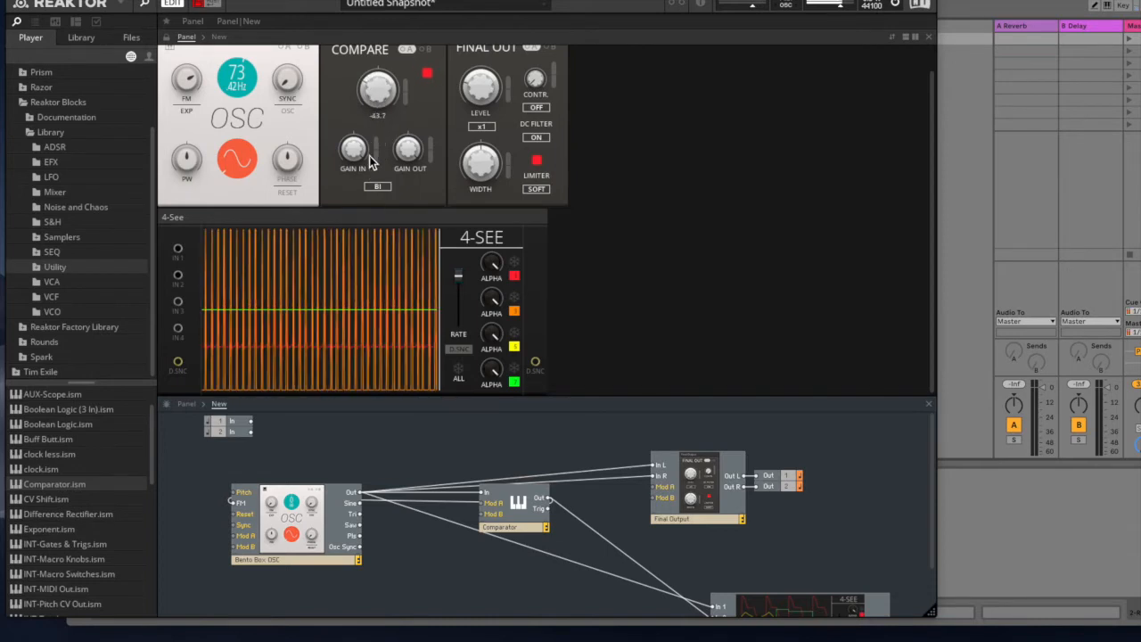
drag(374, 102, 388, 16)
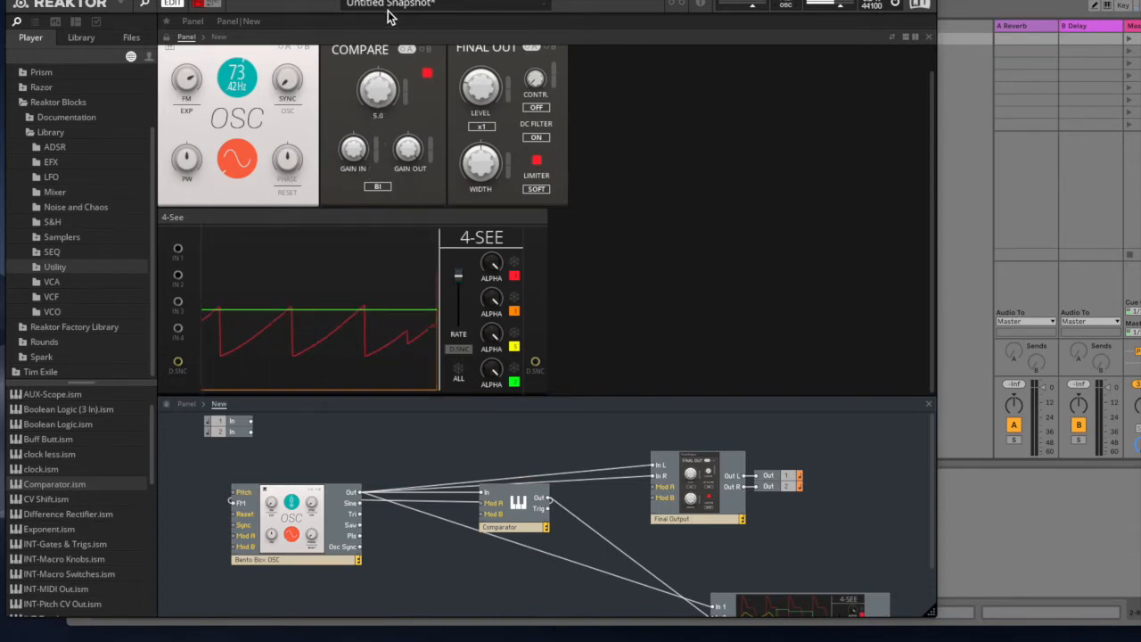
Shift the Comparator block slightly down and sweep its COMP threshold from about -35 upward, ending at 35.1.
drag(514, 519, 514, 538)
scroll(514, 538, down, 2)
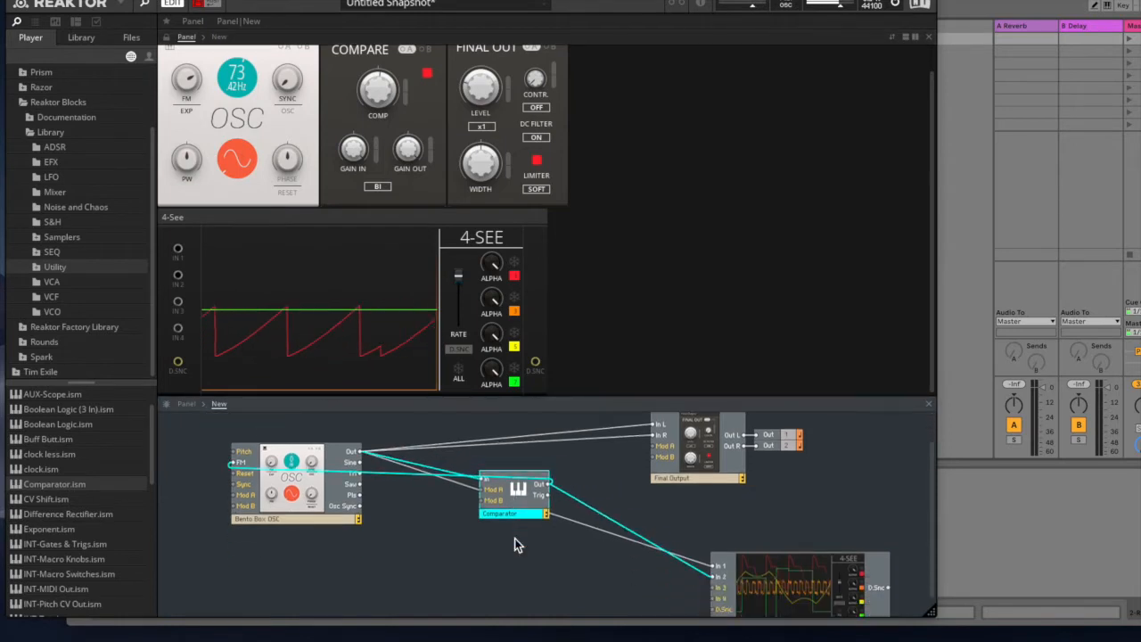
drag(384, 61, 395, 71)
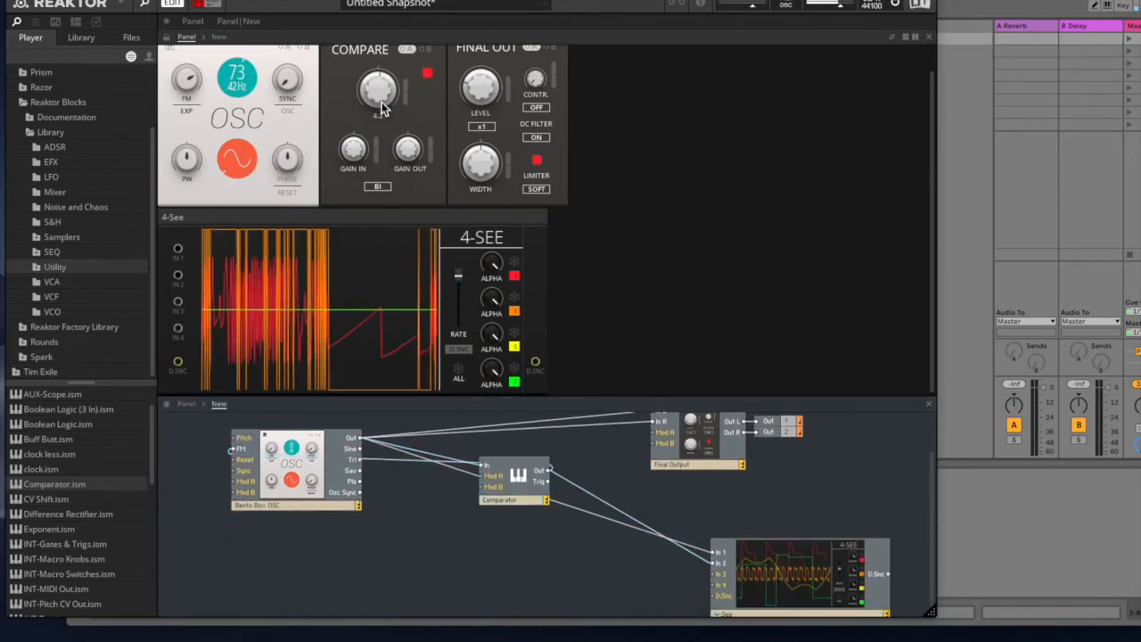
drag(377, 107, 378, 161)
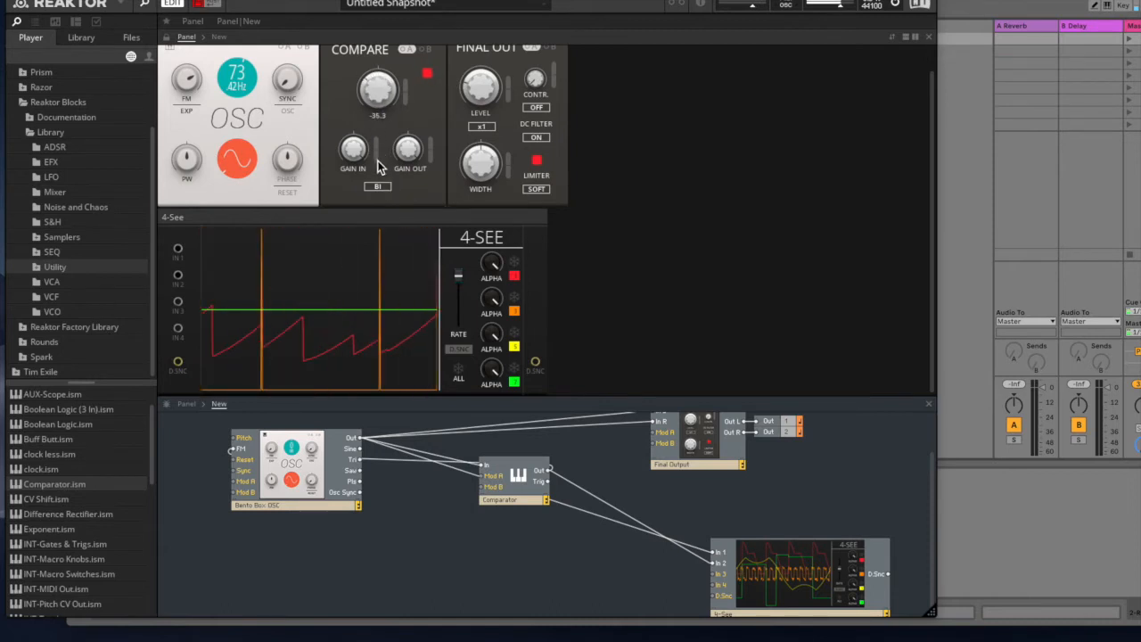
mouse_move(372, 92)
mouse_down()
mouse_move(378, 69)
mouse_move(390, 128)
mouse_move(381, 54)
mouse_move(364, 76)
mouse_up()
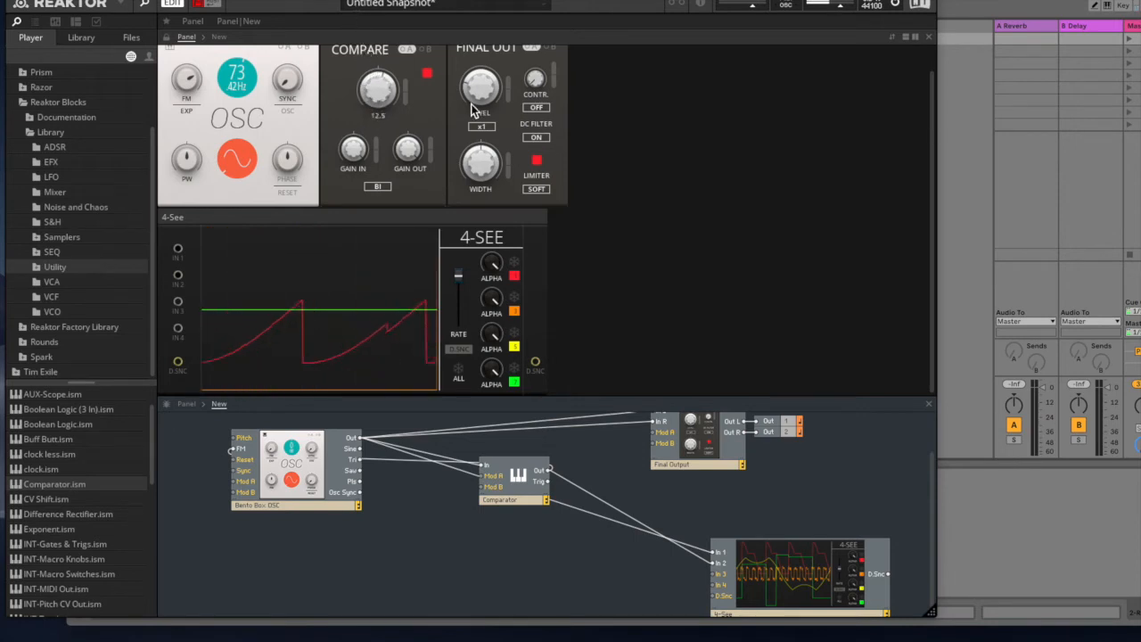
drag(381, 100, 371, 120)
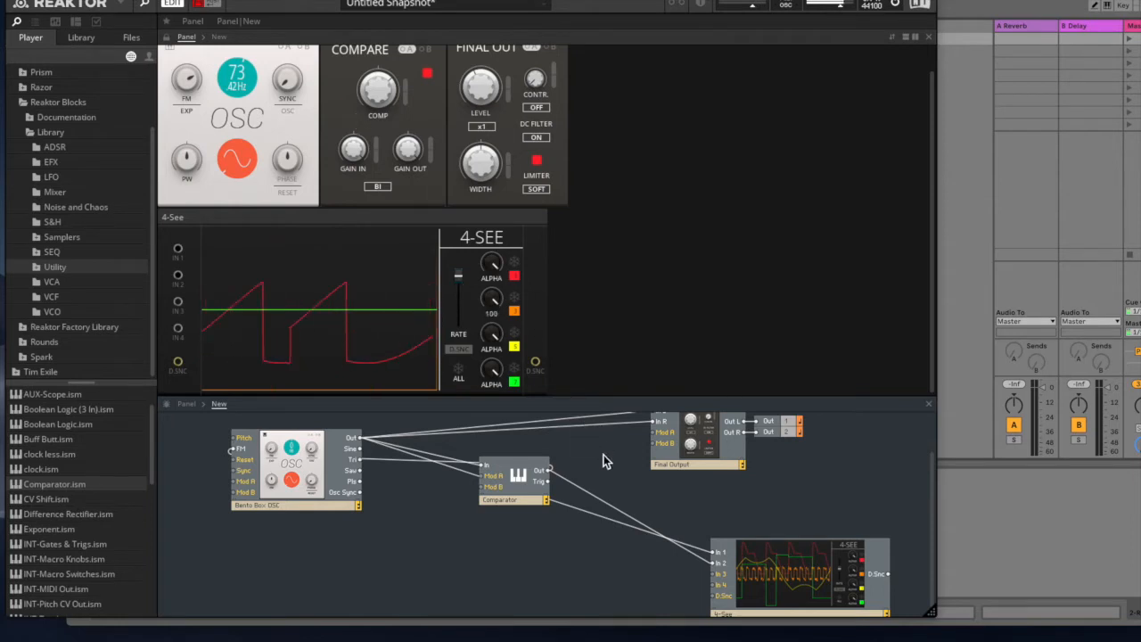
Highlight the feedback cable running from the Comparator's Out to the oscillator's FM input.
scroll(599, 481, up, 1)
click(405, 470)
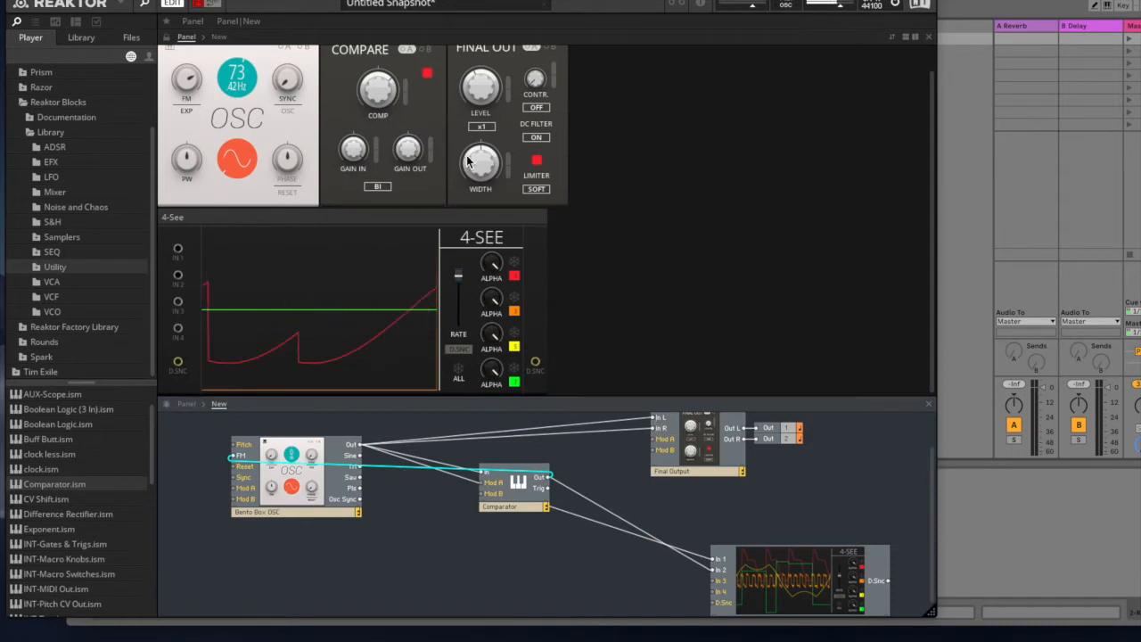
key(Delete)
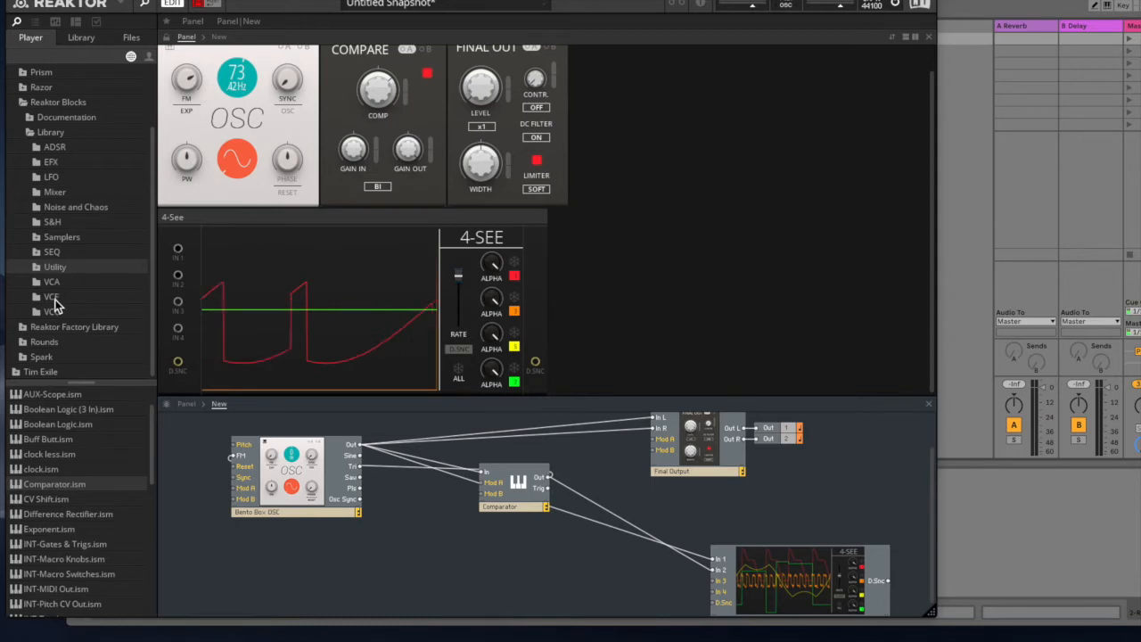
Add the Mathematical block from the Reaktor Blocks LFO folder to the empty area below the oscillator and Comparator.
click(51, 179)
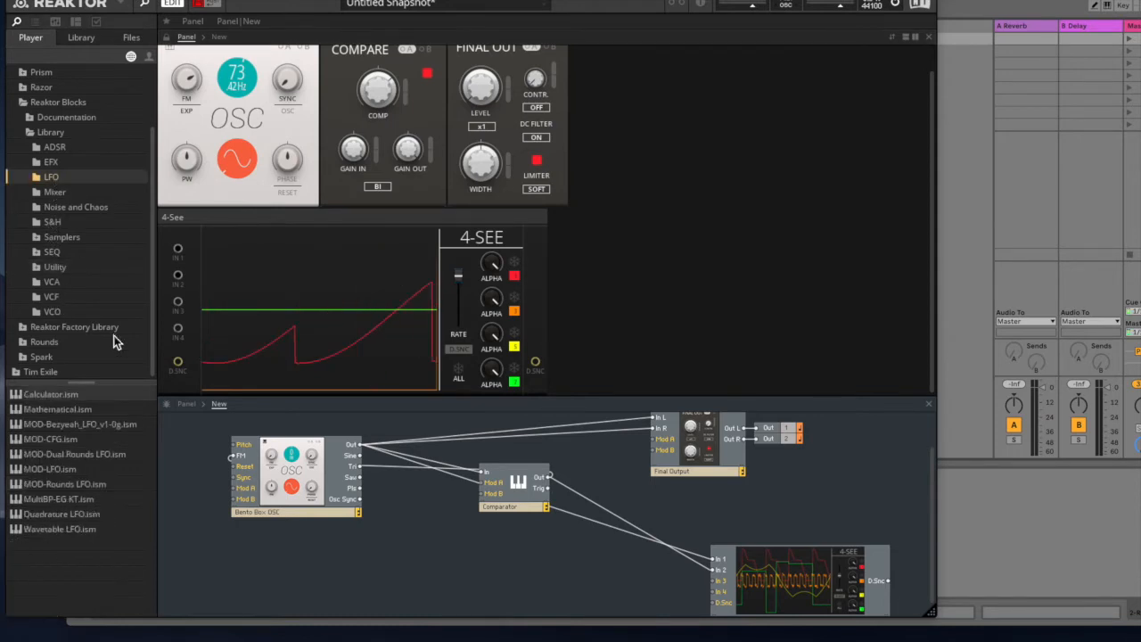
drag(41, 411, 427, 526)
scroll(456, 540, down, 2)
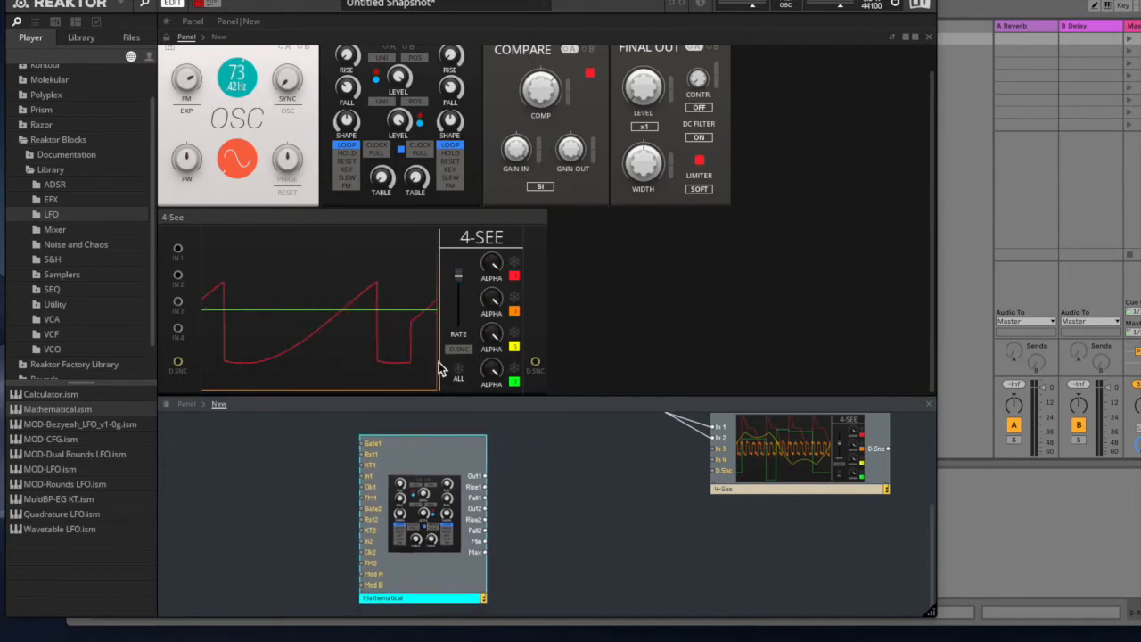
scroll(524, 304, up, 1)
scroll(524, 306, up, 1)
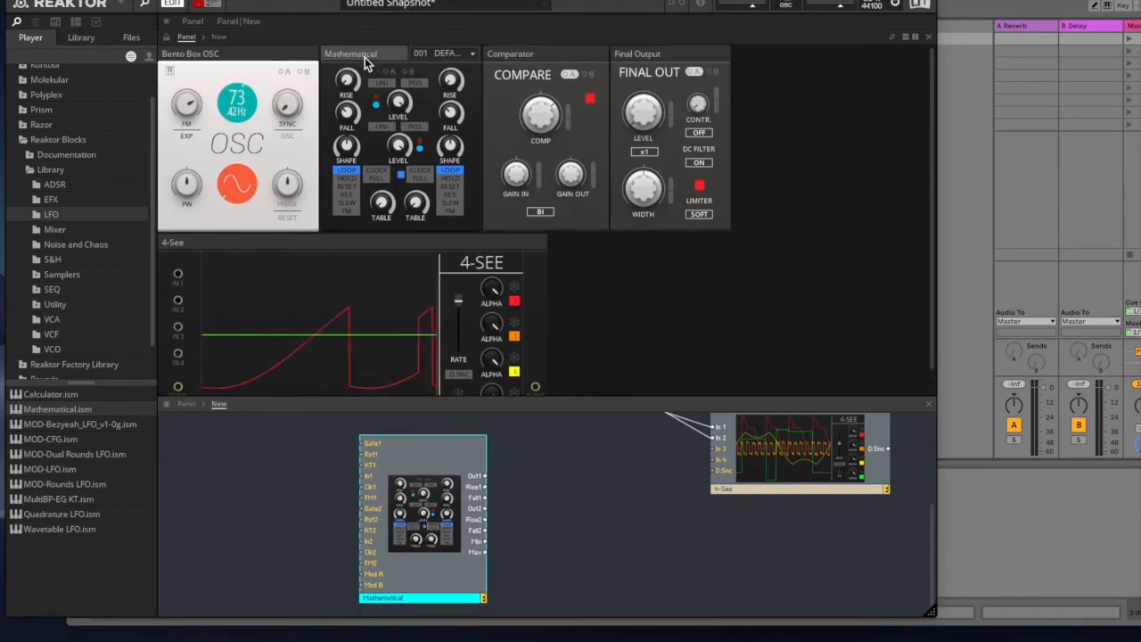
Enlarge the structure view and rearrange the oscillator, Mathematical and Comparator blocks to leave clear space between them.
drag(570, 400, 571, 354)
scroll(528, 469, up, 3)
drag(347, 438, 307, 434)
drag(426, 581, 416, 532)
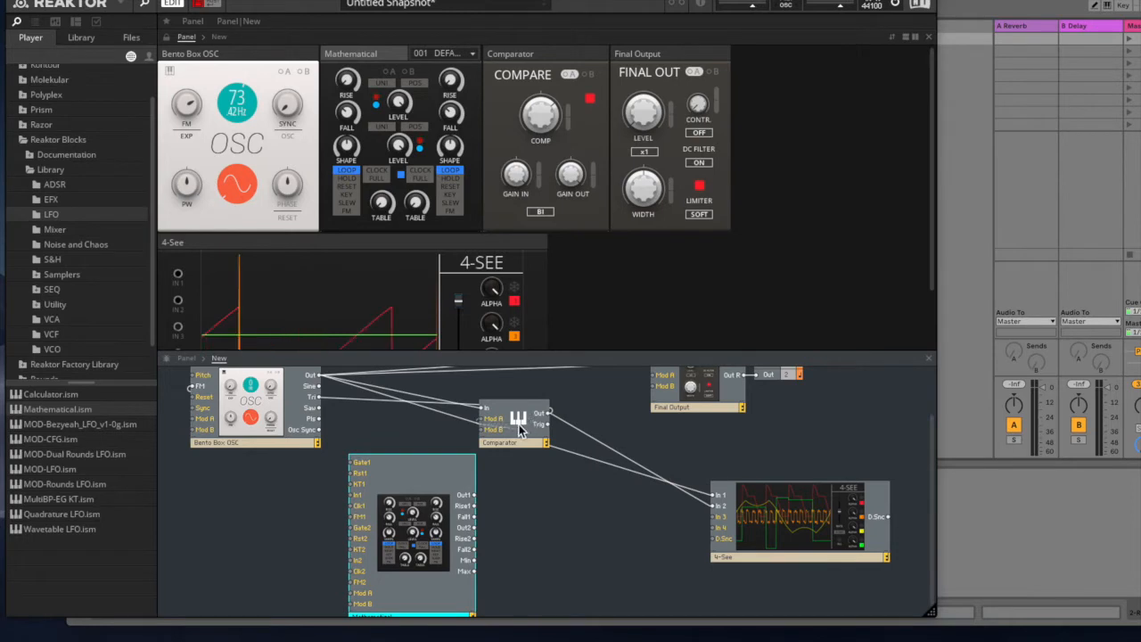
drag(525, 439, 560, 429)
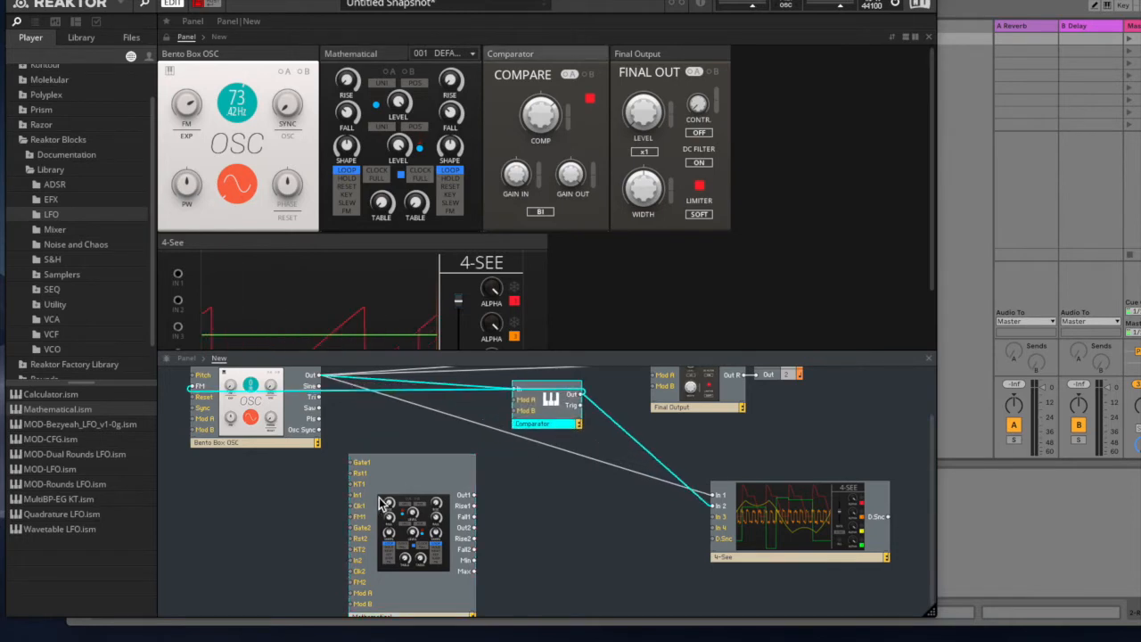
drag(379, 507, 393, 507)
drag(281, 435, 276, 449)
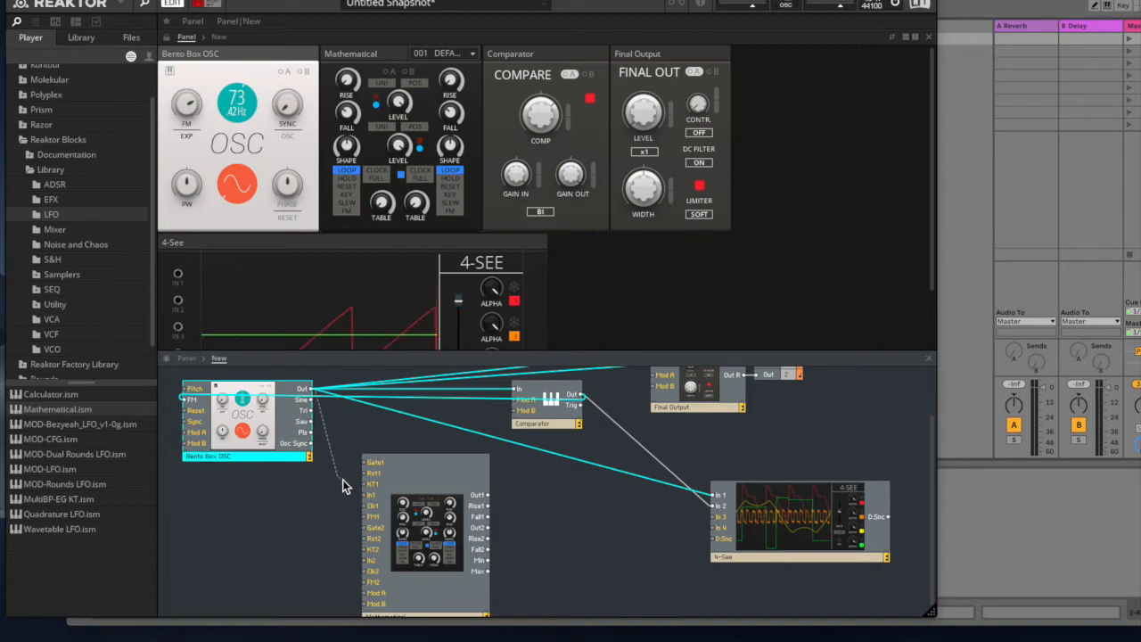
Connect the oscillator's Out to Mathematical's In1 and switch on SLEW for Mathematical's first channel.
drag(374, 499, 375, 501)
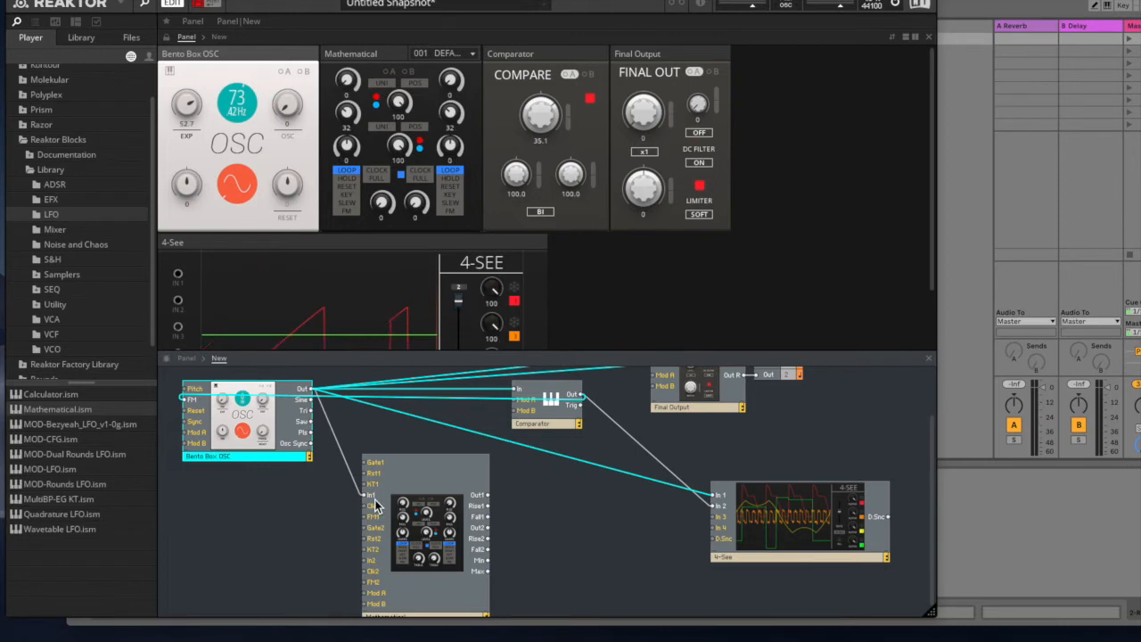
click(346, 205)
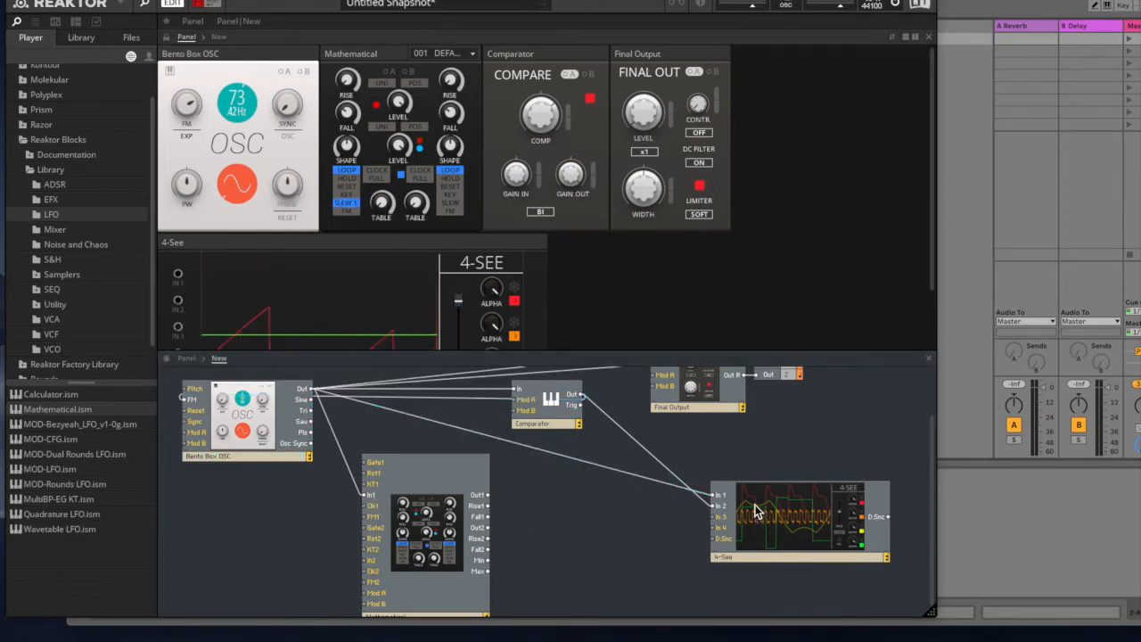
click(647, 449)
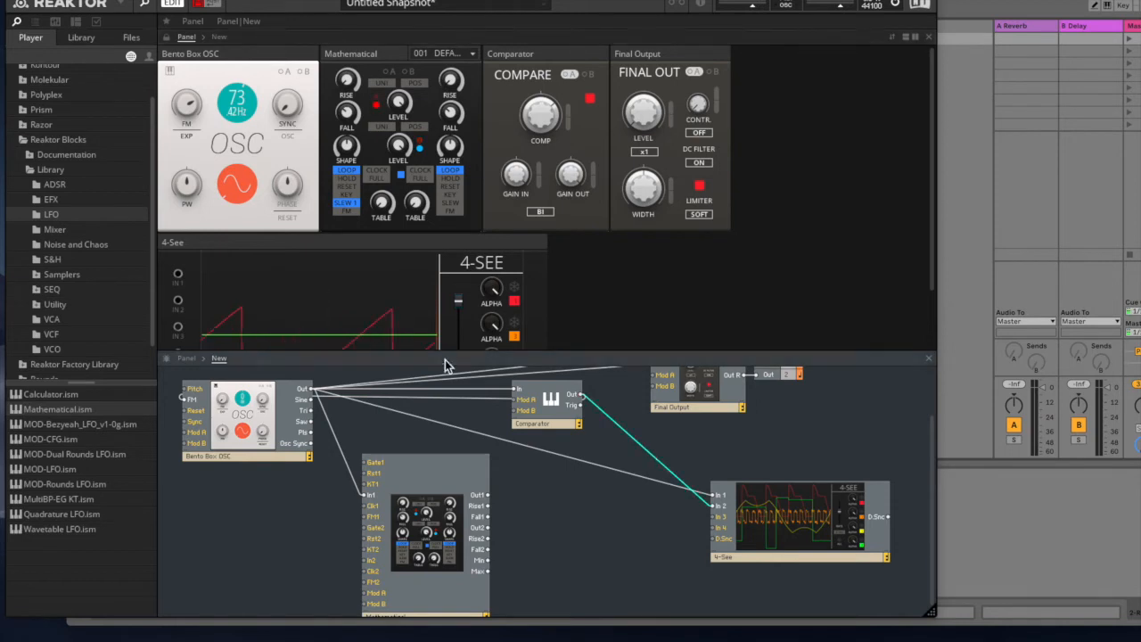
Set the oscillator to 4.33 Hz with FM at 0, and connect Mathematical's Out1 to 4-See's In 3.
drag(197, 147, 214, 383)
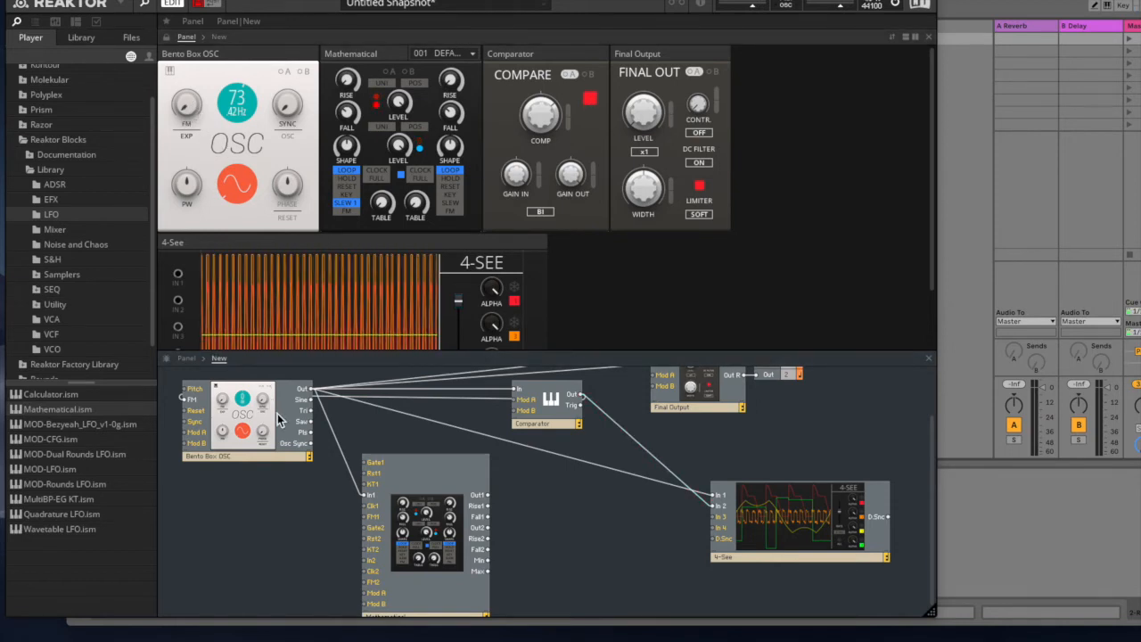
drag(237, 98, 236, 113)
drag(250, 165, 264, 235)
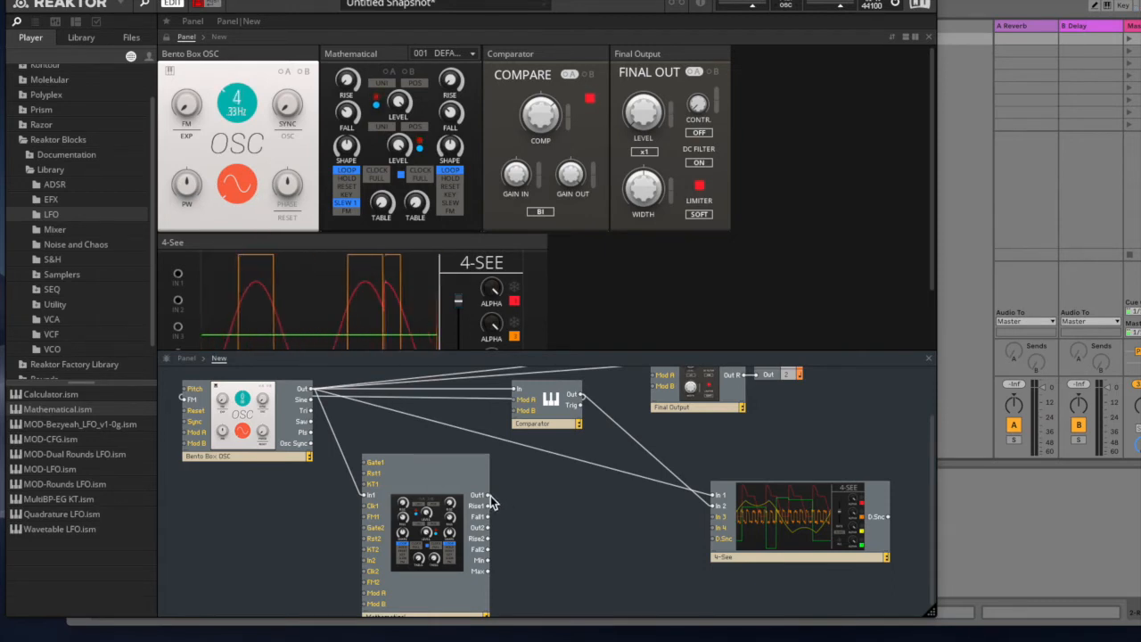
drag(489, 497, 715, 517)
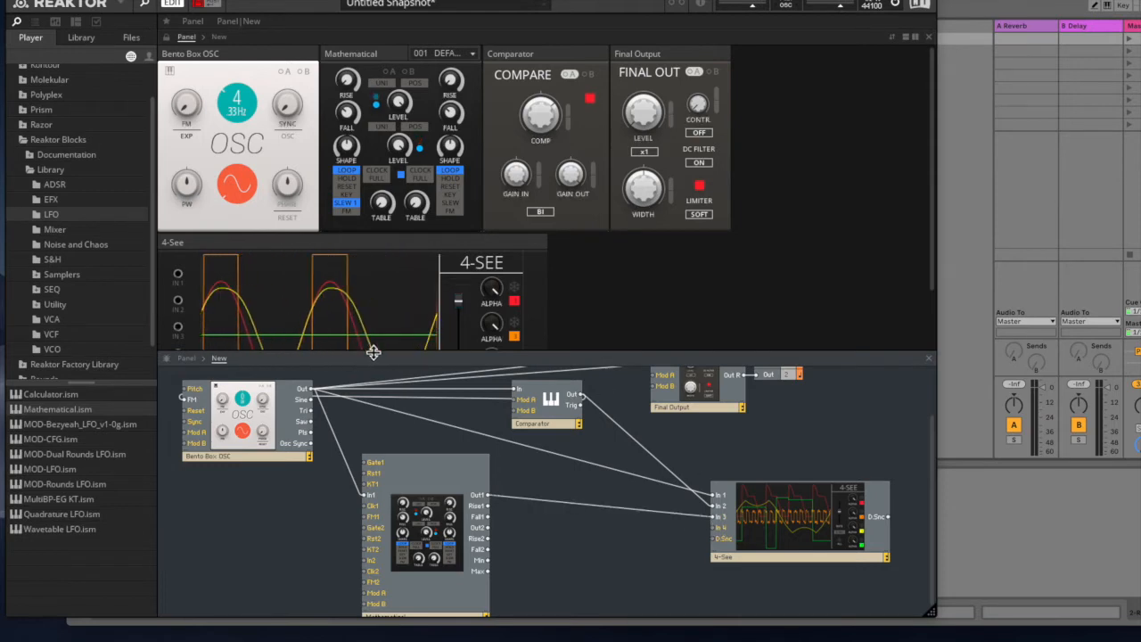
drag(375, 356, 374, 409)
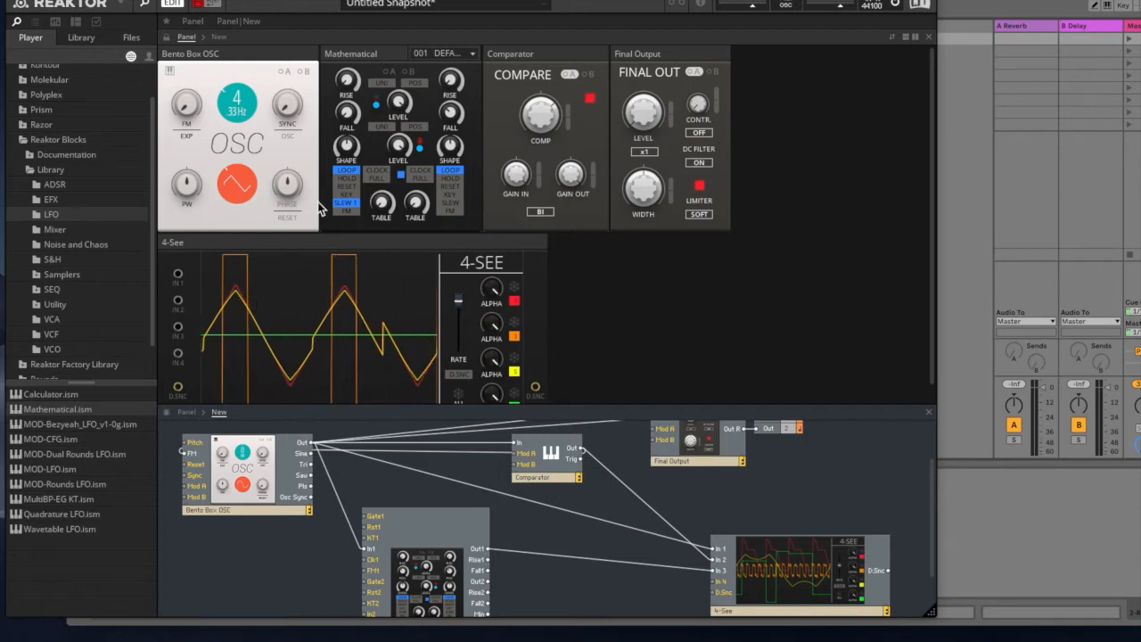
Raise the first Mathematical channel's RISE to 43.4 and FALL to 43.7, and enlarge the panel view to show the whole scope.
mouse_move(350, 86)
mouse_down()
mouse_move(335, 7)
mouse_move(333, 23)
mouse_move(351, 84)
mouse_move(351, 2)
mouse_move(349, 101)
mouse_move(347, 38)
mouse_up()
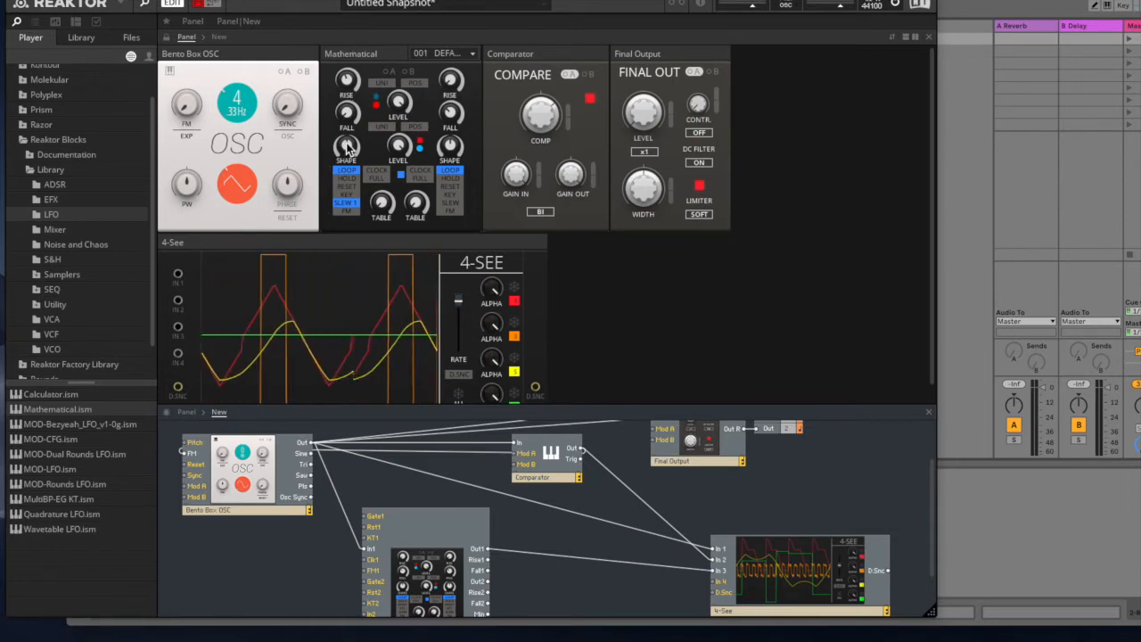
drag(348, 116, 345, 2)
drag(342, 113, 353, 3)
drag(348, 112, 352, 93)
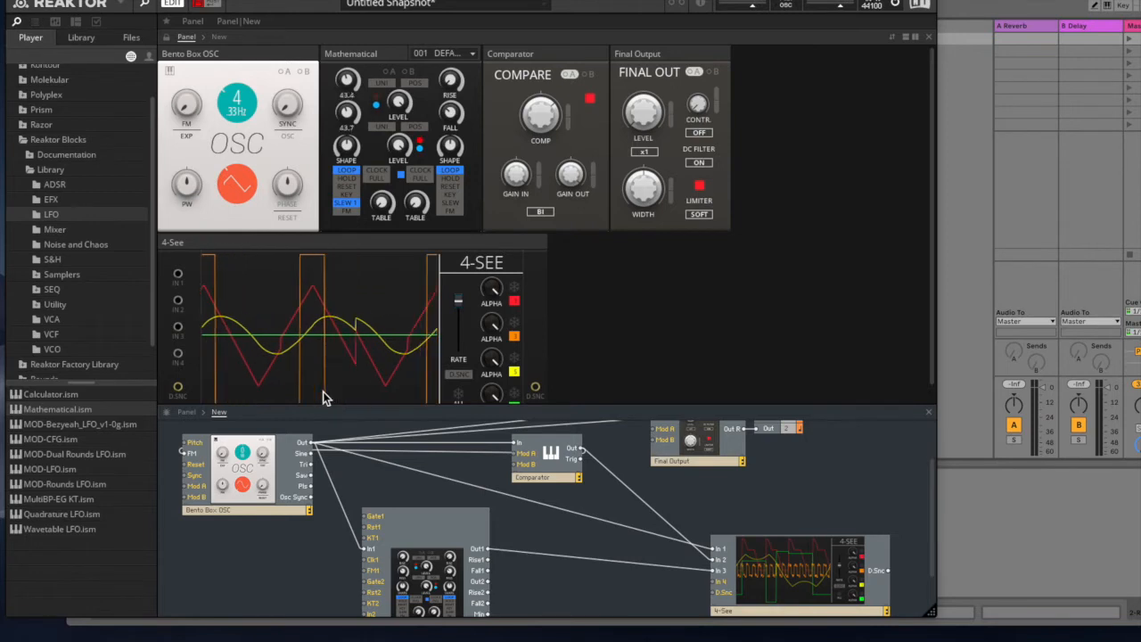
scroll(323, 391, down, 1)
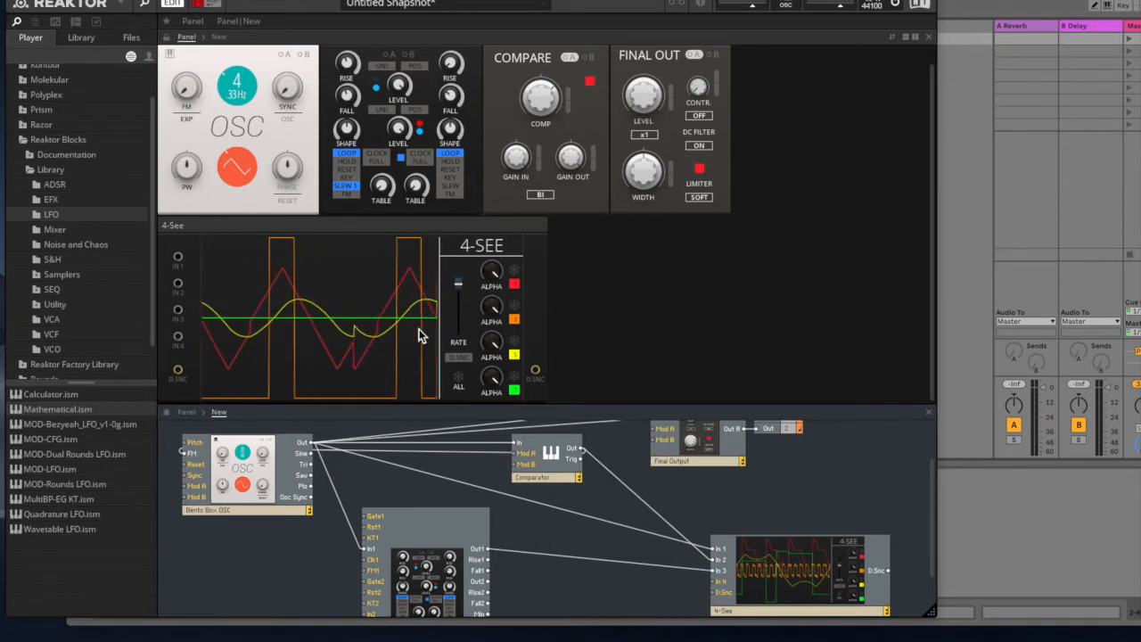
drag(636, 401, 626, 438)
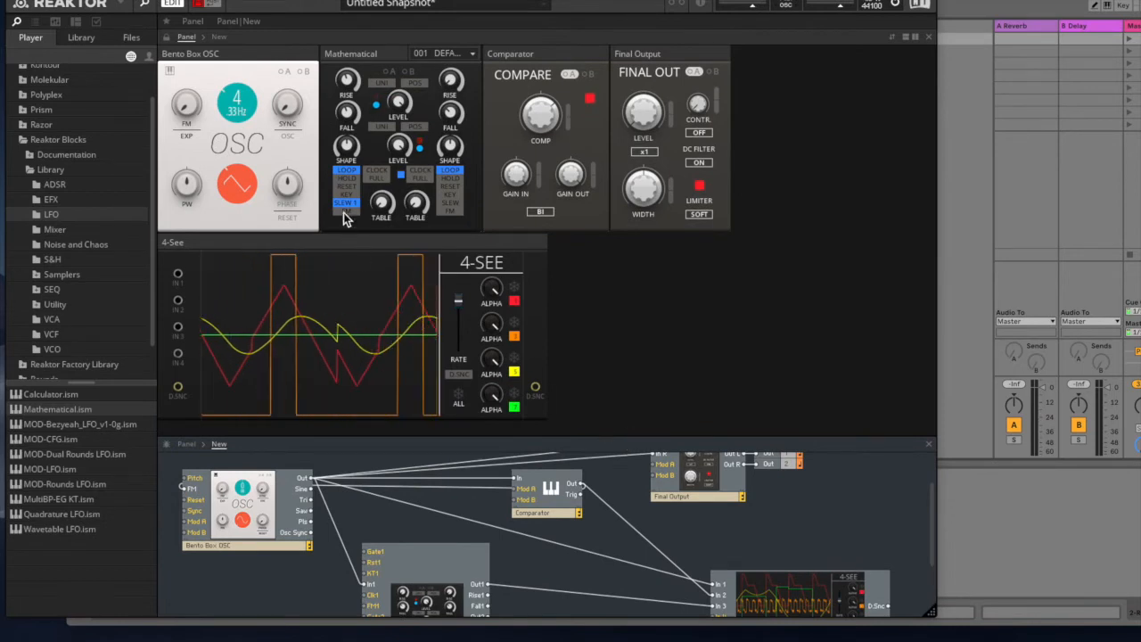
Turn off LOOP on Mathematical's first channel and set its RISE to 33.9 and FALL to 24.9.
click(347, 170)
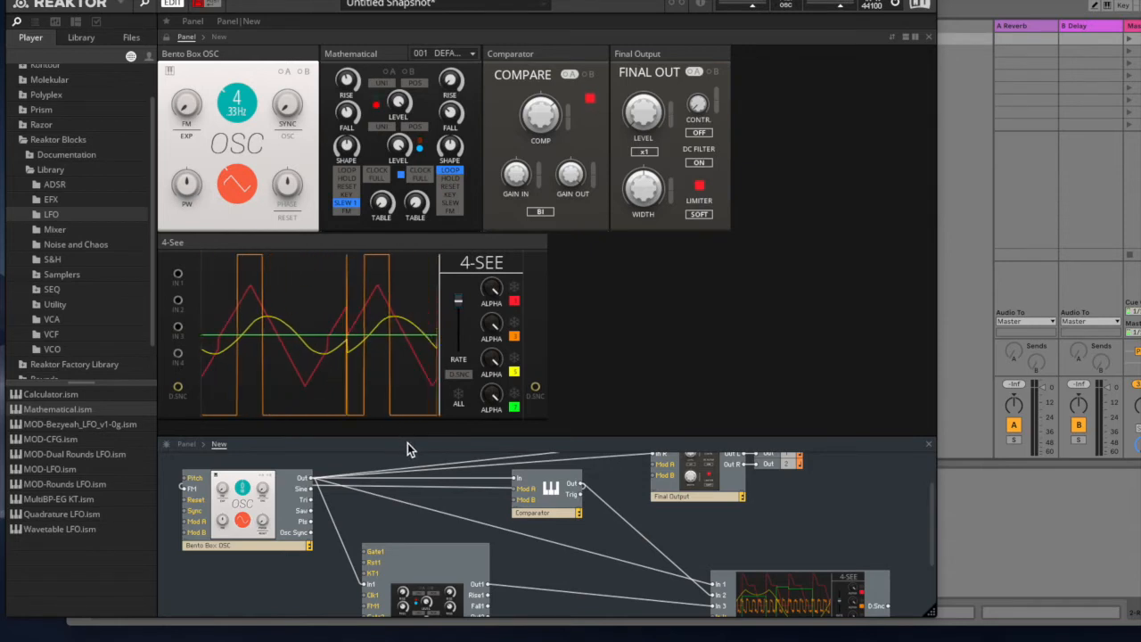
drag(346, 113, 373, 290)
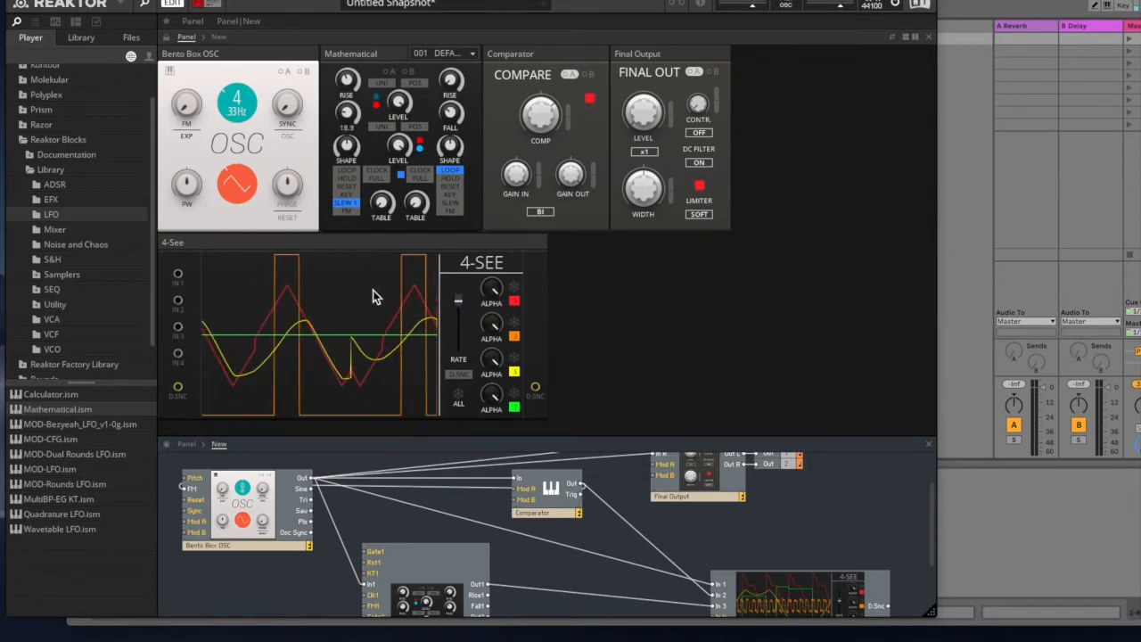
drag(349, 84, 345, 41)
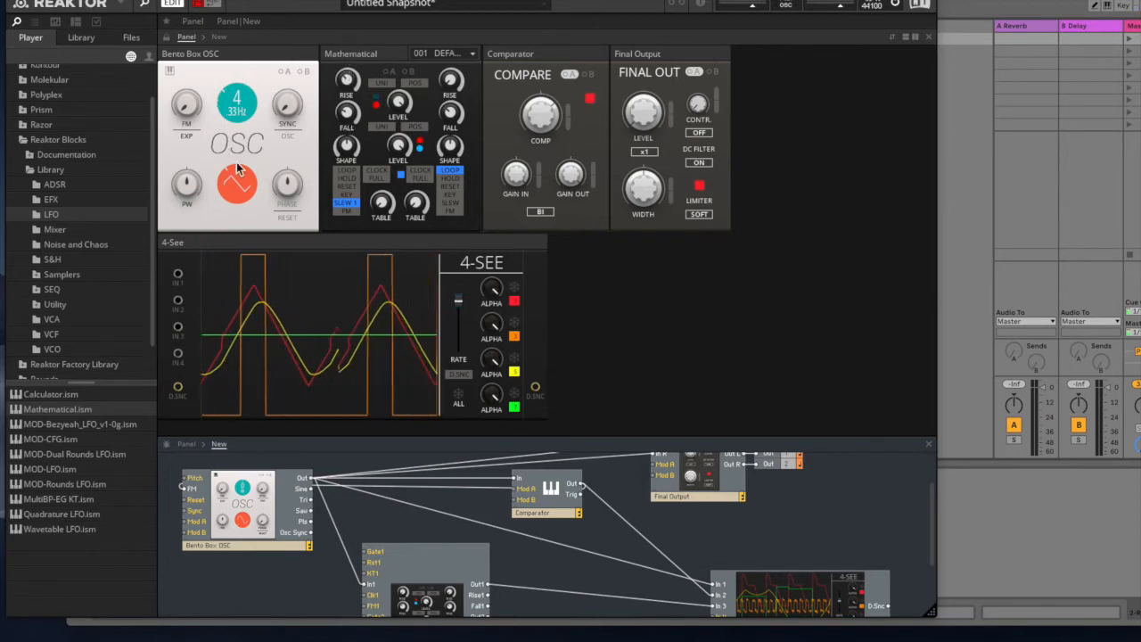
drag(349, 116, 353, 150)
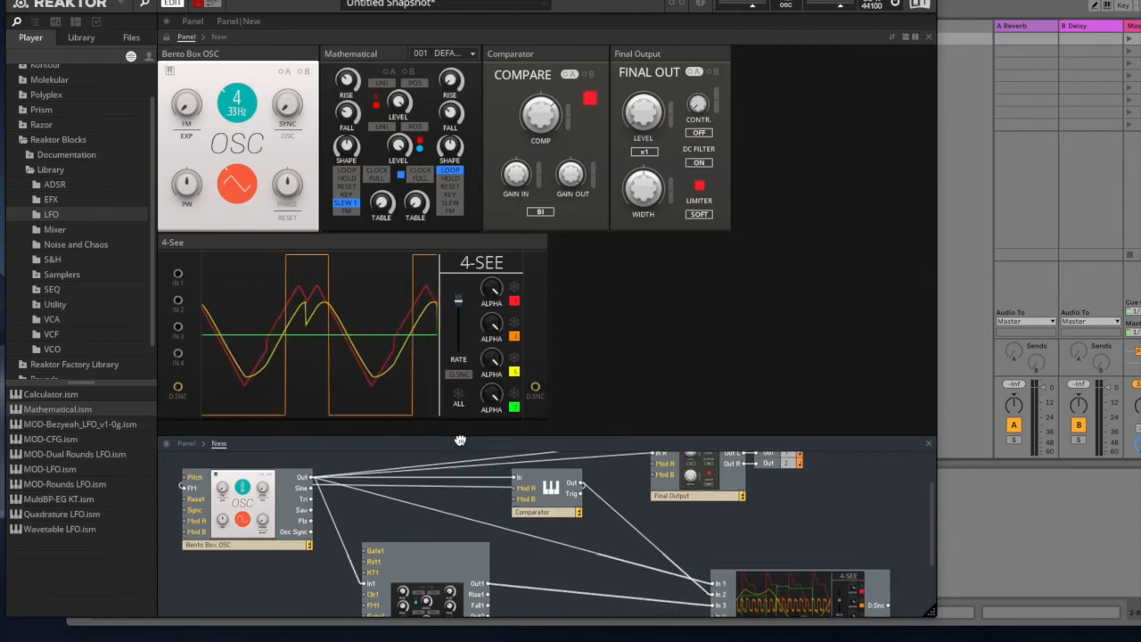
Reposition the Mathematical block and add PRO-CV Processor from the Utility folder between it and 4-See.
drag(461, 438, 470, 239)
drag(435, 508, 427, 532)
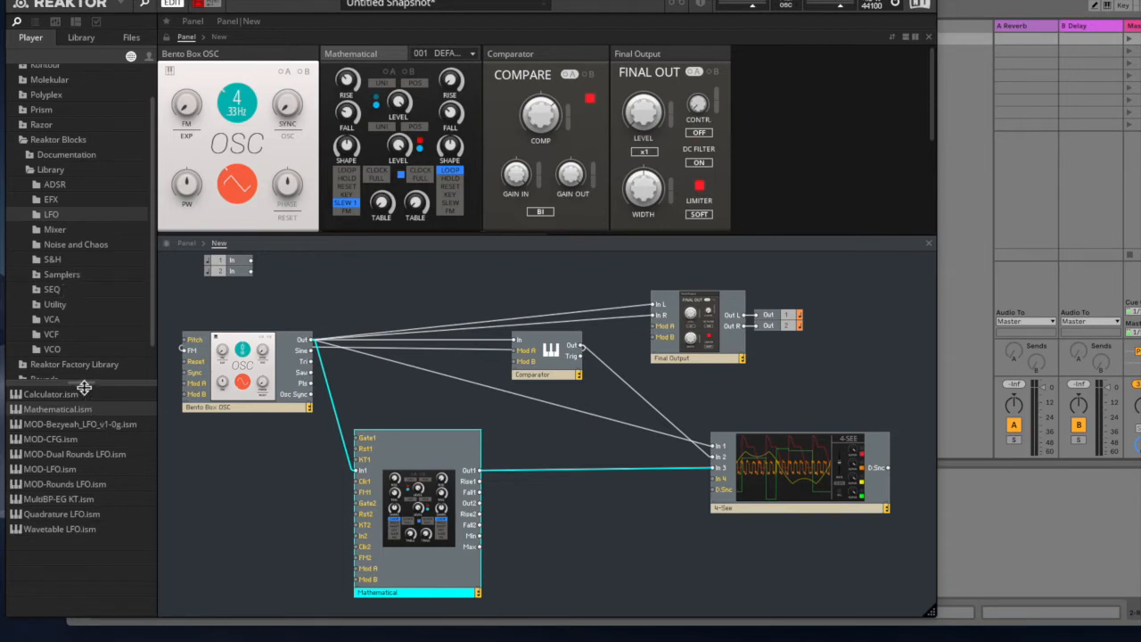
drag(84, 388, 83, 432)
click(55, 314)
scroll(54, 479, up, 2)
drag(45, 472, 565, 515)
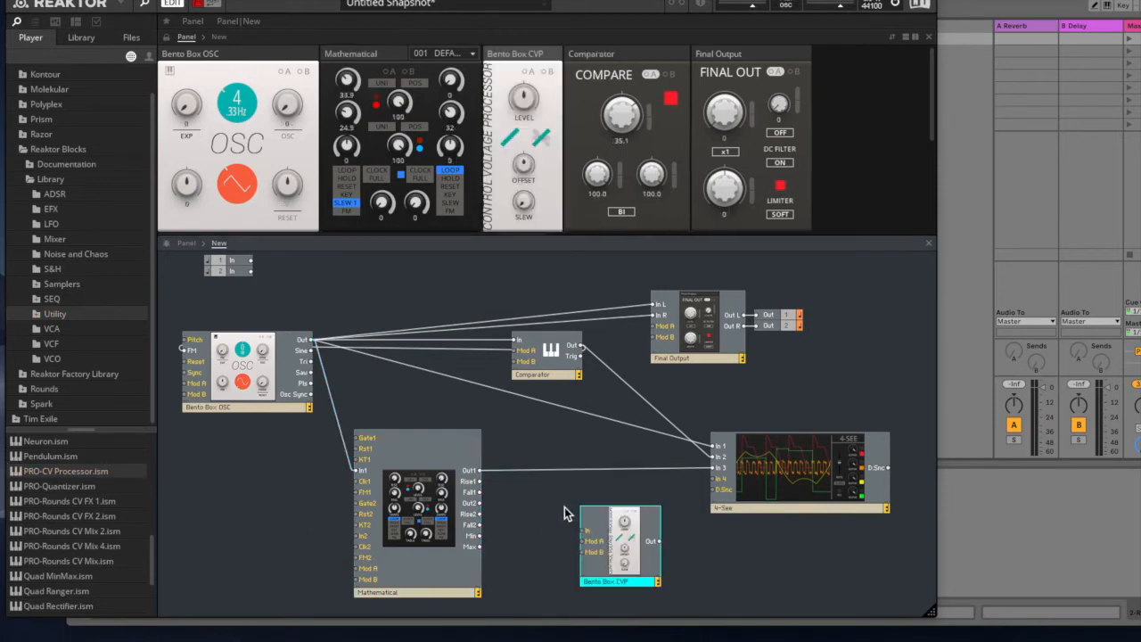
drag(621, 548, 595, 522)
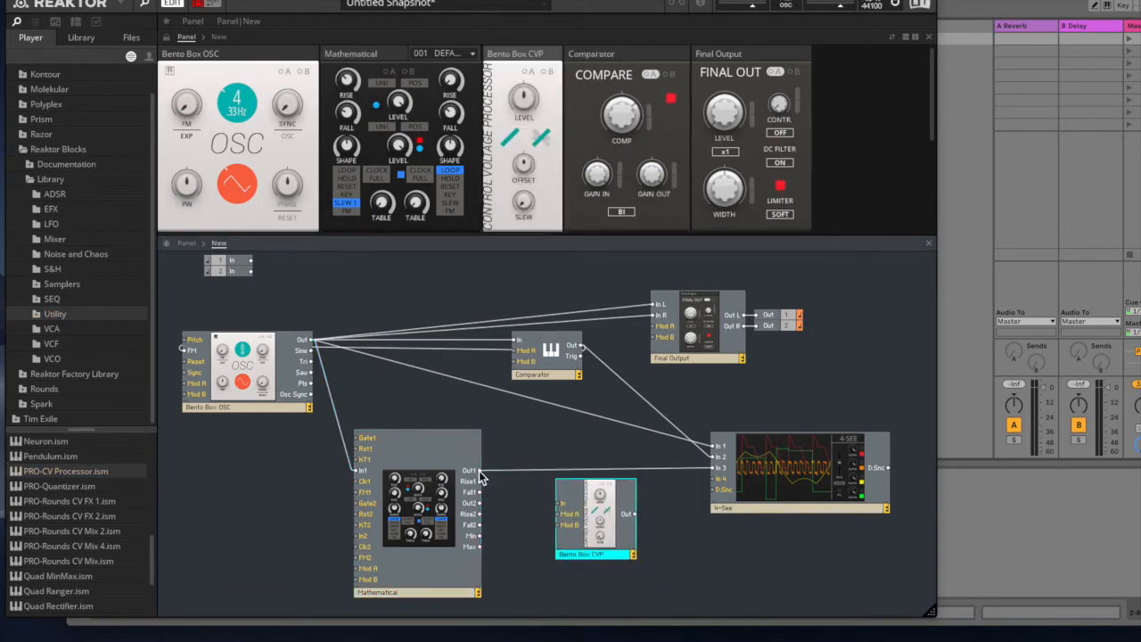
Wire Mathematical's Out1 through Bento Box CVP back into Mathematical's Mod A input, and select modulation A on the Mathematical block.
drag(560, 505, 479, 469)
drag(620, 537, 596, 492)
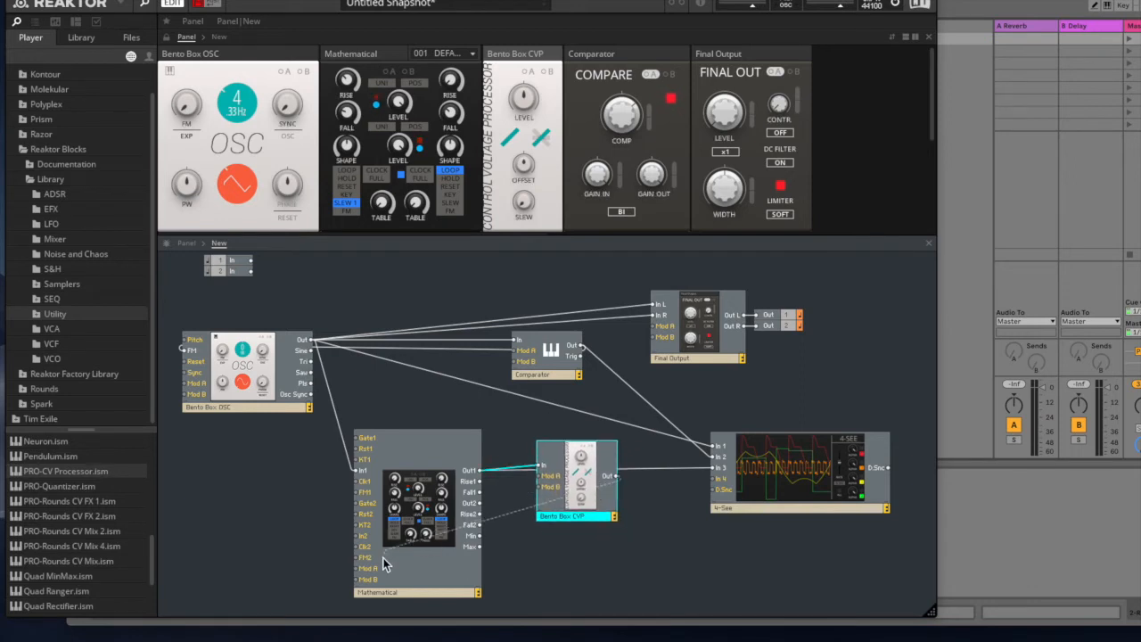
drag(364, 568, 365, 568)
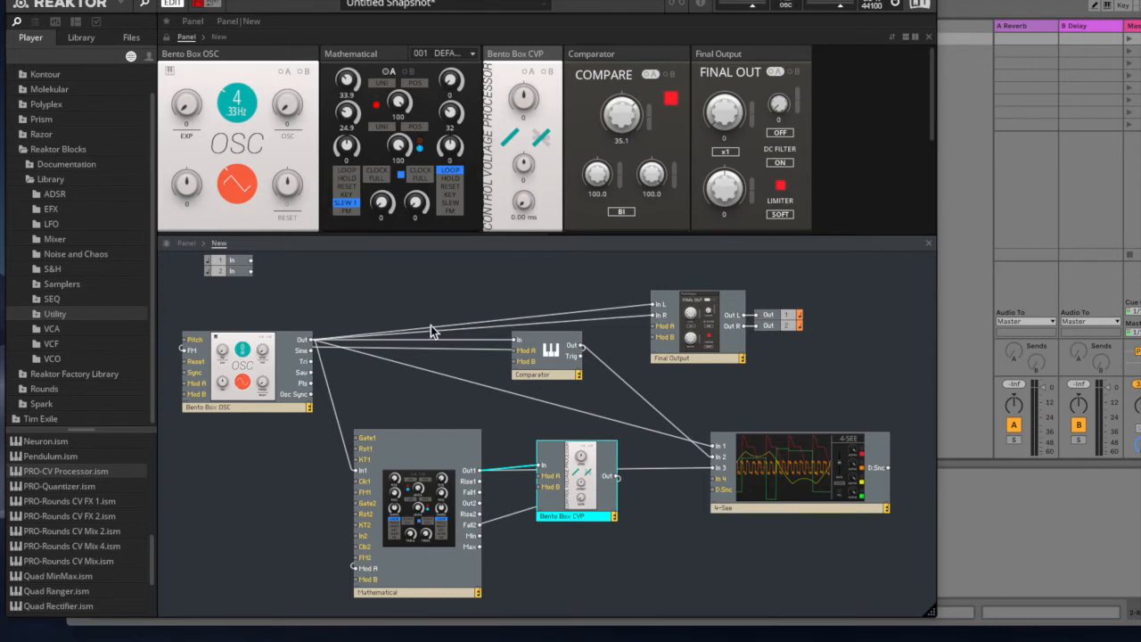
drag(441, 239, 445, 294)
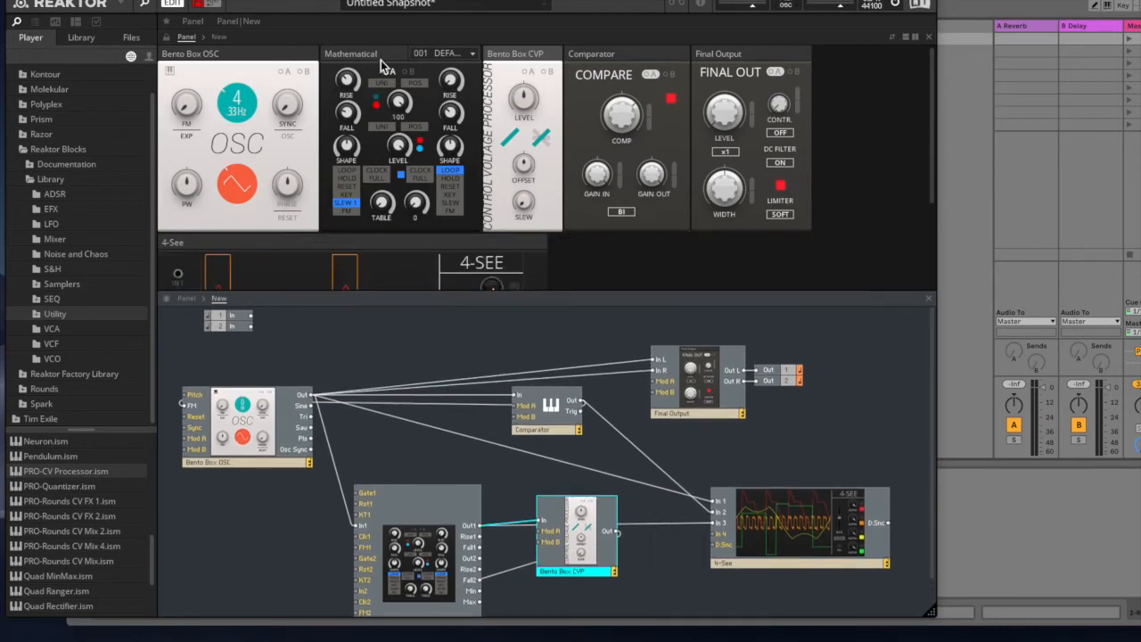
click(388, 76)
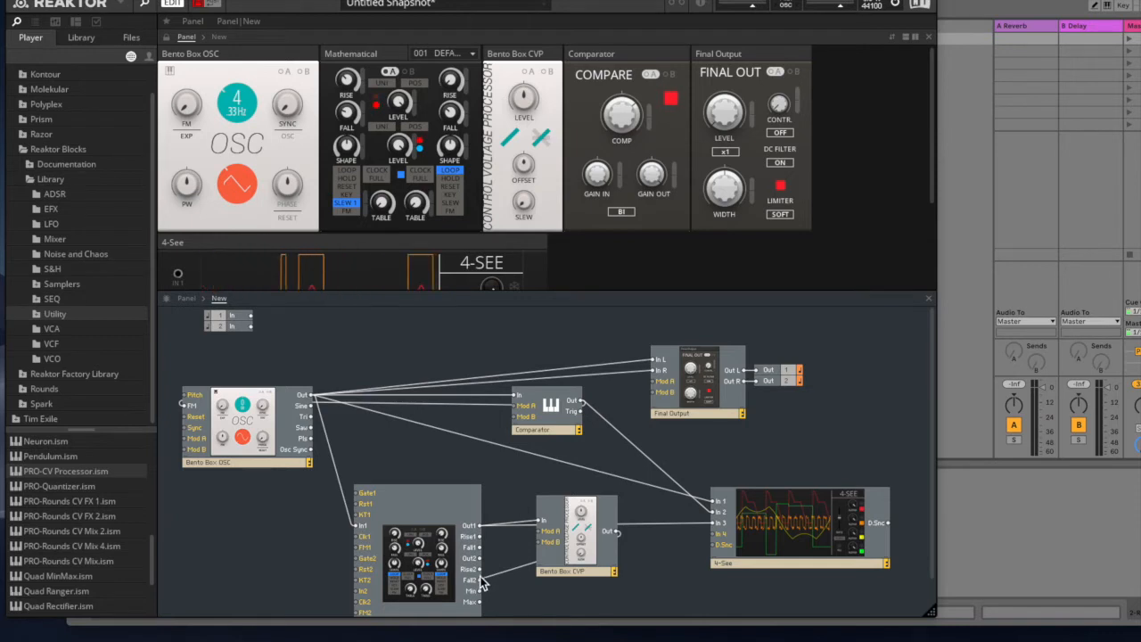
Wire Mathematical's Out2 into 4-See's In 4 and adjust the second channel's RISE and FALL, bringing RISE to 21.8.
drag(480, 558, 718, 534)
drag(408, 293, 410, 424)
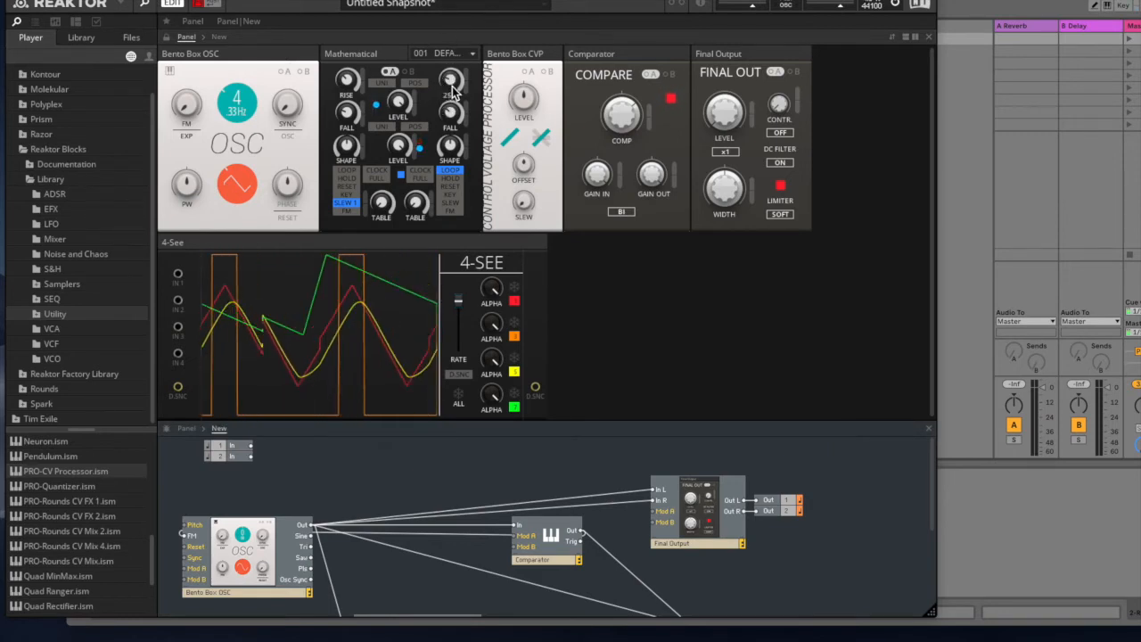
drag(460, 60, 452, 83)
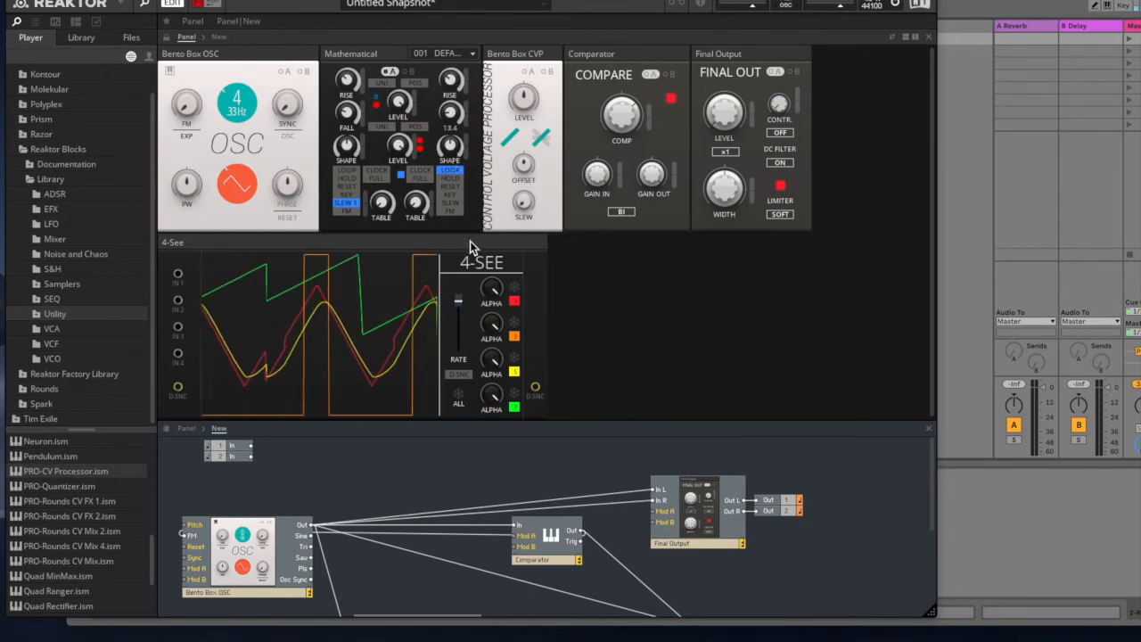
drag(450, 114, 449, 110)
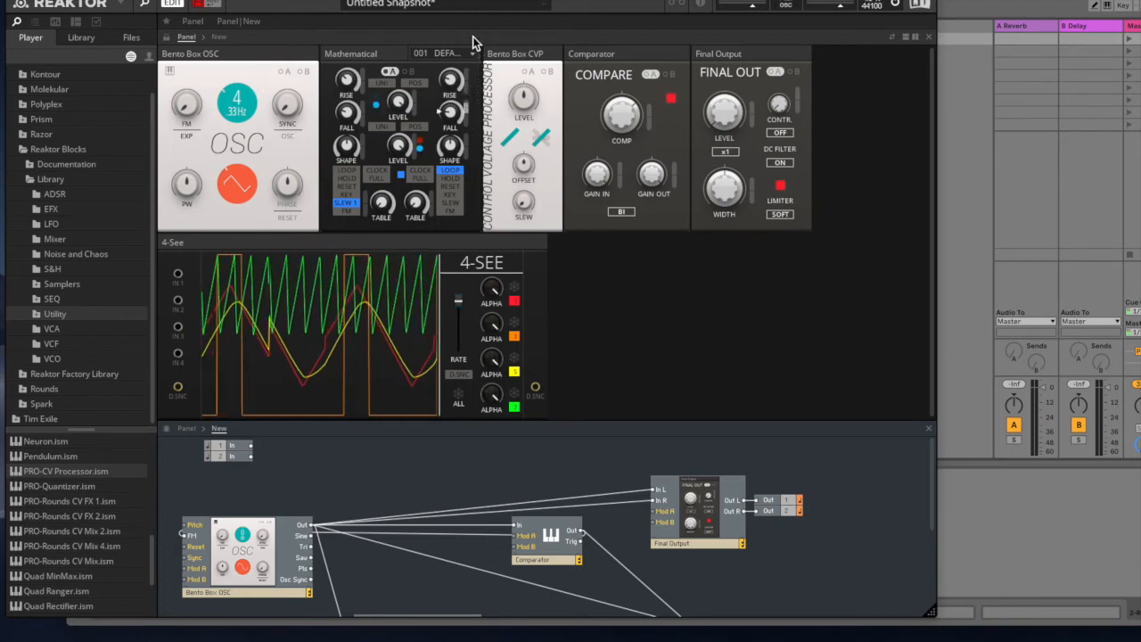
drag(451, 120, 452, 141)
mouse_move(451, 78)
mouse_down()
mouse_move(452, 119)
mouse_move(446, 38)
mouse_up()
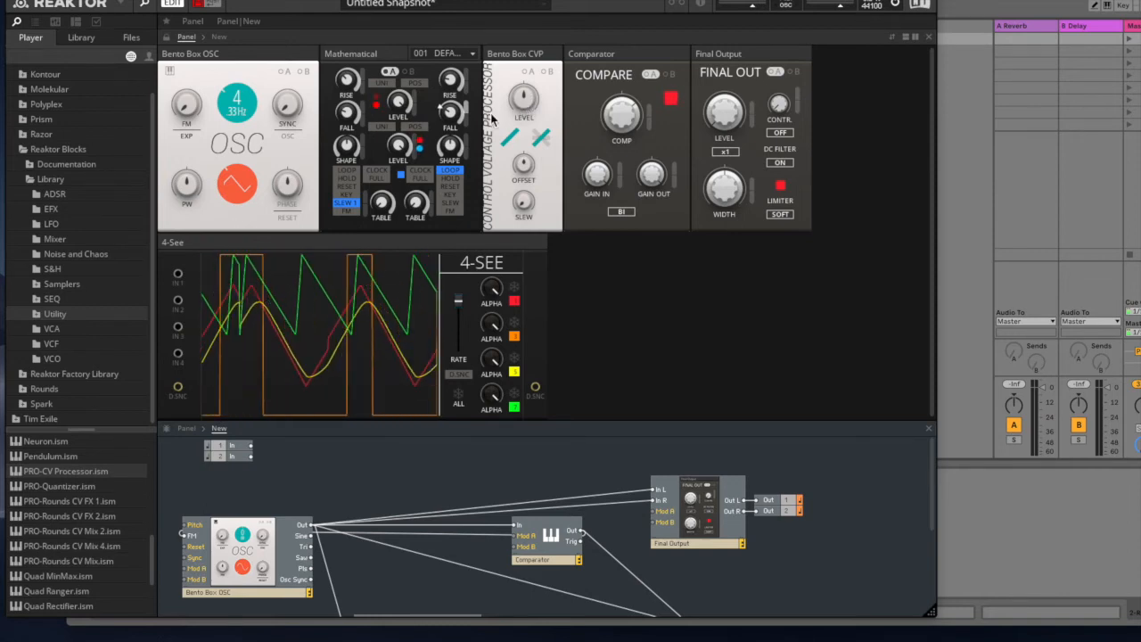
Set the second Mathematical channel's FALL to 27.7 and sweep Bento Box CVP's LEVEL, ending at 23.4.
drag(527, 101, 523, 72)
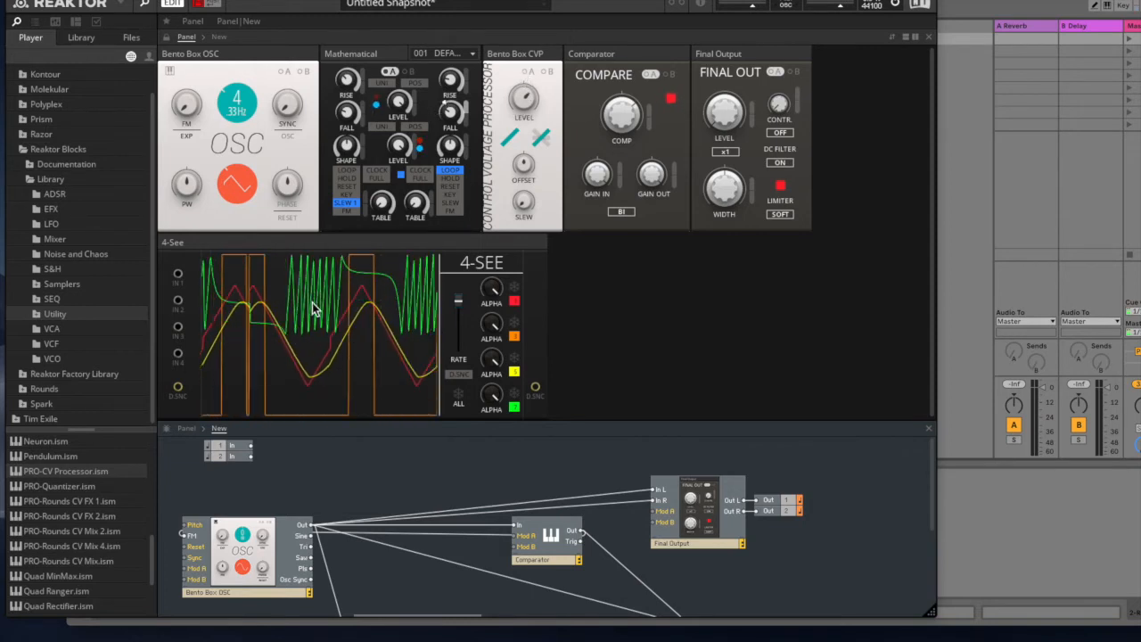
drag(452, 112, 452, 106)
drag(529, 104, 528, 31)
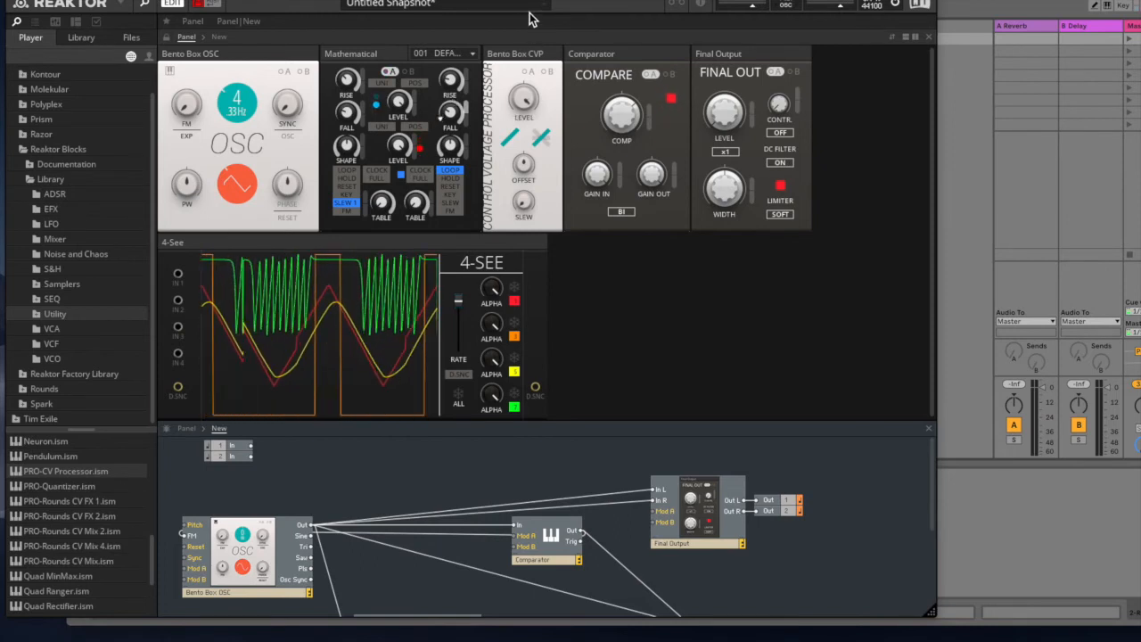
drag(532, 18, 532, 84)
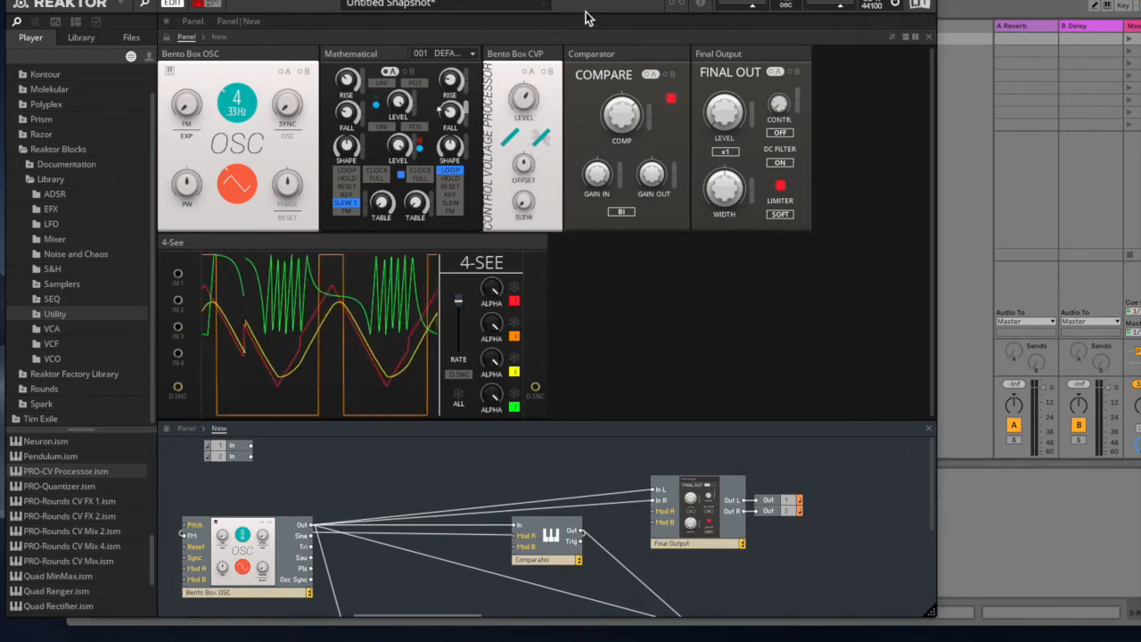
Move the Mathematical block slightly aside and Bento Box CVP below it to free space before 4-See.
drag(586, 1, 550, 1)
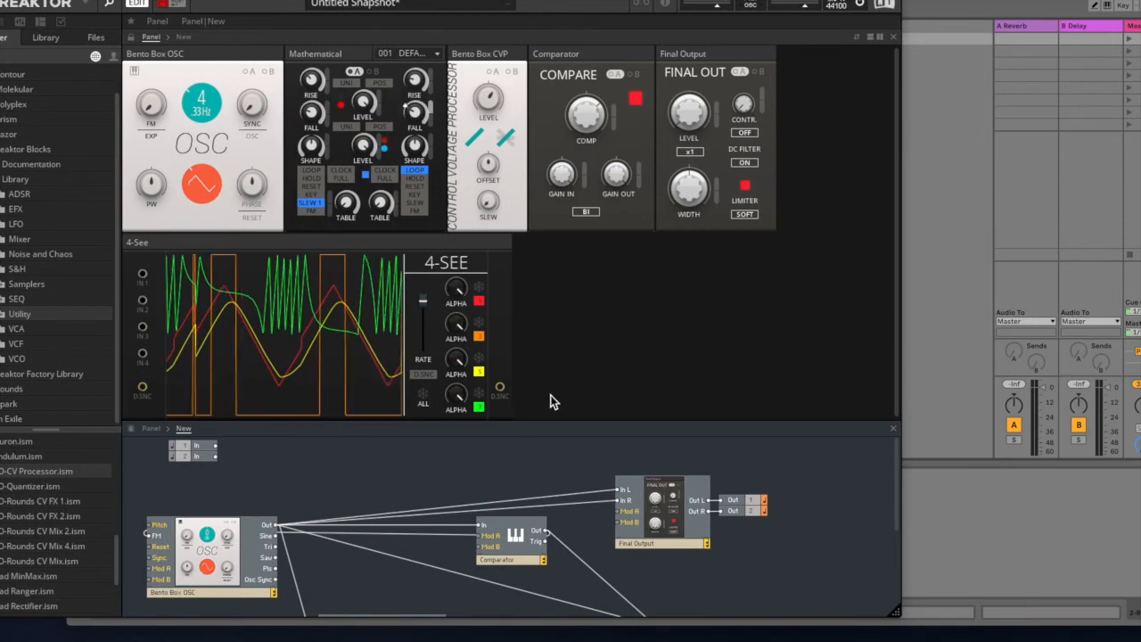
scroll(546, 495, down, 5)
drag(536, 495, 539, 605)
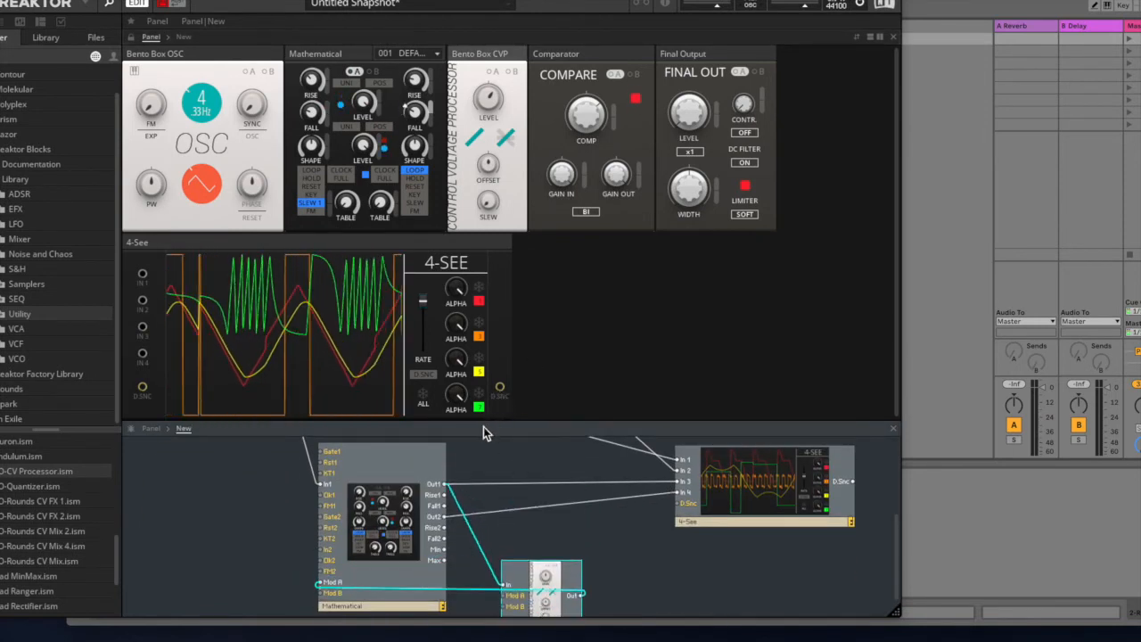
drag(486, 424, 485, 183)
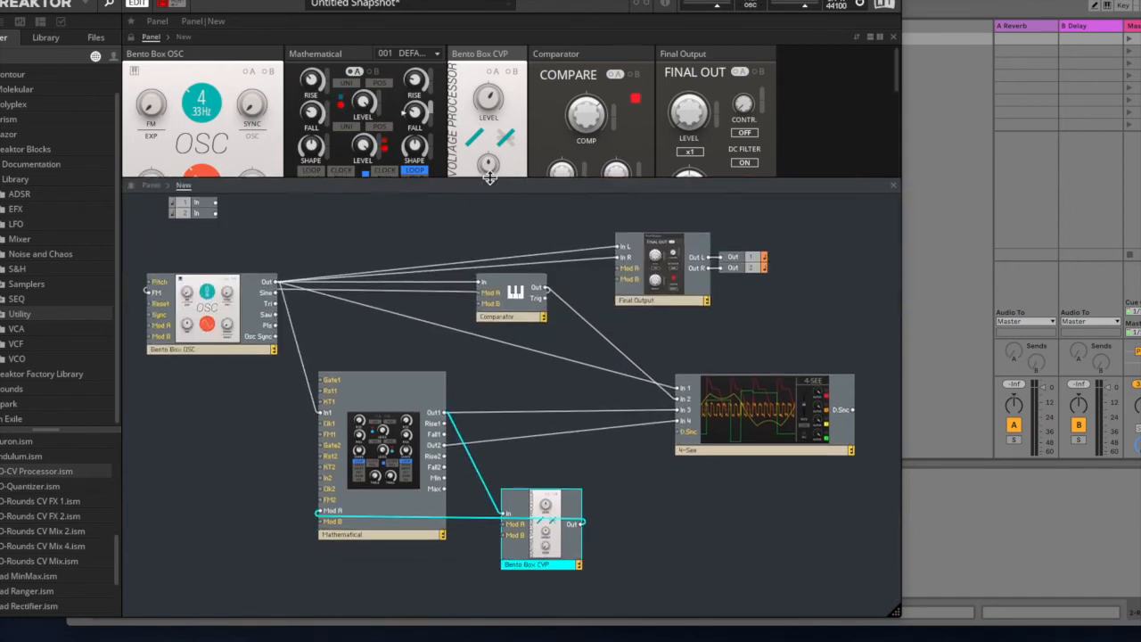
click(383, 468)
drag(383, 468, 378, 470)
drag(544, 561, 486, 613)
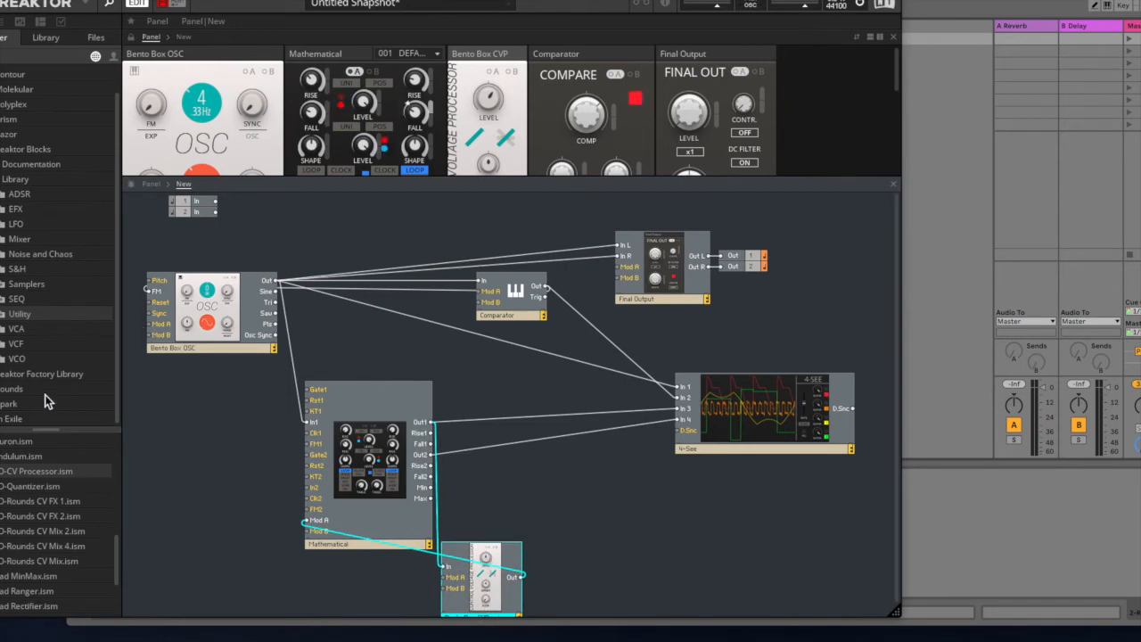
Add the AMP-VCA block from the VCA folder between Mathematical and 4-See.
click(12, 331)
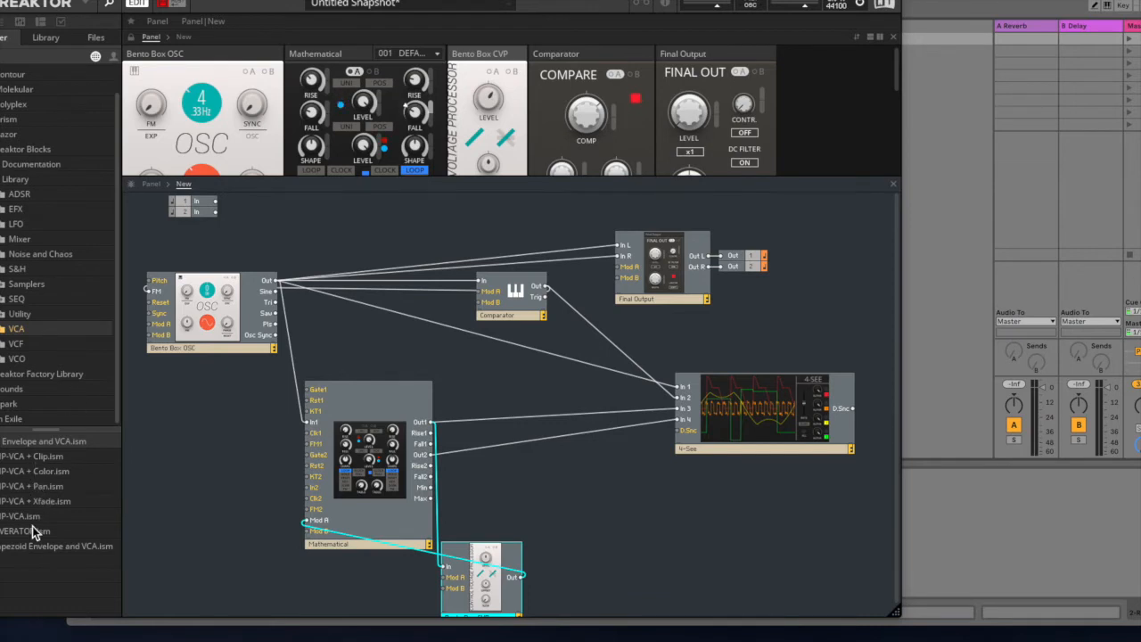
drag(12, 520, 542, 415)
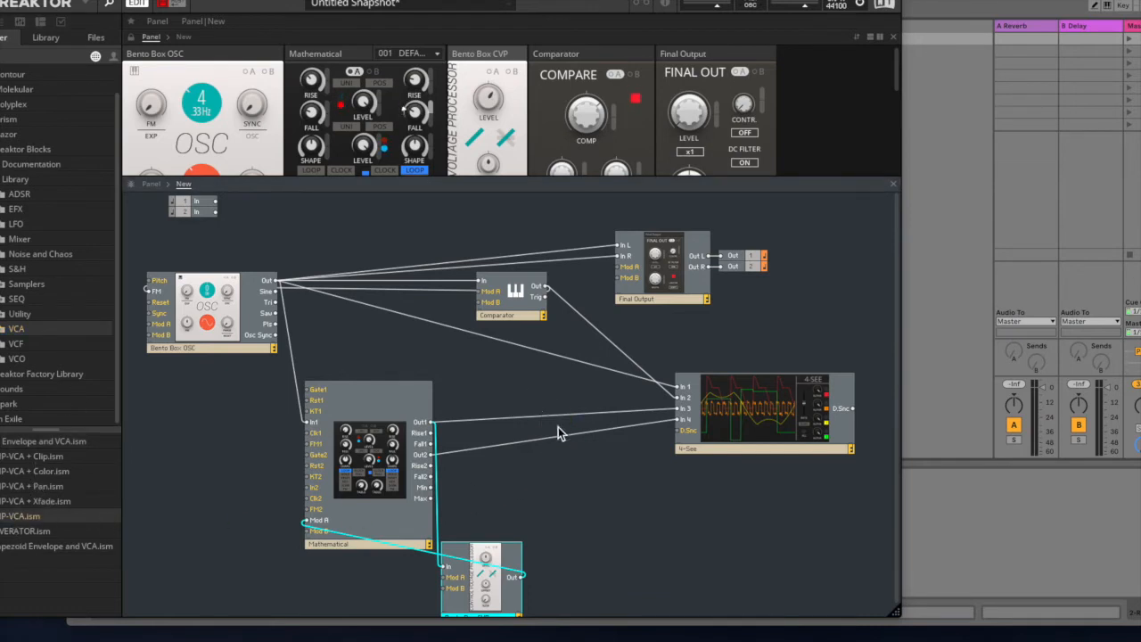
drag(579, 456, 576, 457)
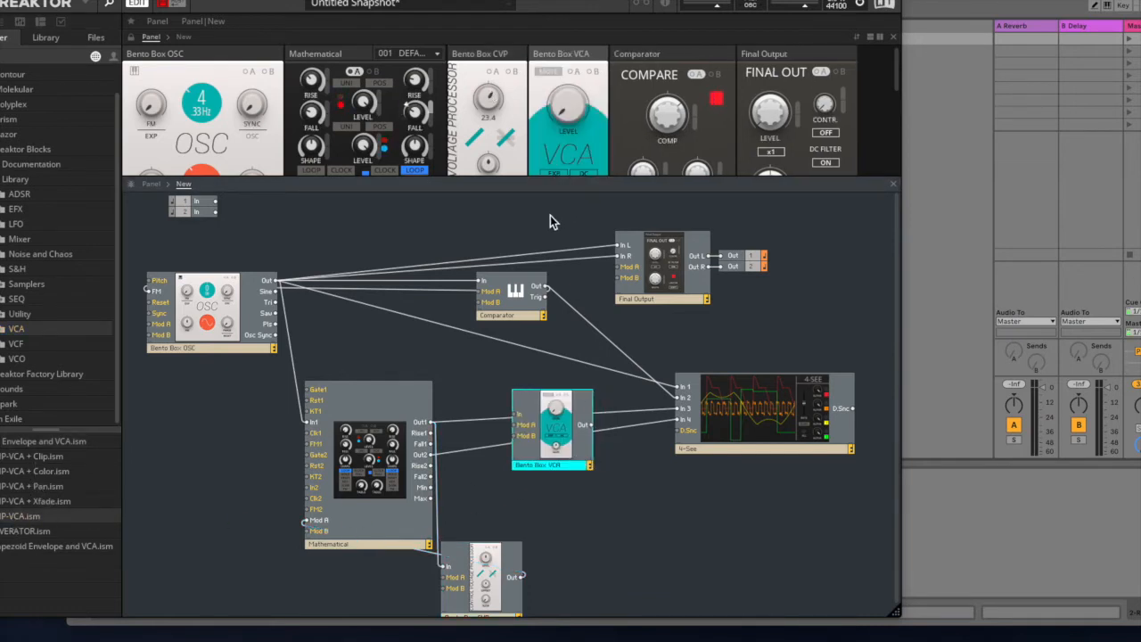
Route Mathematical's Out2 through Bento Box VCA into 4-See's In 4 and try out the VCA's LEVEL.
drag(541, 181, 543, 228)
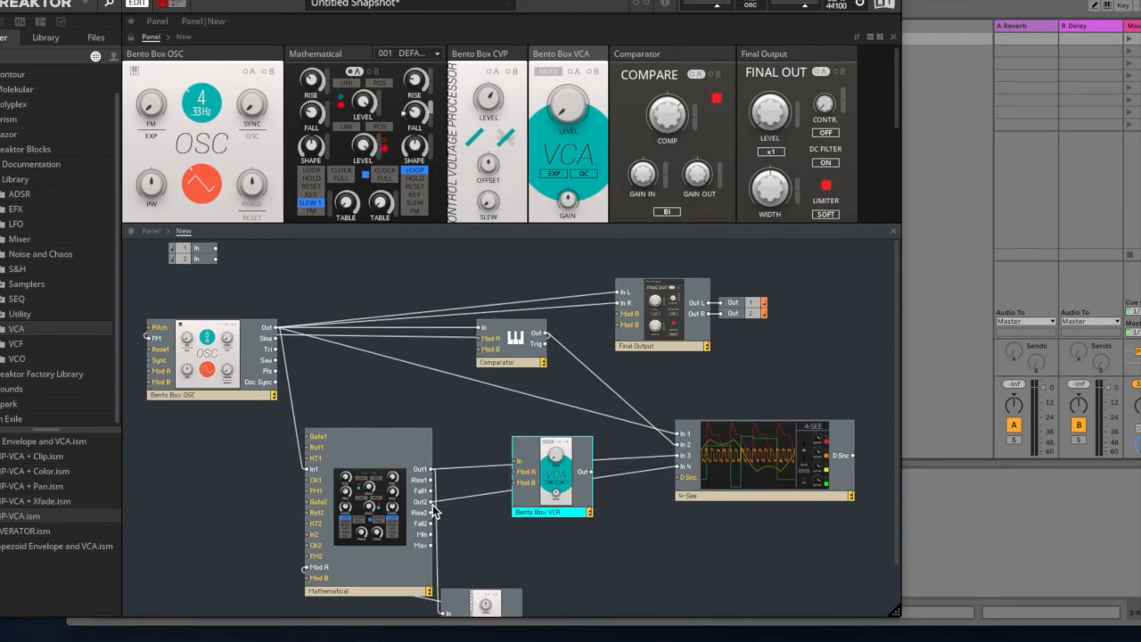
drag(517, 465, 516, 463)
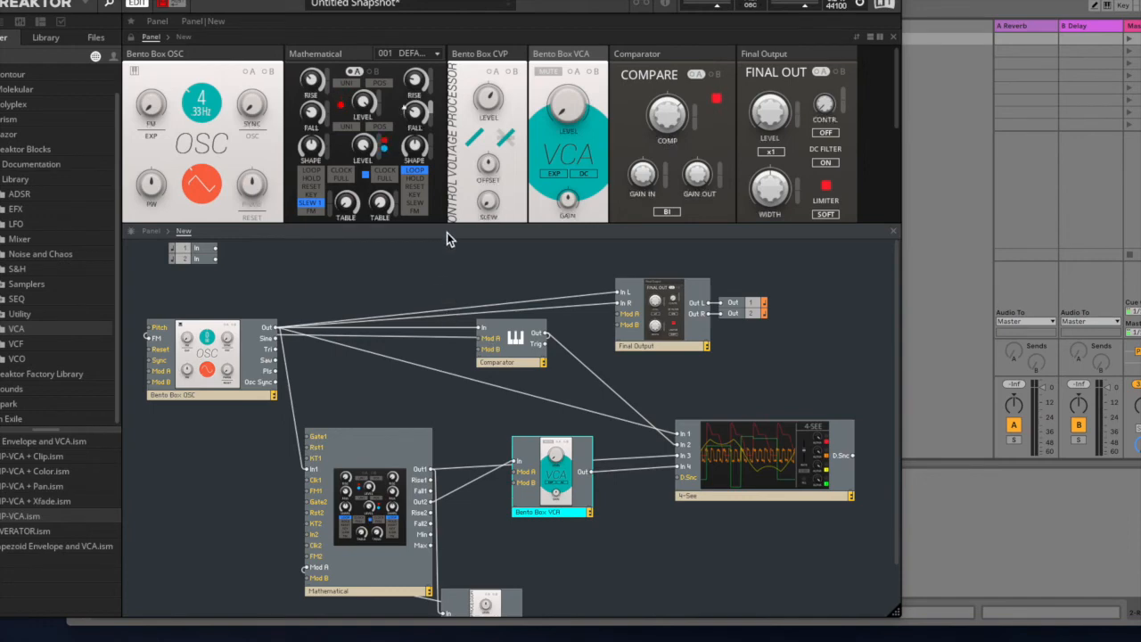
drag(447, 229, 449, 436)
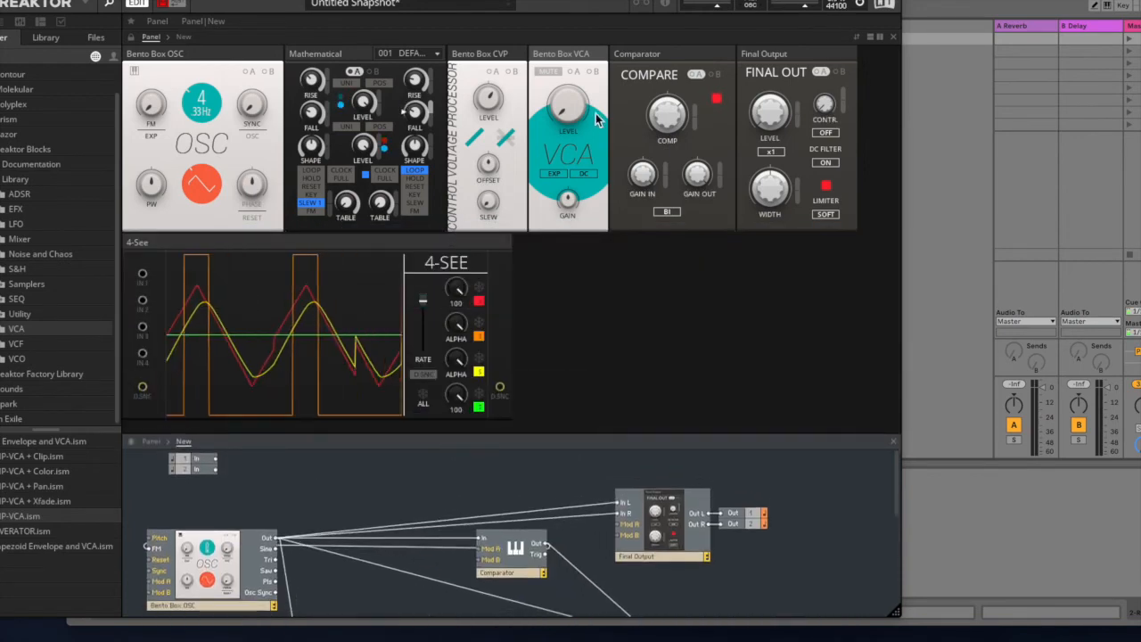
drag(578, 119, 566, 36)
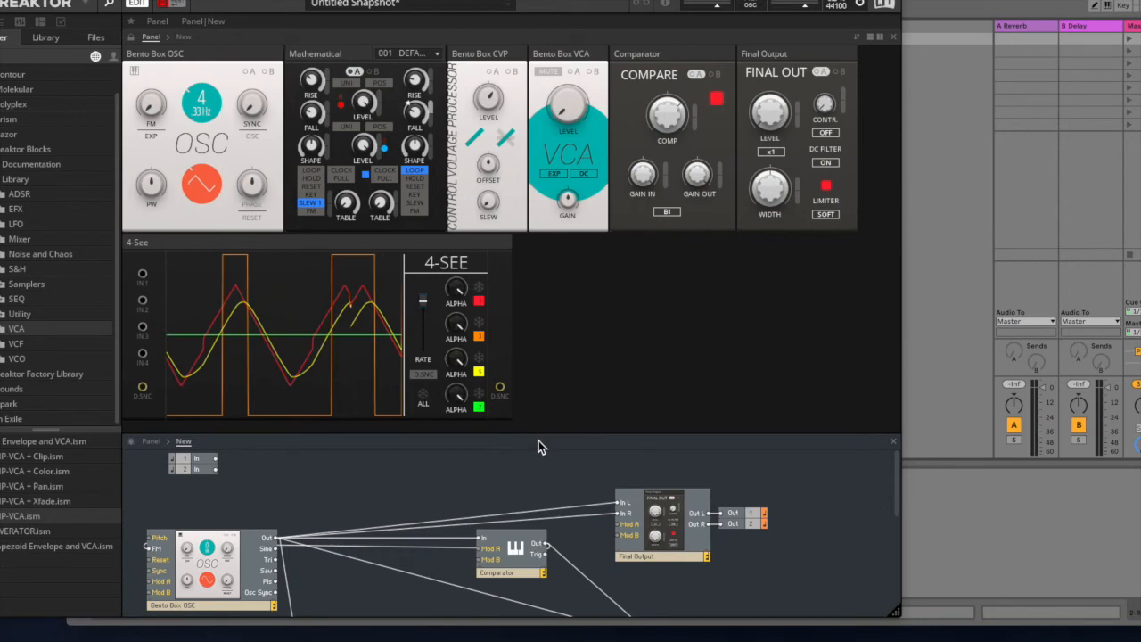
Wire Mathematical's Out1 into Bento Box VCA's Mod A and modulate the VCA's LEVEL with modulation A.
drag(540, 434, 551, 178)
drag(554, 463, 544, 445)
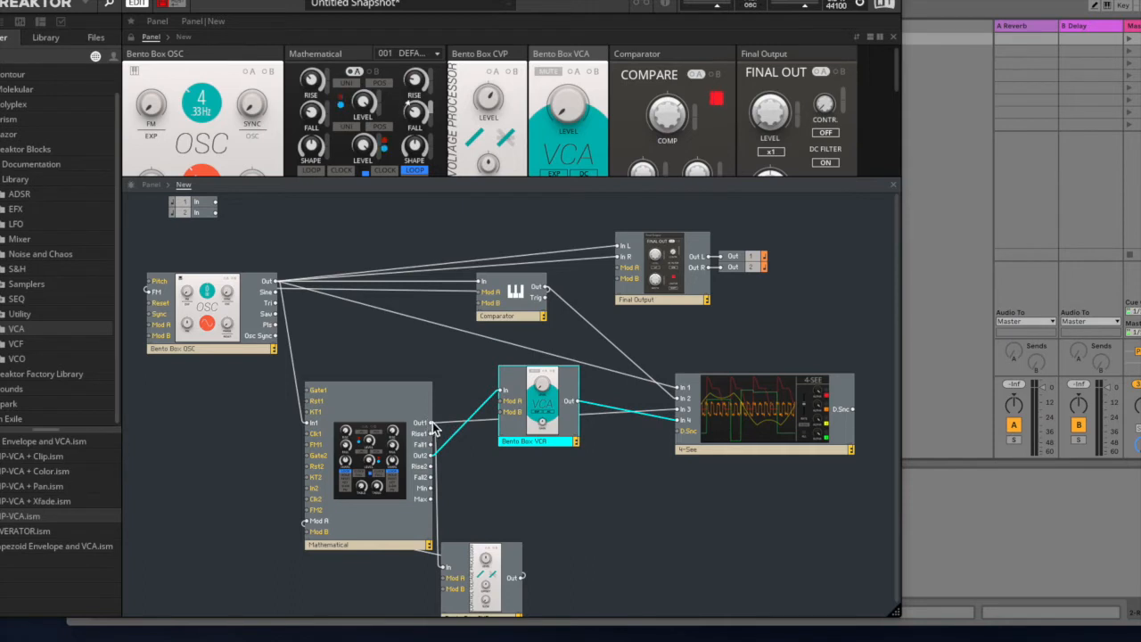
drag(508, 408, 508, 409)
drag(572, 181, 572, 268)
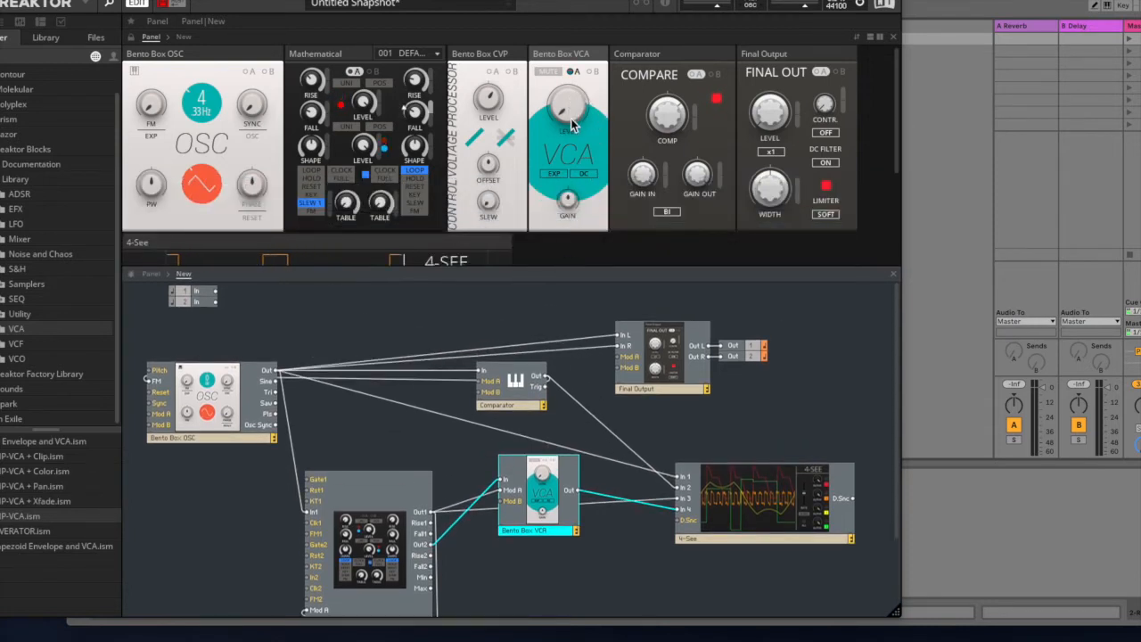
click(573, 73)
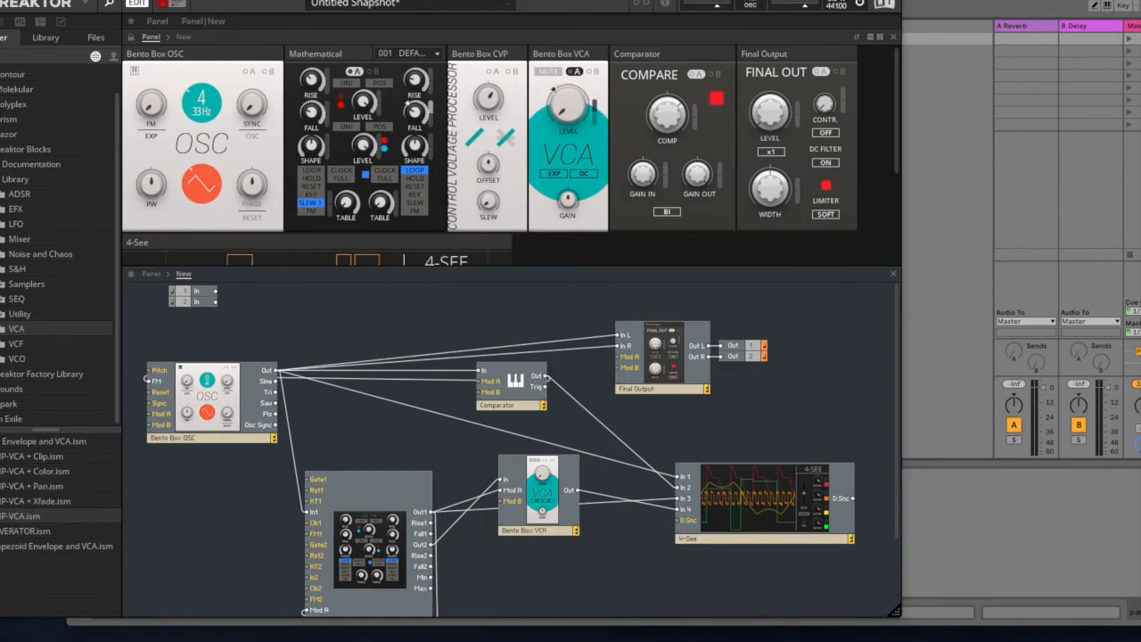
Feed Bento Box VCA's output back into Mathematical's Mod B and apply modulation B to the first channel's FALL.
scroll(542, 535, down, 3)
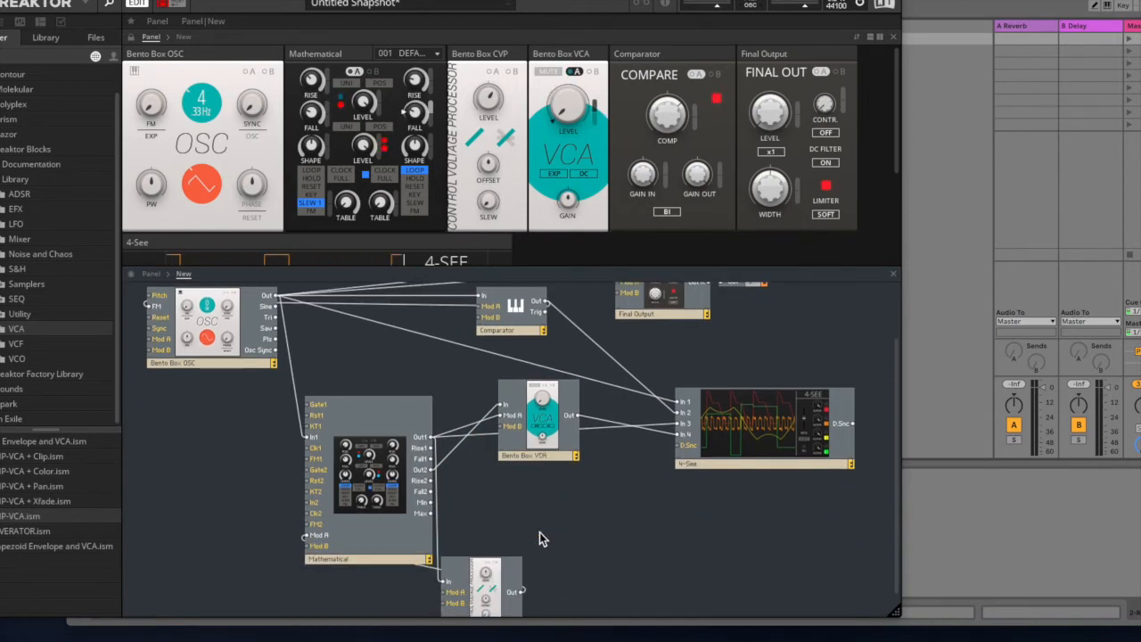
drag(544, 421, 539, 436)
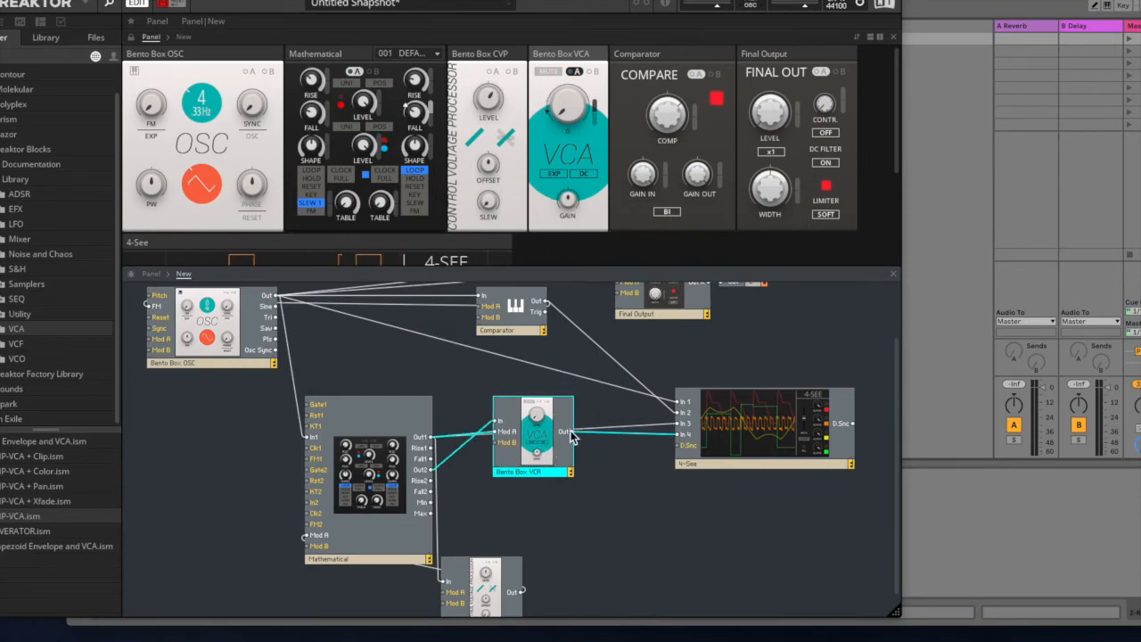
drag(575, 436, 317, 546)
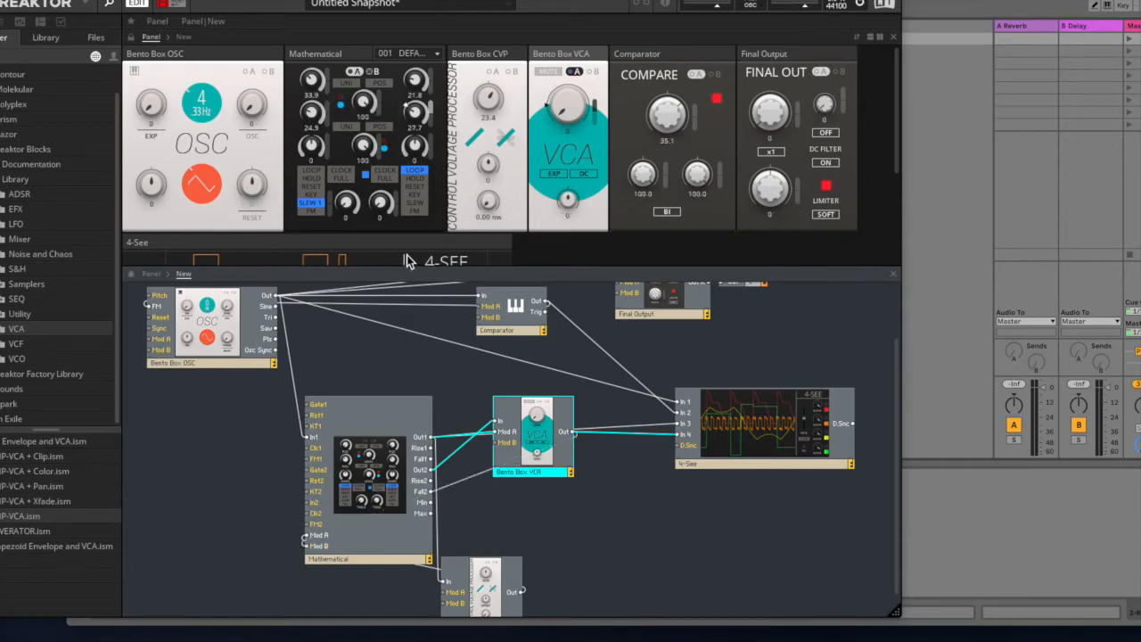
click(373, 72)
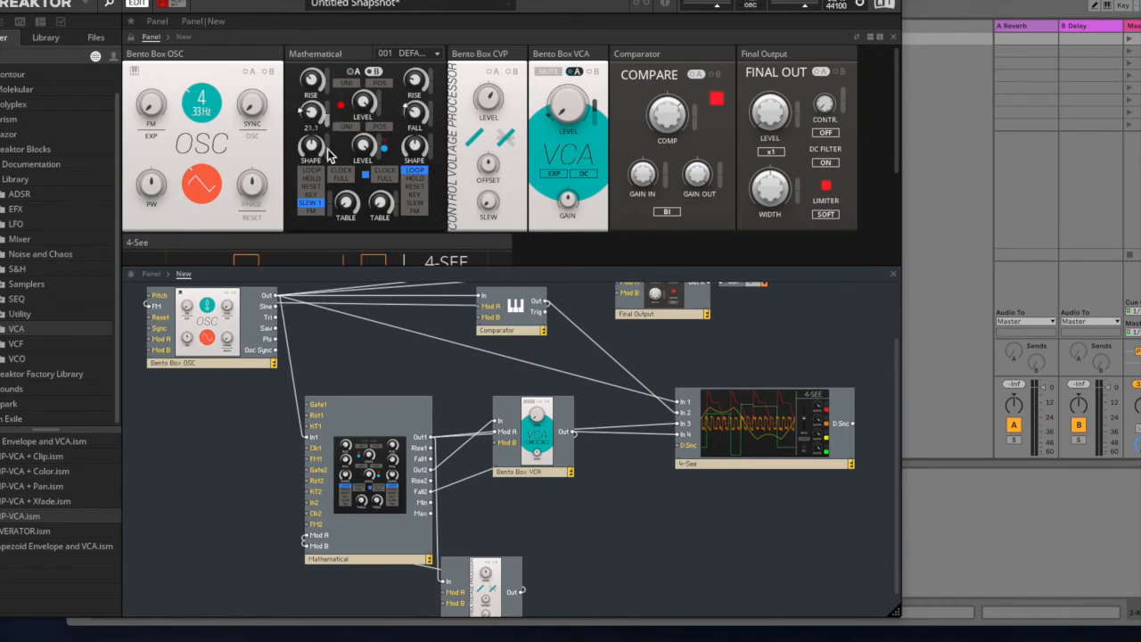
Spread out the patch by moving Mathematical away from the VCA and Bento Box CVP closer beneath the VCA.
drag(409, 267, 412, 144)
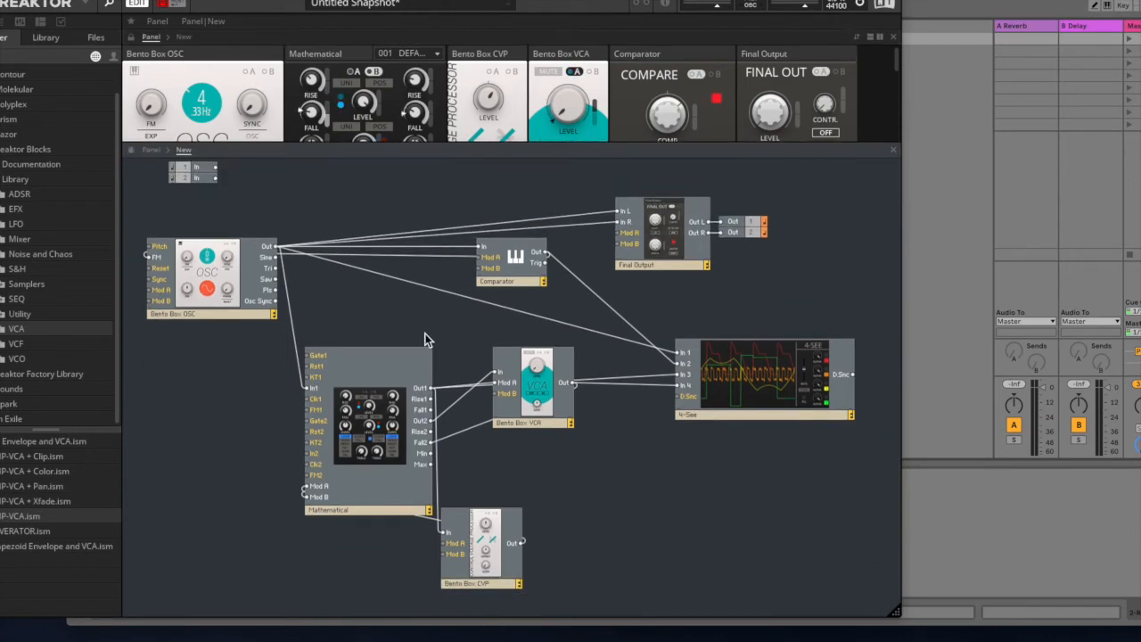
drag(372, 453, 297, 479)
drag(470, 566, 510, 544)
Hide 4-See's first and second traces by setting their ALPHA to 0.
drag(412, 151, 401, 392)
scroll(369, 264, down, 1)
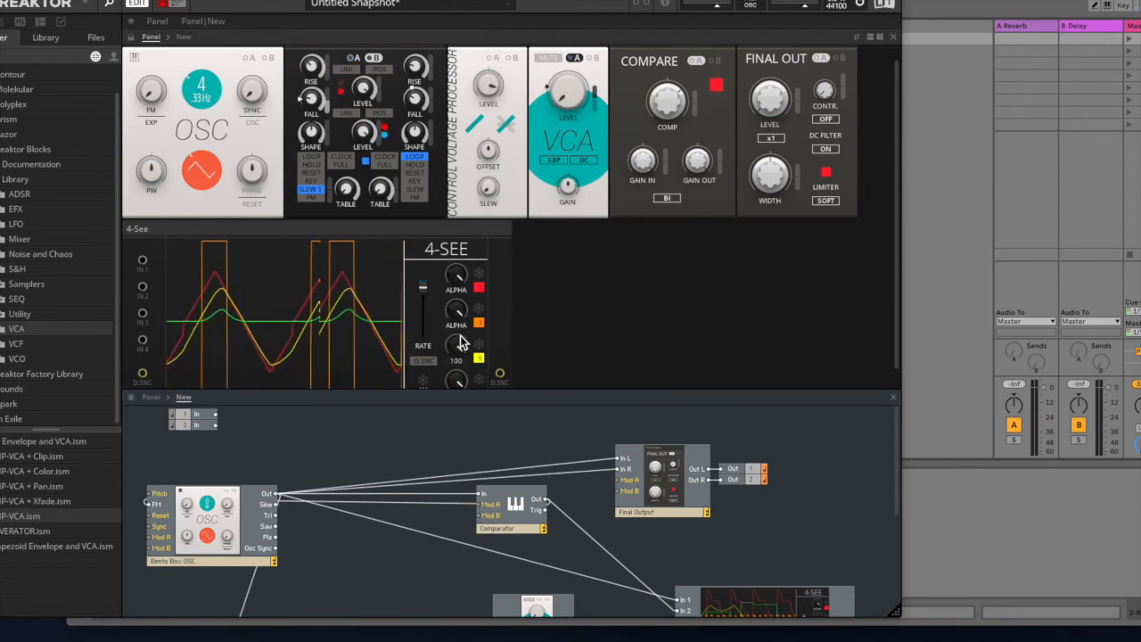
mouse_move(456, 278)
mouse_down()
mouse_move(470, 484)
mouse_move(472, 391)
mouse_up()
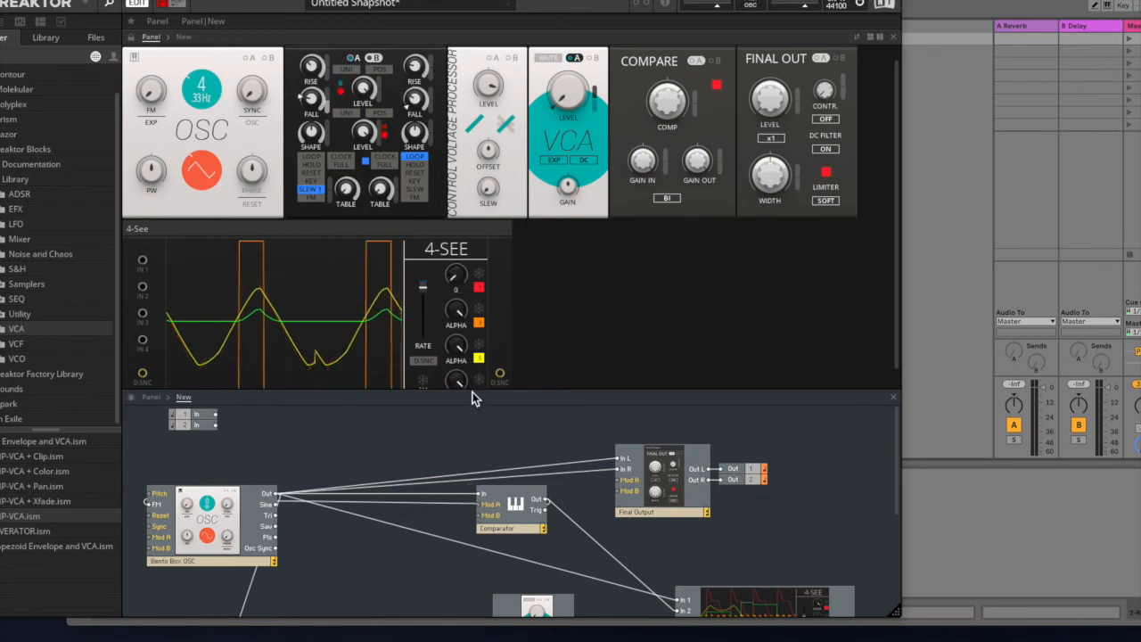
drag(455, 309, 474, 542)
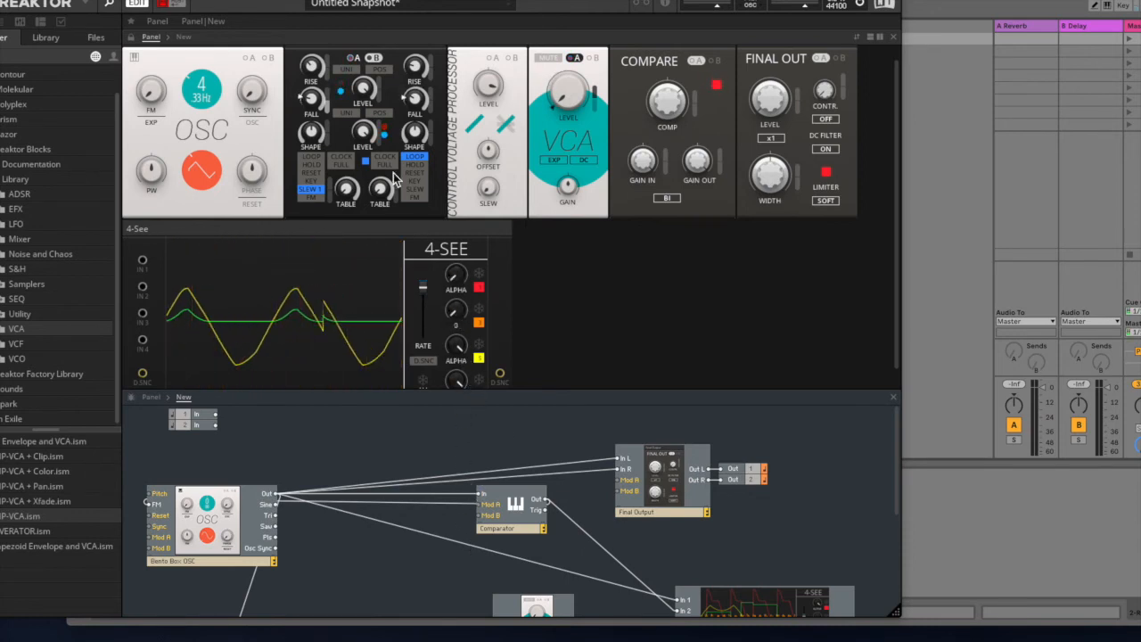
Readjust Mathematical's second channel and Bento Box CVP's LEVEL to vary the self-modulated slew.
click(311, 191)
drag(423, 78, 417, 114)
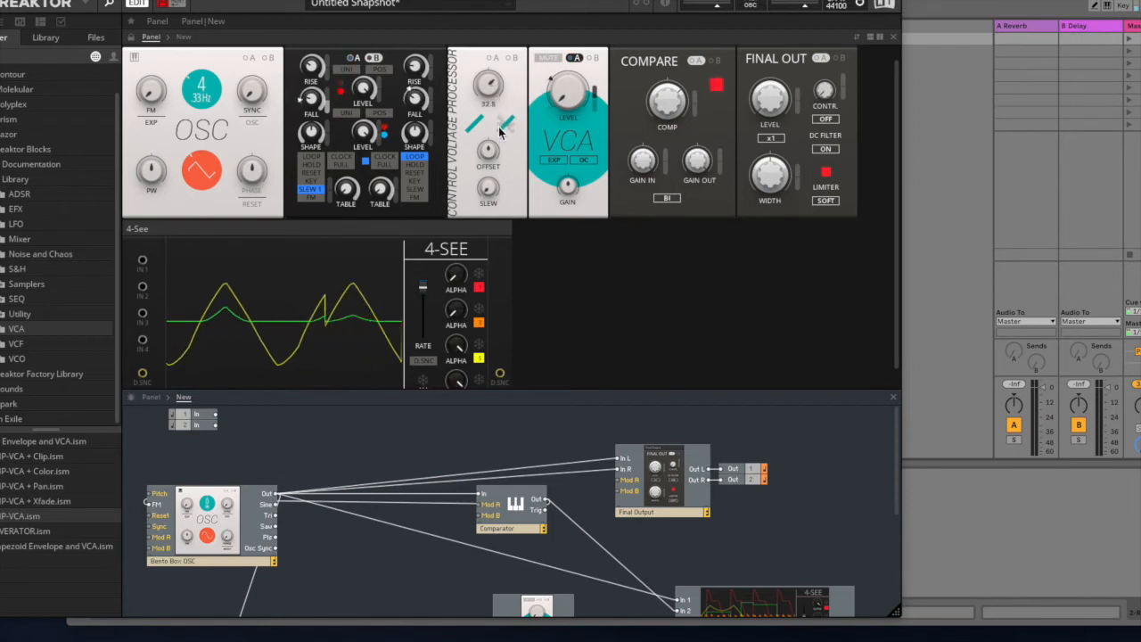
drag(490, 91, 487, 59)
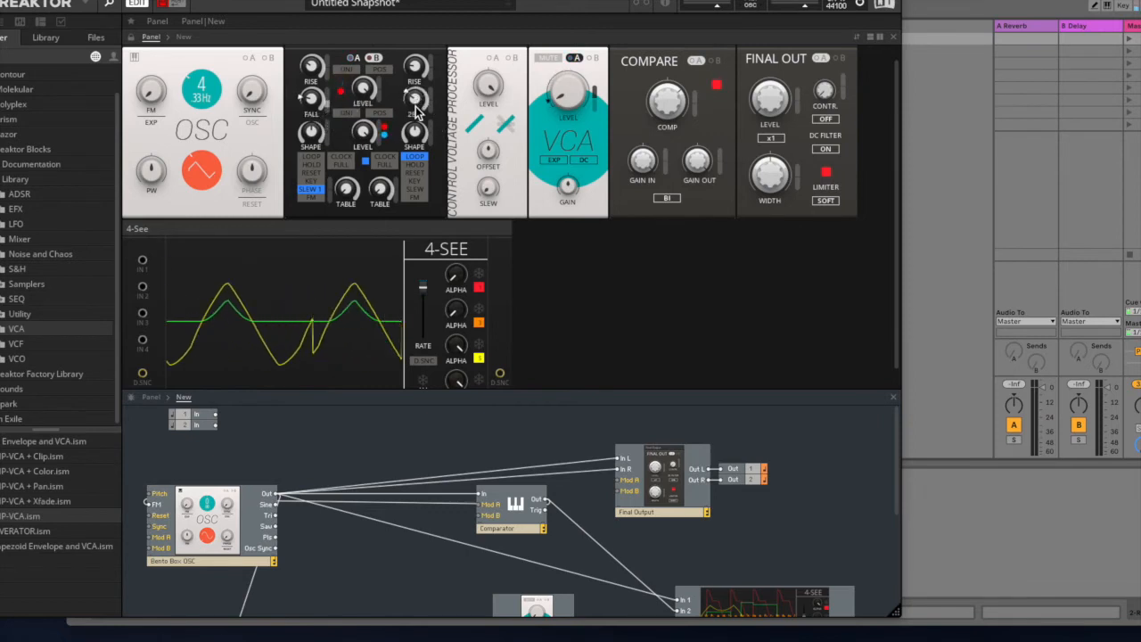
drag(497, 102, 500, 145)
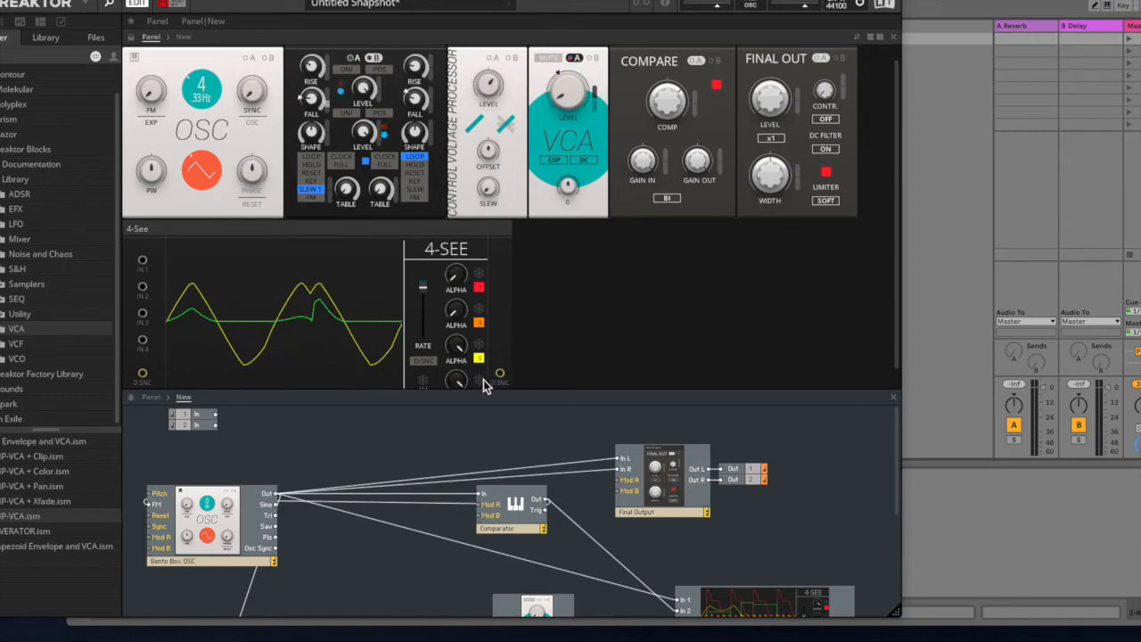
Rearrange the Mathematical, Bento Box CVP and Bento Box VCA blocks so their feedback wiring is readable.
drag(446, 389, 461, 107)
drag(298, 422, 342, 427)
drag(524, 493, 546, 495)
drag(539, 391, 530, 426)
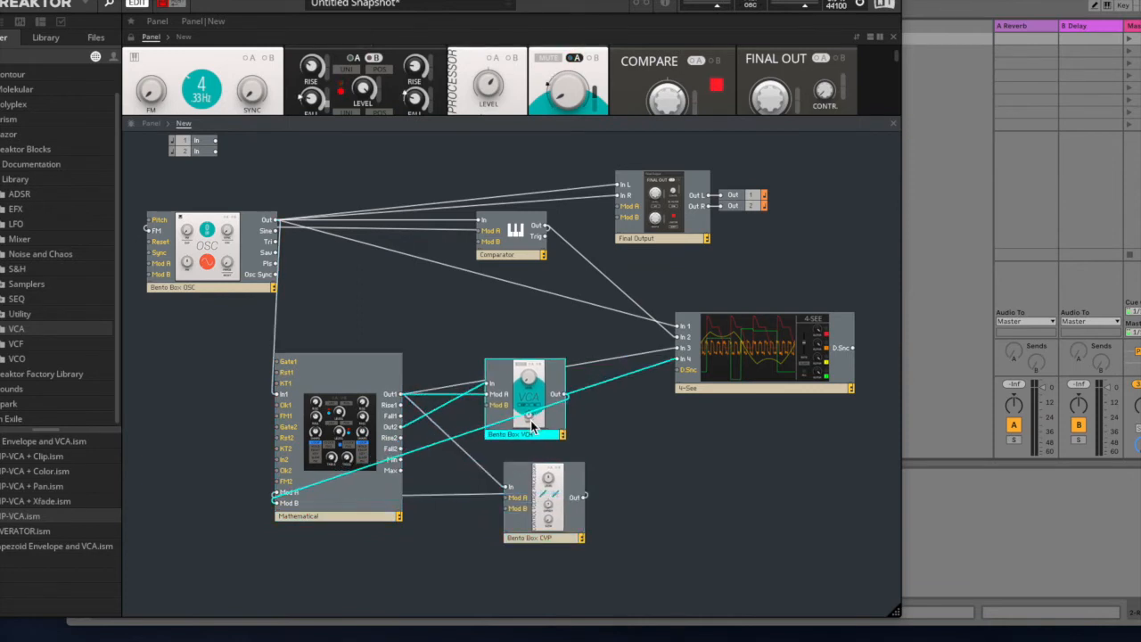
Move the Final Output block farther away from the Comparator in the structure.
drag(653, 221, 730, 215)
drag(267, 1, 323, 1)
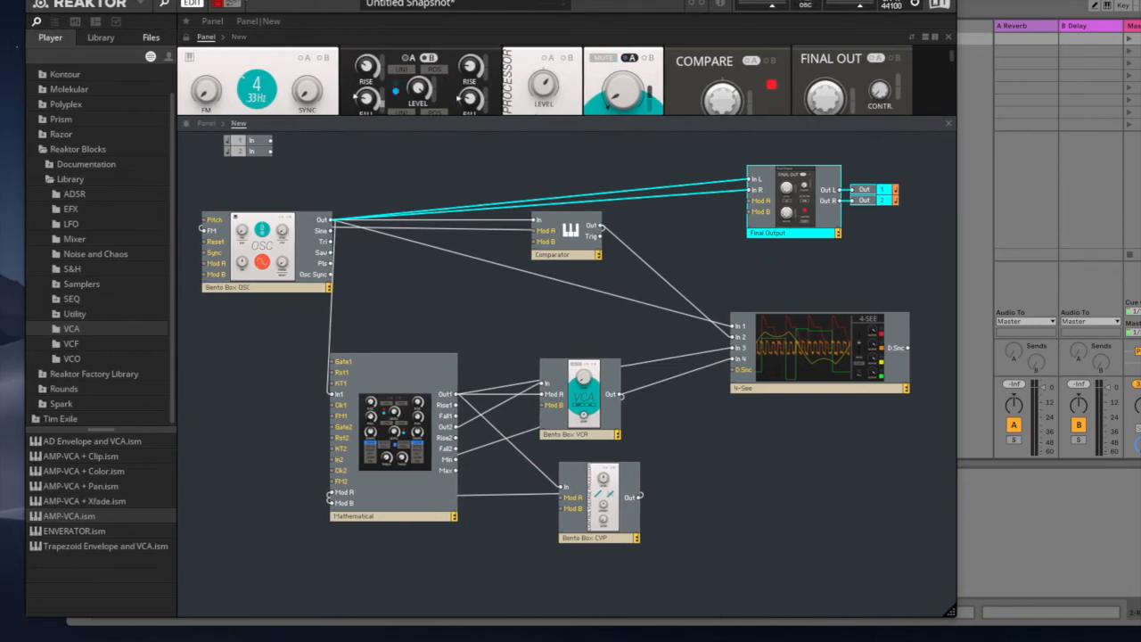
click(66, 330)
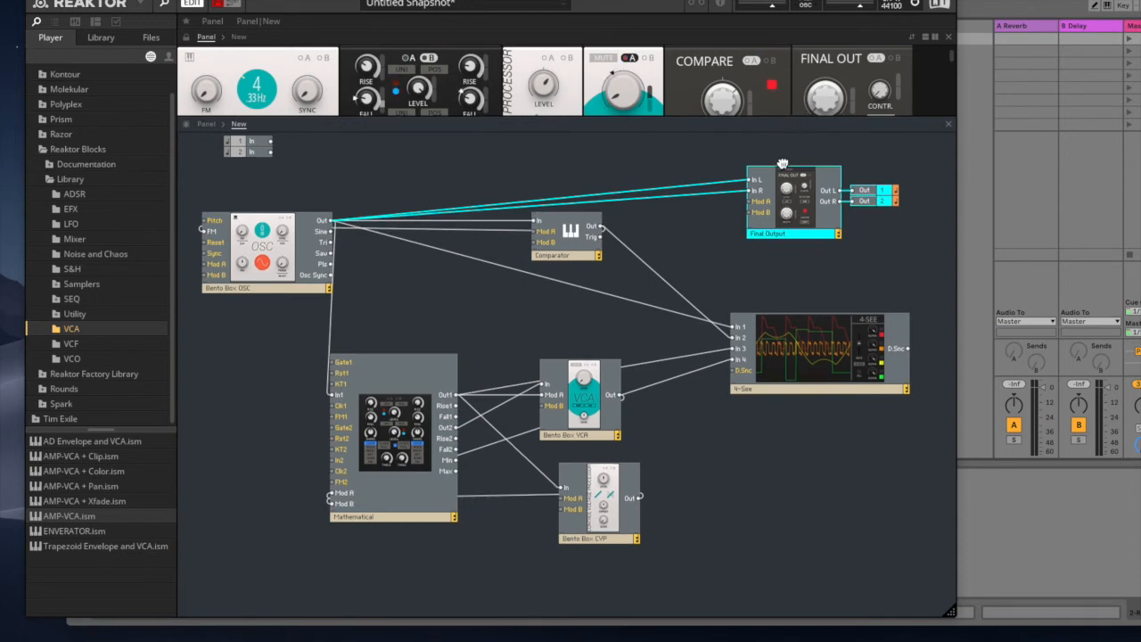
Enlarge the panel area and arrange Mathematical, Bento Box CVP and Bento Box VCA in the second row beside 4-See.
drag(782, 126, 789, 216)
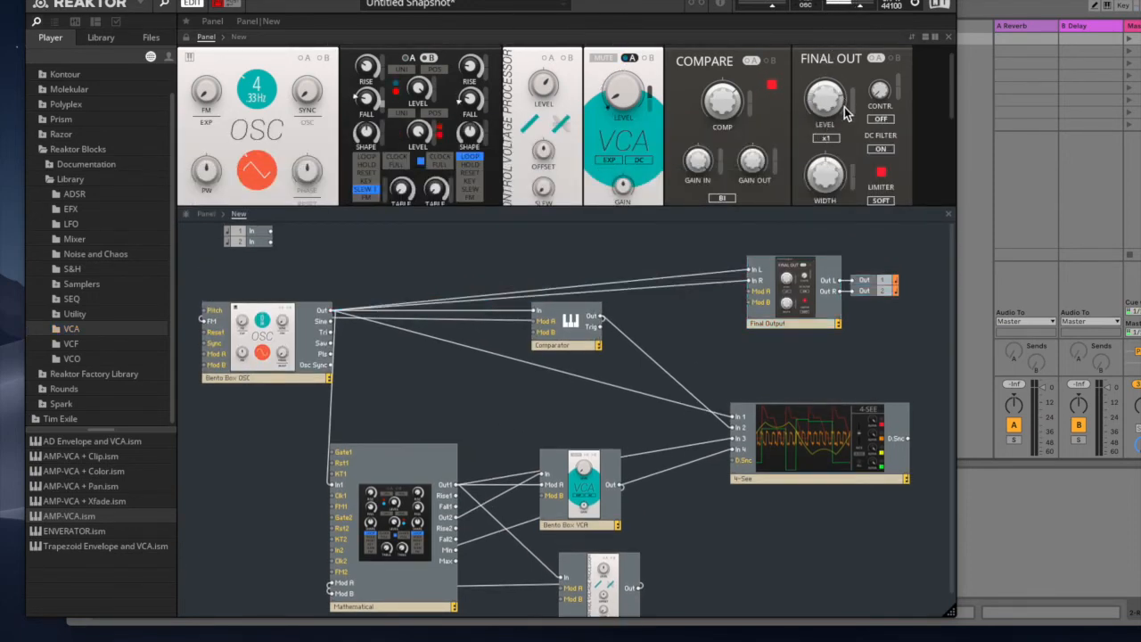
drag(377, 208, 379, 335)
drag(408, 55, 620, 267)
drag(371, 54, 802, 242)
drag(371, 53, 843, 239)
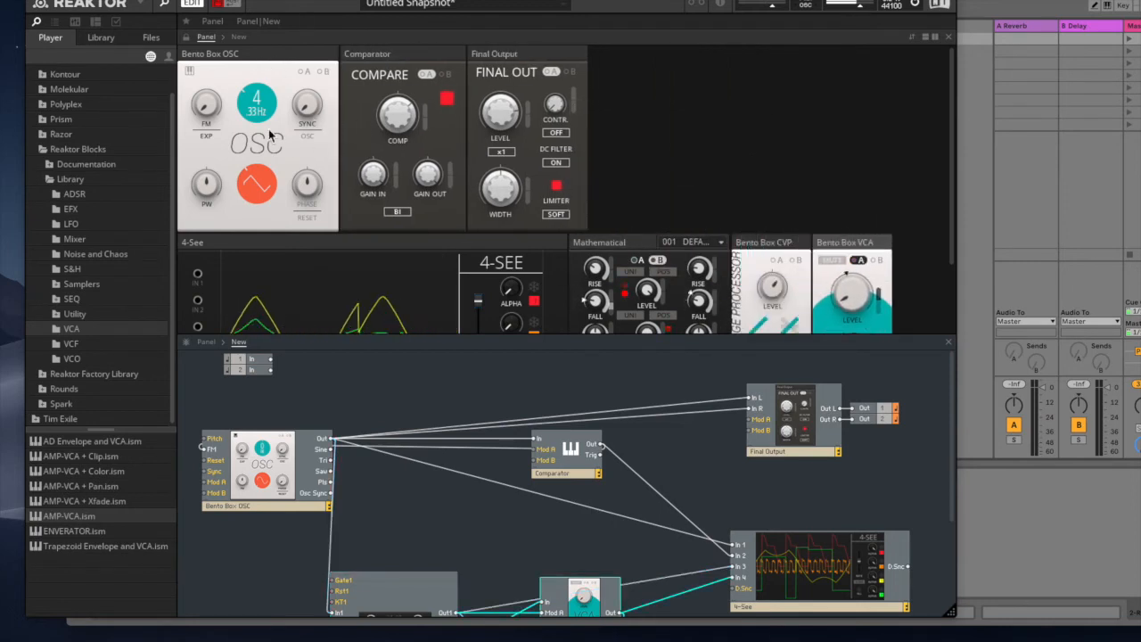
Raise Bento Box OSC's pitch to 110 Hz while varying its FM amount and the Comparator's COMP.
drag(259, 108, 258, 71)
drag(395, 130, 394, 75)
drag(250, 114, 263, 183)
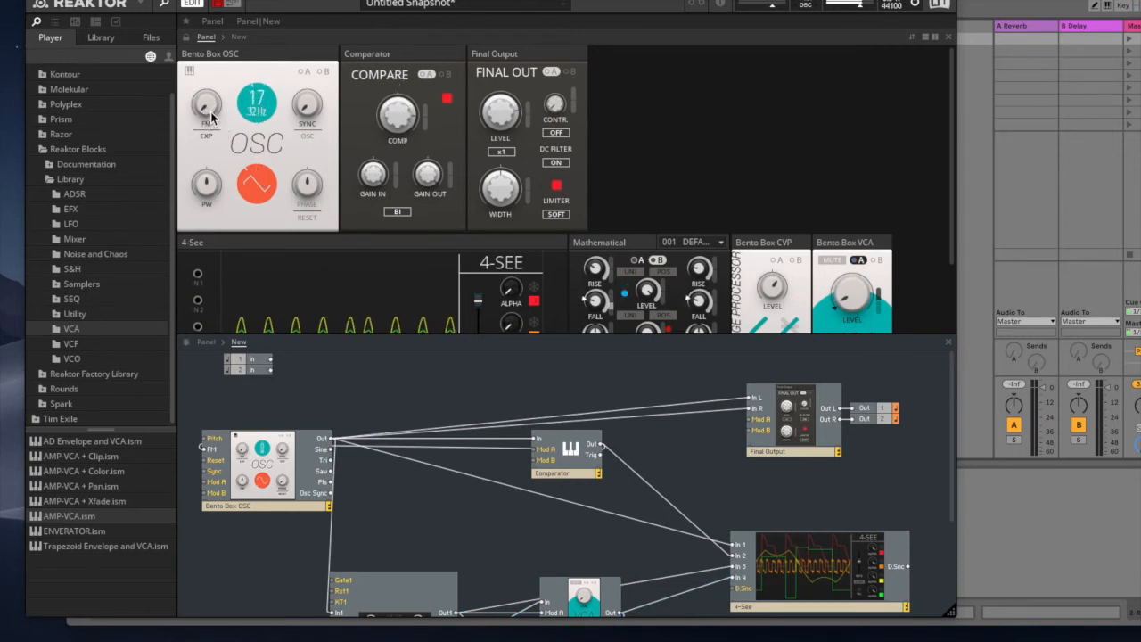
drag(209, 114, 209, 61)
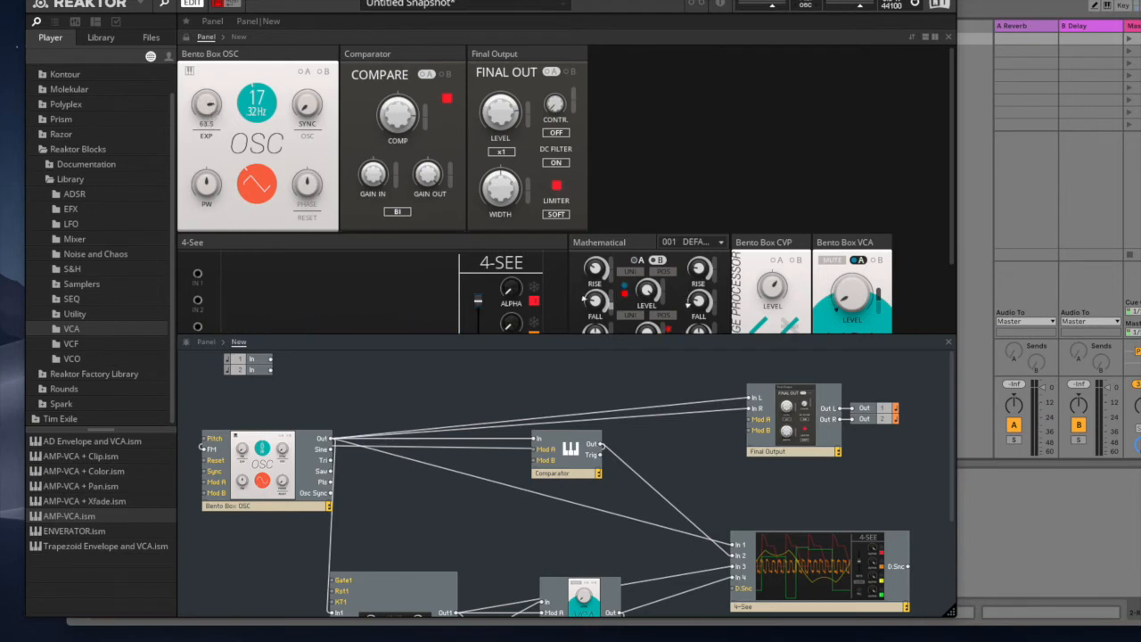
drag(415, 121, 396, 268)
drag(261, 111, 256, 31)
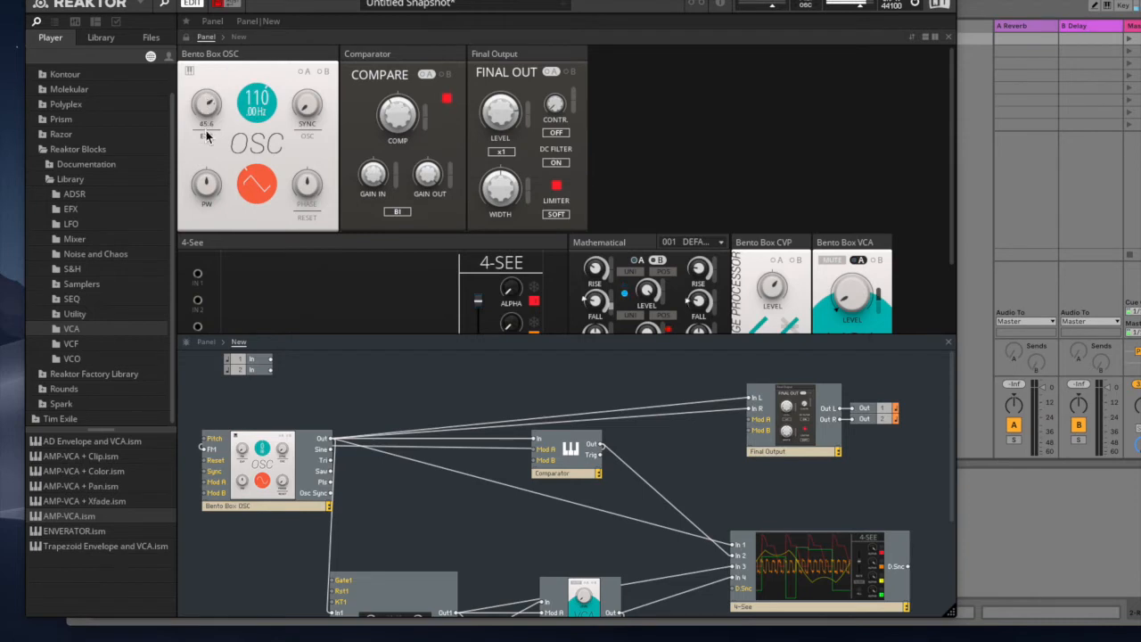
Lower the Final Output LEVEL and readjust the Comparator's COMP and the oscillator's FM amount.
scroll(326, 237, down, 3)
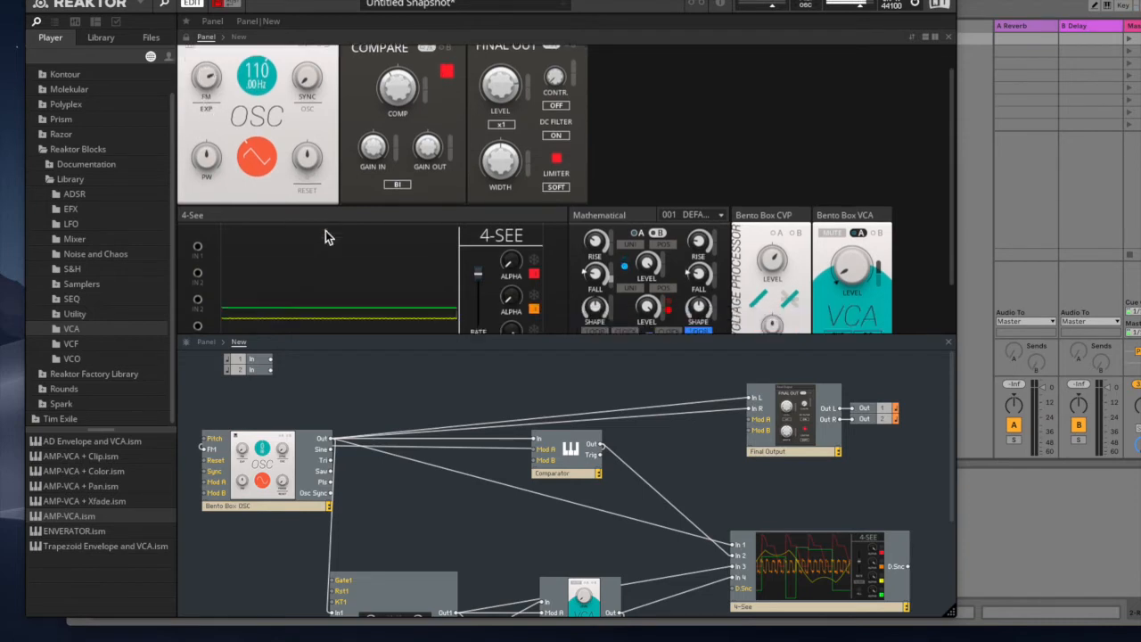
scroll(404, 80, up, 3)
drag(508, 120, 507, 154)
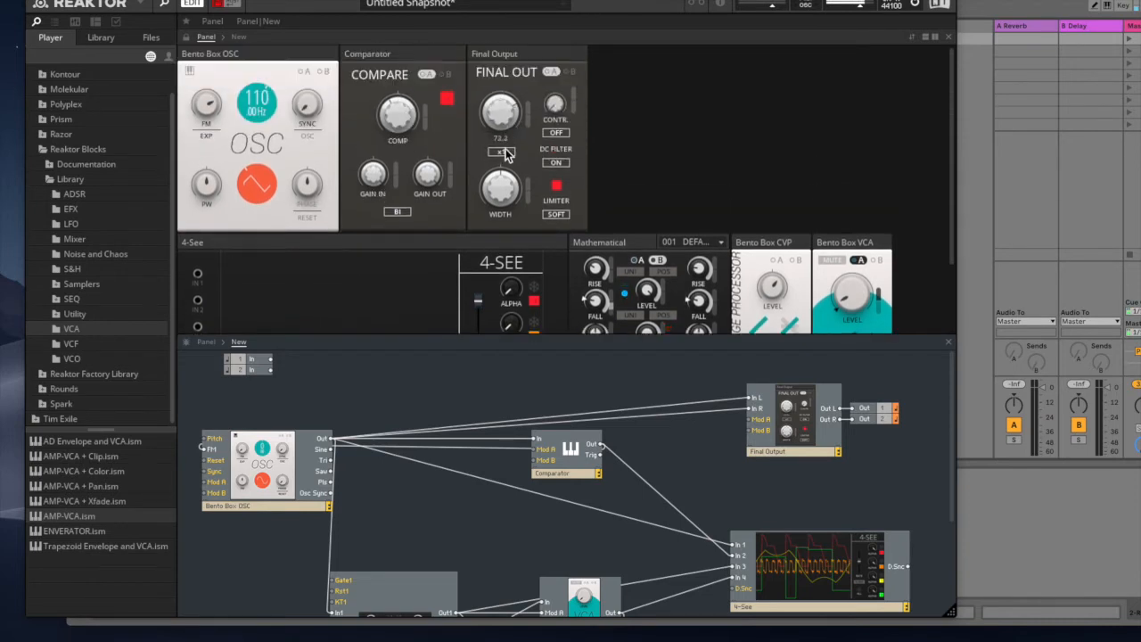
drag(406, 125, 384, 53)
drag(508, 130, 511, 151)
drag(406, 114, 404, 106)
drag(210, 109, 221, 166)
mouse_move(215, 147)
mouse_down()
mouse_move(210, 97)
mouse_move(234, 235)
mouse_move(212, 143)
mouse_up()
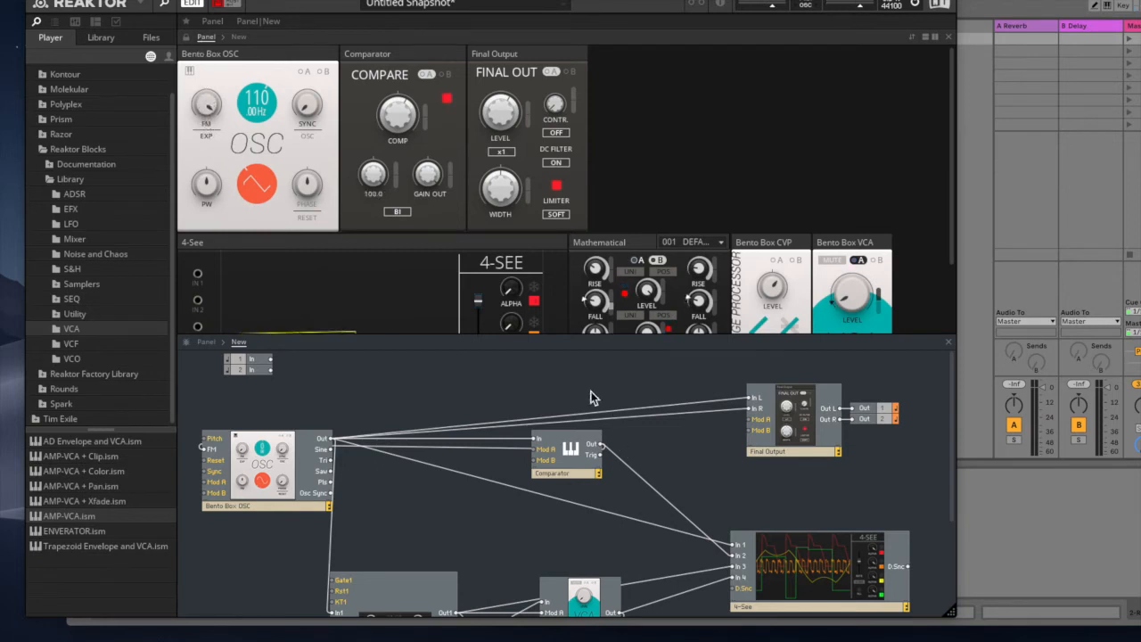
Insert a second Bento Box VCA between the Comparator's Out and the oscillator's FM input.
drag(541, 336, 555, 137)
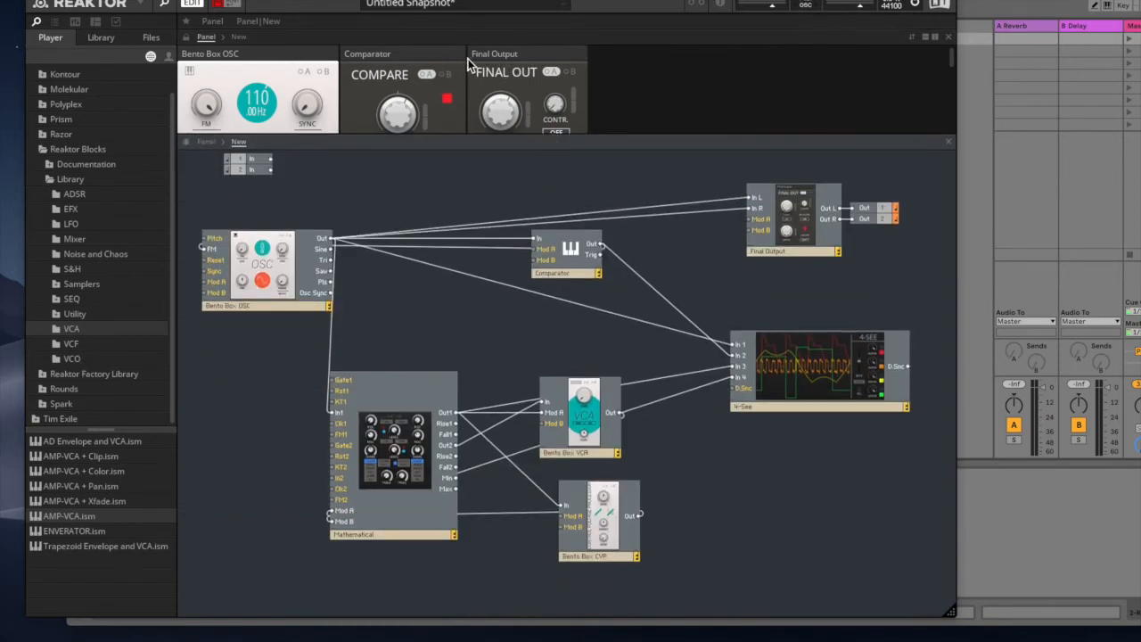
click(415, 61)
click(71, 331)
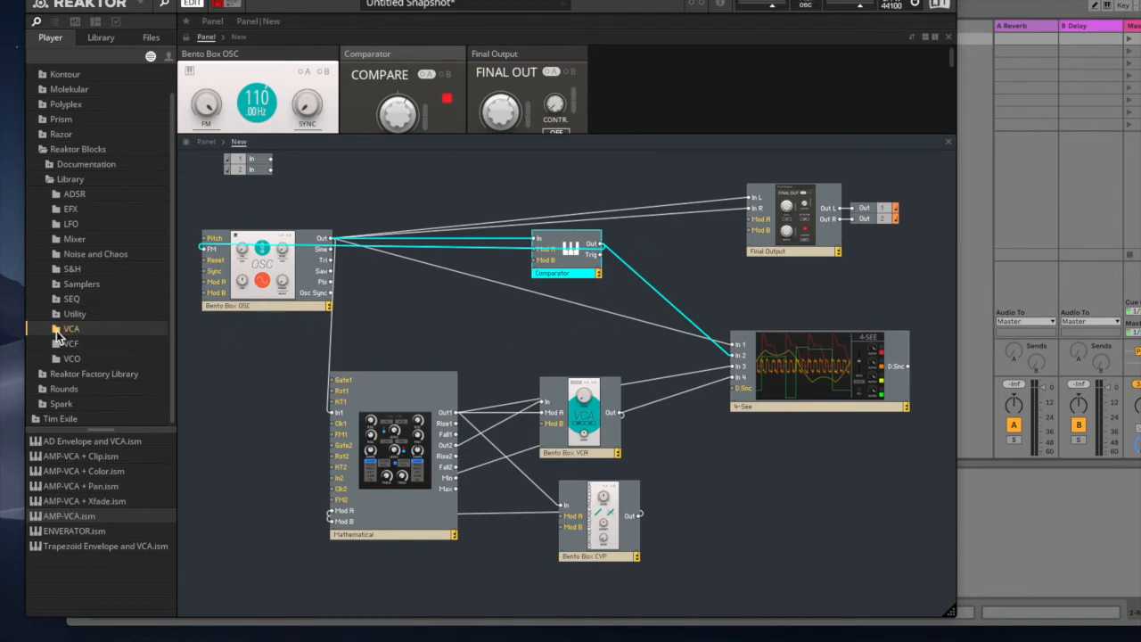
drag(60, 522, 212, 251)
drag(373, 134, 356, 367)
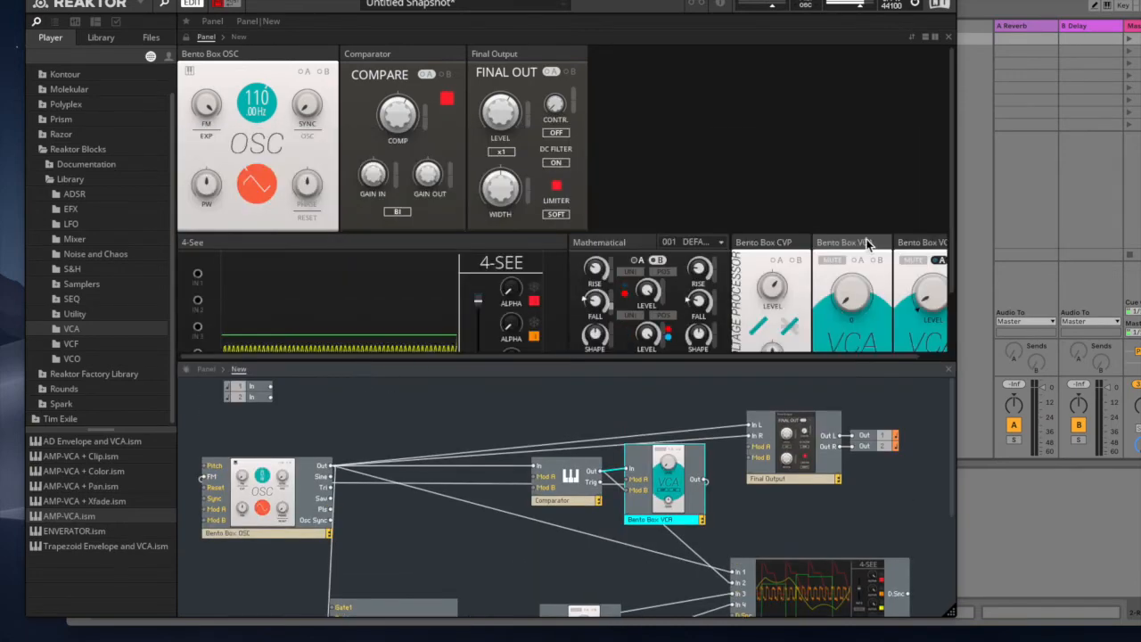
Place the new VCA's panel beside the Comparator, then set COMP to about 60.9 and raise the VCA's LEVEL.
drag(861, 248, 516, 57)
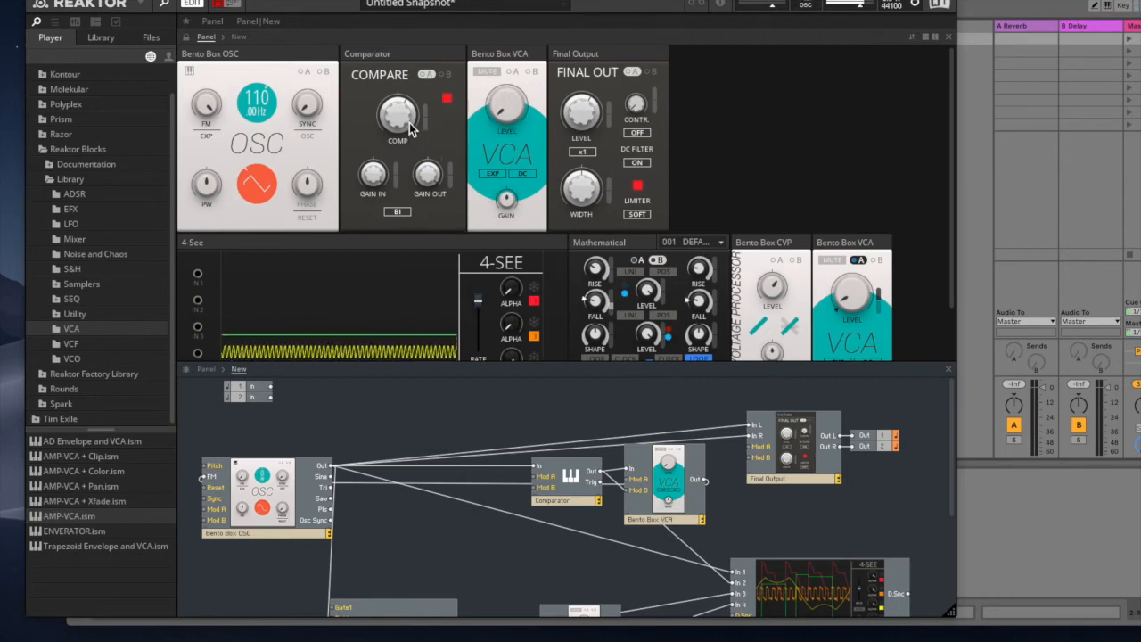
drag(411, 183, 409, 82)
drag(512, 116, 510, 64)
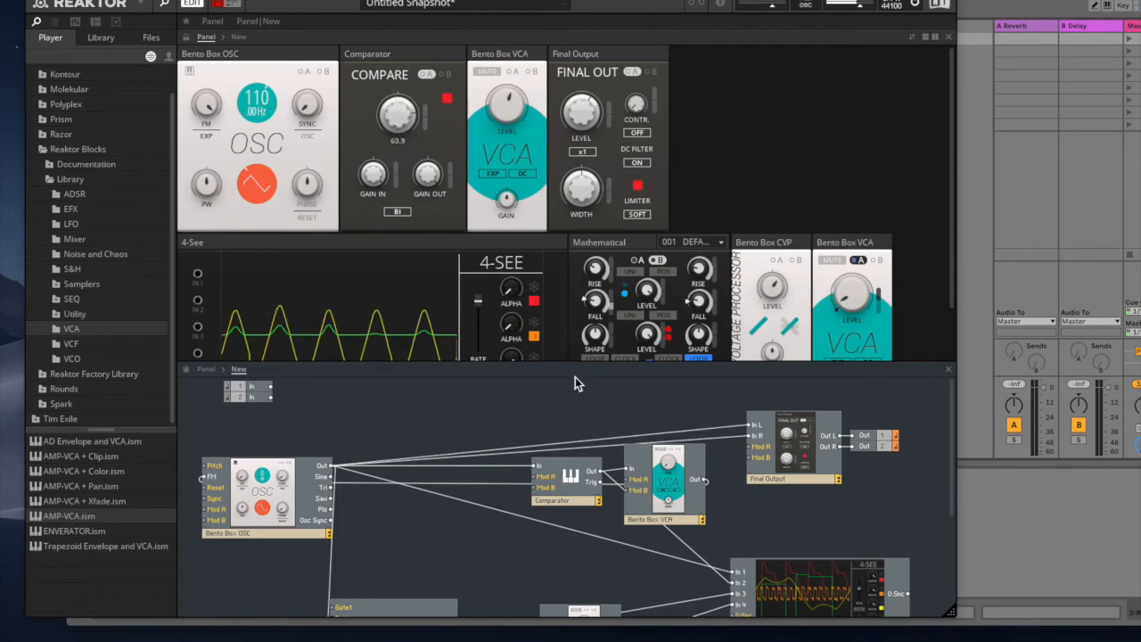
Space the Comparator and its VCA apart in the structure so the FM feedback wiring is readable.
drag(555, 363, 542, 153)
drag(569, 293, 530, 294)
drag(654, 280, 658, 285)
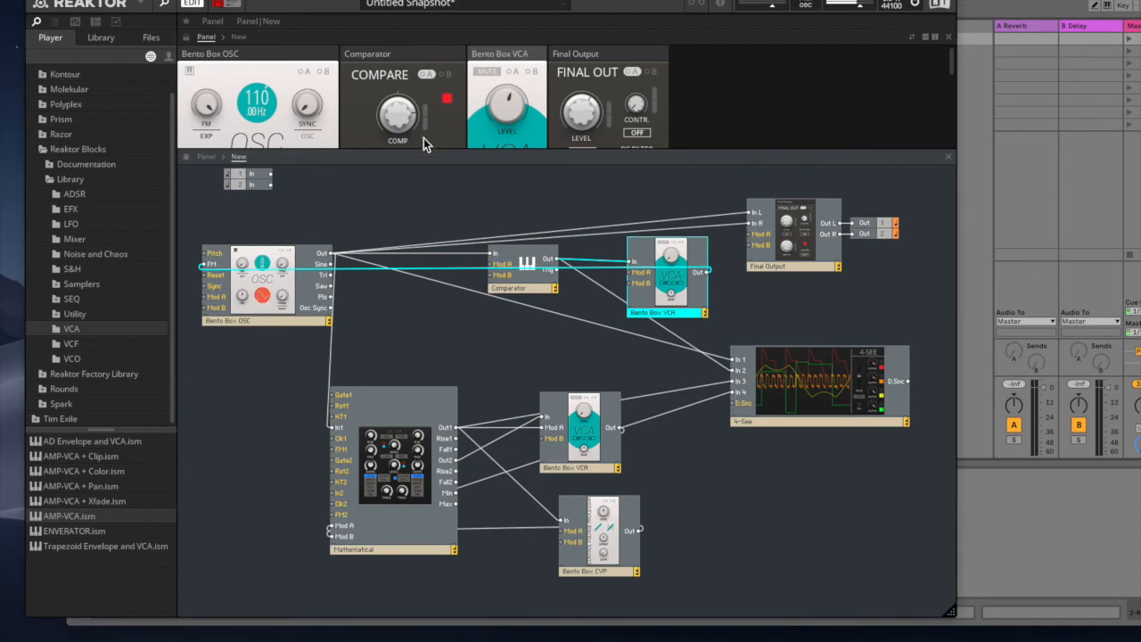
Patch Mathematical's Out2 into the Comparator VCA's Mod A, set that VCA's LEVEL to 0 and modulate it from A.
drag(408, 153, 407, 359)
scroll(399, 284, down, 1)
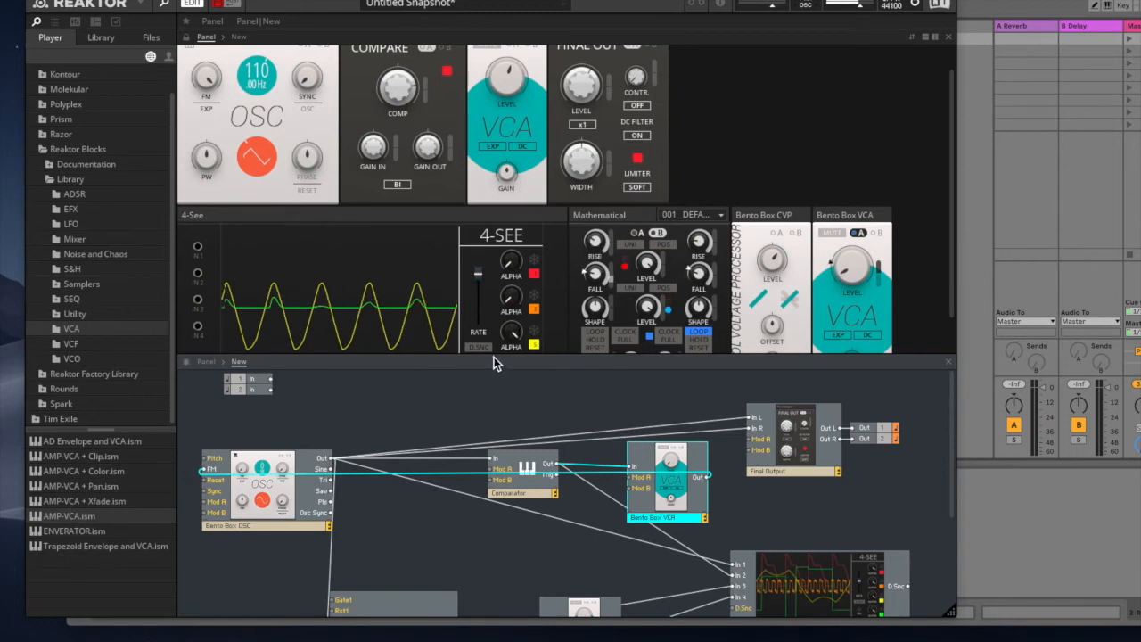
drag(498, 360, 472, 180)
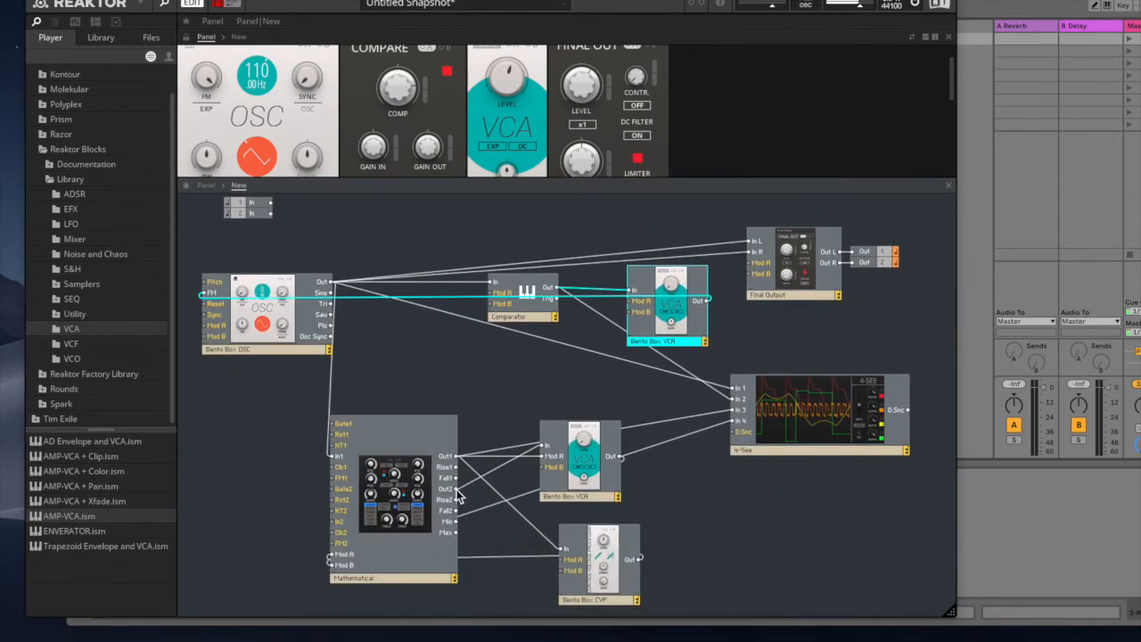
drag(456, 489, 633, 303)
drag(548, 183, 544, 319)
click(522, 380)
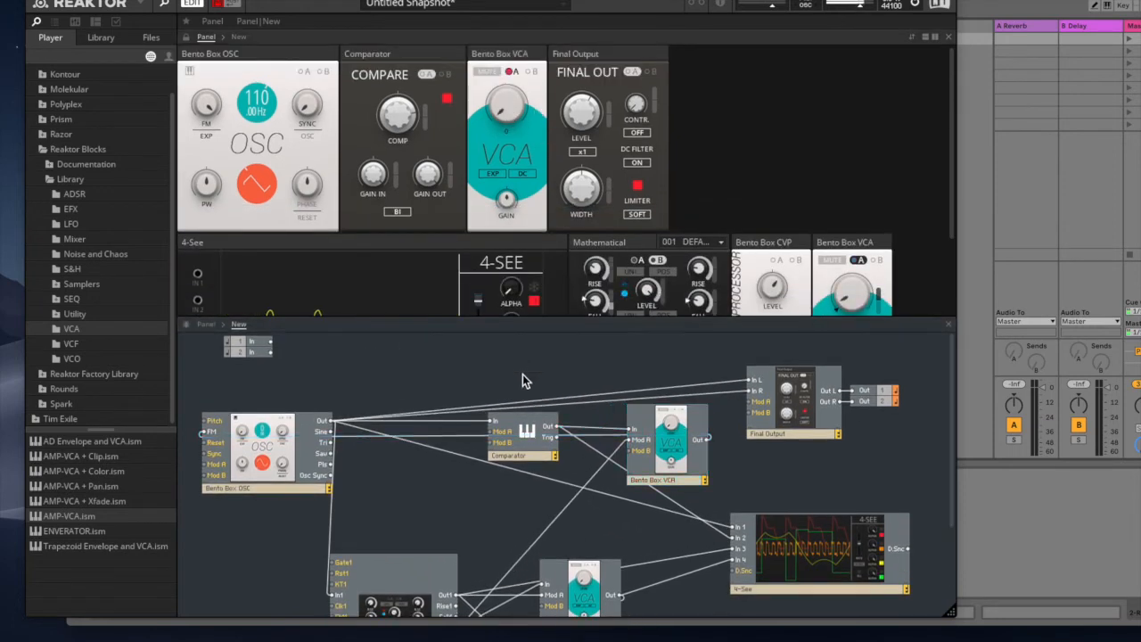
click(512, 71)
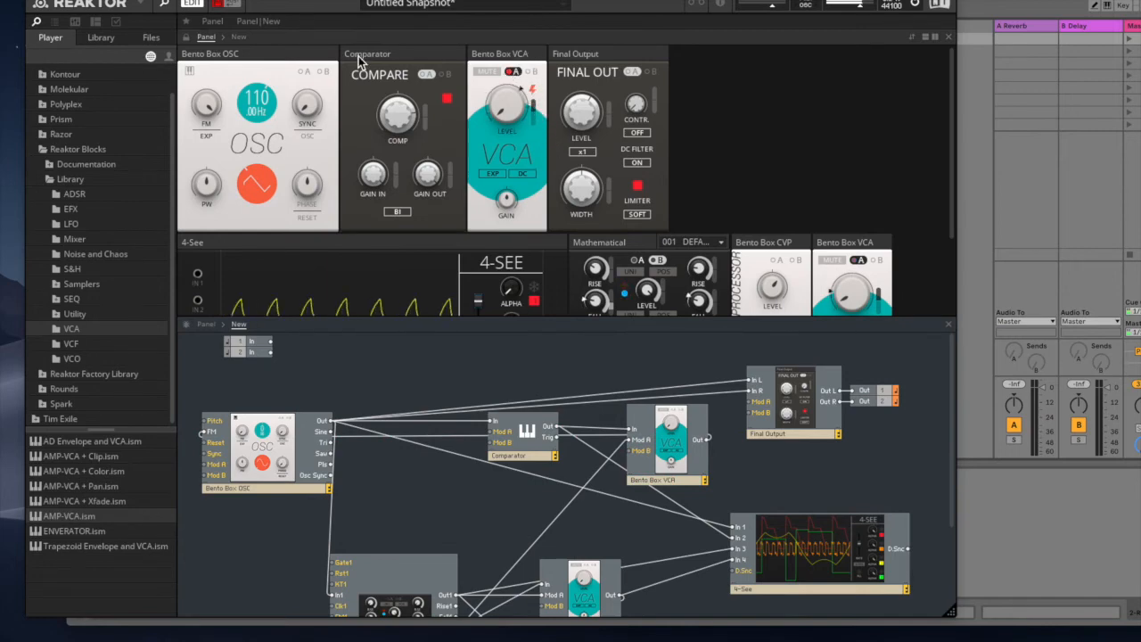
Tune the oscillator to 233.08 Hz, readjust the Comparator's COMP and lower the Final Output LEVEL.
mouse_move(263, 104)
mouse_down()
mouse_move(266, 79)
mouse_move(265, 89)
mouse_up()
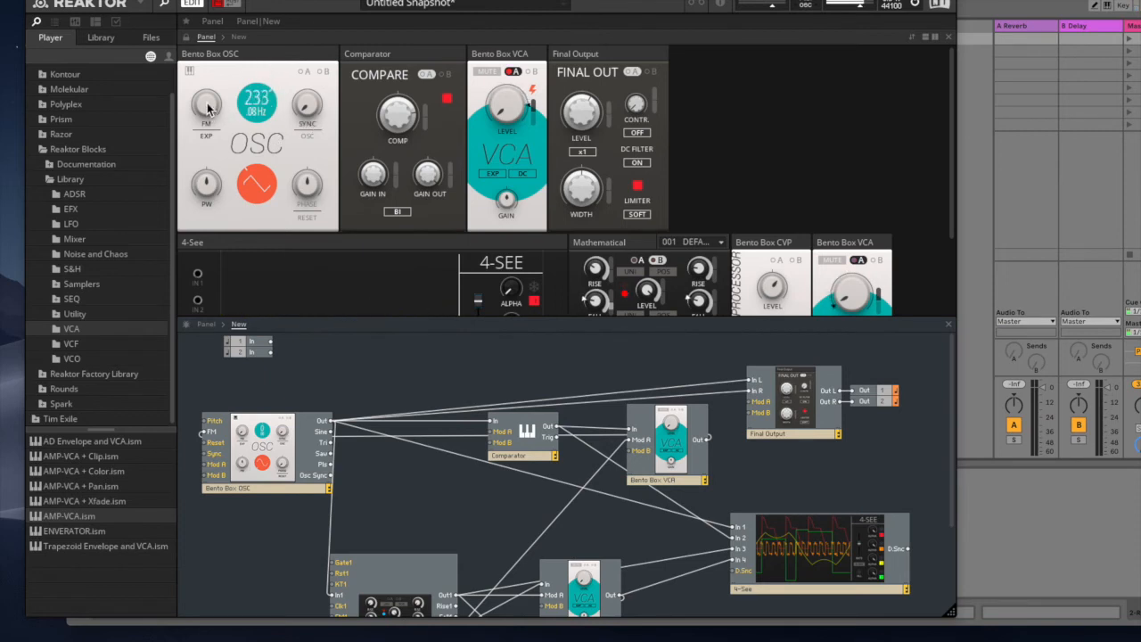
drag(417, 123, 414, 151)
drag(581, 110, 585, 163)
Bring the full Mathematical panel into view and adjust its second channel's RISE and FALL and first channel's RISE.
drag(555, 319, 576, 454)
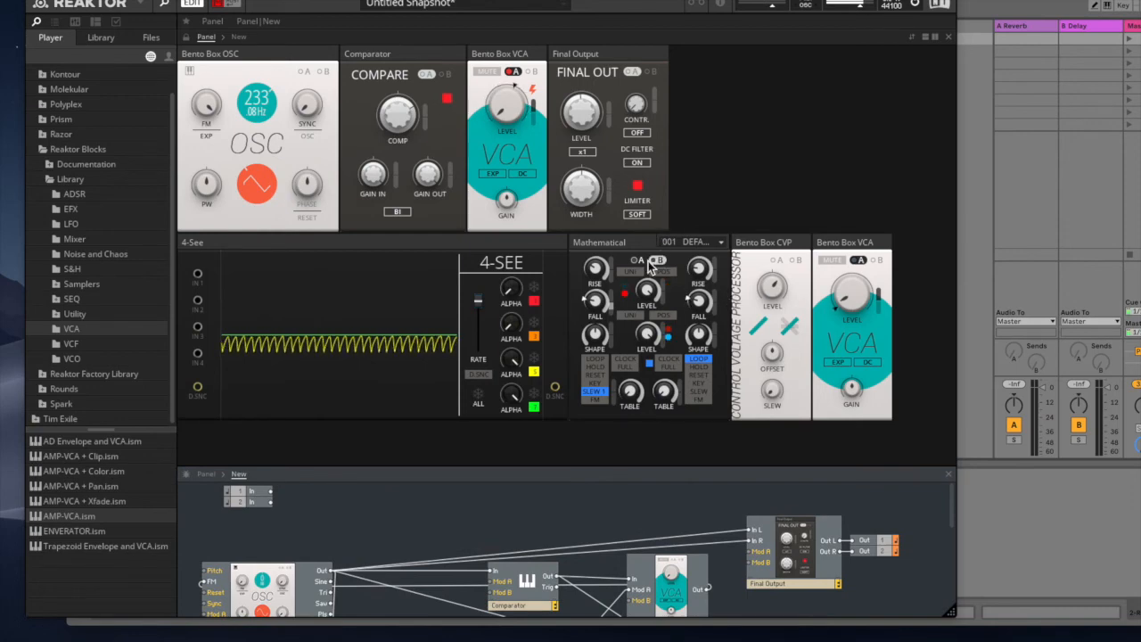
mouse_move(700, 303)
mouse_down()
mouse_move(701, 330)
mouse_move(698, 301)
mouse_move(698, 316)
mouse_up()
drag(702, 264, 701, 157)
drag(593, 271, 593, 304)
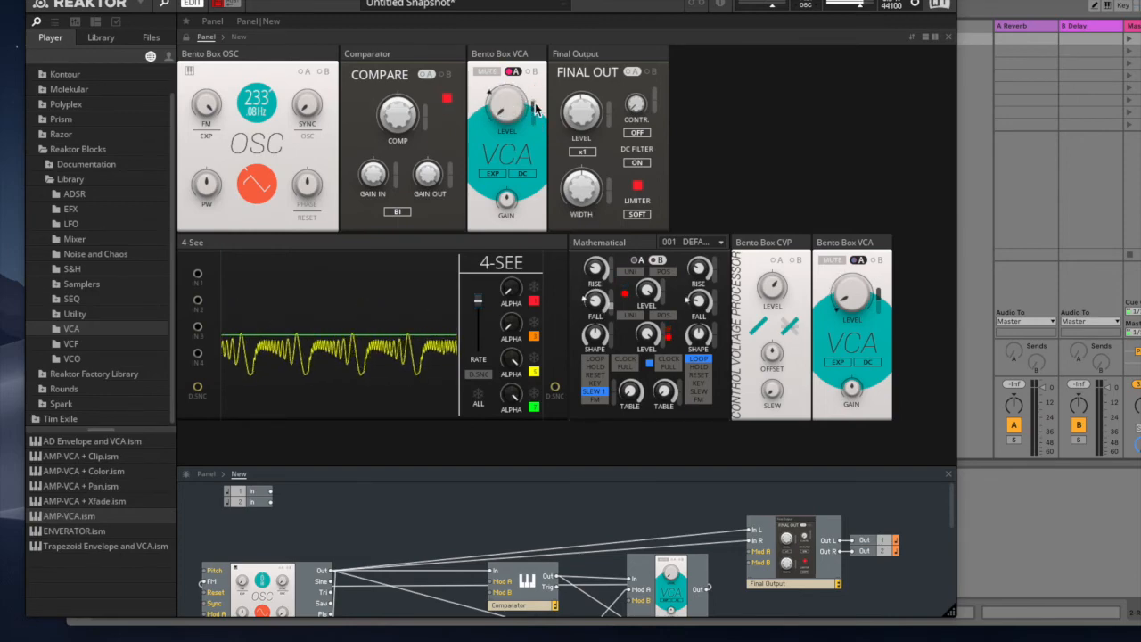
Tune the oscillator to 87.31 Hz, morph its waveform past triangle and readjust Mathematical's RISE and FALL times.
drag(270, 123, 263, 133)
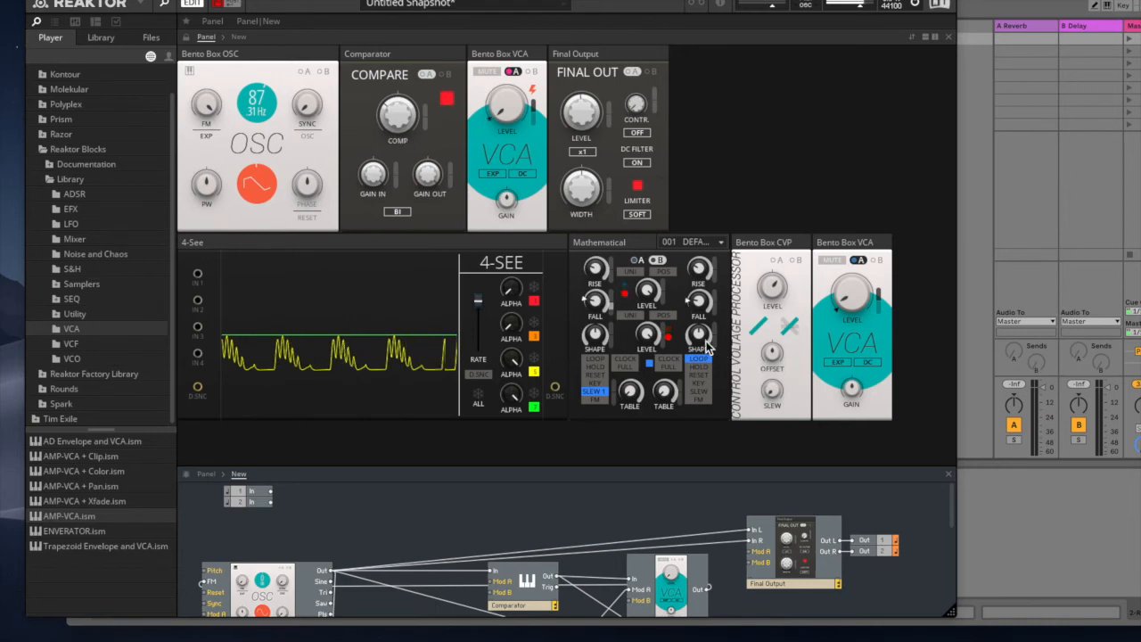
drag(594, 271, 594, 229)
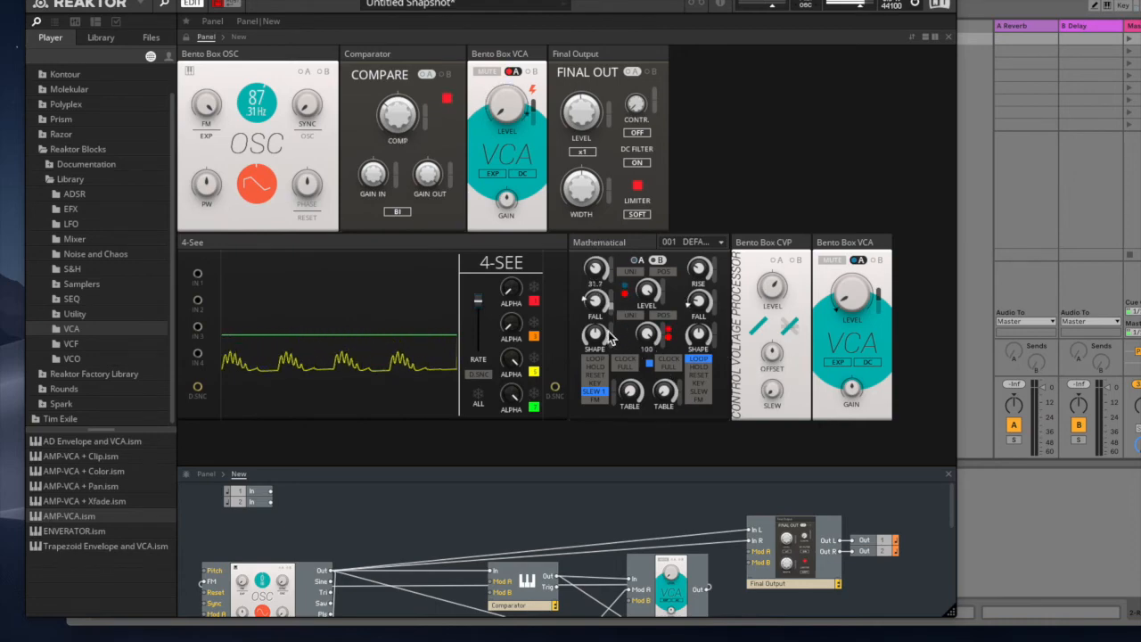
drag(598, 273, 600, 356)
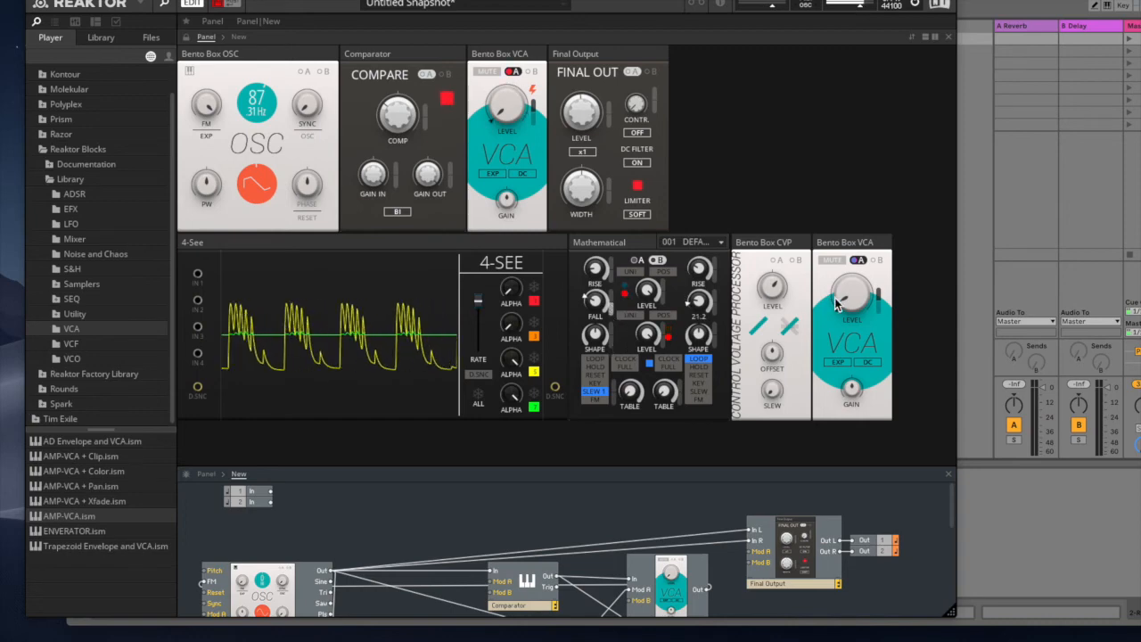
drag(699, 301, 700, 229)
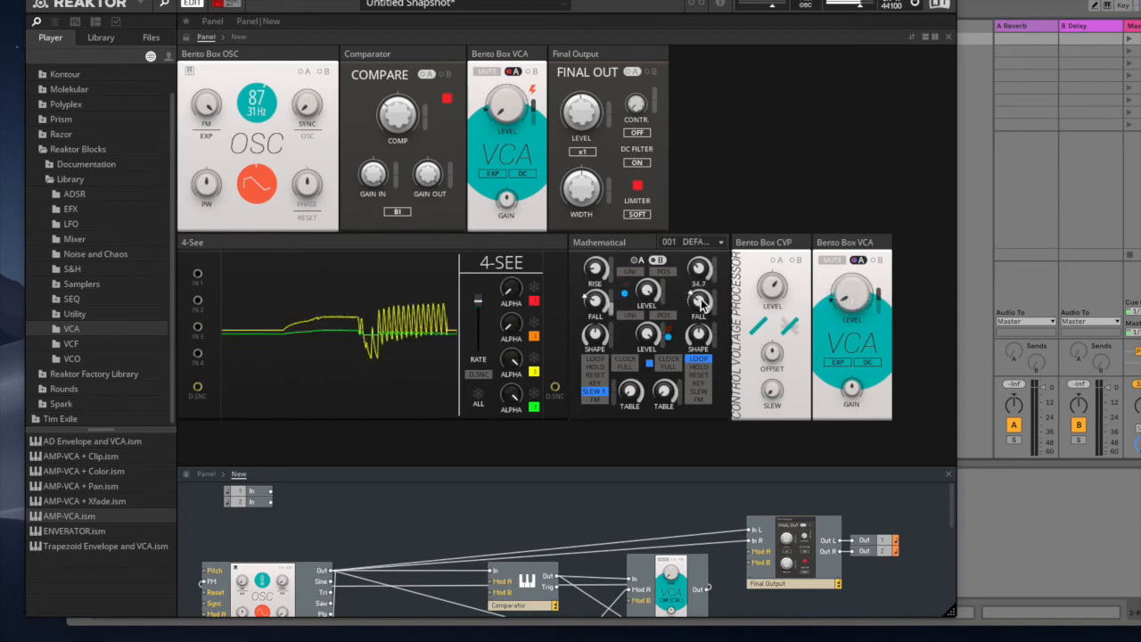
Retune the oscillator to 61.74 Hz, 9.72 Hz and 36.71 Hz while varying the Comparator's COMP.
drag(256, 106, 265, 126)
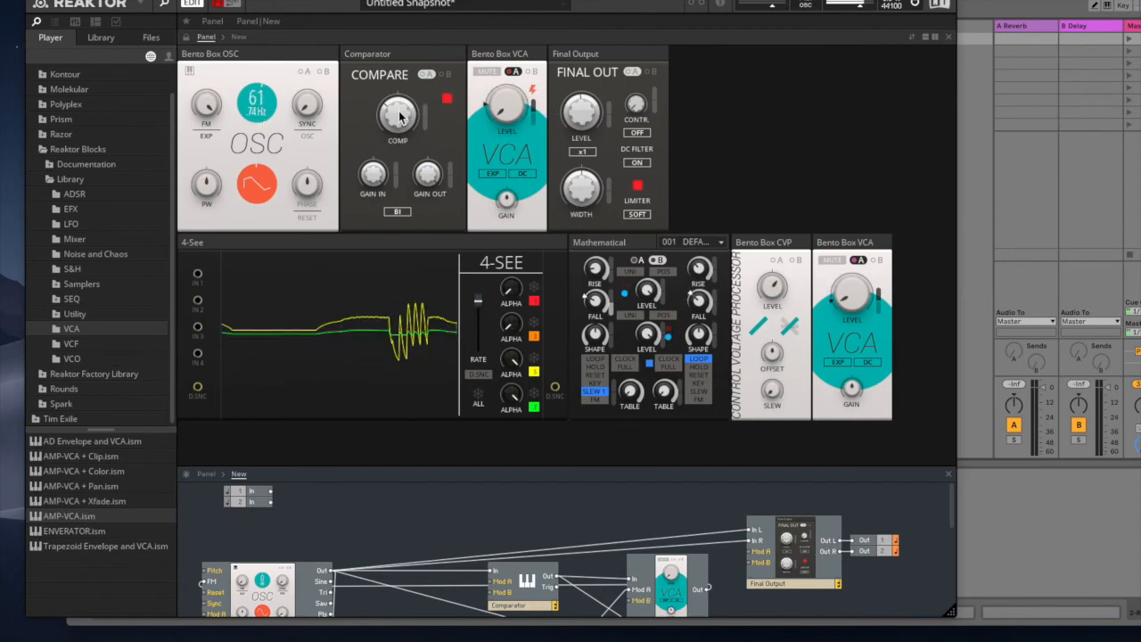
drag(398, 98, 392, 32)
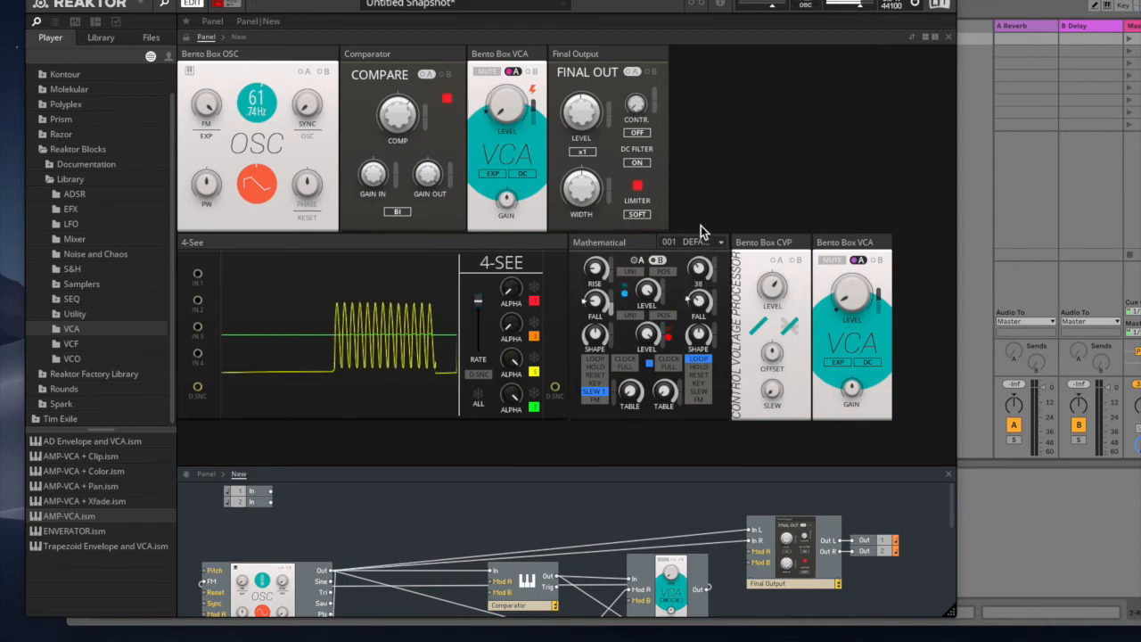
drag(264, 112, 284, 182)
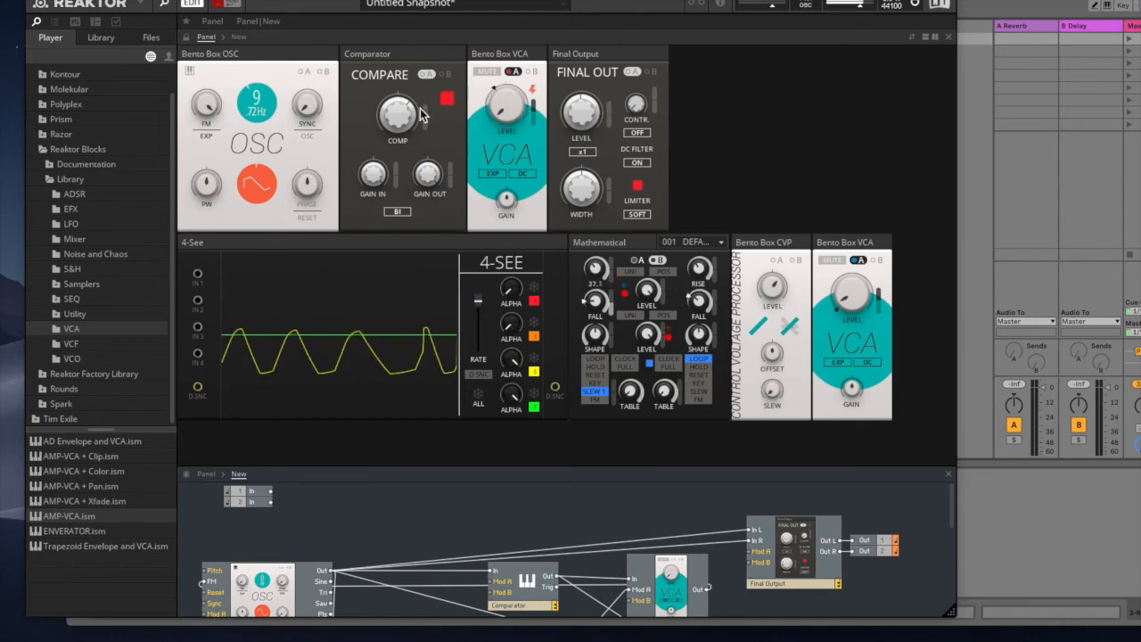
drag(422, 114, 388, 71)
drag(261, 107, 263, 45)
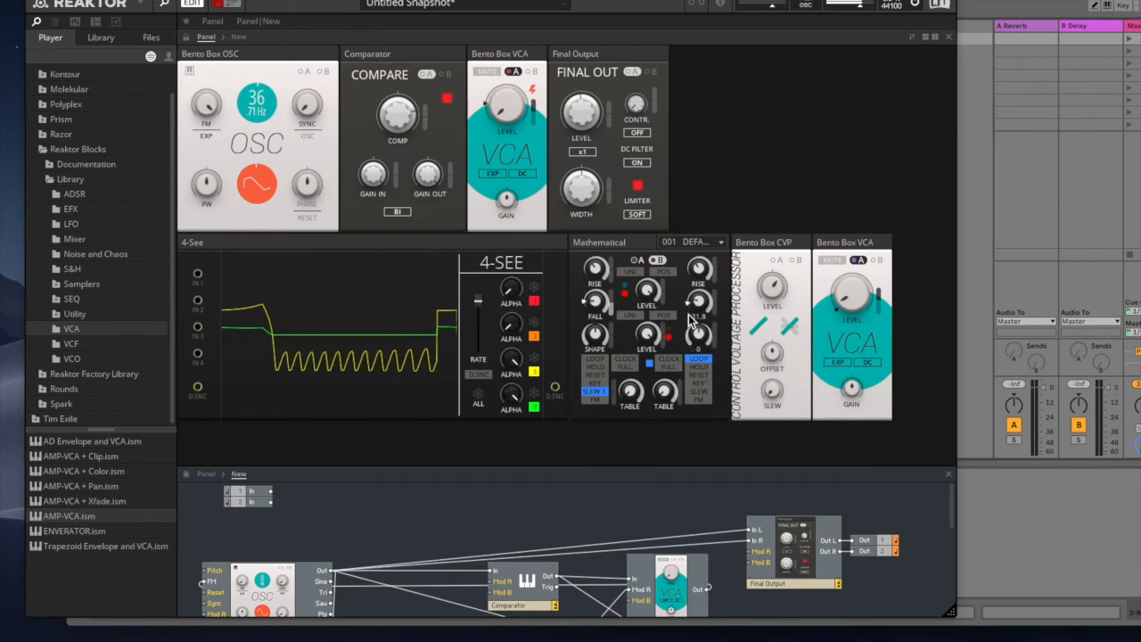
Readjust the RISE and FALL of Mathematical's first channel and tune the oscillator to 138.59 Hz.
drag(598, 268, 596, 235)
drag(596, 300, 617, 325)
drag(269, 103, 262, 52)
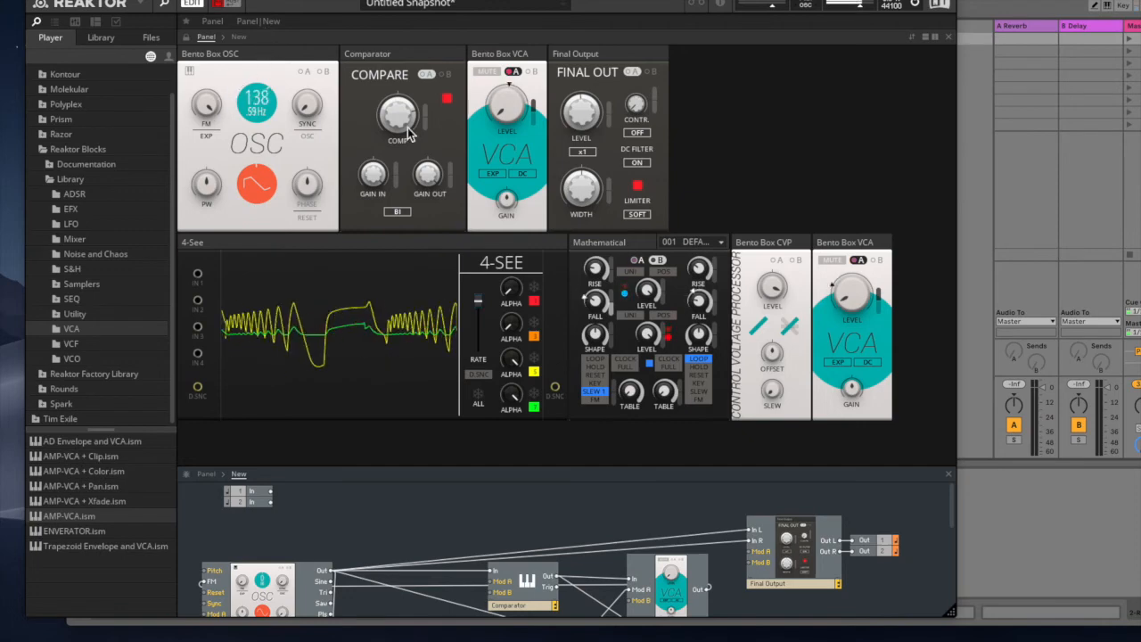
Set COMP to 0, the Final Output LEVEL to about 29.4, and Mathematical's second-channel FALL to about 36.9, readjusting its RISE.
mouse_move(401, 114)
mouse_down()
mouse_move(417, 228)
mouse_move(414, 200)
mouse_up()
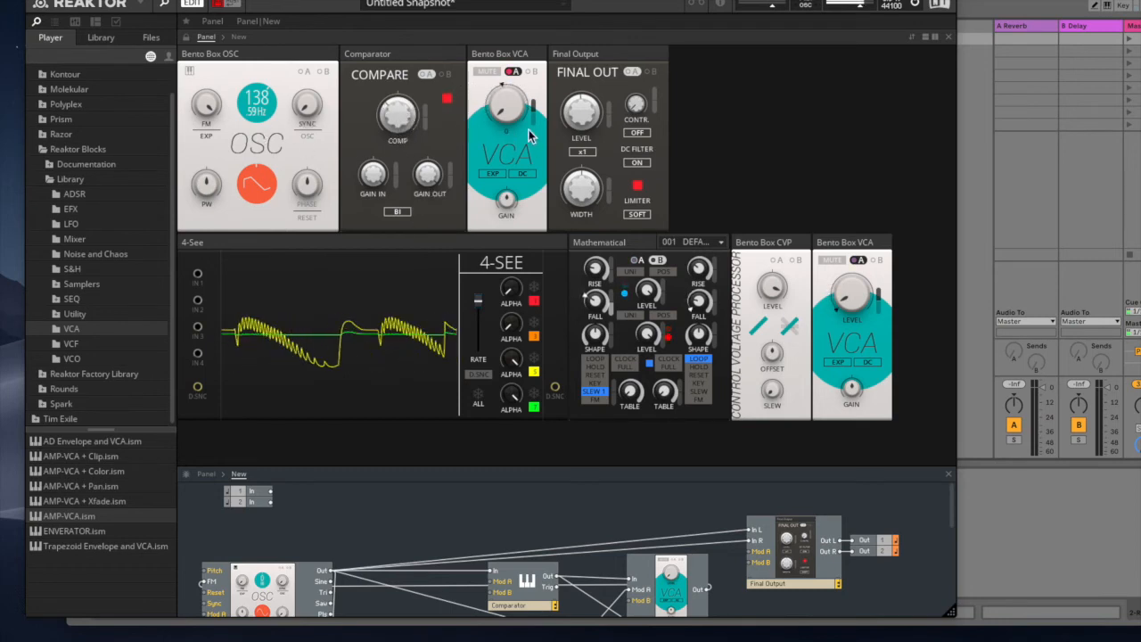
drag(414, 98, 413, 79)
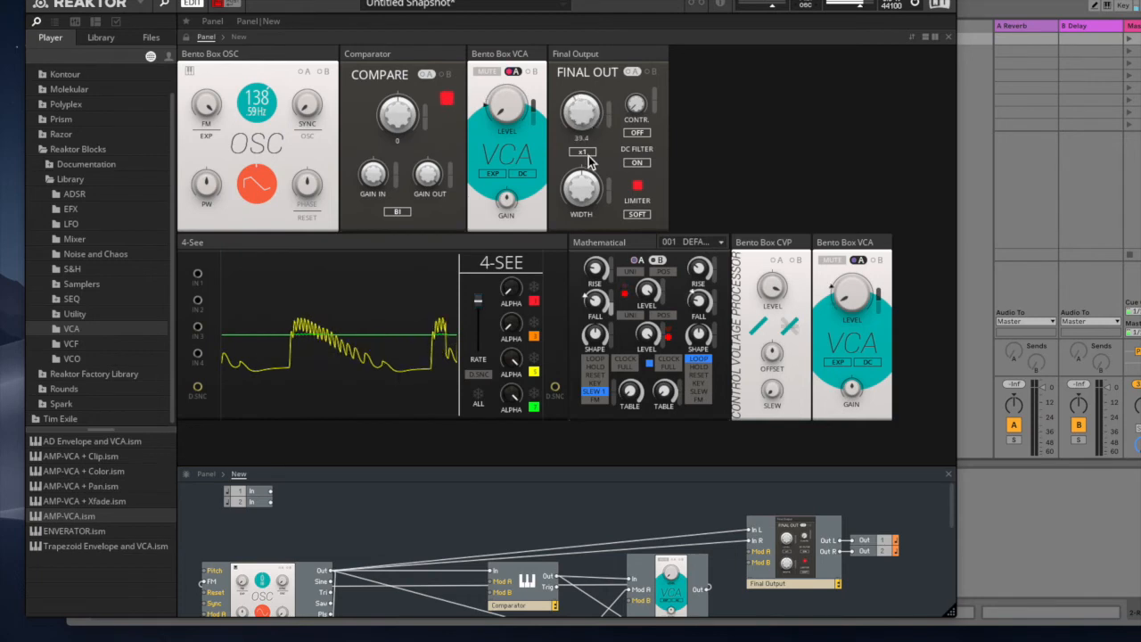
drag(699, 272, 699, 349)
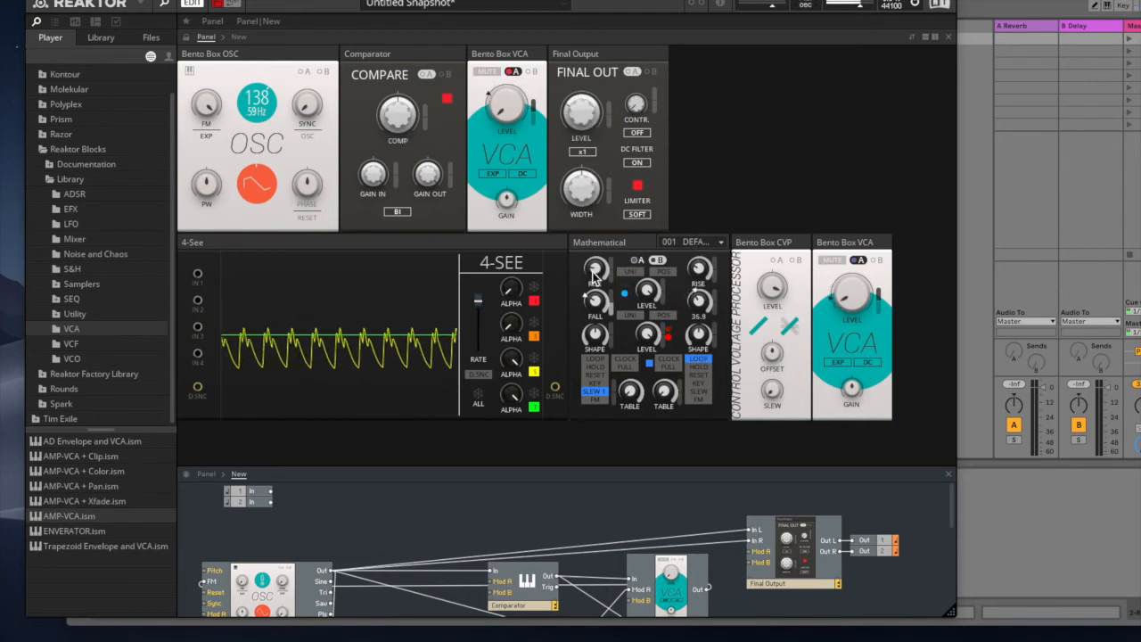
Readjust Mathematical's second-channel RISE, tune the oscillator down to 19.45 Hz and switch its FM mode to LIN TZ.
drag(698, 265, 697, 161)
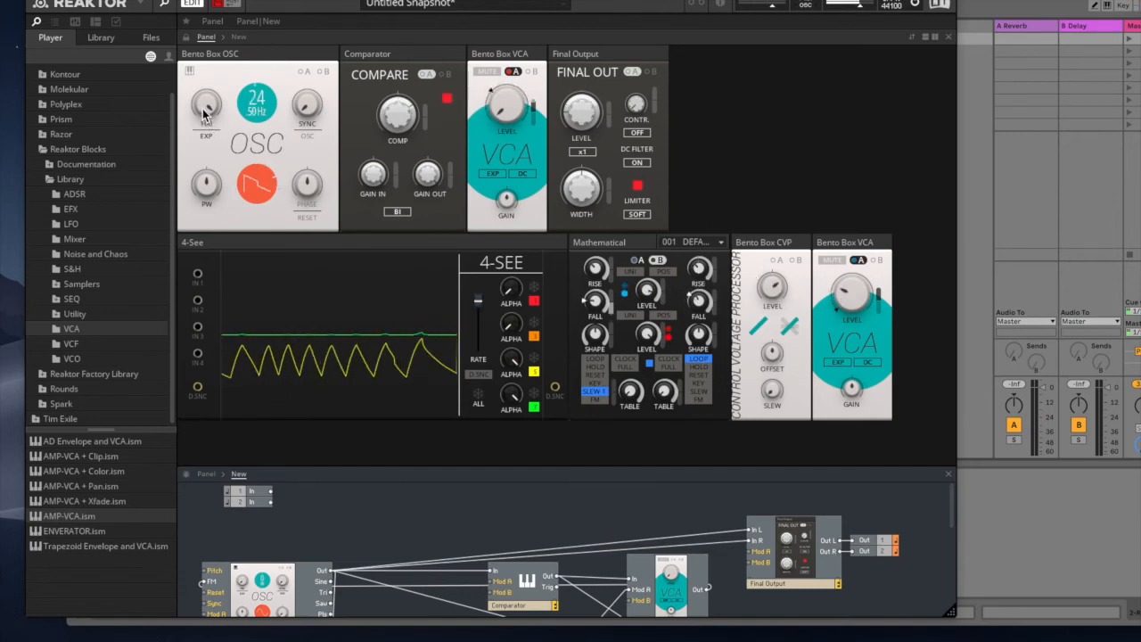
drag(252, 103, 207, 142)
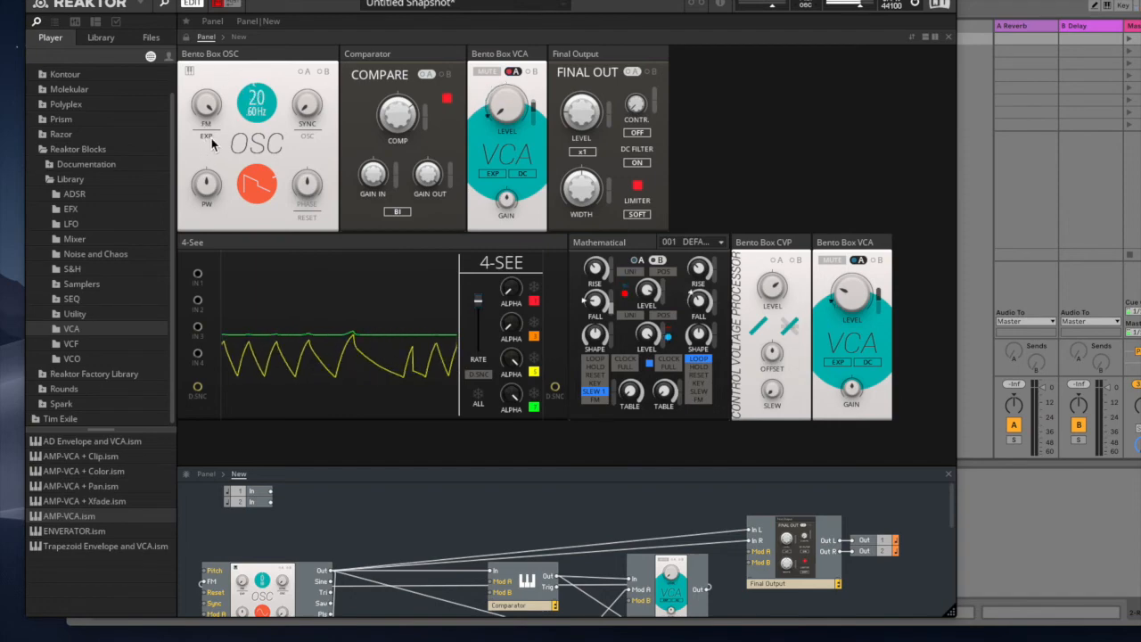
click(204, 137)
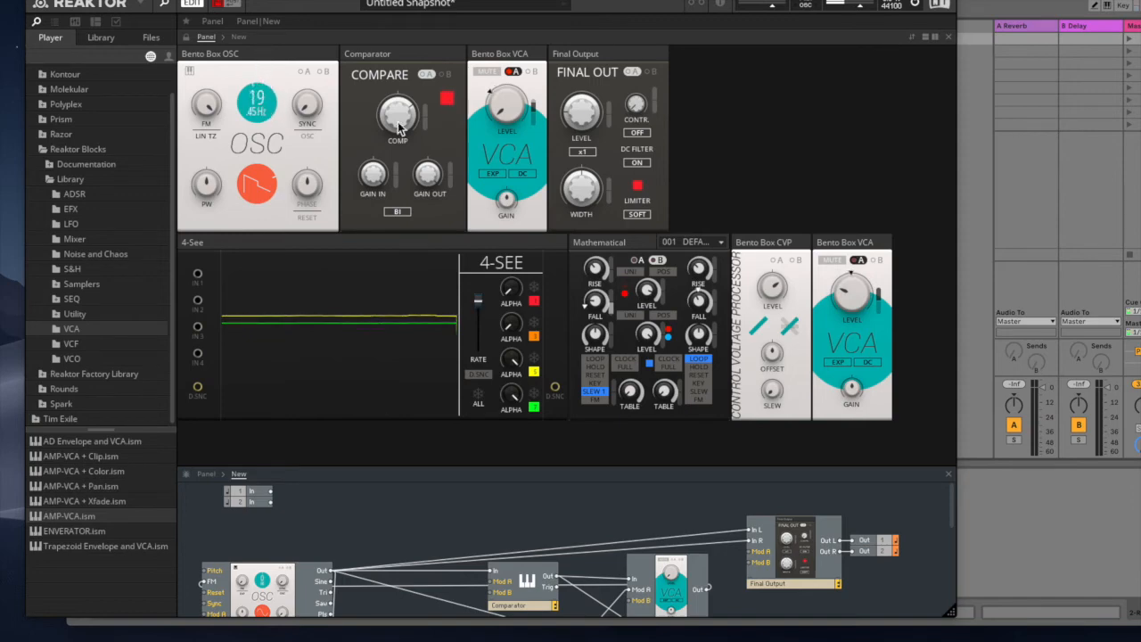
Readjust Mathematical's first-channel RISE and vary the Comparator's COMP with the oscillator tuned to 11.56 Hz.
drag(598, 274, 597, 221)
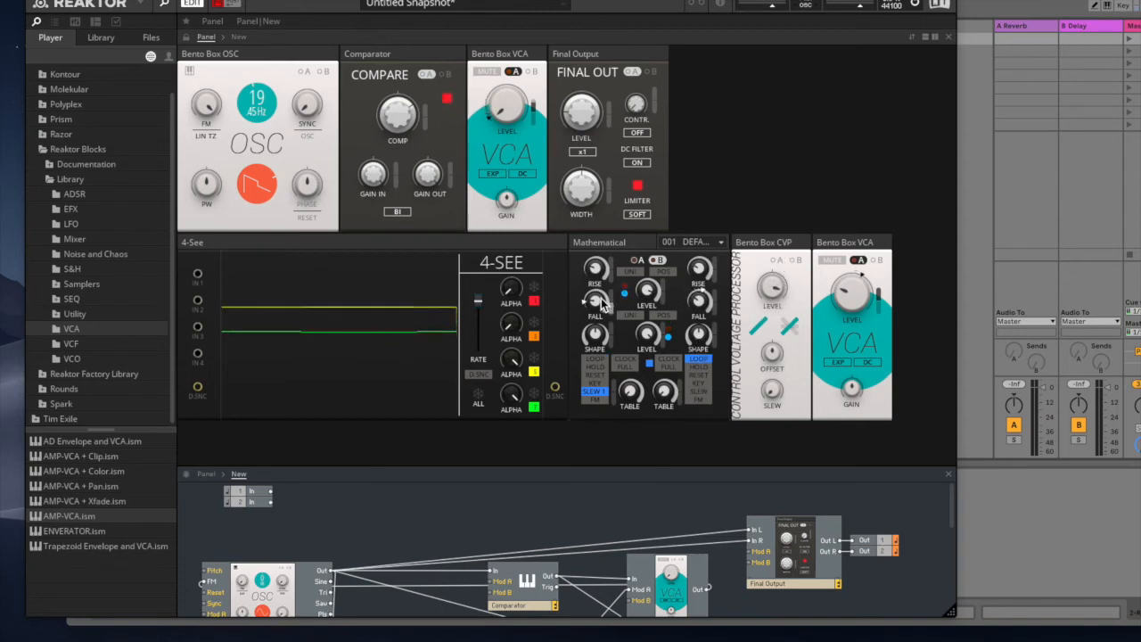
drag(599, 269, 596, 216)
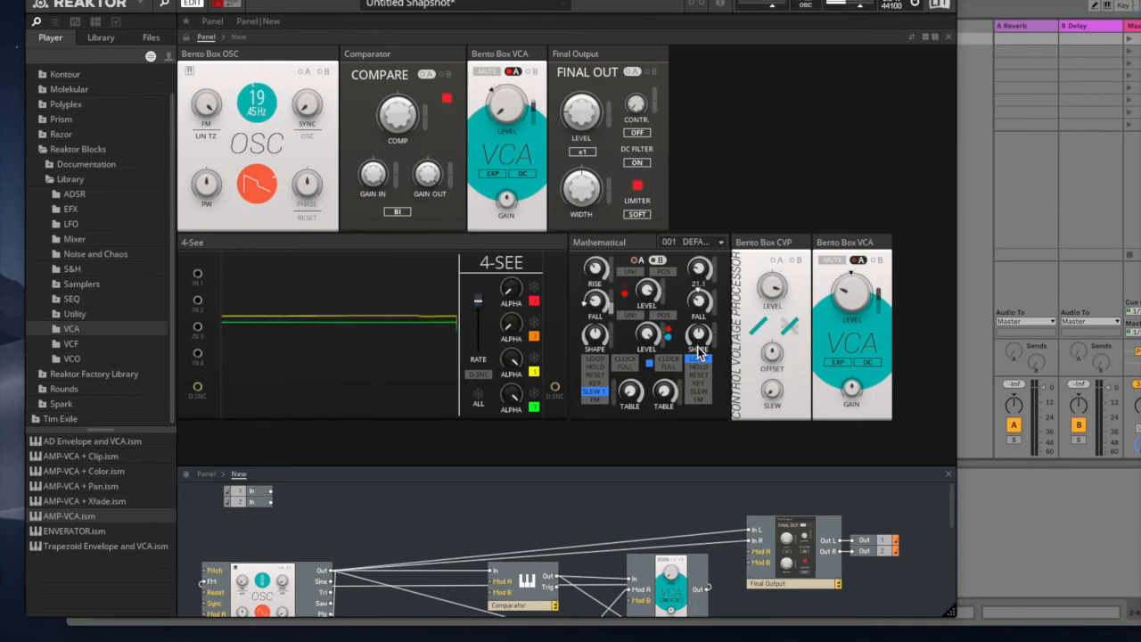
drag(399, 114, 386, 227)
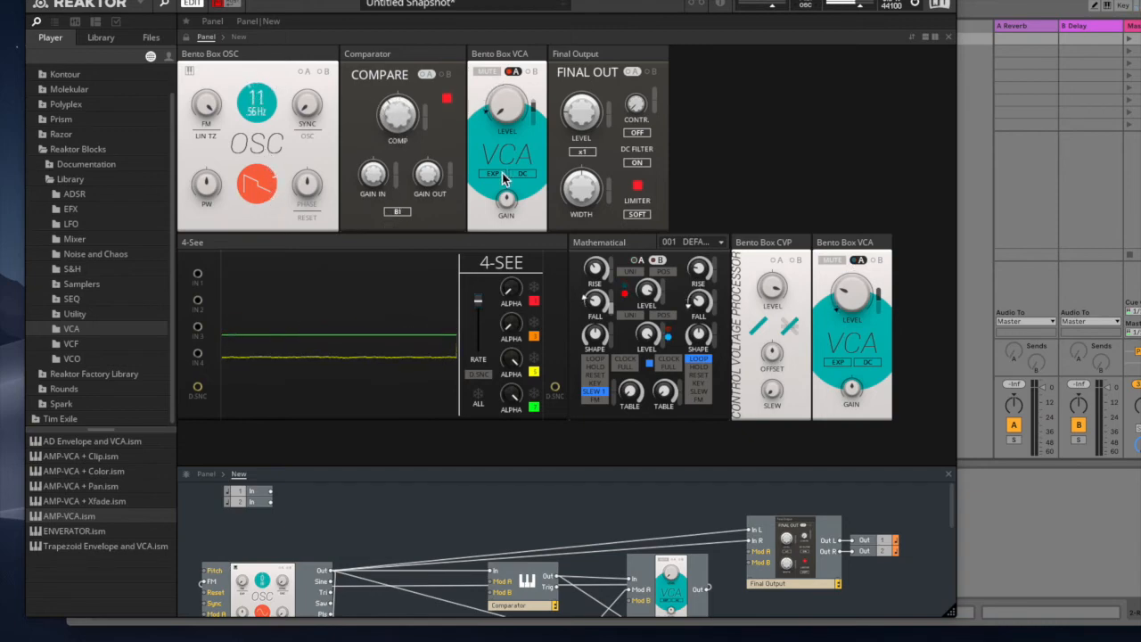
mouse_move(405, 109)
mouse_down()
mouse_move(397, 10)
mouse_move(397, 102)
mouse_up()
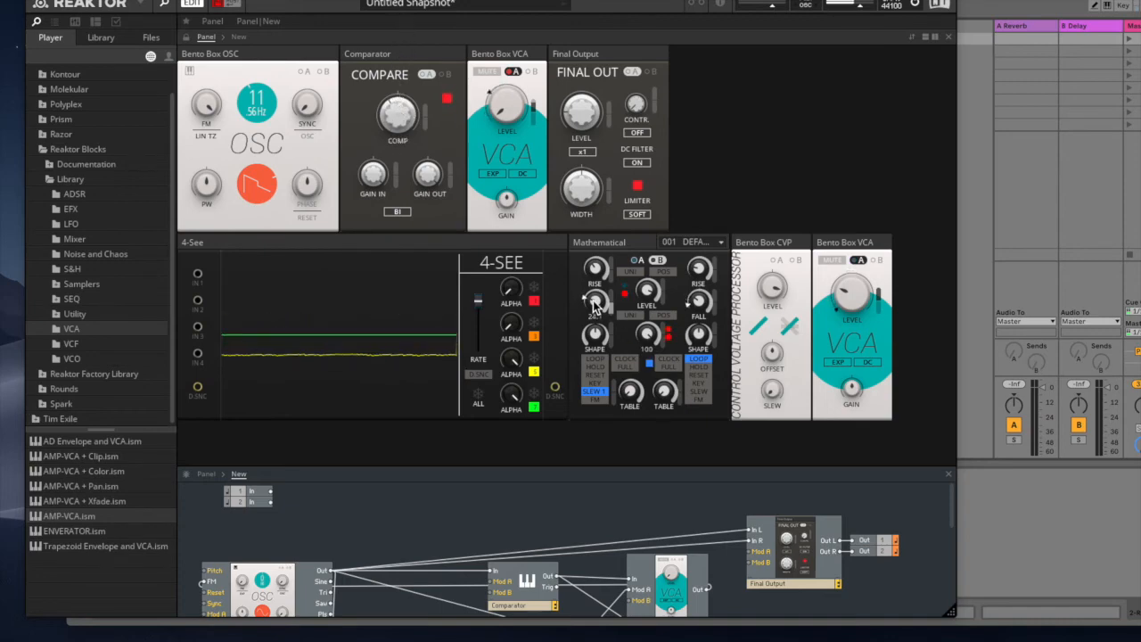
Set Mathematical's first-channel RISE to about 12.8 and readjust the second channel's RISE and FALL.
drag(596, 267, 595, 432)
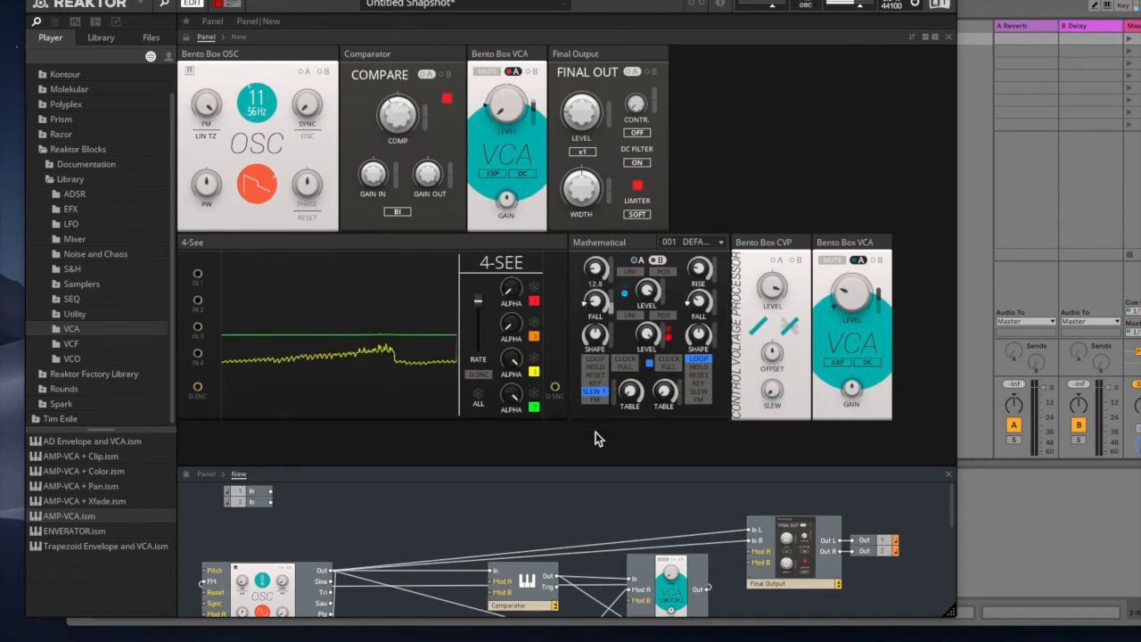
drag(701, 268, 704, 203)
drag(701, 306, 701, 354)
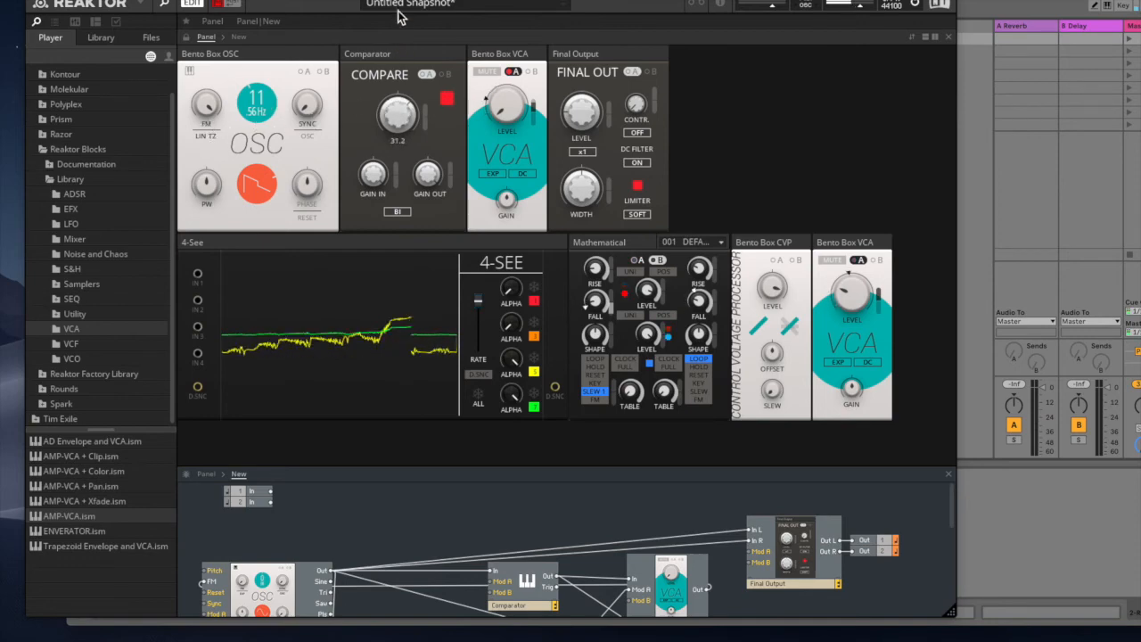
Sweep the Comparator's COMP down to about -37.5, readjust Mathematical's second-channel FALL, and tune the oscillator to 8.18 Hz in EXP mode.
drag(398, 14, 405, 68)
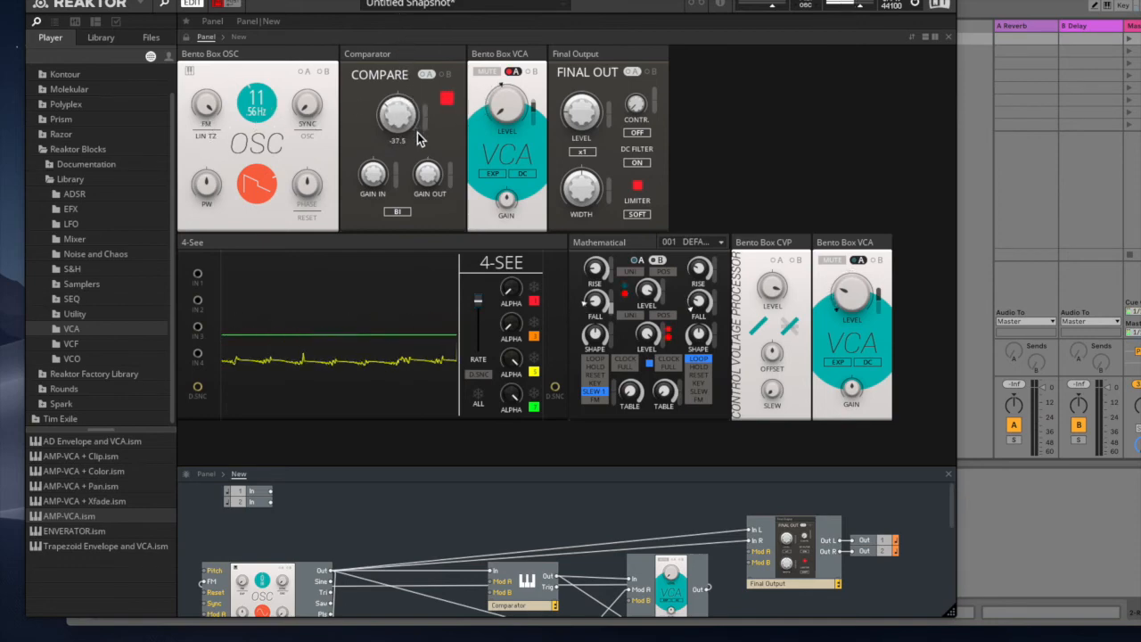
drag(697, 317, 697, 328)
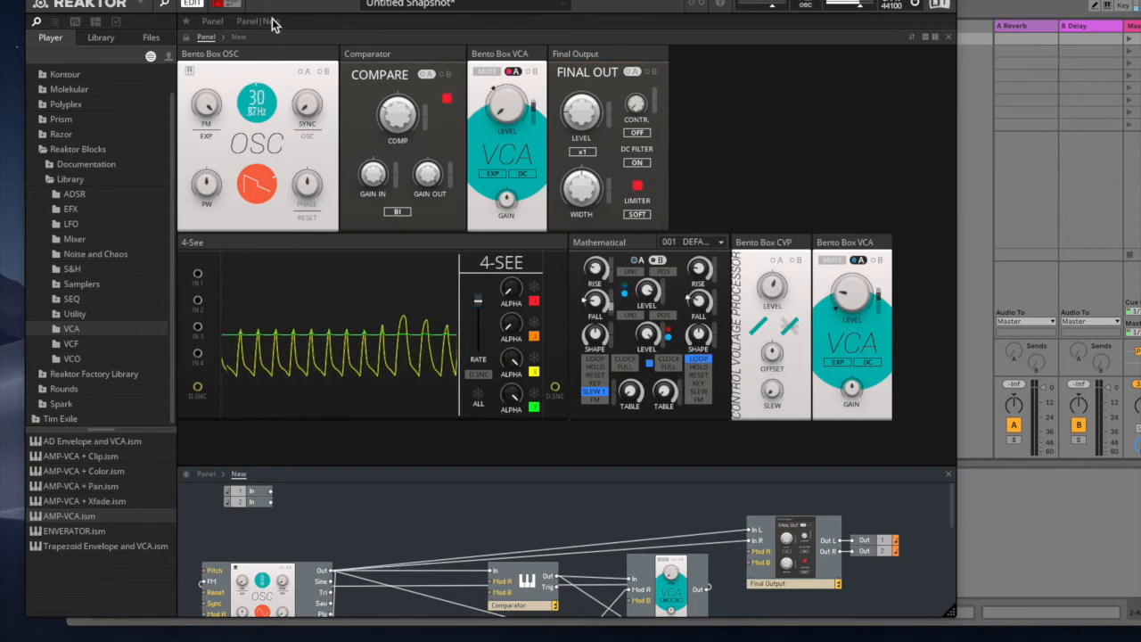
drag(272, 19, 271, 90)
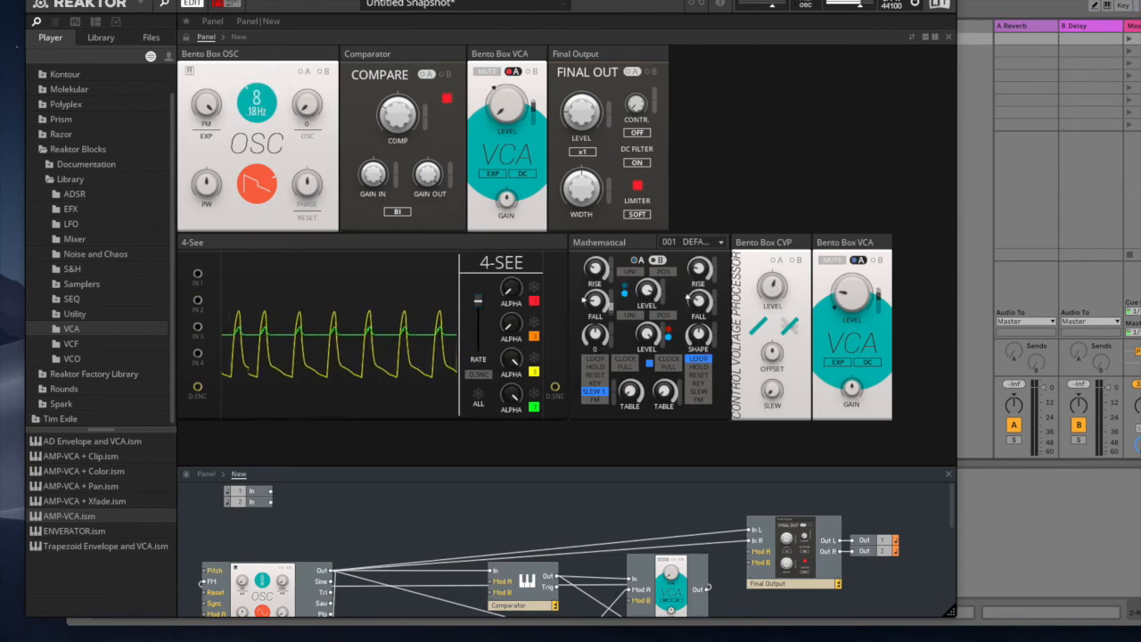
Enlarge the window and structure view, and move the Mathematical and Bento Box CVP blocks down to free space.
drag(624, 467, 602, 203)
scroll(773, 562, down, 2)
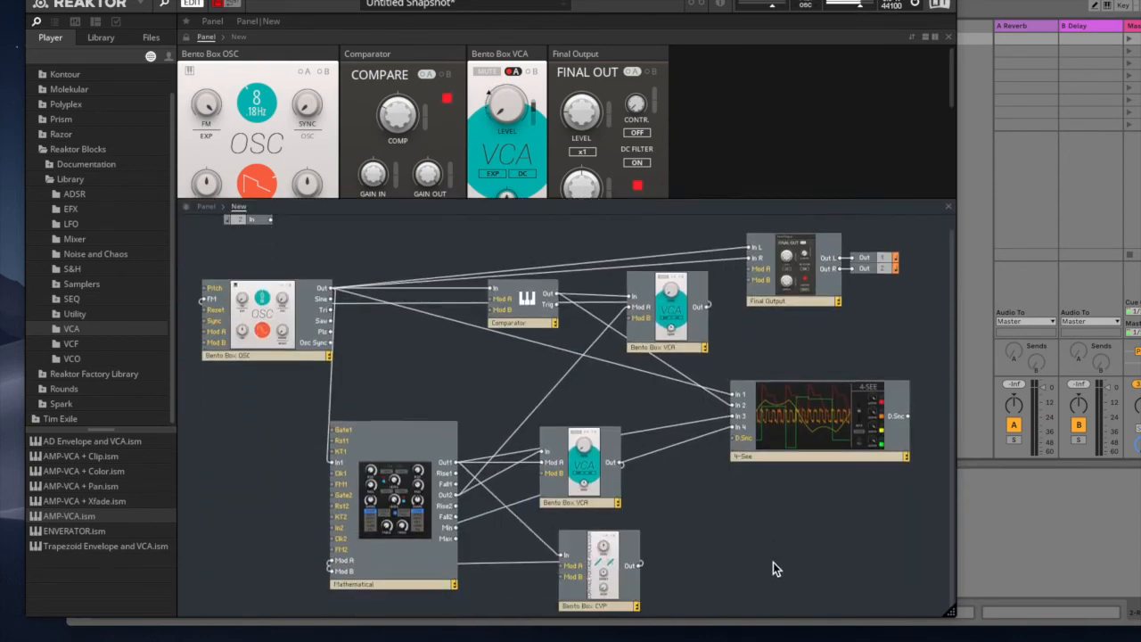
drag(948, 615, 967, 629)
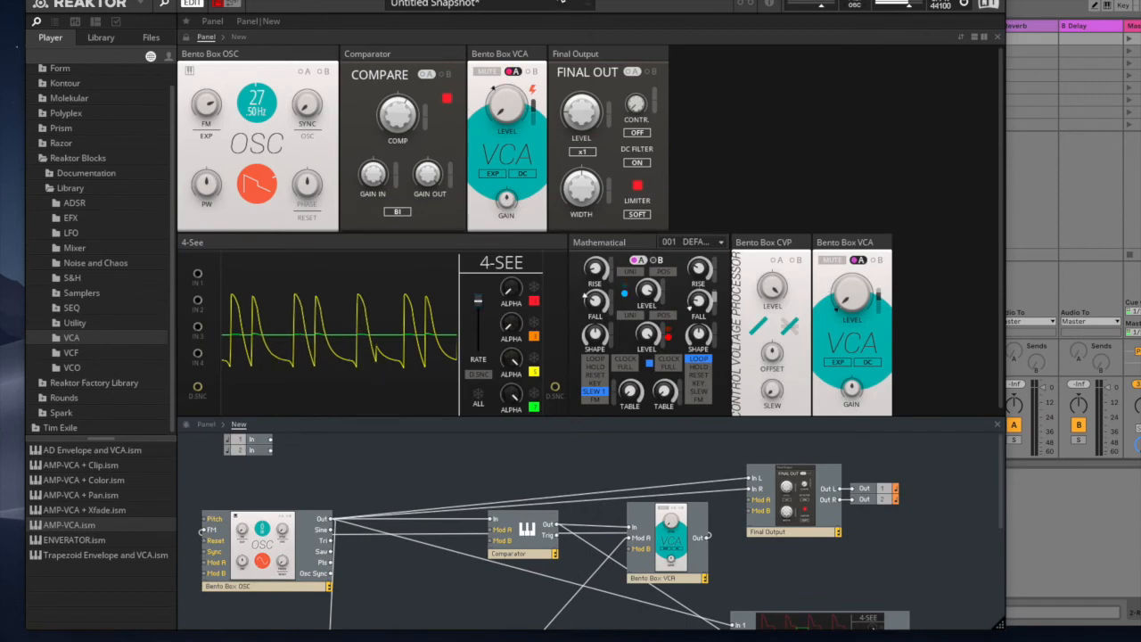
drag(615, 2, 590, 2)
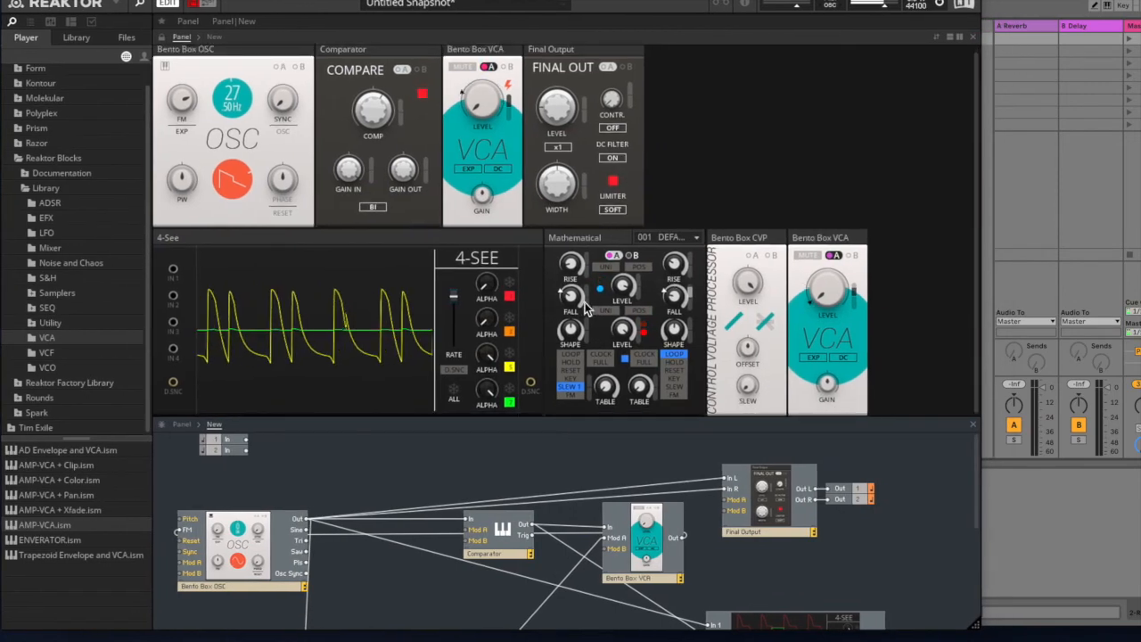
drag(517, 419, 539, 114)
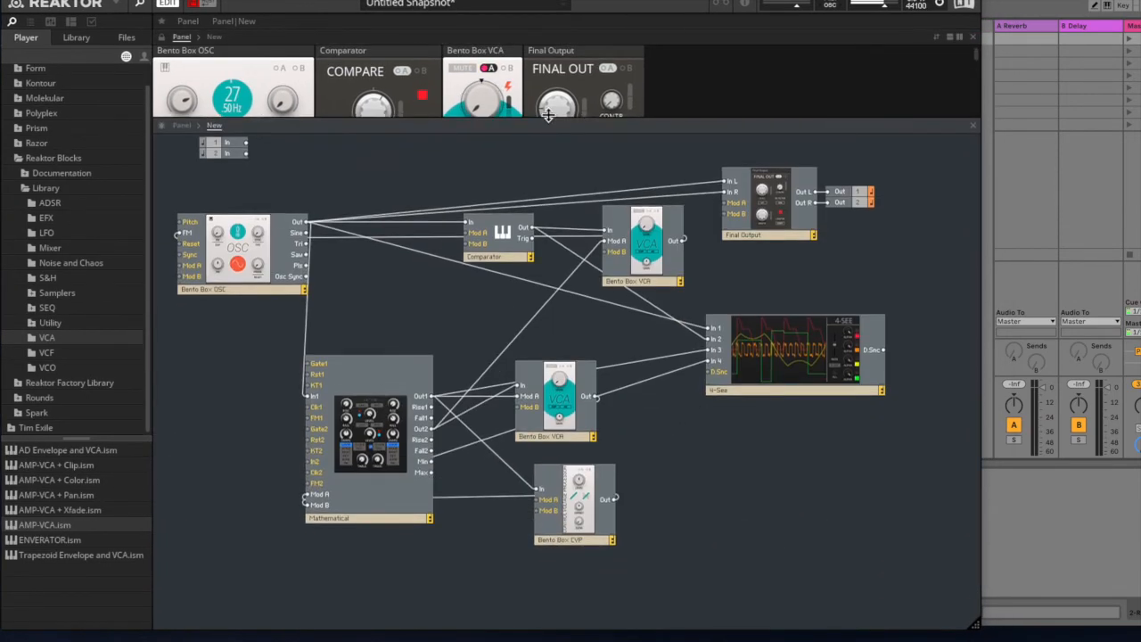
drag(370, 428, 354, 483)
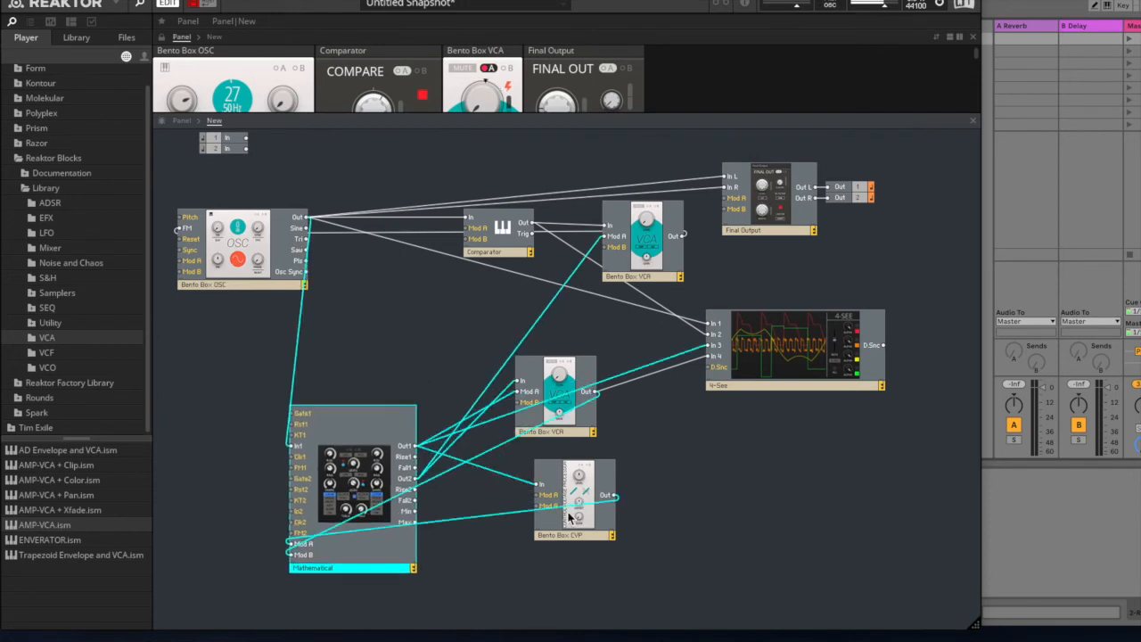
drag(572, 517, 546, 566)
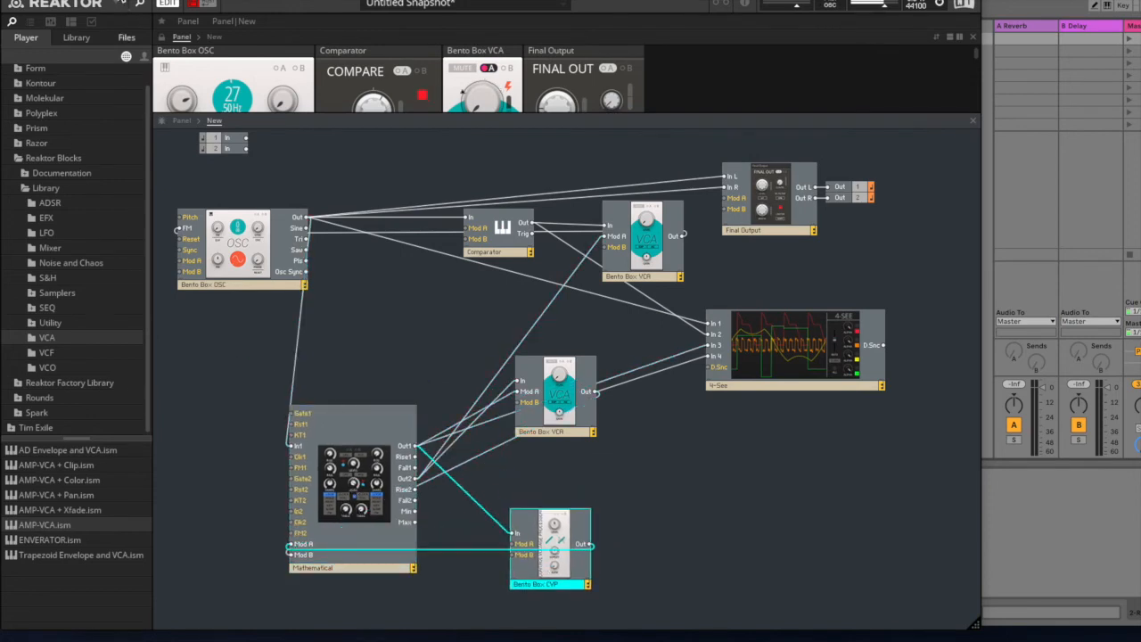
drag(553, 1, 626, 1)
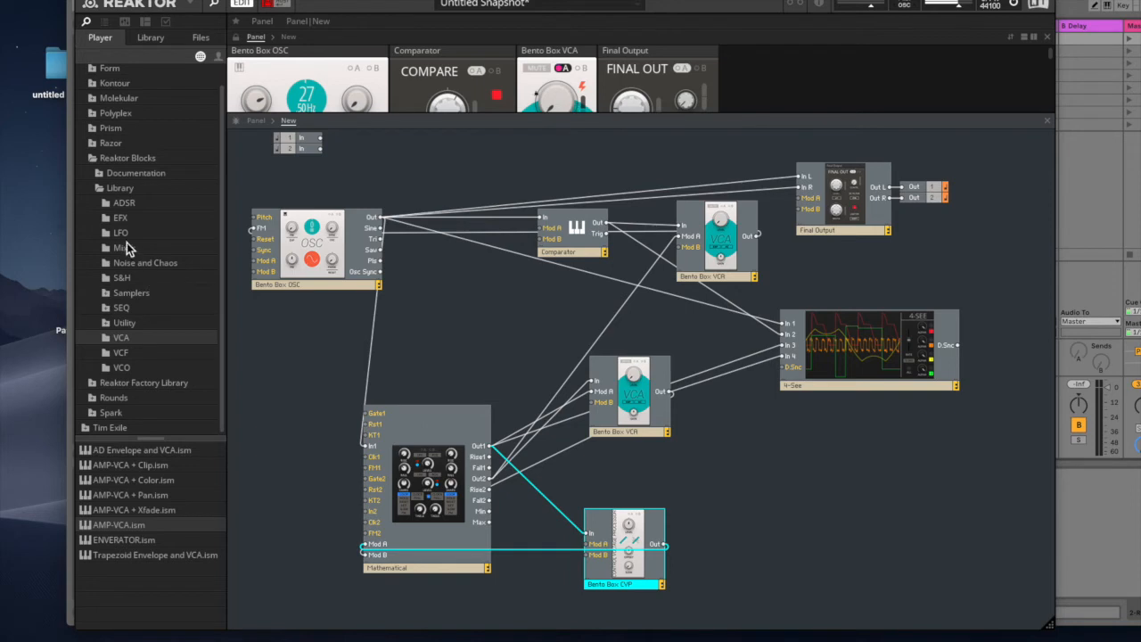
Add the FLT-Dual ZDF MM filter from the VCF library to the structure and place it below the 4-See scope.
click(121, 353)
scroll(189, 537, down, 2)
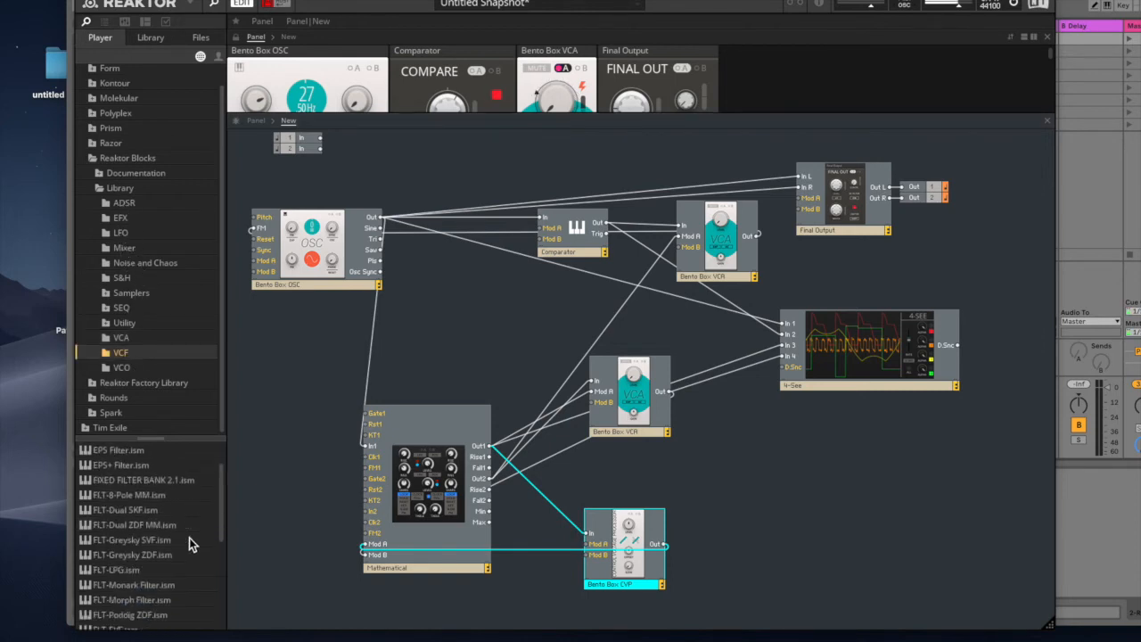
drag(123, 526, 550, 621)
scroll(549, 616, down, 10)
drag(500, 435, 540, 435)
scroll(755, 286, up, 5)
scroll(756, 291, up, 2)
drag(575, 586, 866, 400)
scroll(606, 316, up, 3)
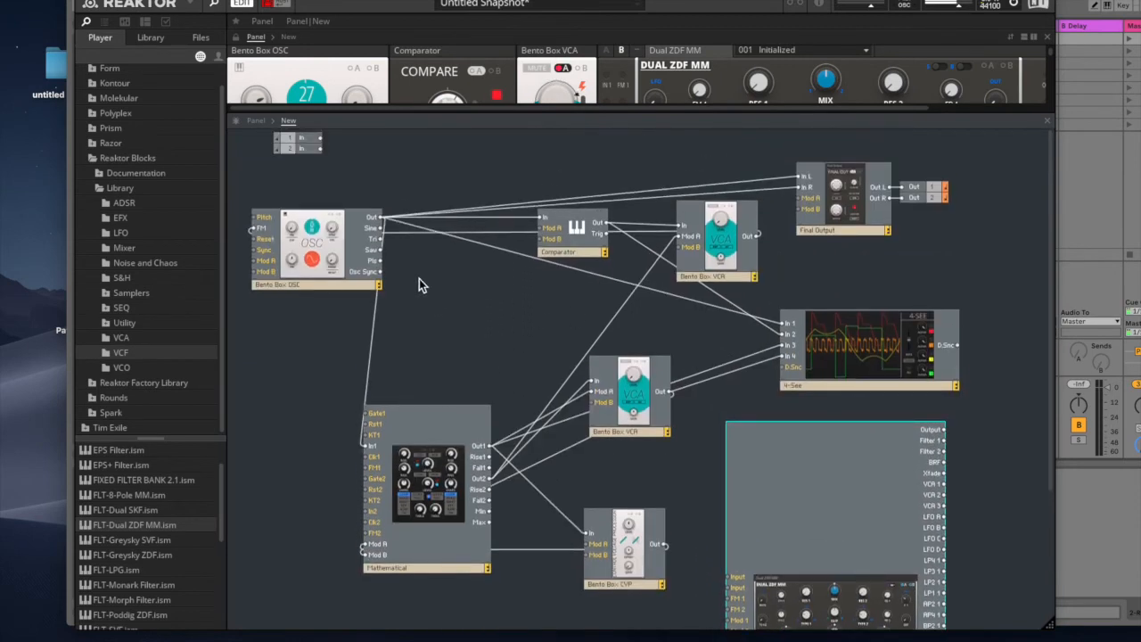
Wire the oscillator's Out to both Inputs of the Dual ZDF MM filter and move the filter beneath the Bento Box CVP.
drag(381, 219, 731, 576)
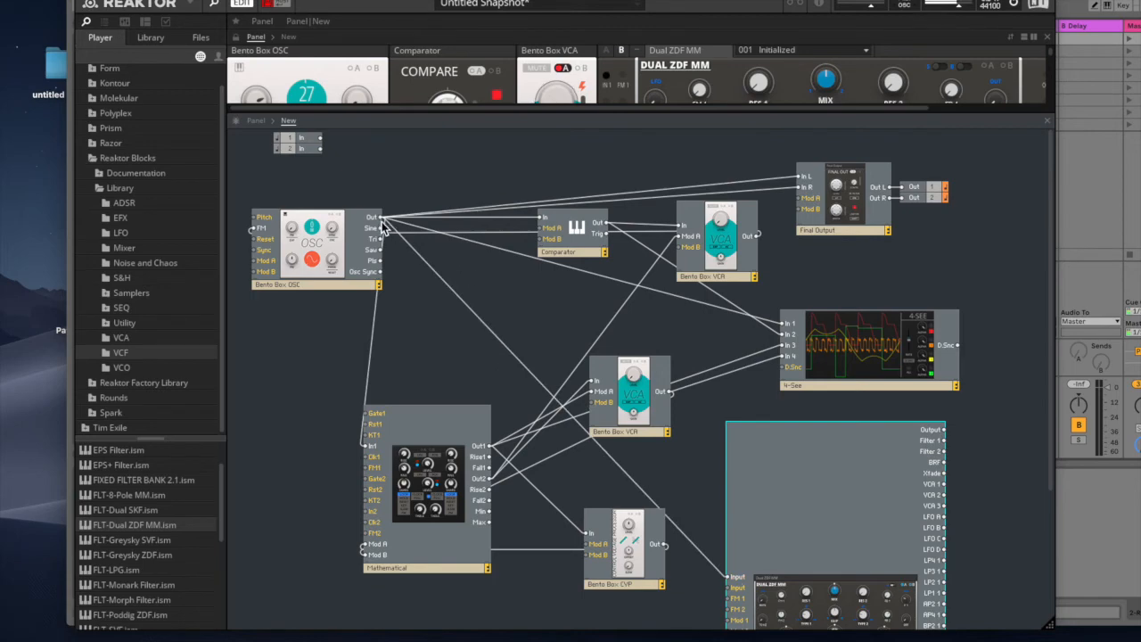
drag(382, 222, 733, 590)
scroll(882, 602, down, 5)
drag(837, 401, 567, 568)
scroll(747, 408, down, 5)
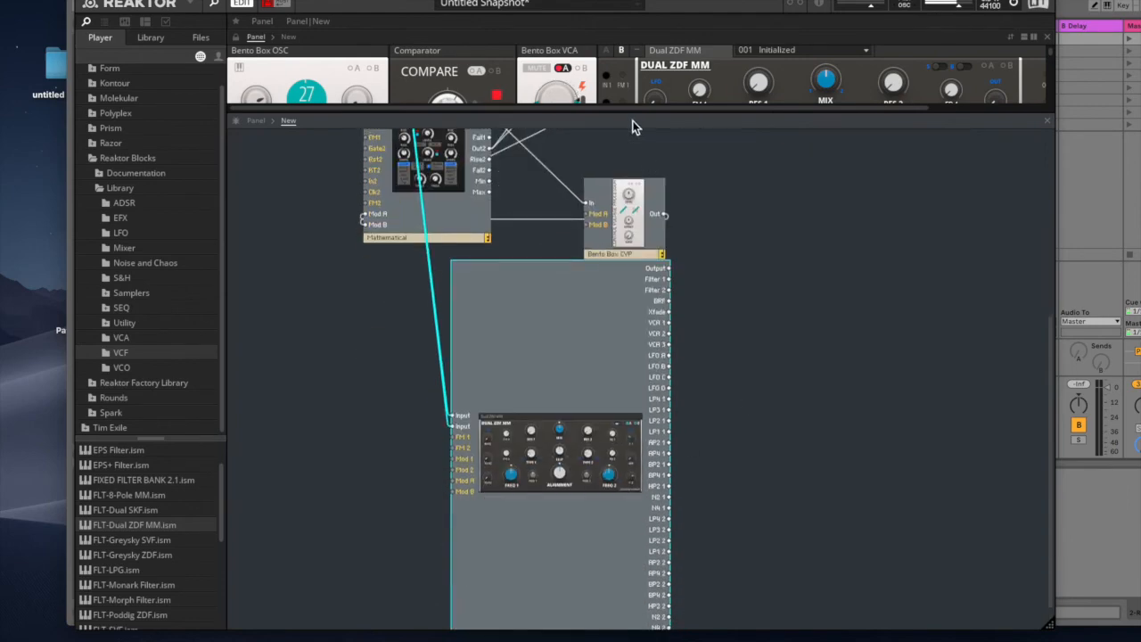
Adjust the Dual ZDF MM filter's ALIGNMENT and FM 2, and set its FM 1 to about 60.
drag(636, 116, 635, 363)
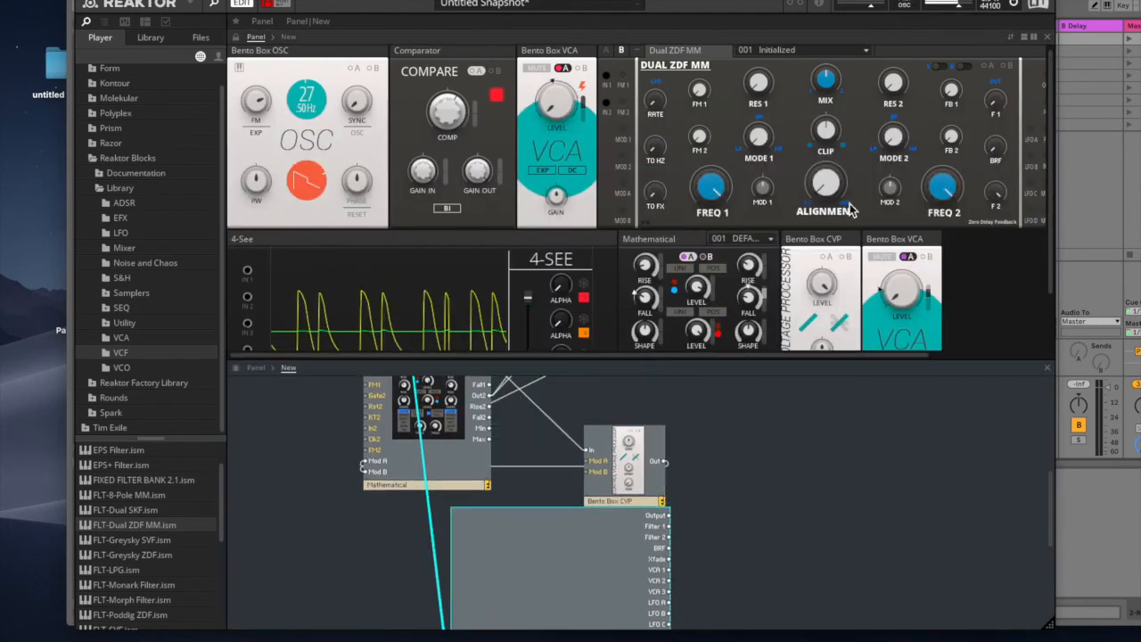
drag(827, 206, 828, 5)
scroll(884, 166, up, 1)
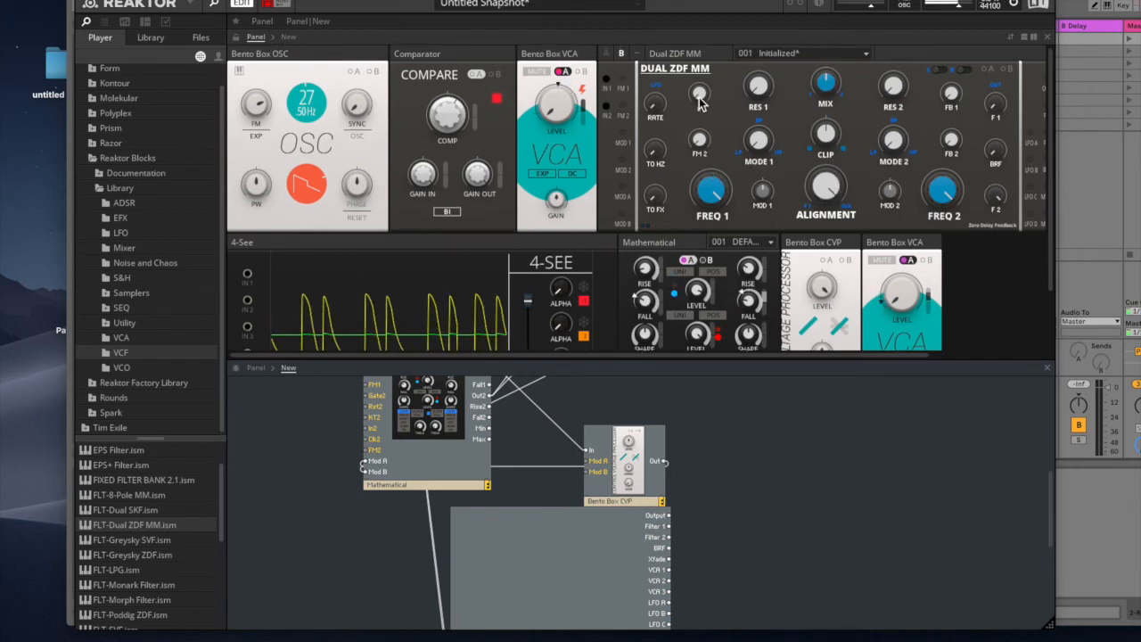
drag(701, 56, 695, 2)
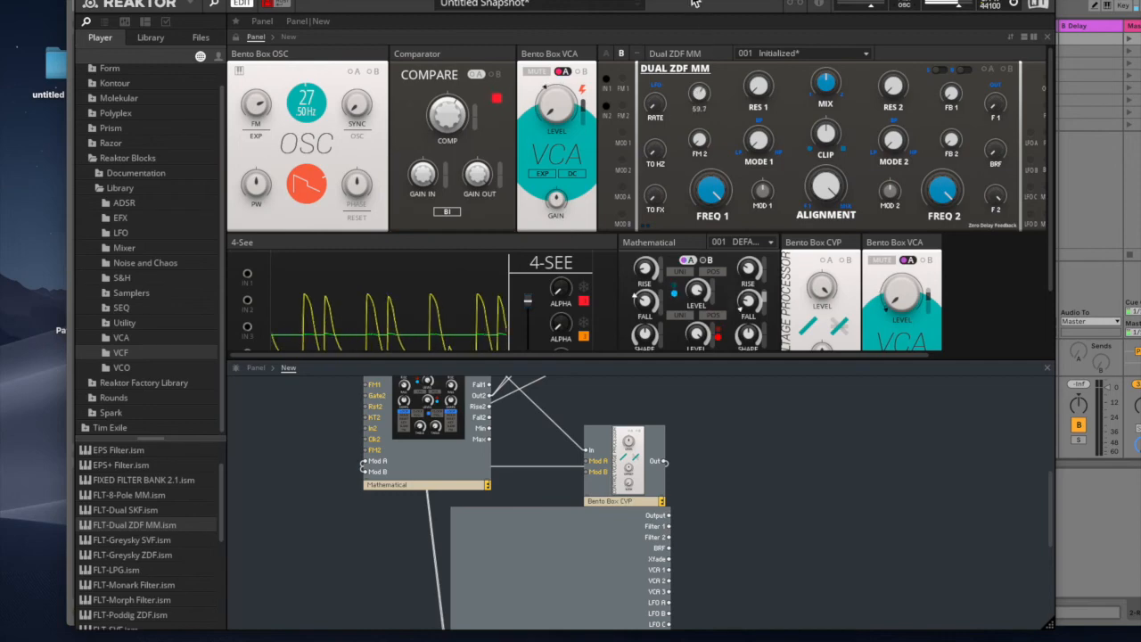
drag(699, 140, 690, 18)
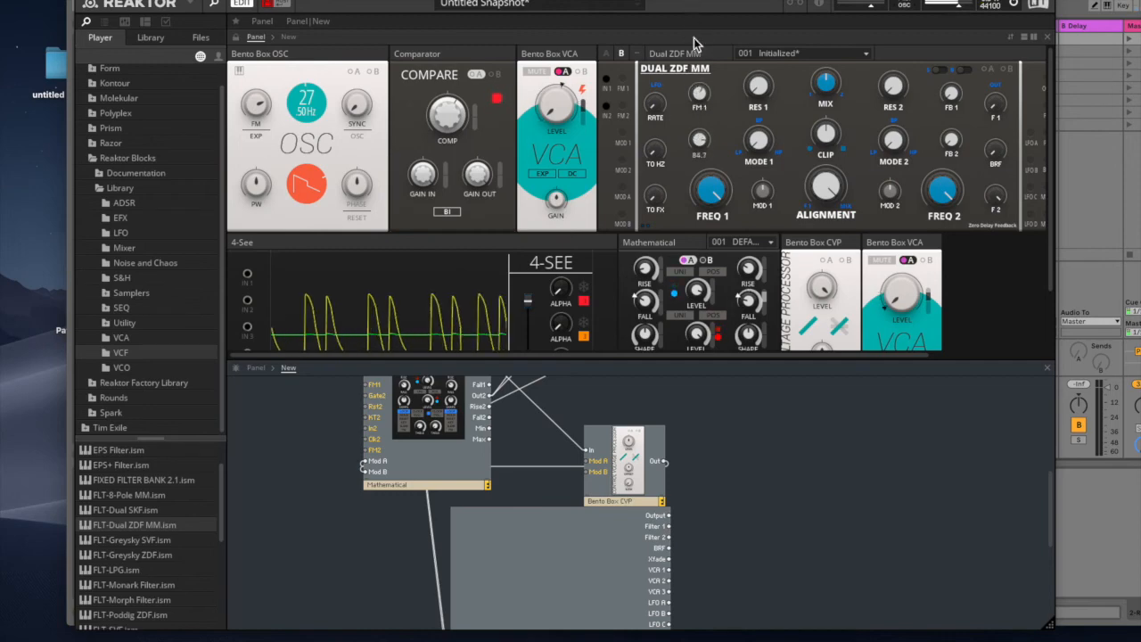
drag(700, 97, 700, 97)
drag(700, 145, 700, 160)
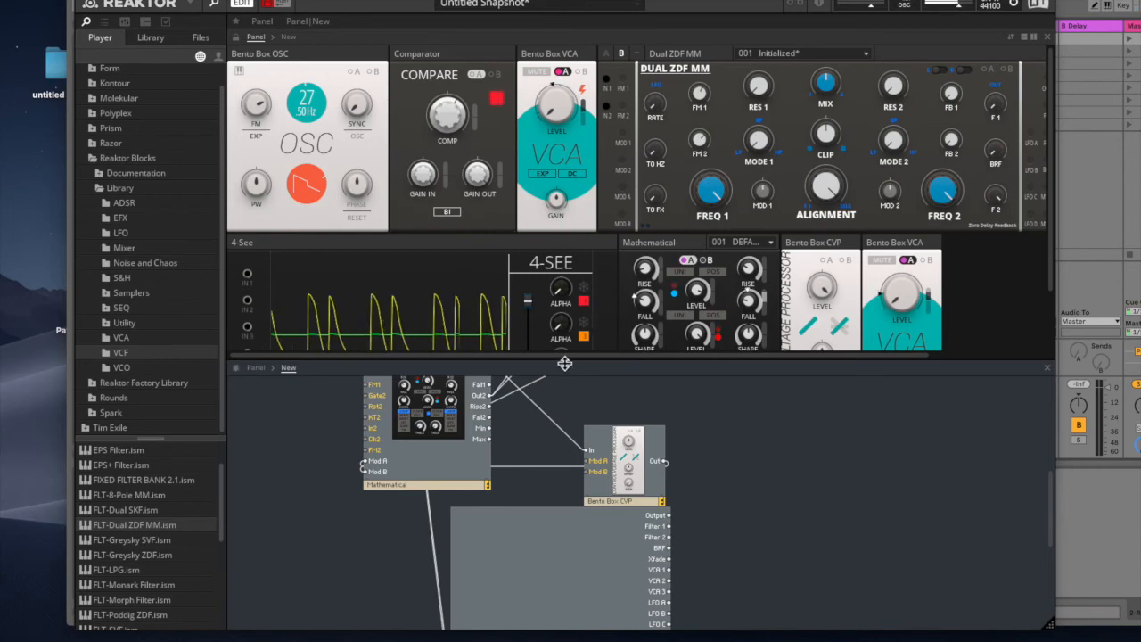
Separate the filter and Mathematical blocks, then wire Mathematical's Out1 to the filter's FM 1 and Out2 to FM 2.
drag(567, 362, 597, 148)
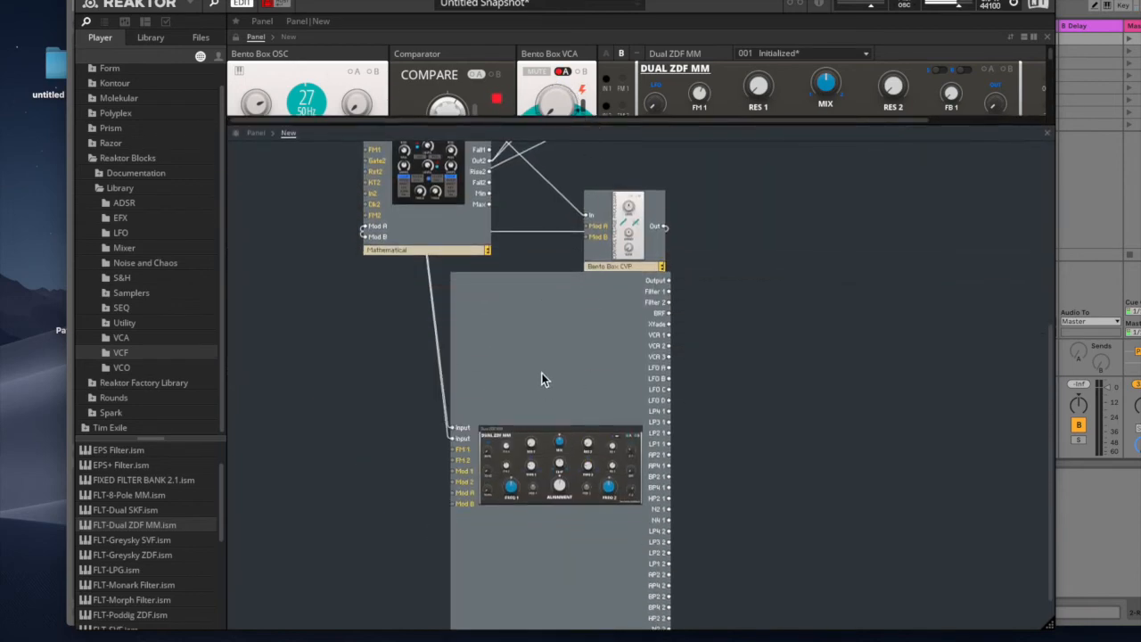
drag(539, 375, 564, 348)
drag(424, 234, 353, 308)
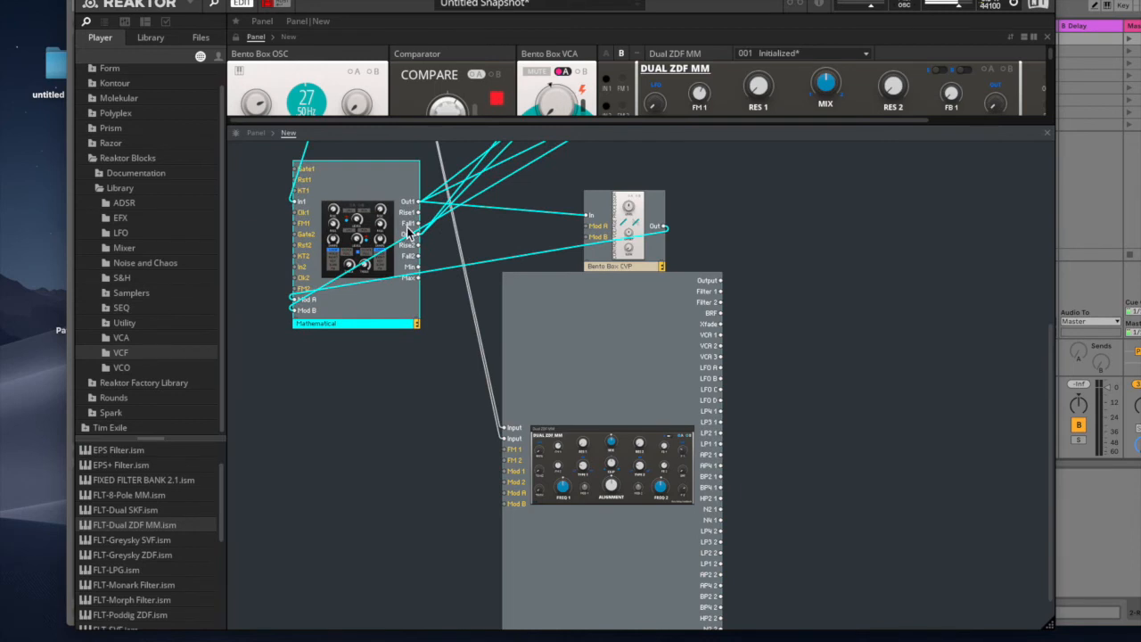
drag(422, 208, 506, 451)
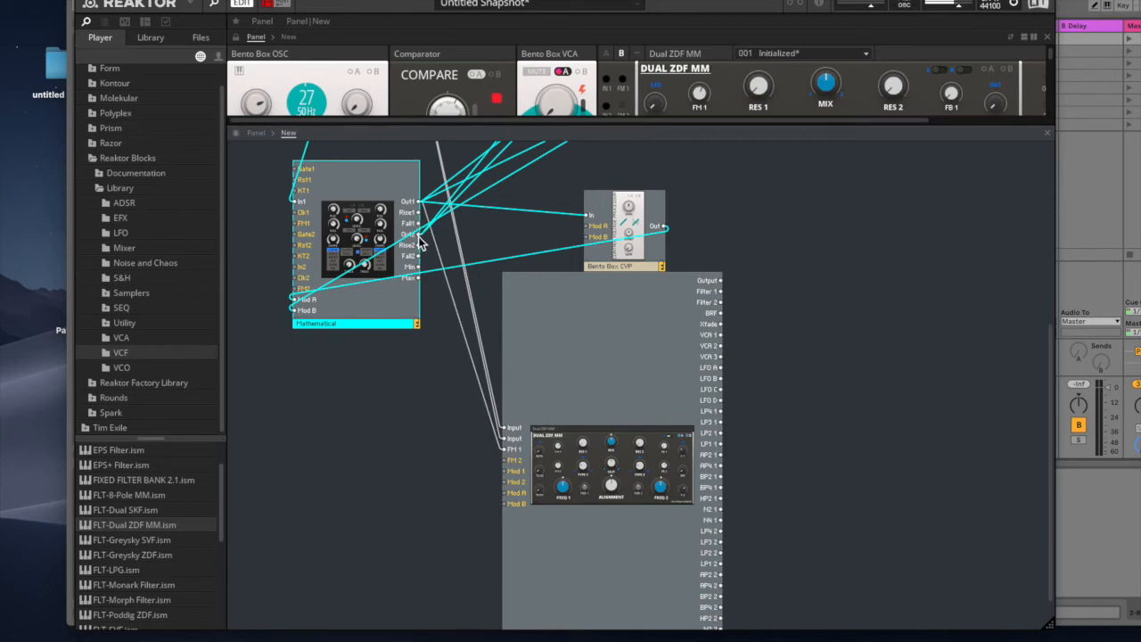
drag(491, 460, 509, 462)
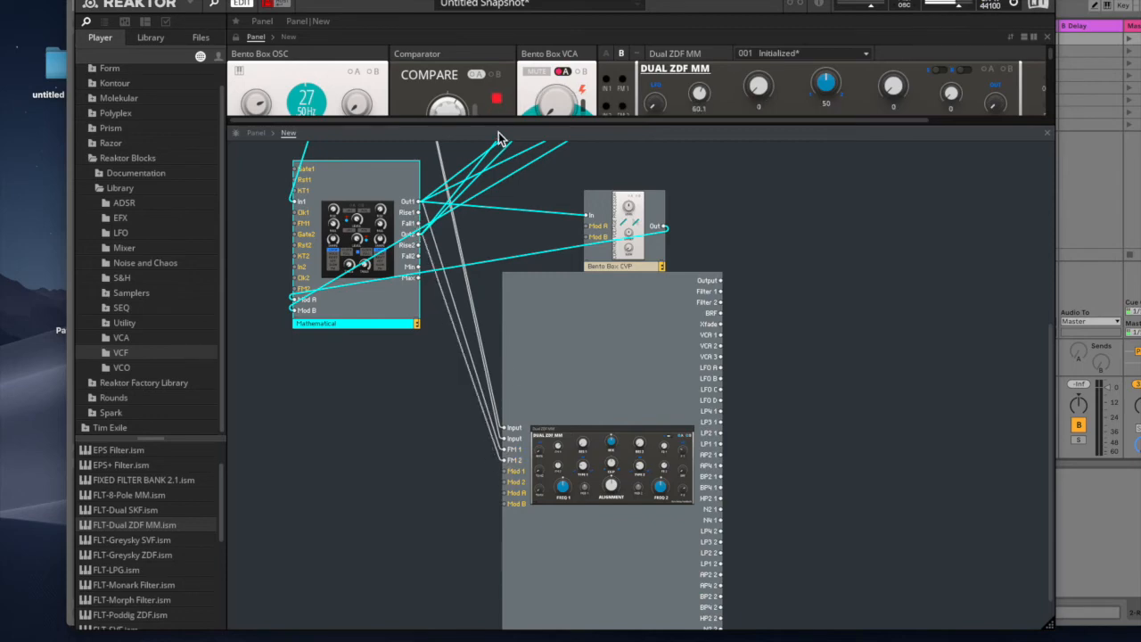
Add the MIX-Mix 4 block from the Mixer library to the structure, beside the Dual ZDF MM filter.
drag(496, 127, 500, 328)
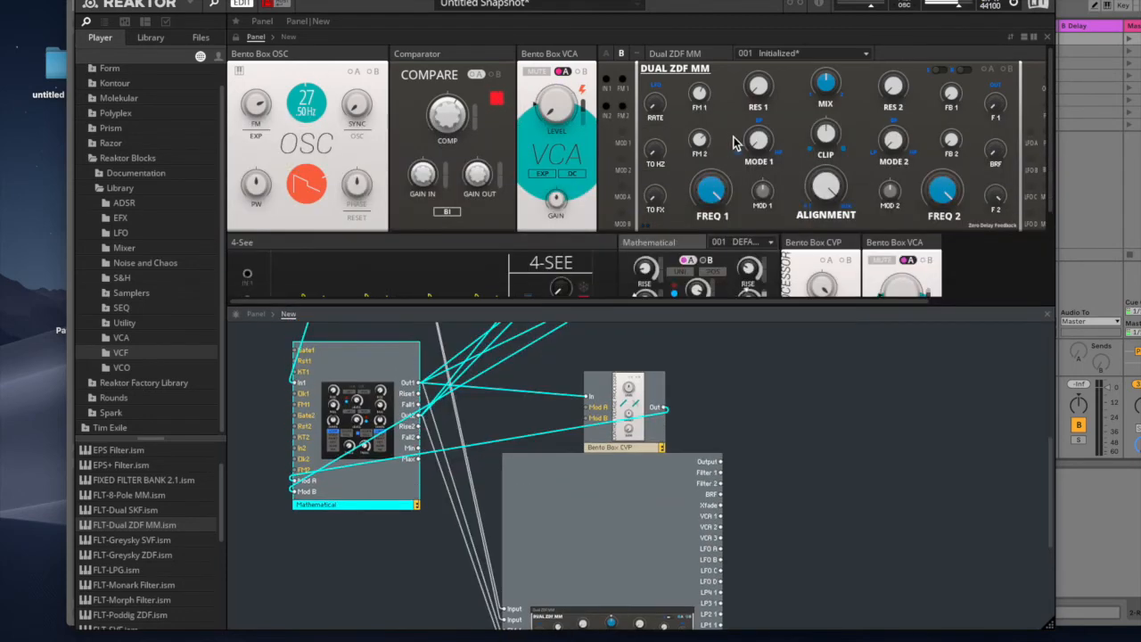
click(703, 100)
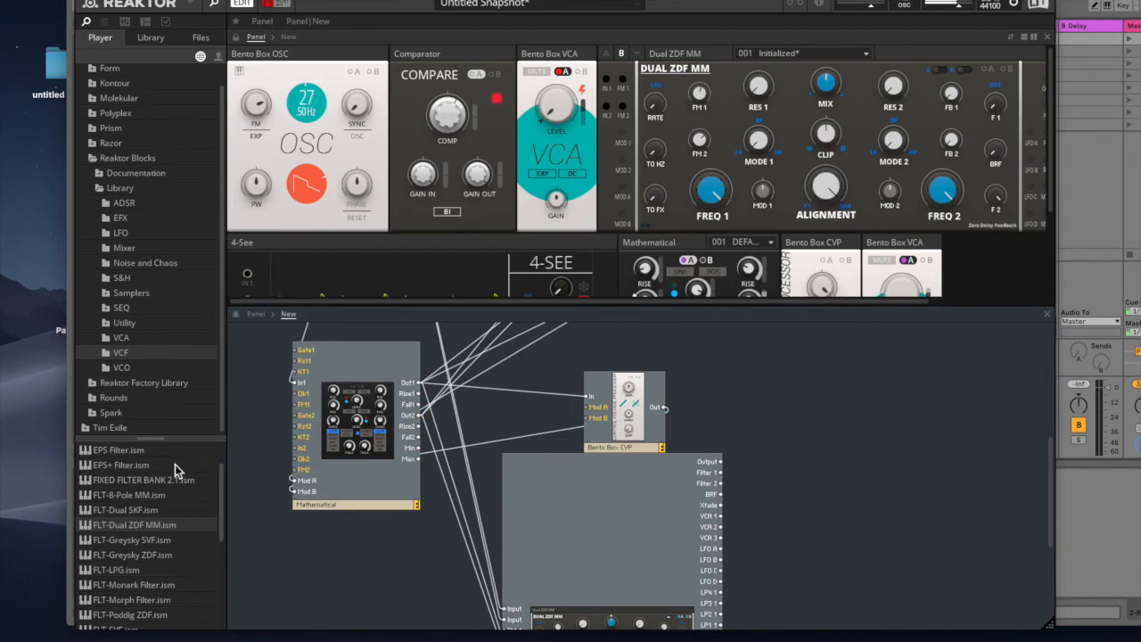
click(122, 249)
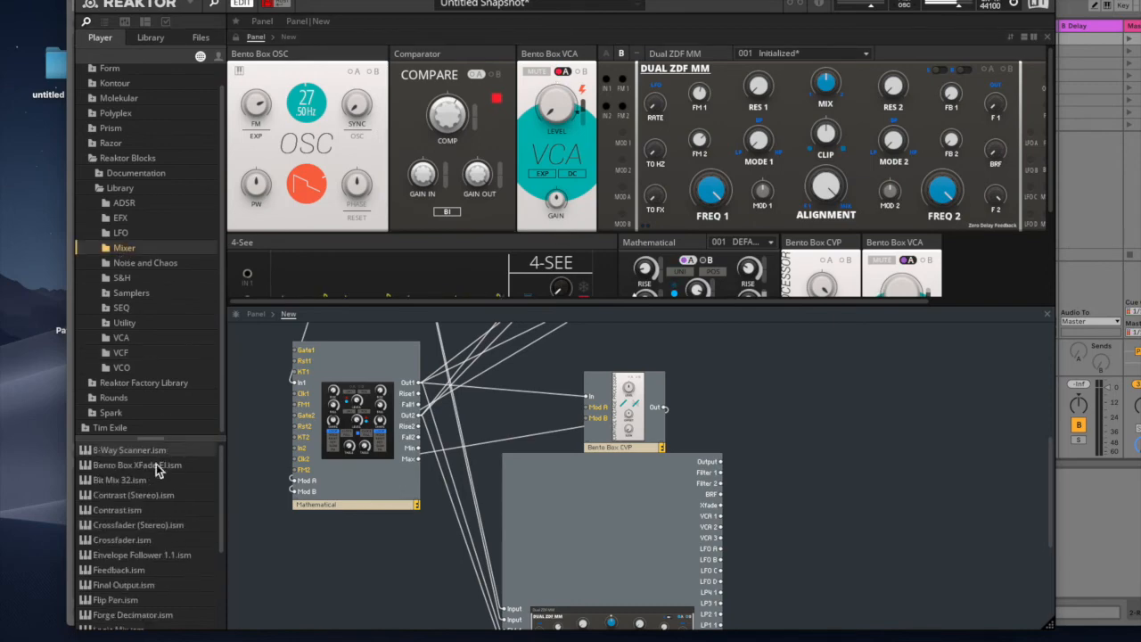
drag(150, 438, 151, 264)
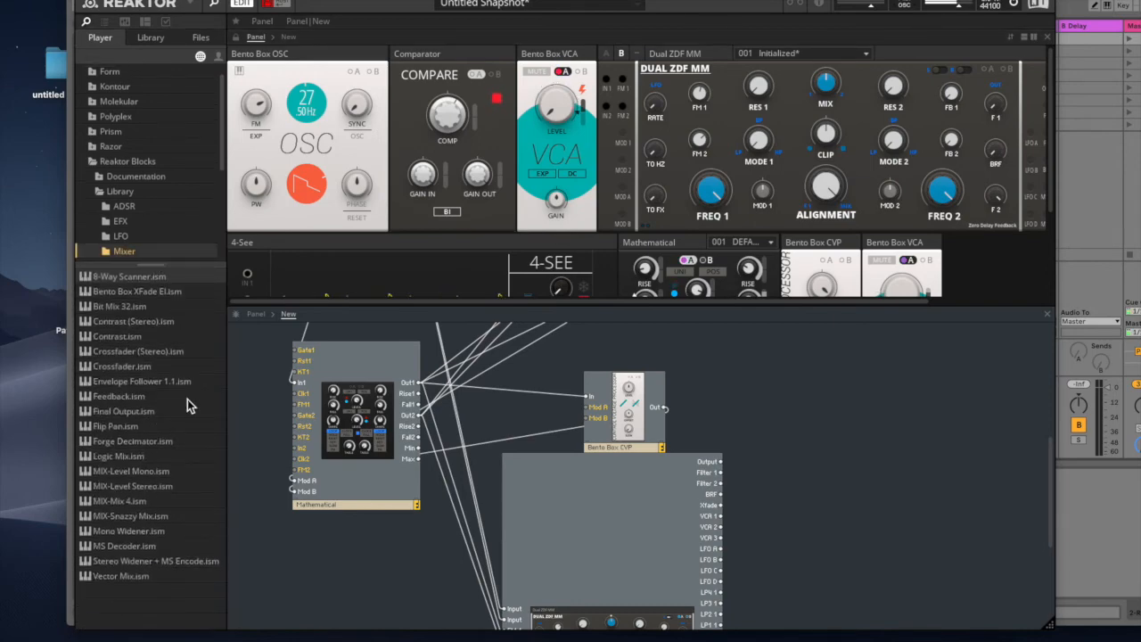
drag(125, 503, 888, 512)
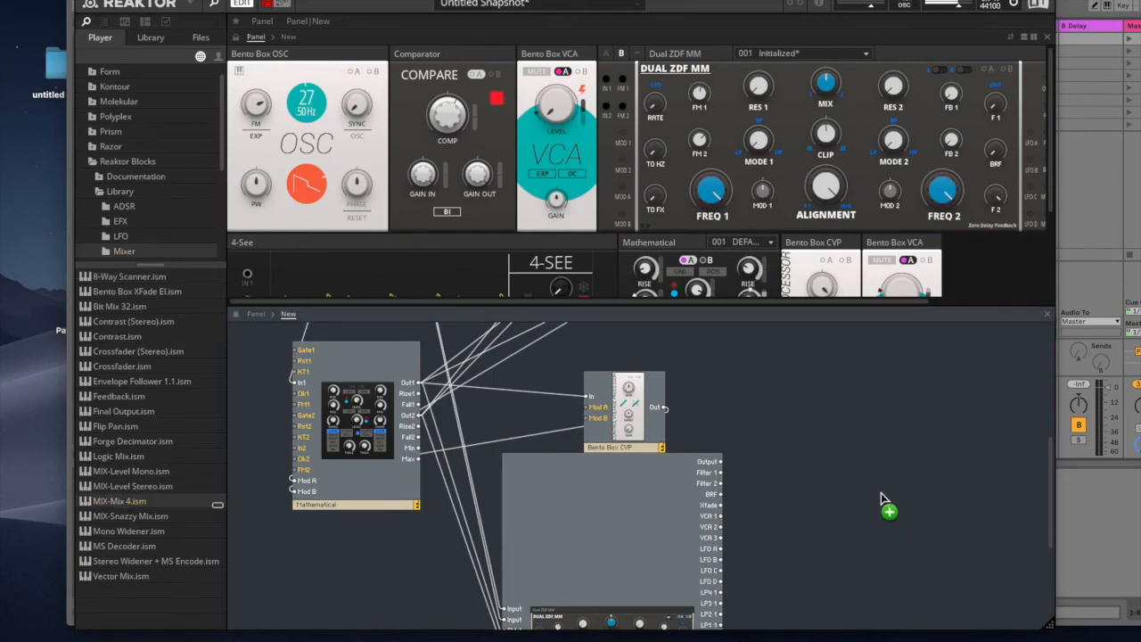
Wire the filter's Filter 1 and Filter 2 outputs to the mixer's In 1L and In 1R, and move the mixer closer to the filter.
drag(836, 465, 838, 467)
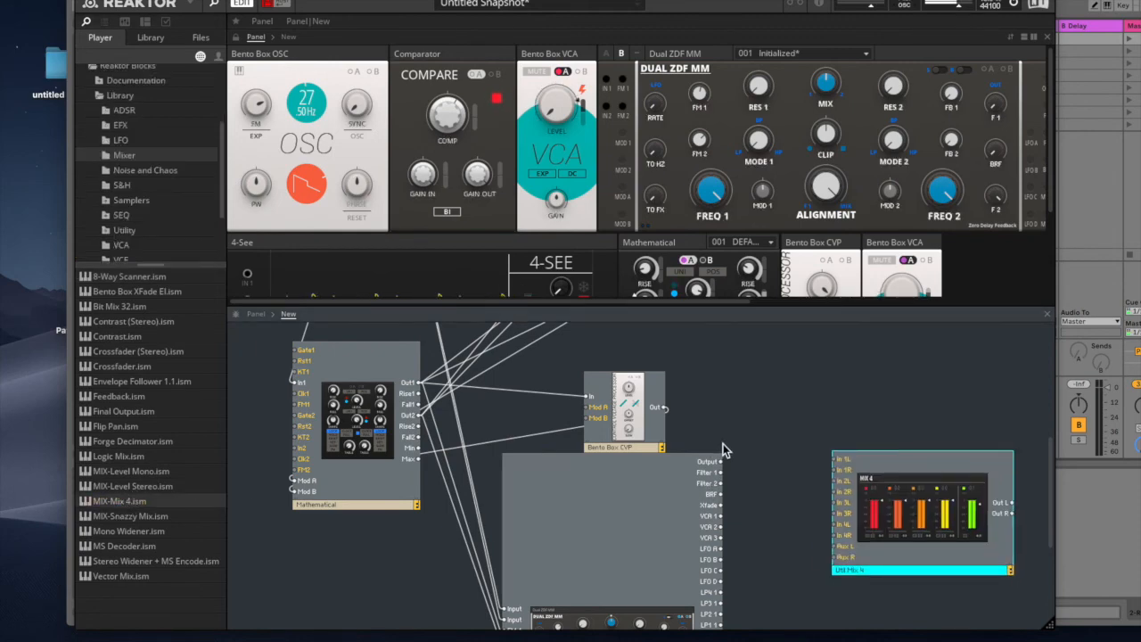
drag(835, 462, 835, 470)
drag(939, 455, 898, 455)
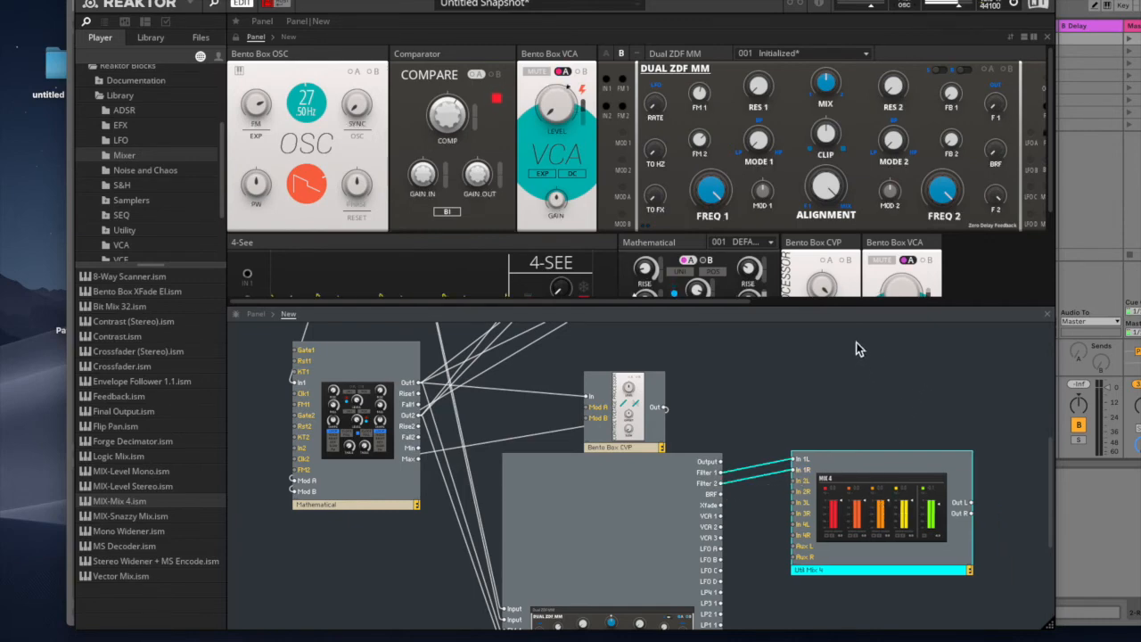
Wire the mixer's Out L and Out R to In L and In R of Final Output, replacing the VCA's connections.
scroll(835, 409, up, 5)
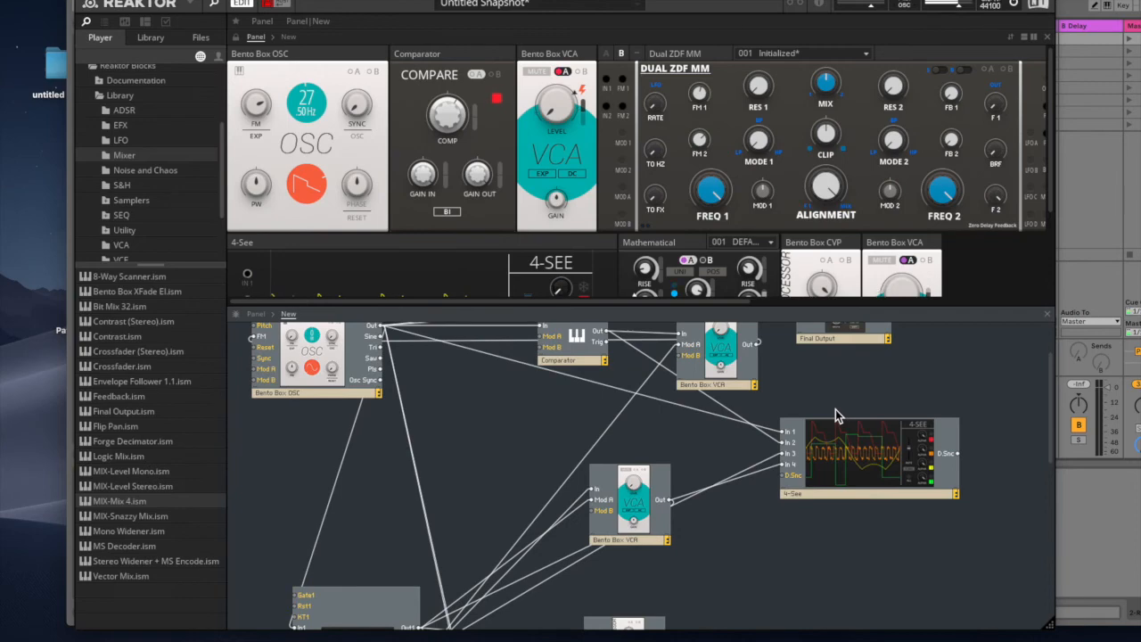
click(962, 397)
scroll(1025, 499, down, 5)
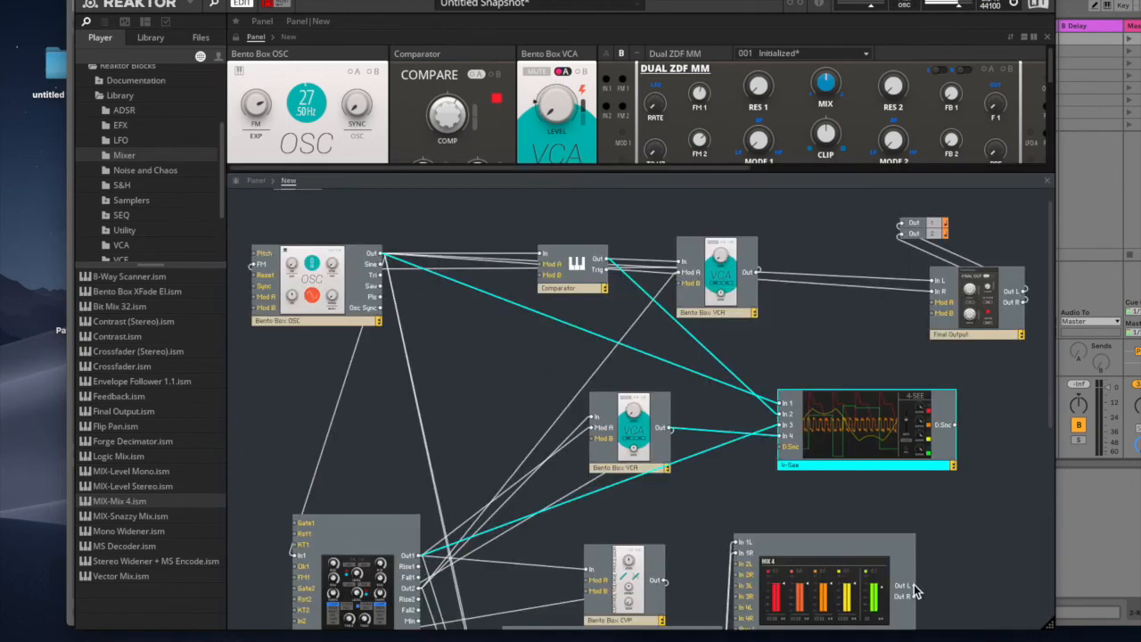
drag(903, 343, 934, 281)
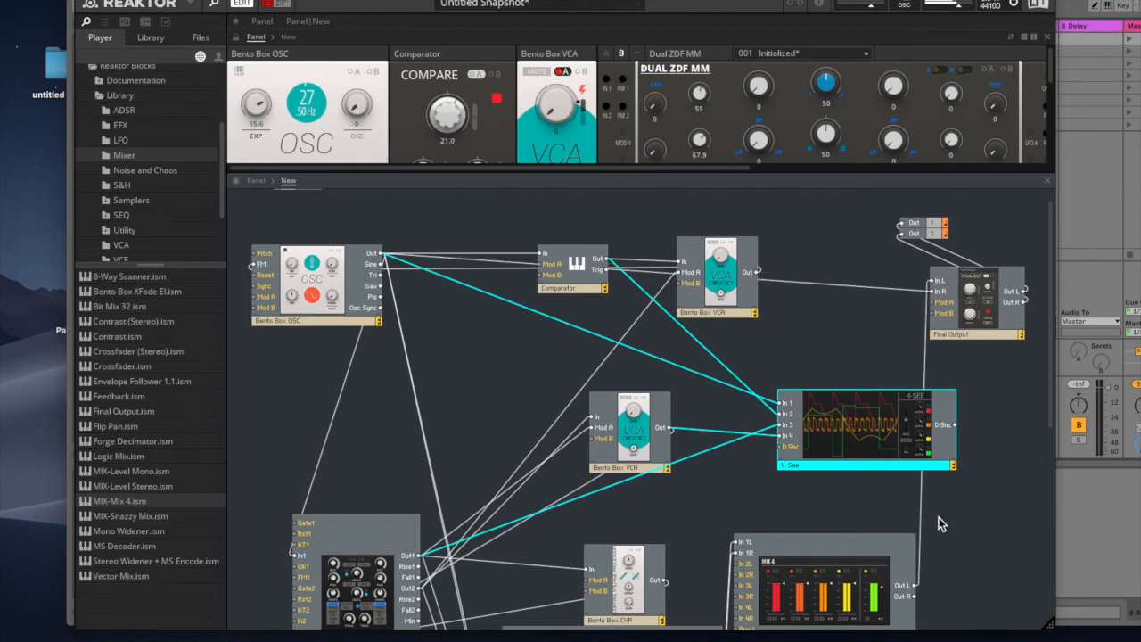
drag(951, 541, 940, 291)
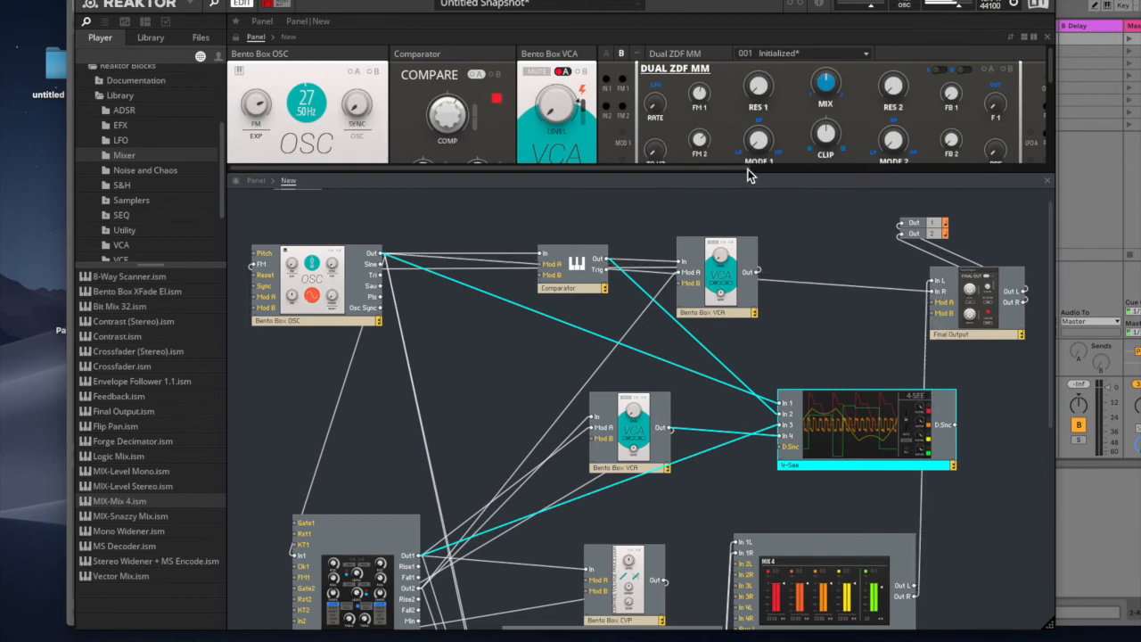
drag(916, 590, 938, 283)
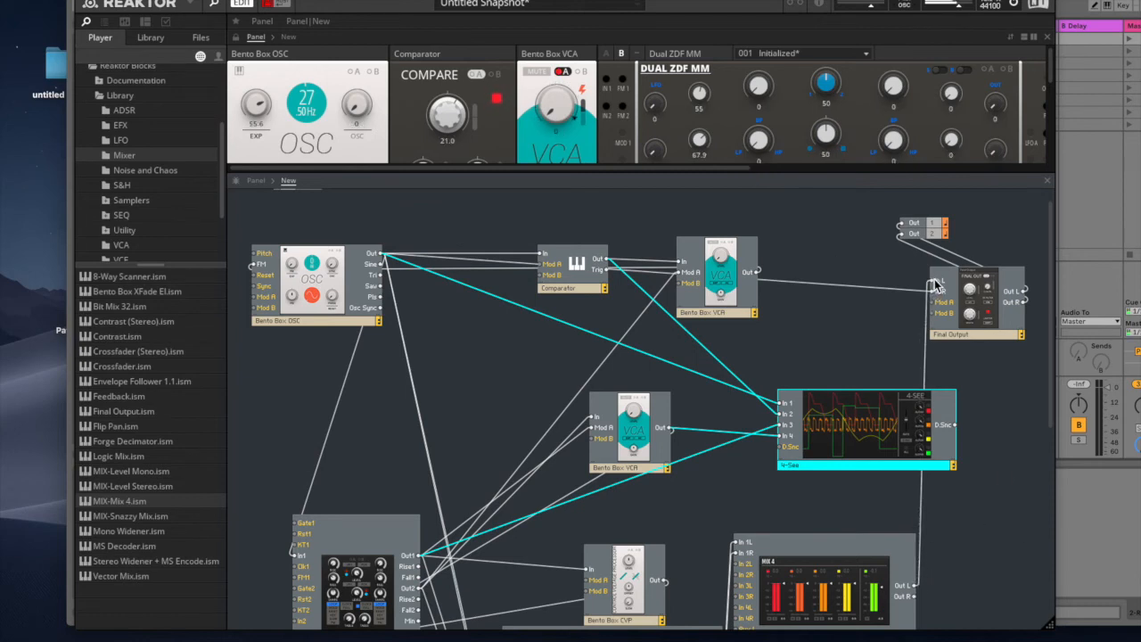
drag(930, 348, 940, 289)
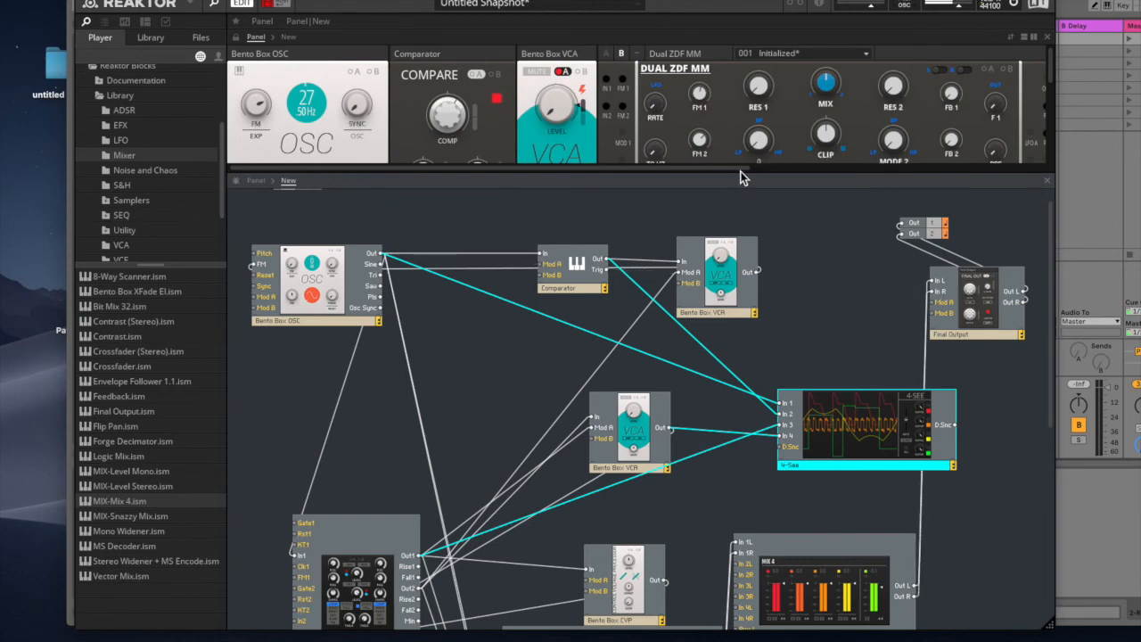
Raise the filter's RES 1 to about 72, adjust RES 2, FREQ 2 and MODE 2, and set CLIP to 100 and FB 2 to about 30.
drag(734, 177, 734, 325)
click(758, 93)
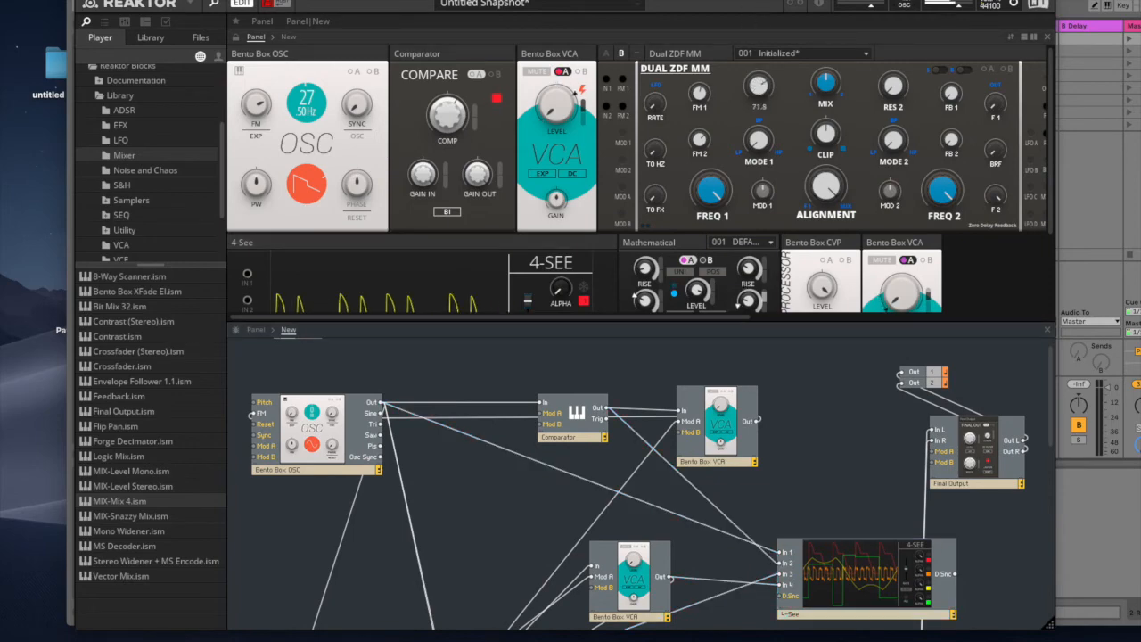
drag(898, 72, 897, 45)
click(944, 198)
drag(900, 148, 891, 51)
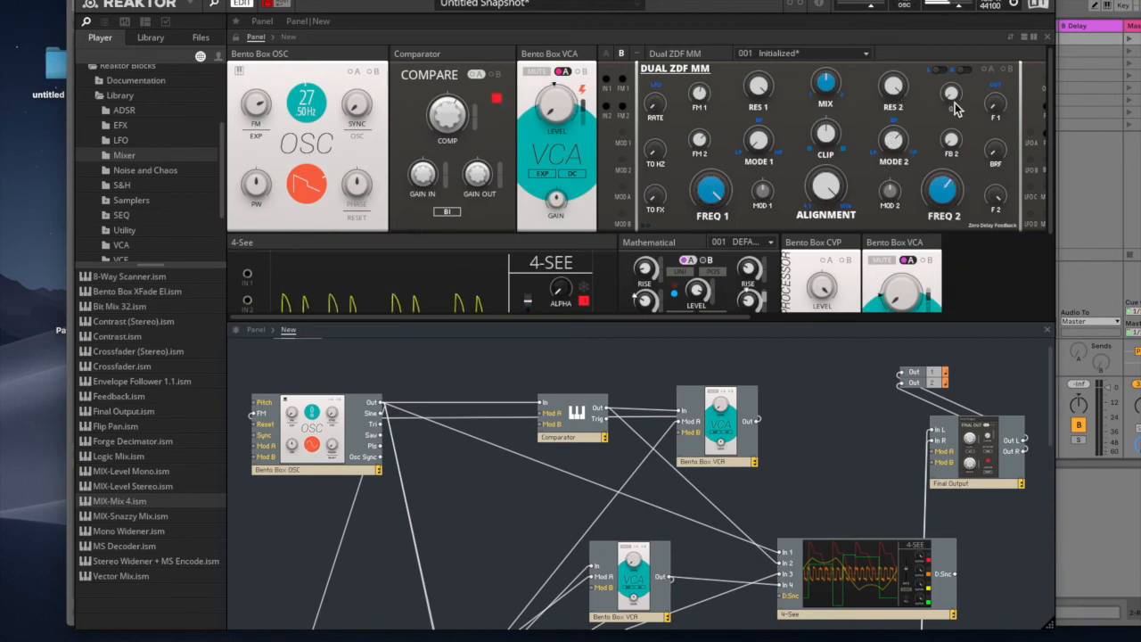
drag(828, 147, 829, 107)
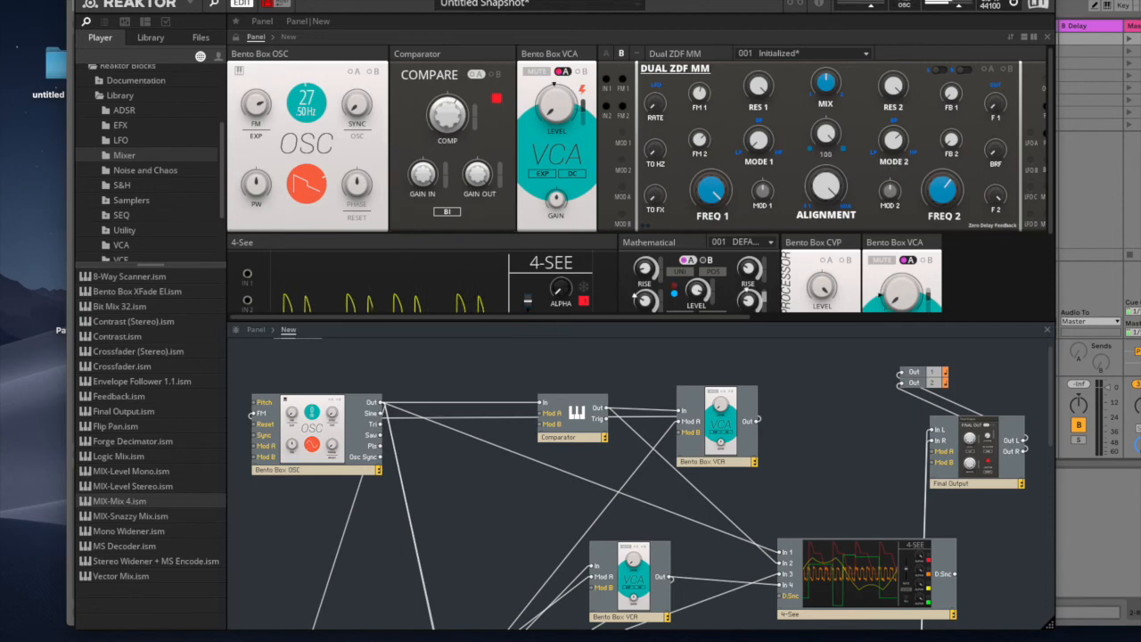
drag(957, 140, 952, 89)
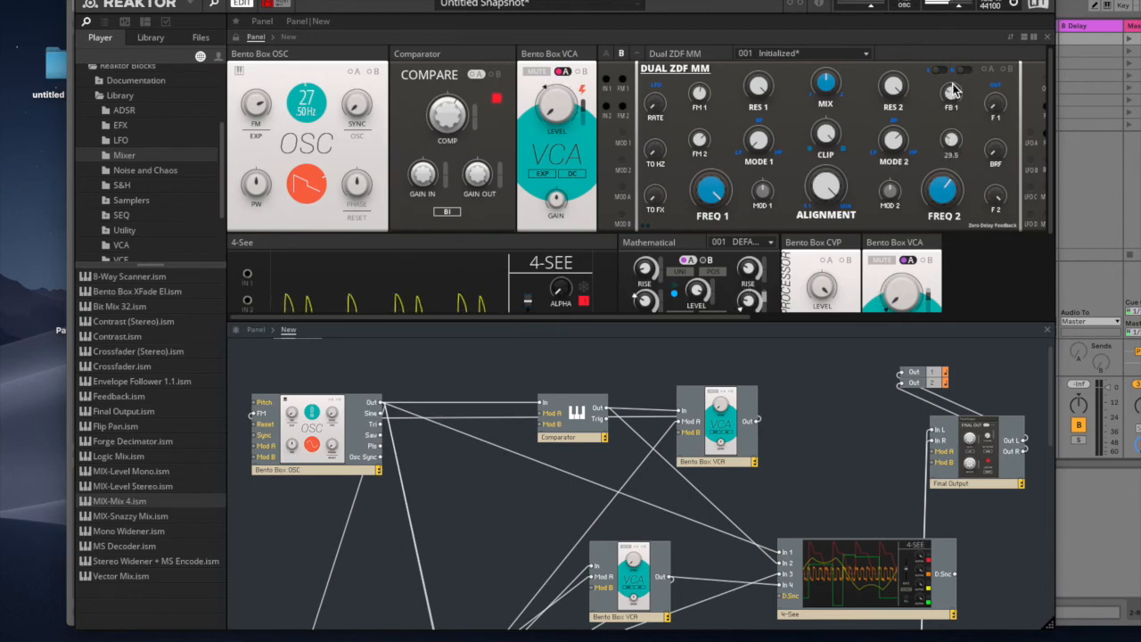
Lower the filter's FREQ 1 to about 490 Hz and FREQ 2 to about 103 Hz, and adjust MODE 1.
drag(710, 211, 723, 262)
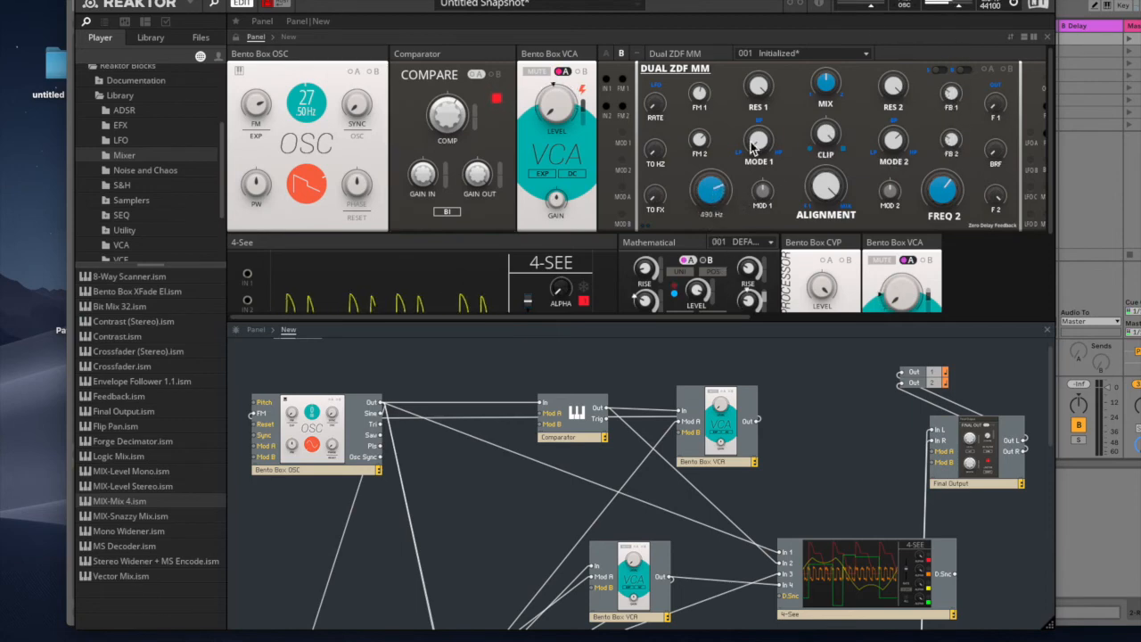
drag(760, 92, 708, 144)
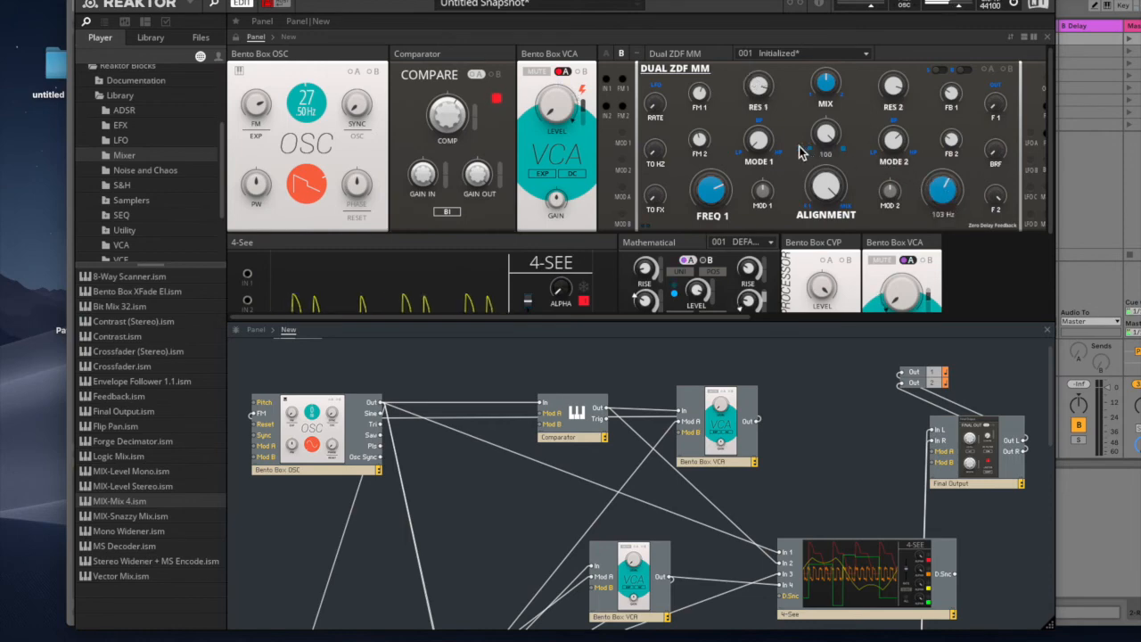
drag(760, 145, 759, 111)
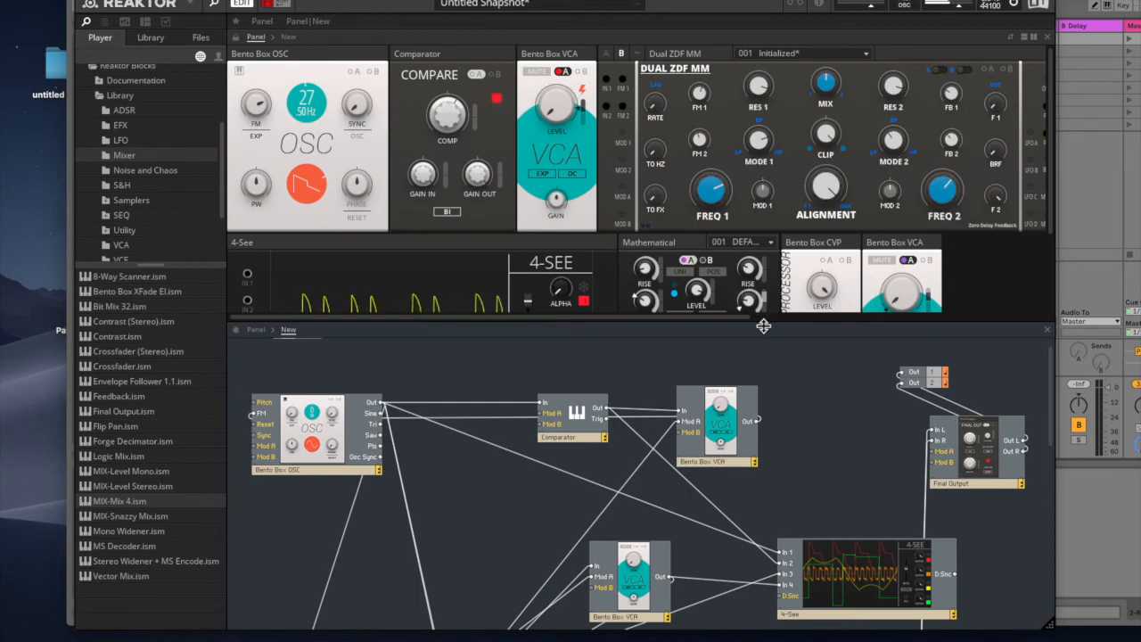
Enlarge the panel area, raise the filter's RES 1 to about 99.6, increase RES 2 and lower FREQ 1.
drag(765, 324, 765, 514)
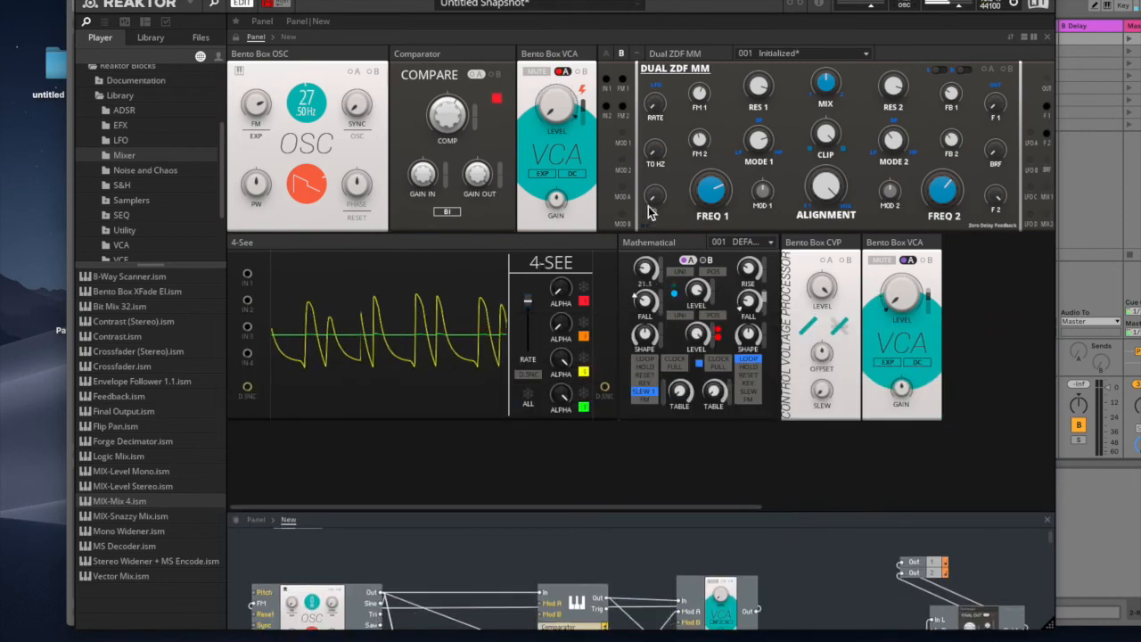
drag(764, 89, 800, 108)
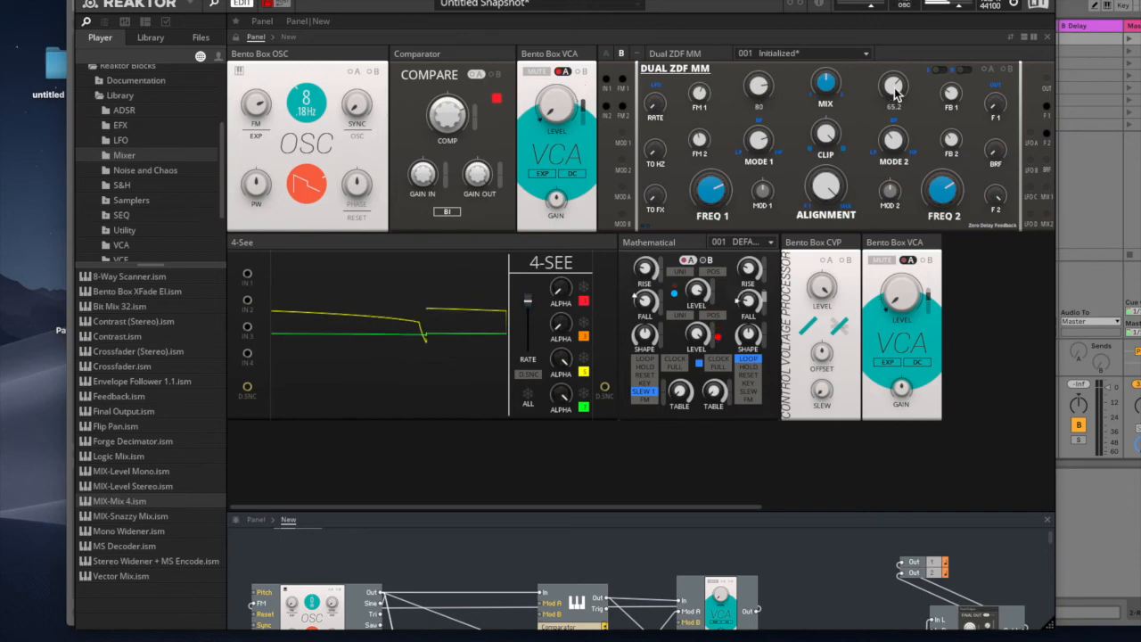
drag(892, 65, 891, 52)
drag(715, 190, 720, 241)
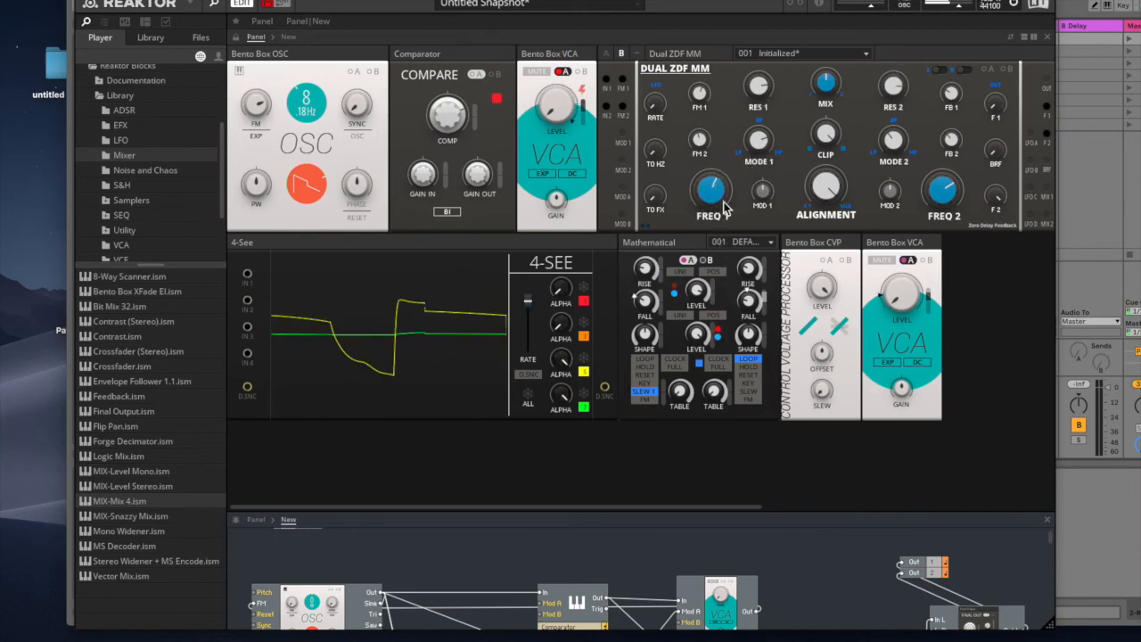
drag(762, 95, 763, 59)
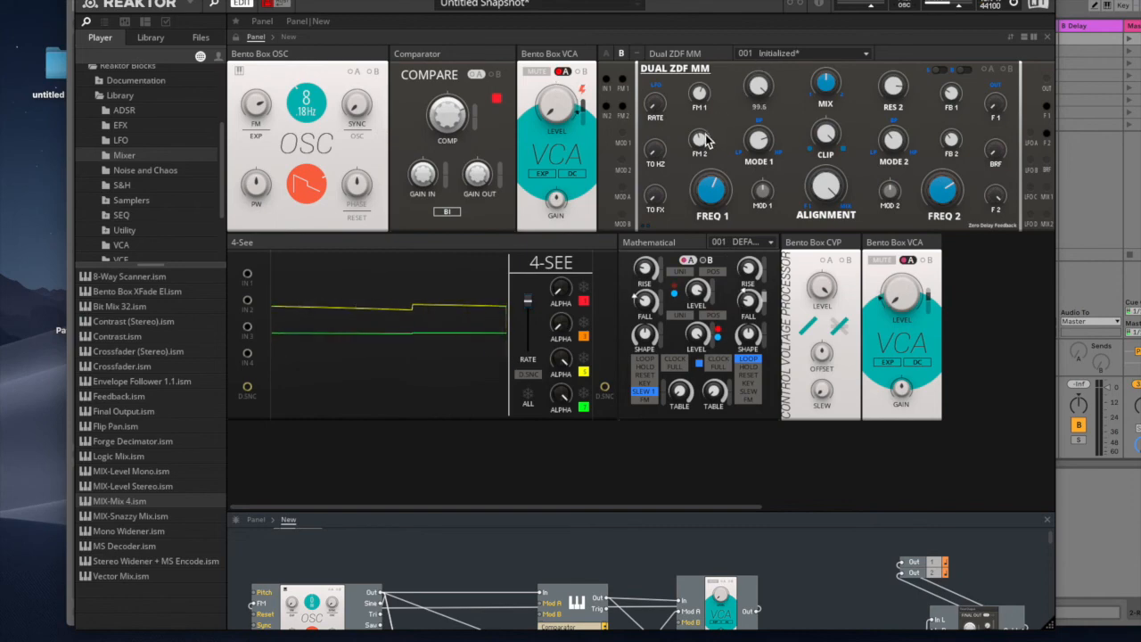
Lower the filter's FREQ 2 to about 16.3 Hz, reduce RES 2 slightly, and set FM 2 to about 50.
drag(950, 186, 948, 282)
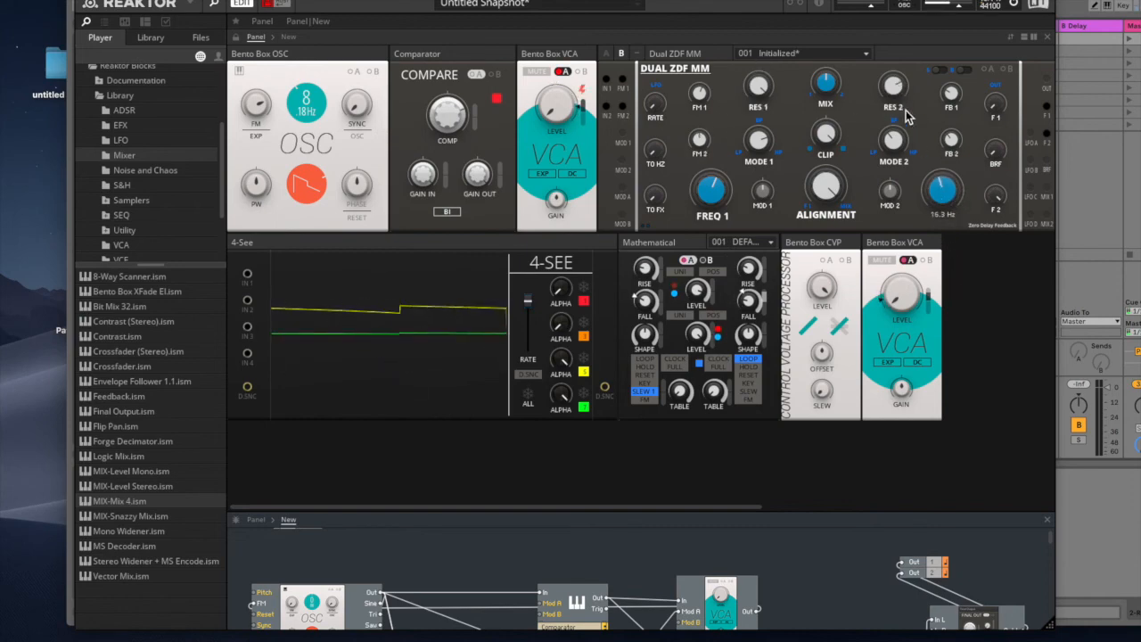
mouse_move(894, 85)
mouse_down()
mouse_move(895, 30)
mouse_move(896, 98)
mouse_up()
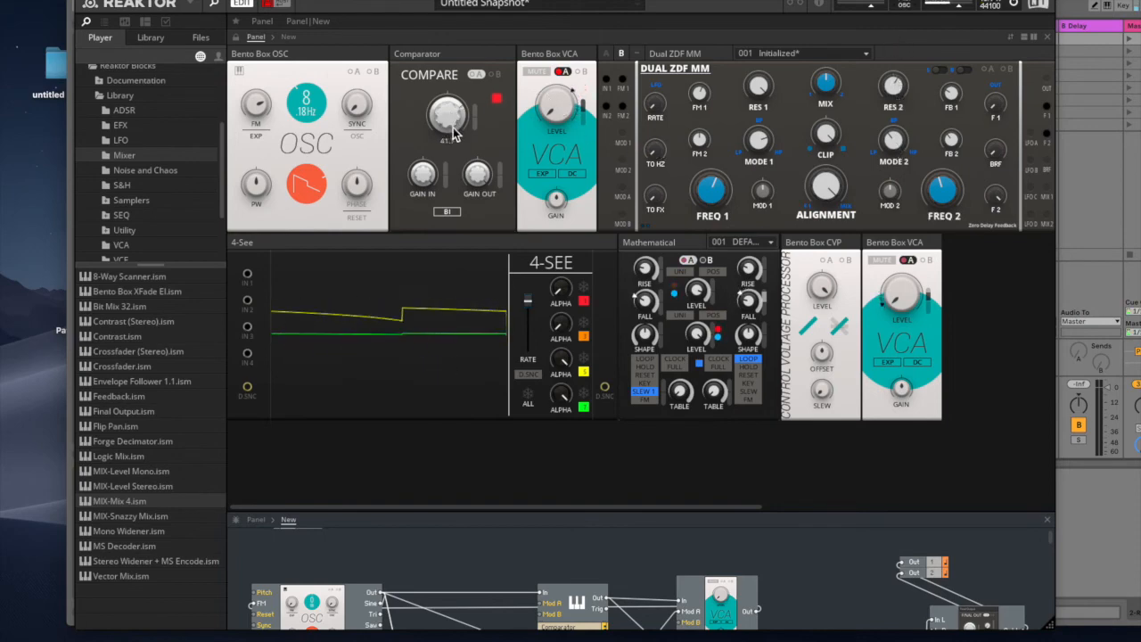
mouse_move(704, 149)
mouse_down()
mouse_move(705, 120)
mouse_move(709, 174)
mouse_move(705, 149)
mouse_up()
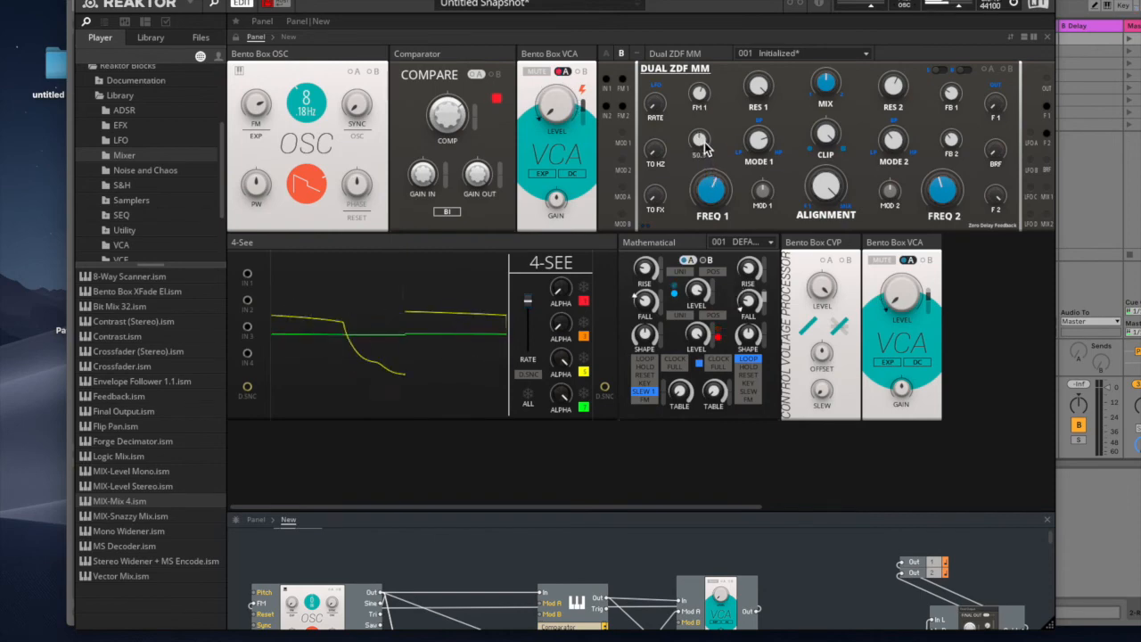
Enlarge the structure area, widen the Reaktor window, and move the 4-See scope away from the mixer to free space beside it.
drag(678, 1, 550, 1)
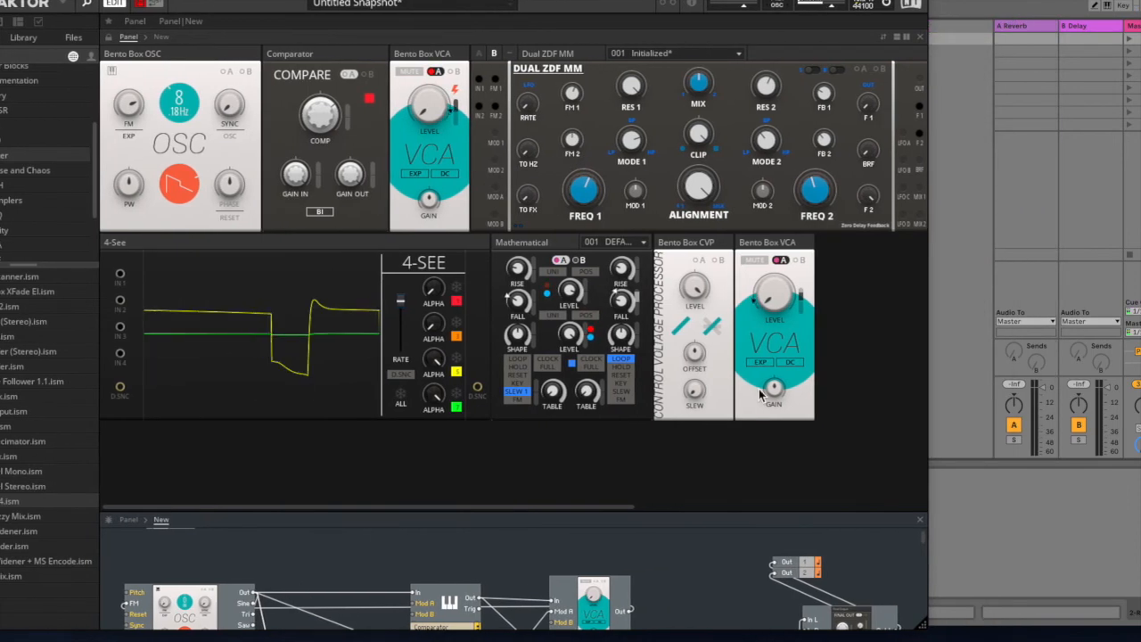
drag(632, 511, 652, 200)
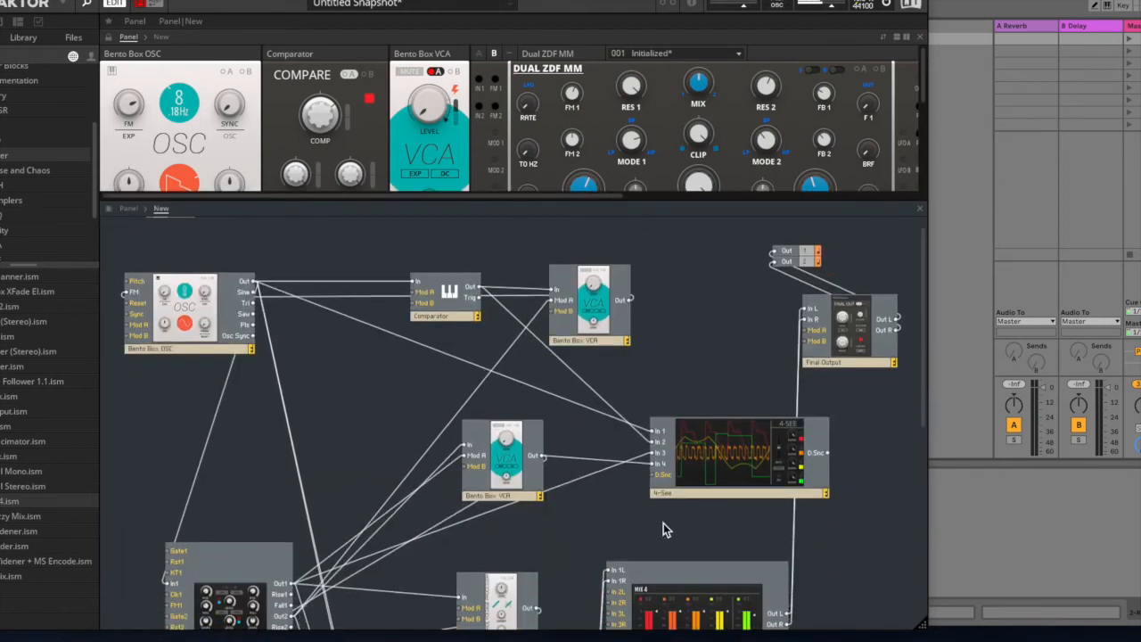
scroll(745, 519, down, 5)
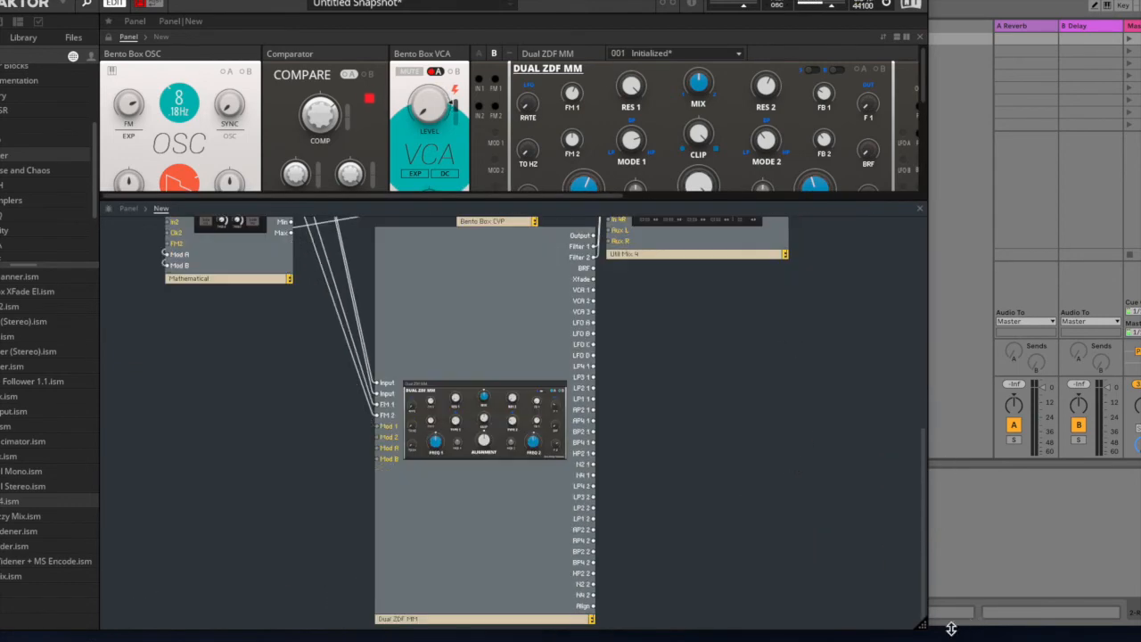
drag(927, 630, 1074, 628)
scroll(885, 468, up, 4)
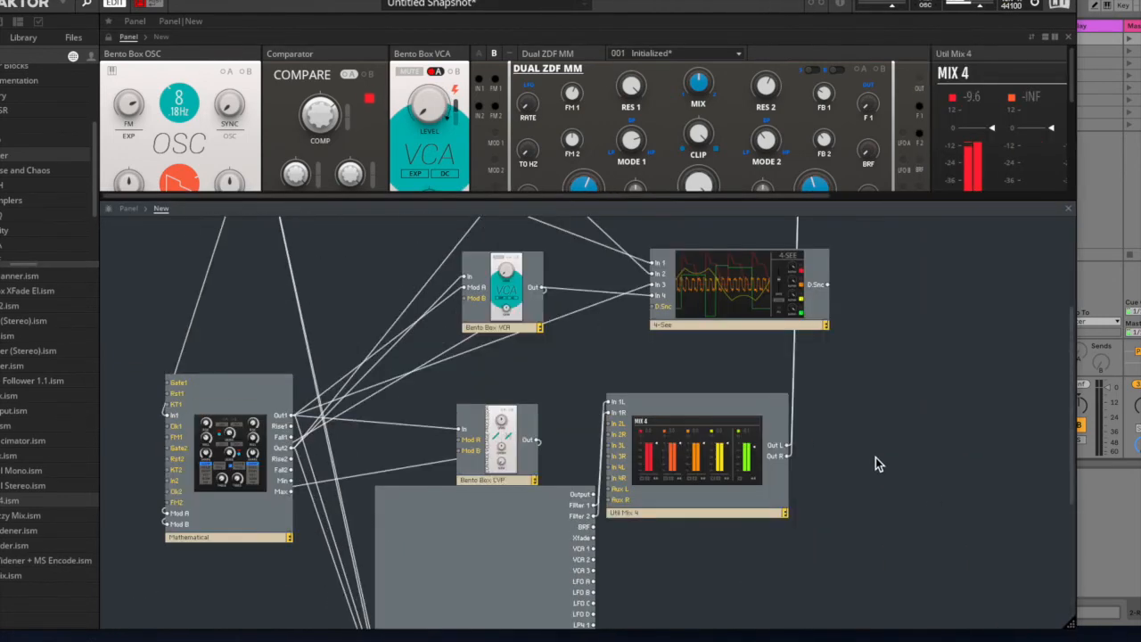
drag(745, 283, 958, 258)
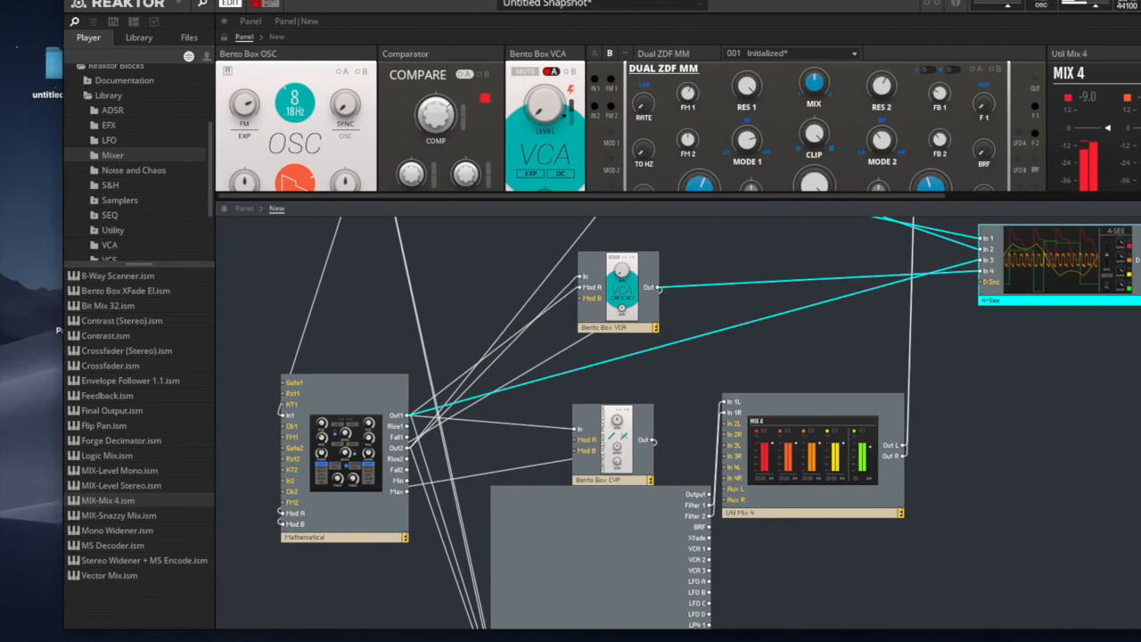
Find the Rounds Delay in the Reaktor Blocks EFX library and add it to the structure beside the Mix 4 mixer.
drag(114, 268, 118, 385)
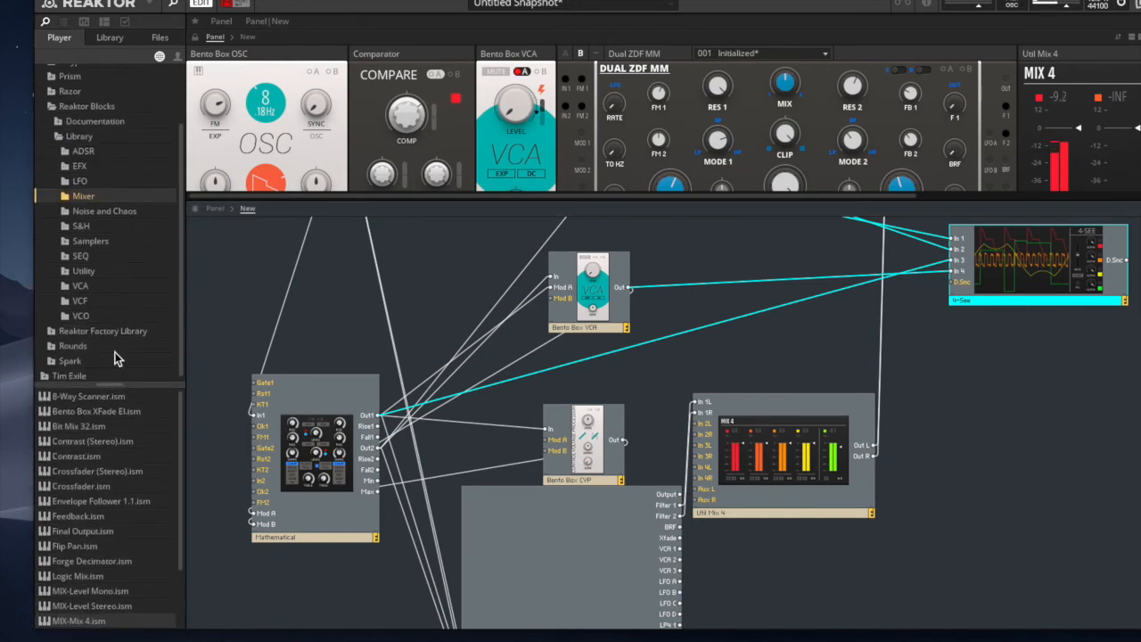
click(82, 303)
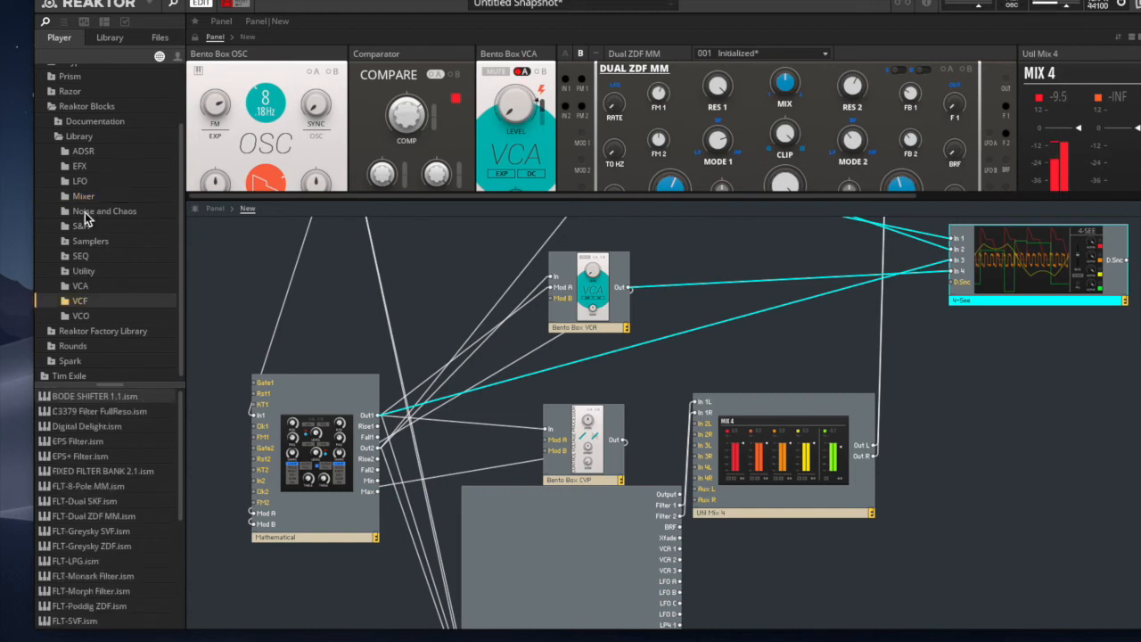
click(80, 168)
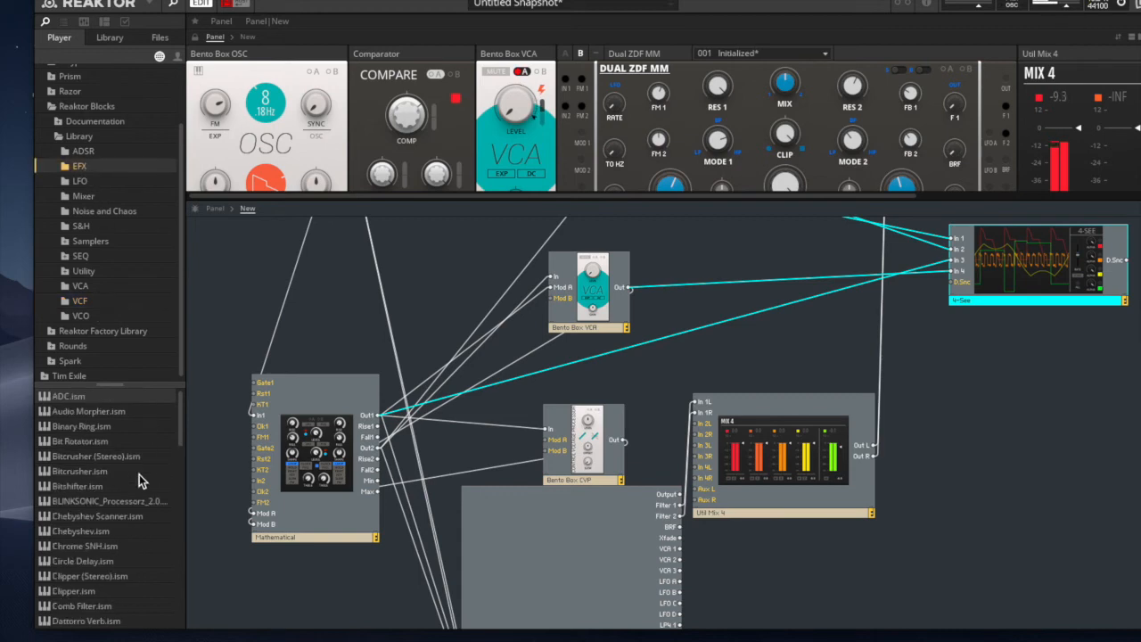
drag(111, 385, 110, 234)
scroll(124, 437, down, 5)
scroll(124, 436, down, 3)
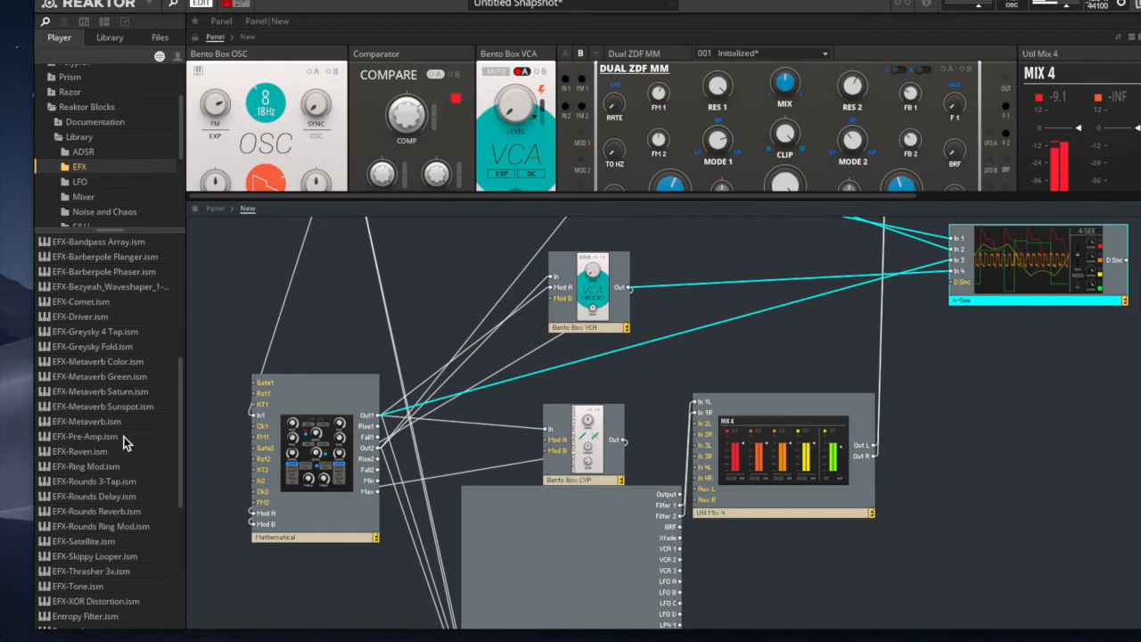
drag(89, 484, 928, 411)
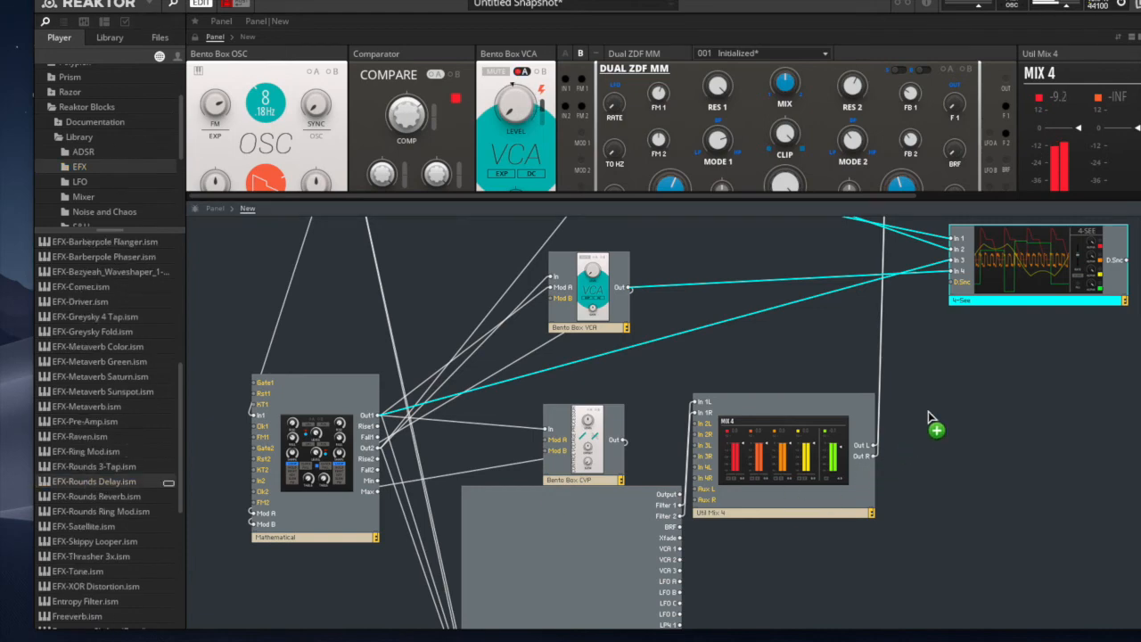
drag(1056, 482, 1054, 483)
Move the Mix 4 mixer farther from the filter and place the Rounds Delay below it.
scroll(998, 434, down, 3)
drag(975, 269, 812, 407)
drag(775, 293, 926, 322)
scroll(927, 328, up, 1)
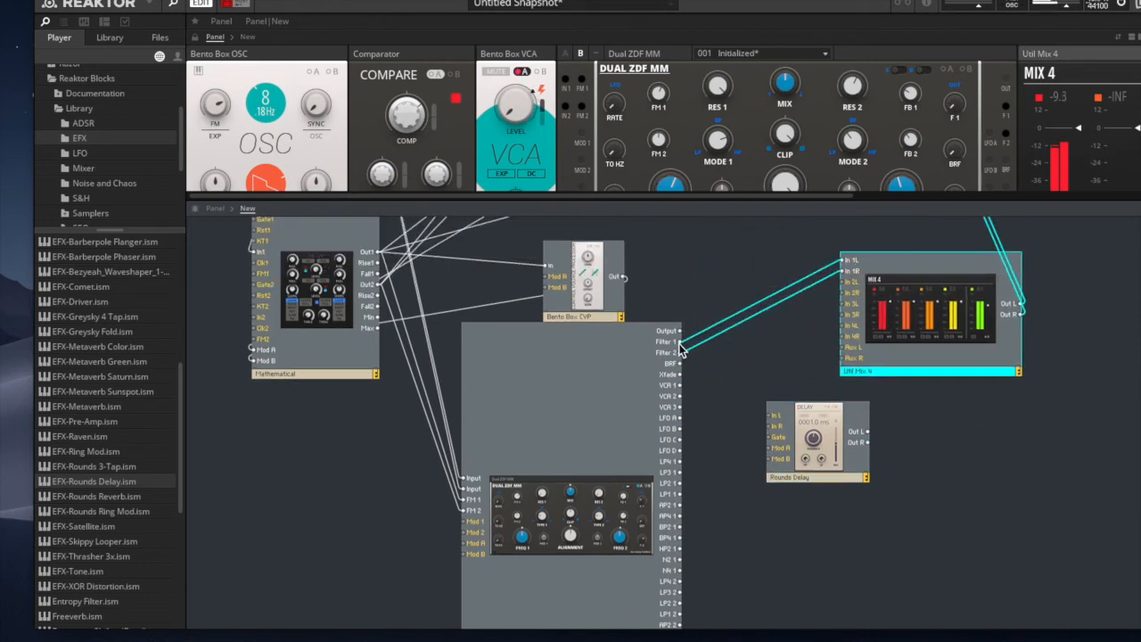
Wire Filter 1 and Filter 2 to the Rounds Delay's inputs, move it closer to the filter, and connect its outputs to mixer inputs 2L and 2R.
drag(751, 425, 770, 426)
drag(777, 416, 774, 415)
drag(838, 457, 788, 420)
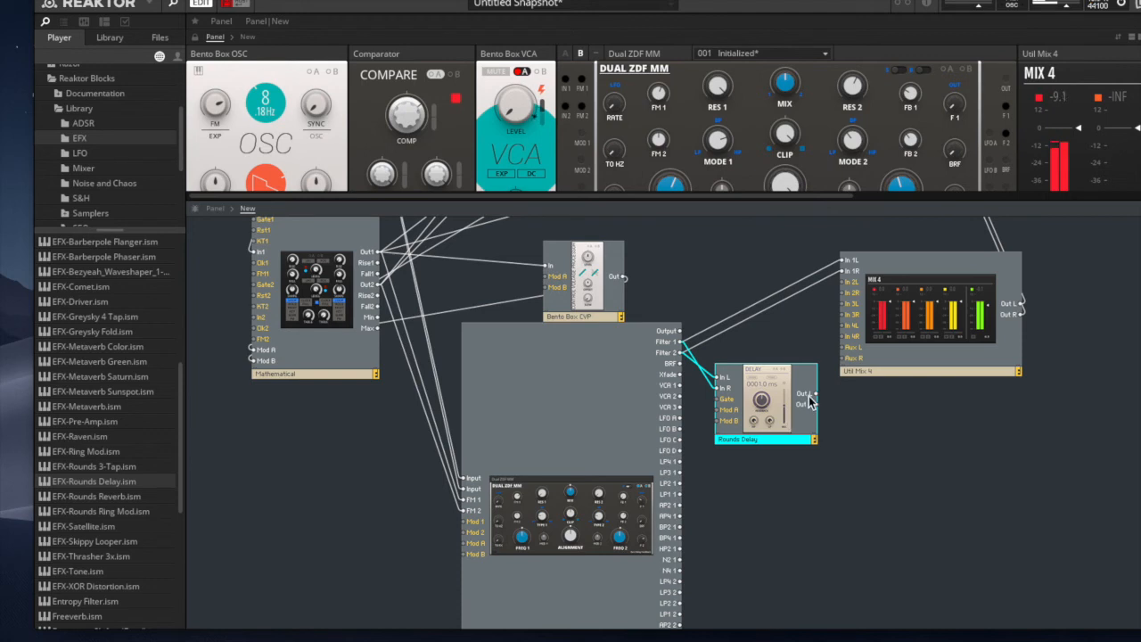
drag(817, 390, 844, 293)
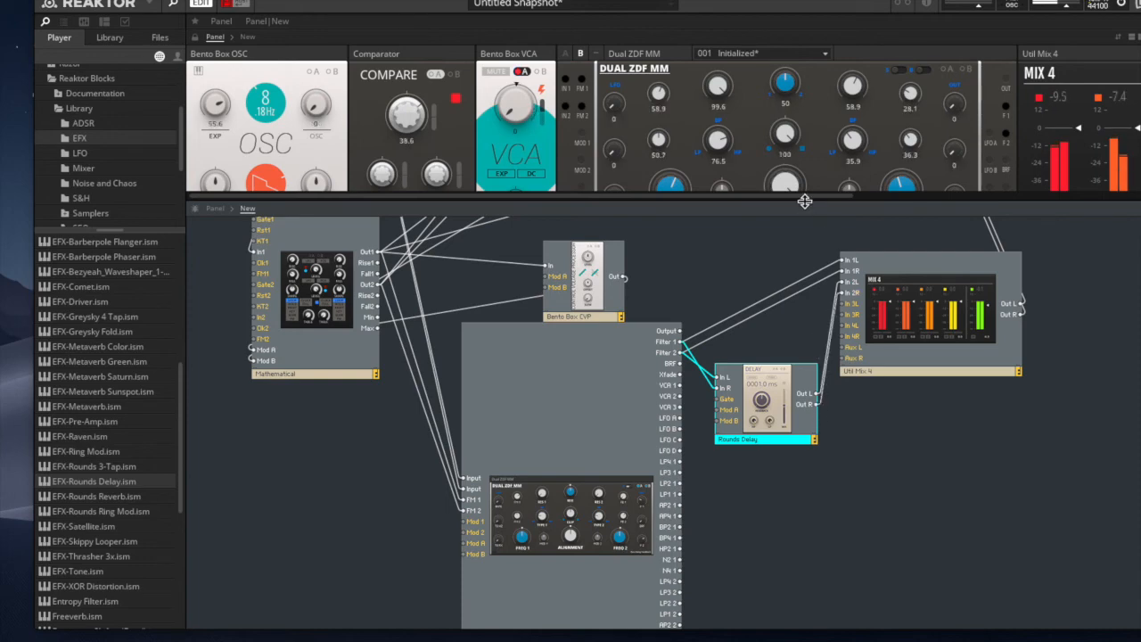
Enlarge the panel area and set the Rounds Delay to full MIX, FEEDBACK 0 and a 15 ms delay time.
drag(803, 202, 797, 405)
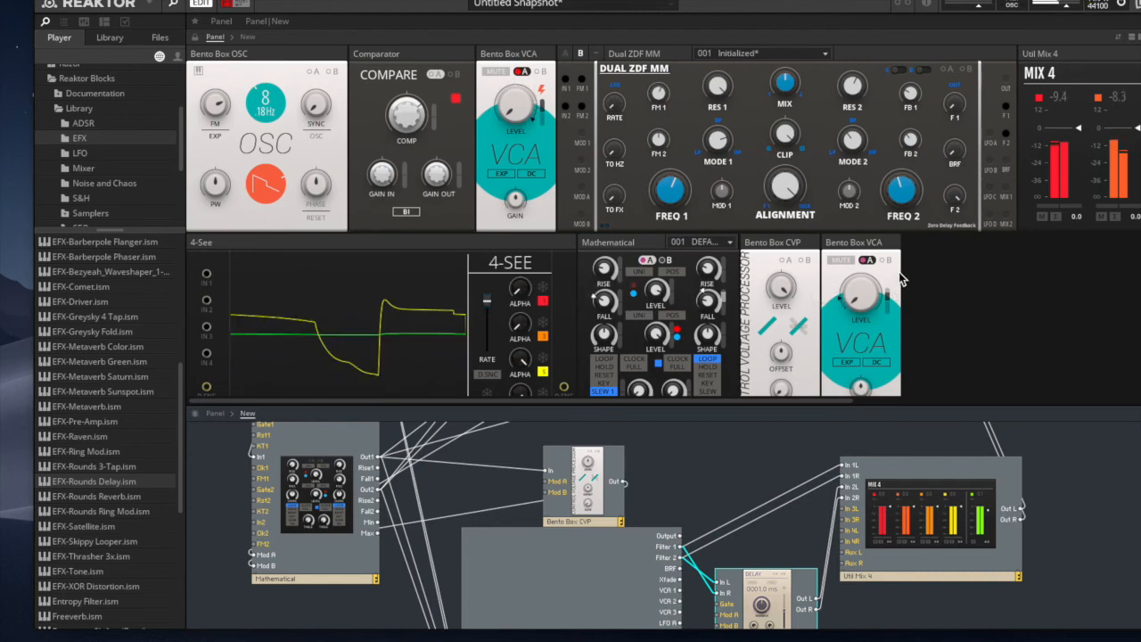
scroll(899, 276, down, 2)
scroll(898, 272, right, 5)
scroll(898, 272, up, 2)
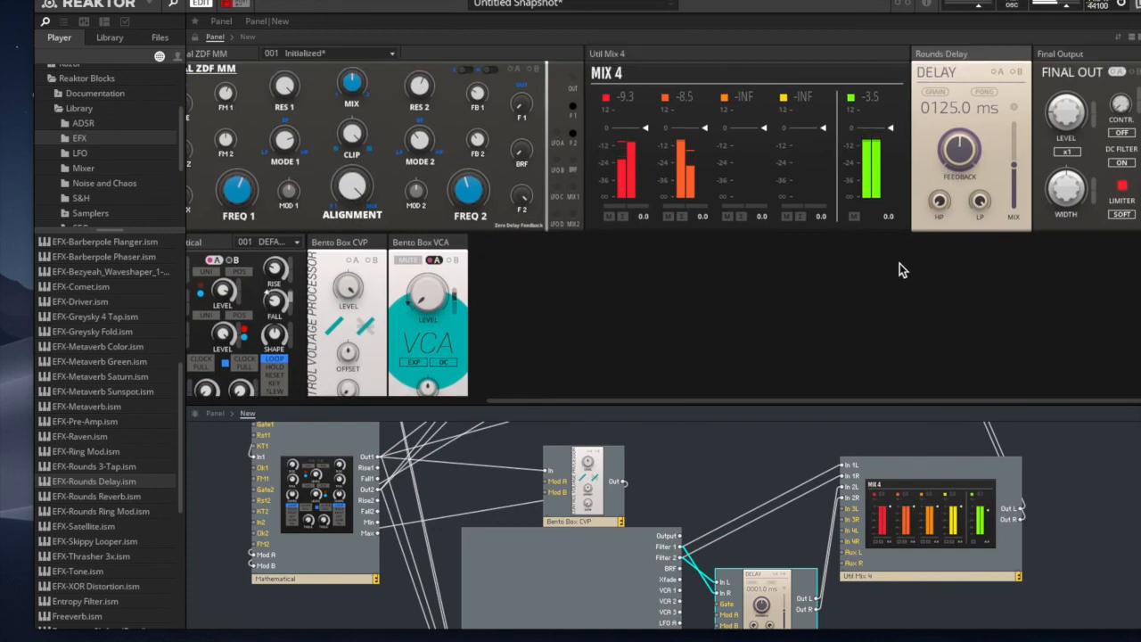
drag(1014, 166, 1014, 122)
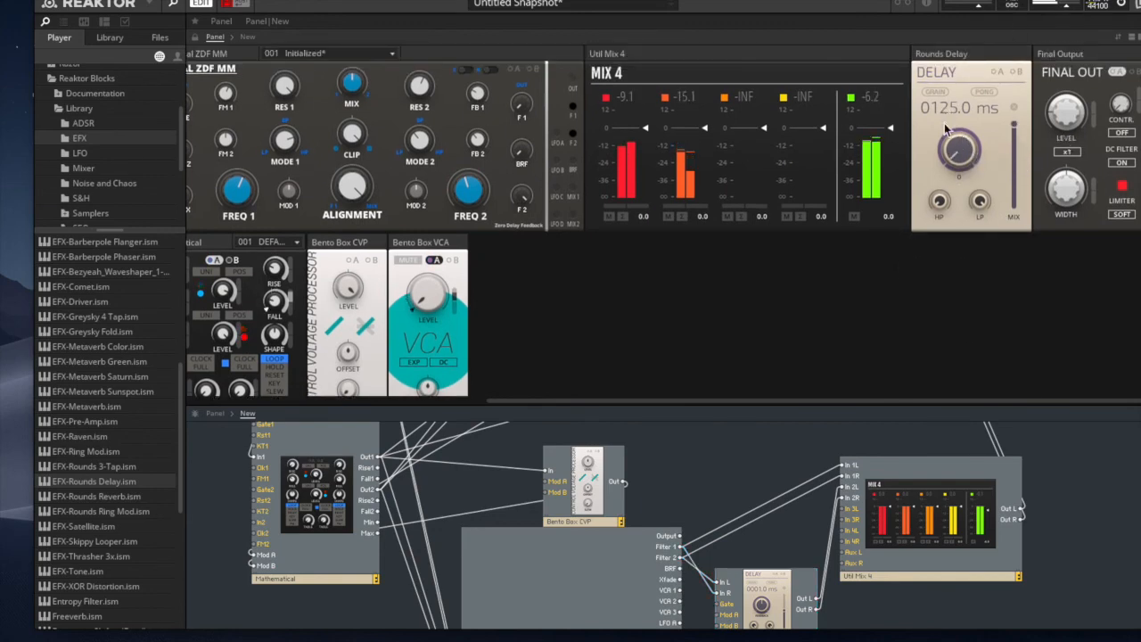
drag(957, 147, 963, 245)
drag(956, 81, 957, 41)
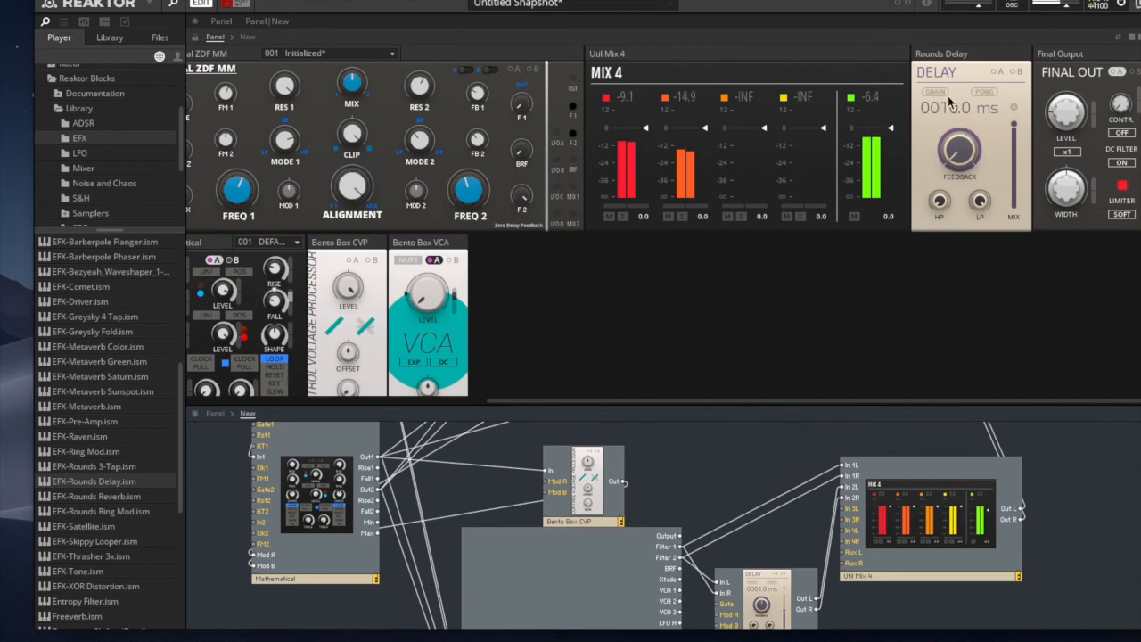
drag(957, 108, 954, 44)
Switch the Bento Box OSC's FM mode to LIN TZ and raise its FM amount.
scroll(540, 273, left, 5)
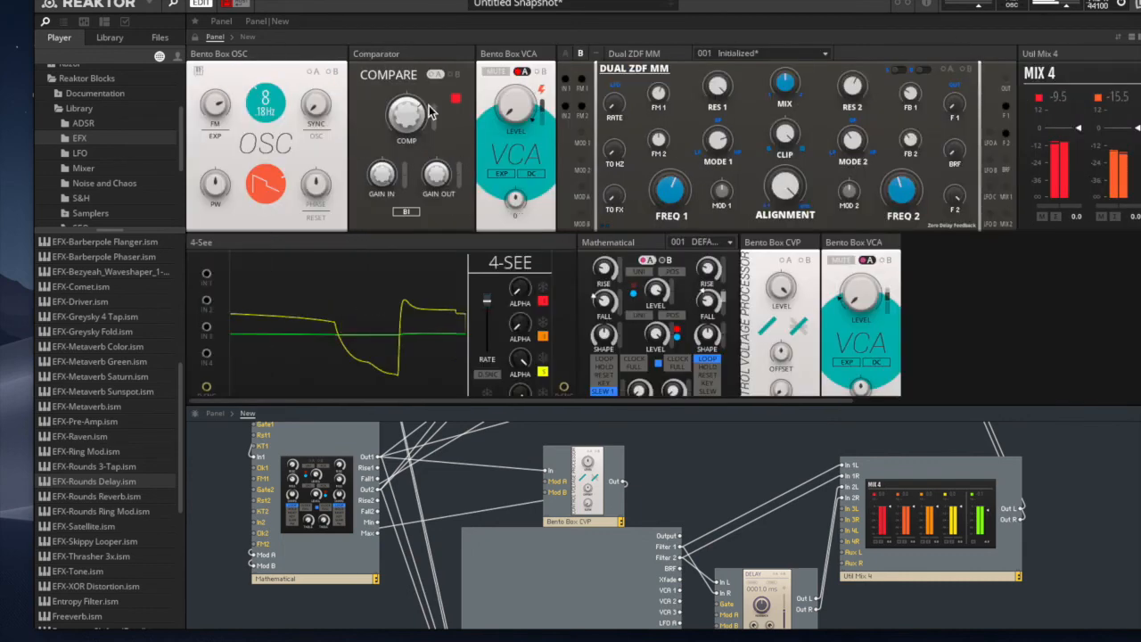
click(216, 143)
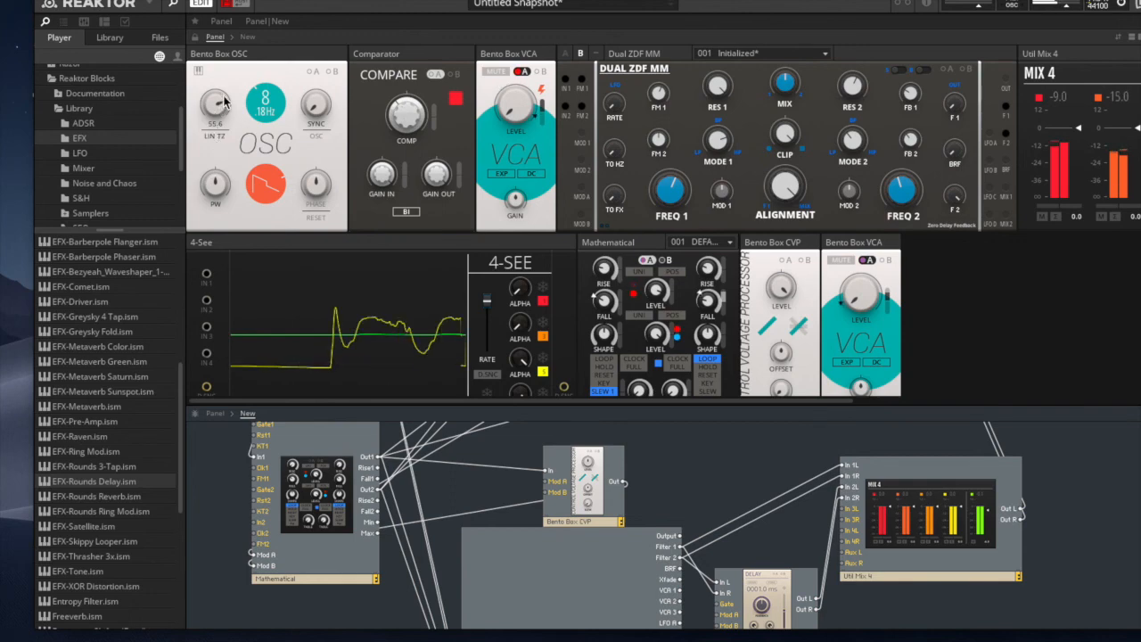
drag(266, 79, 256, 69)
drag(216, 104, 217, 48)
Set the Bento Box OSC's frequency to about 10.91 Hz and raise the filter's RES 2.
drag(271, 108, 284, 220)
drag(851, 86, 851, 49)
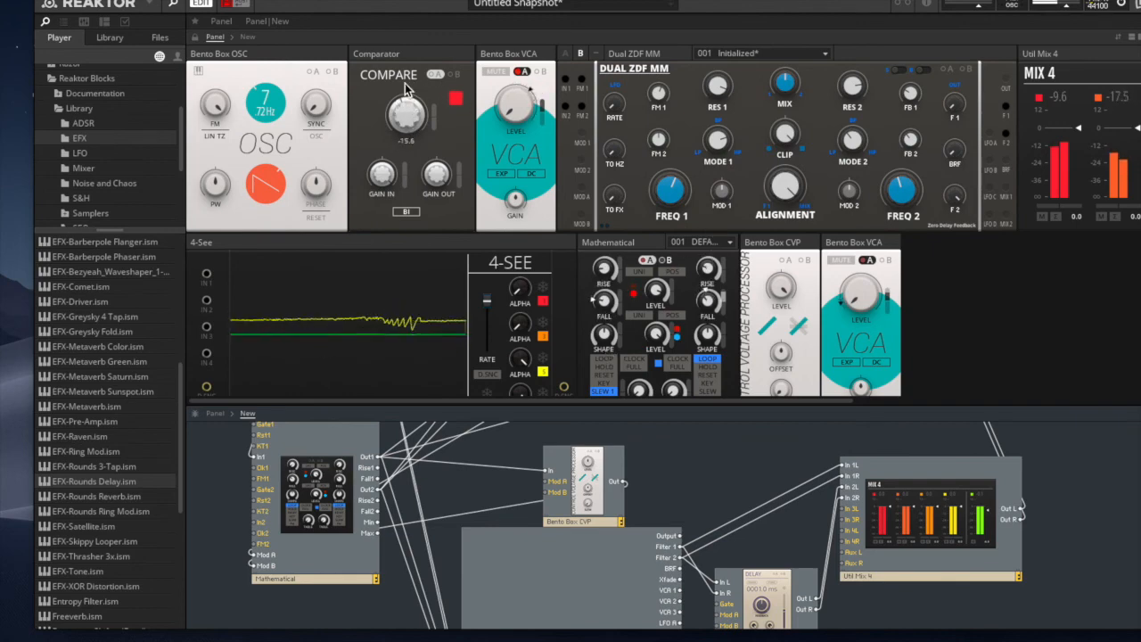
mouse_move(269, 106)
mouse_down()
mouse_move(274, 127)
mouse_move(270, 105)
mouse_up()
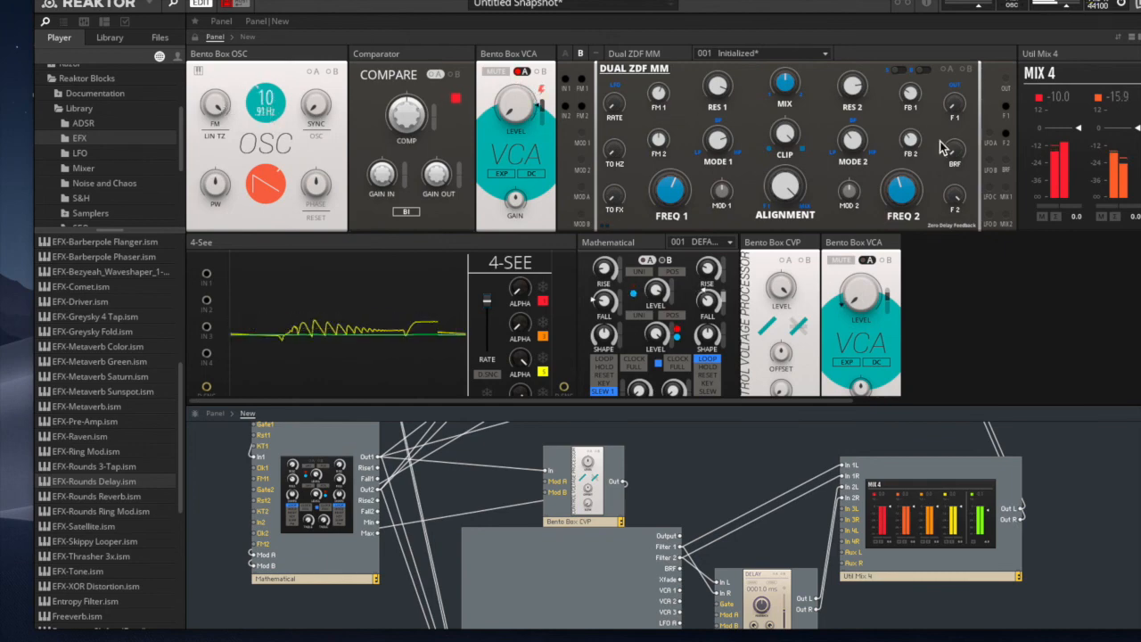
Set the Rounds Delay's time to 18 ms and raise the filter's MODE 1.
scroll(944, 148, right, 5)
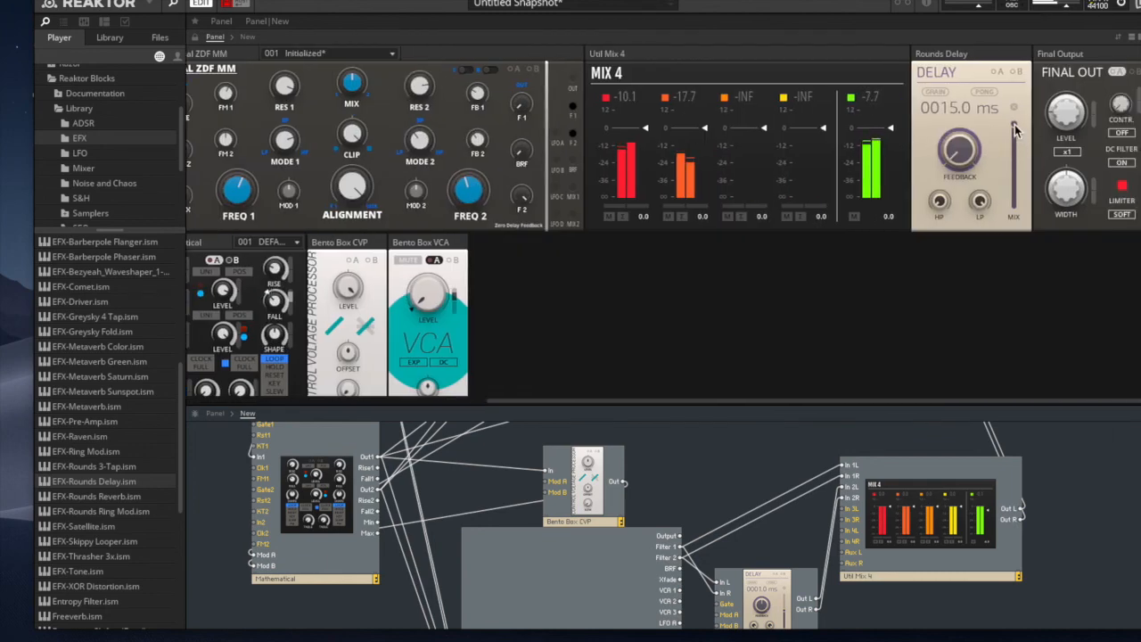
drag(961, 113, 956, 79)
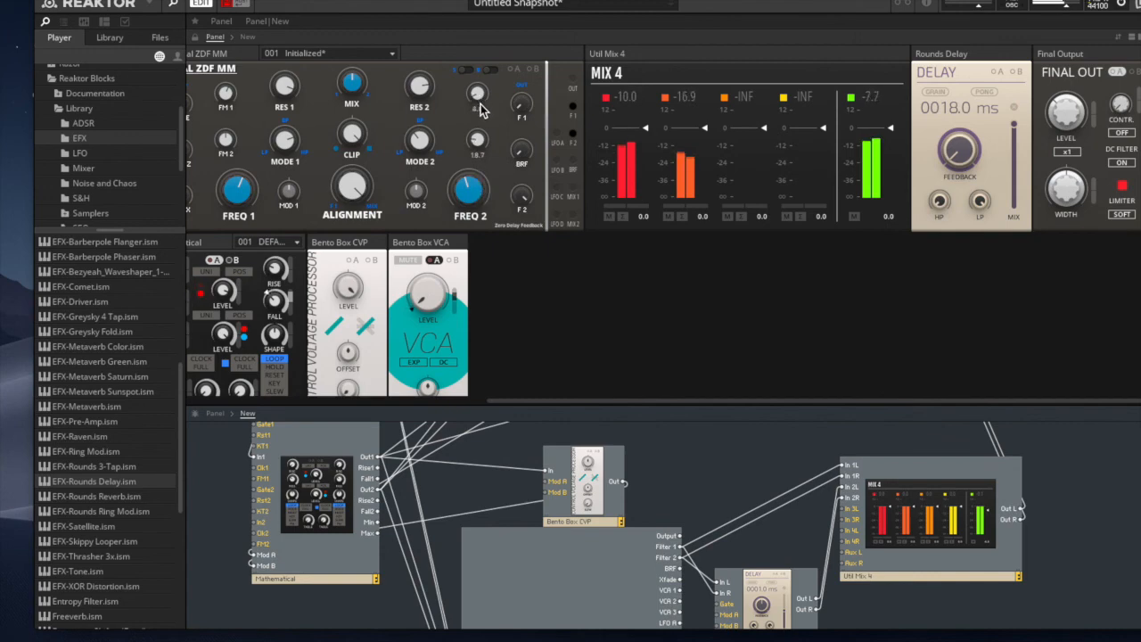
scroll(446, 166, left, 8)
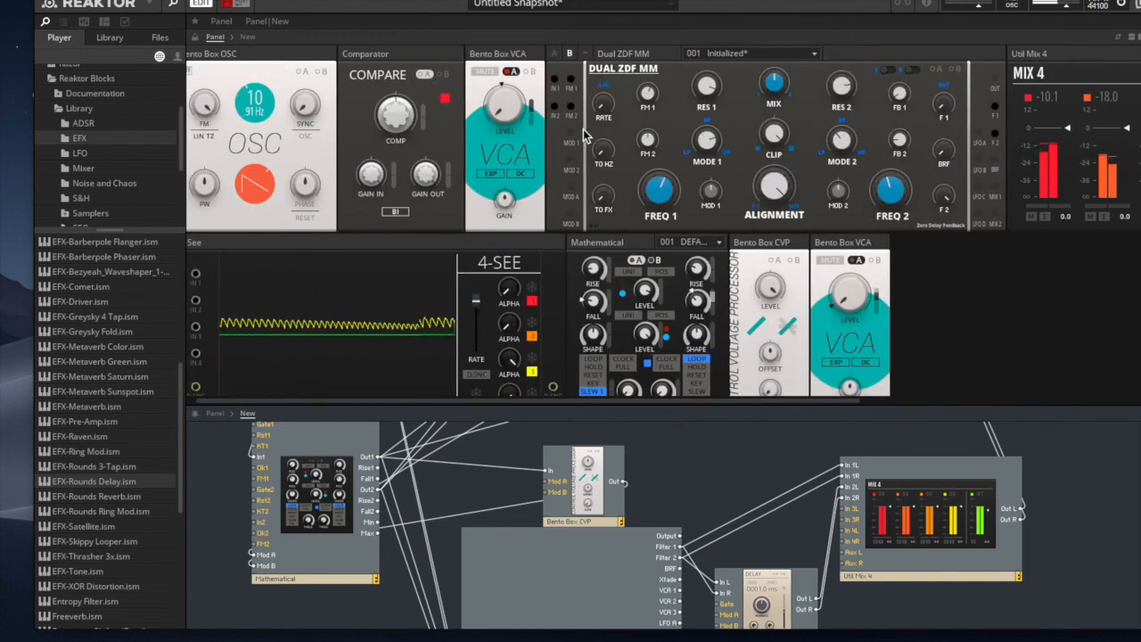
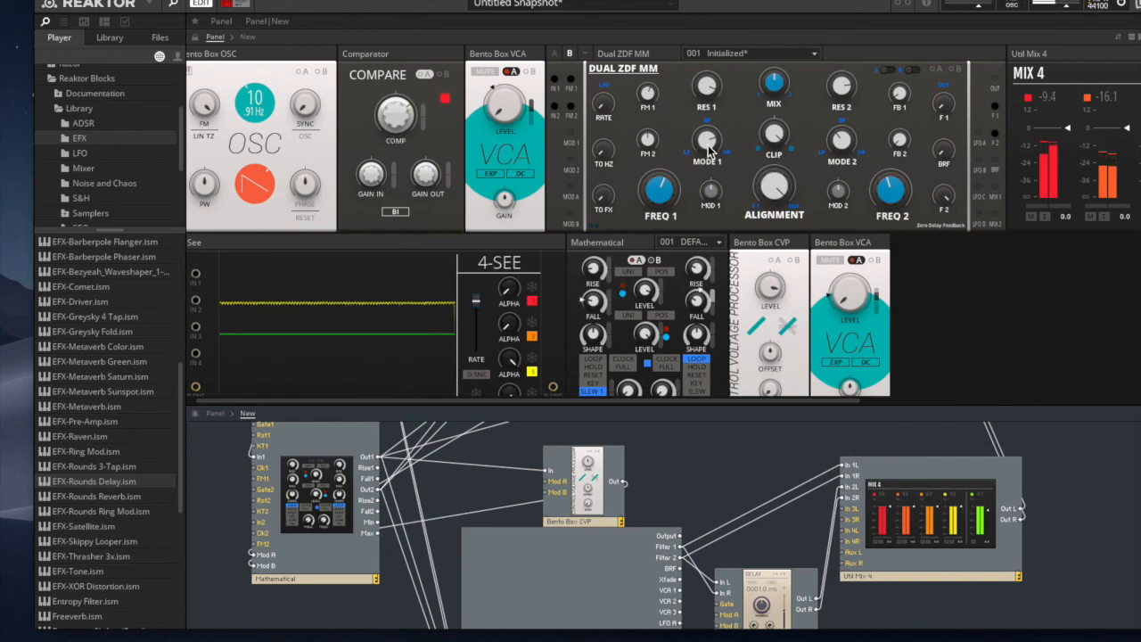
drag(708, 170, 709, 142)
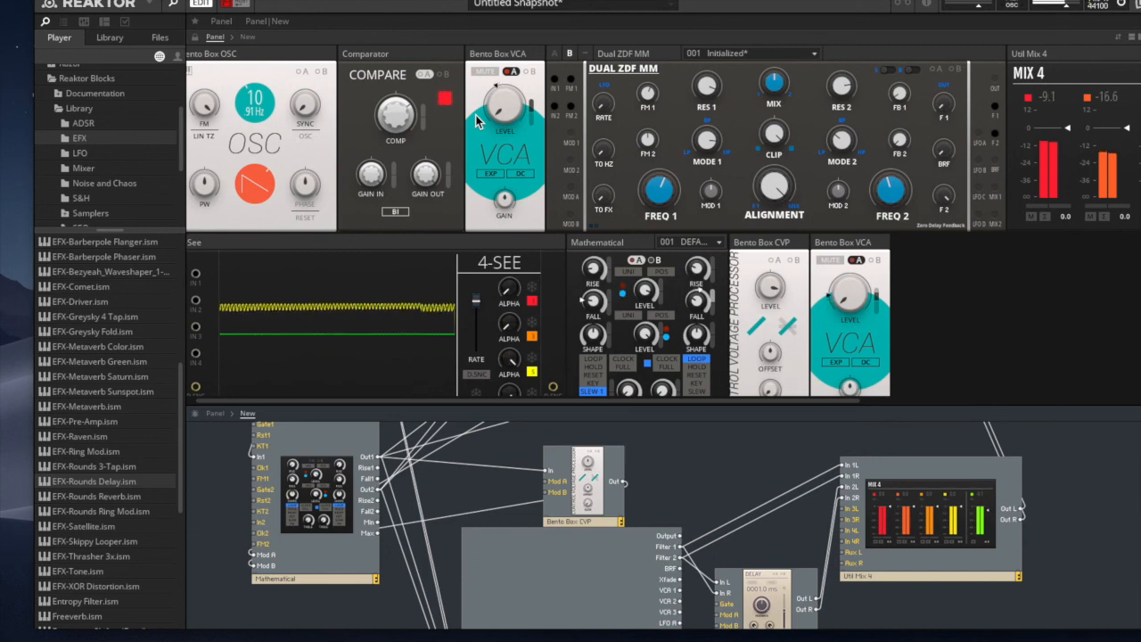
Raise the Comparator's COMP, set the Bento Box CVP's LEVEL to about 72.6, and select modulation B on the Mathematical block.
drag(406, 128, 396, 89)
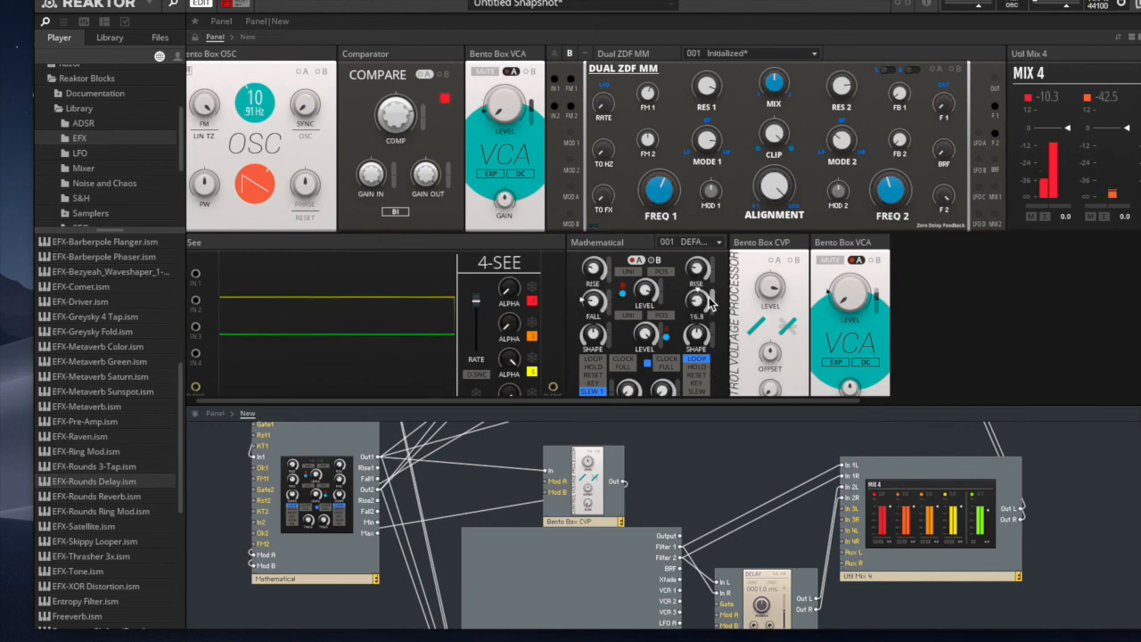
mouse_move(773, 298)
mouse_down()
mouse_move(774, 308)
mouse_move(772, 294)
mouse_up()
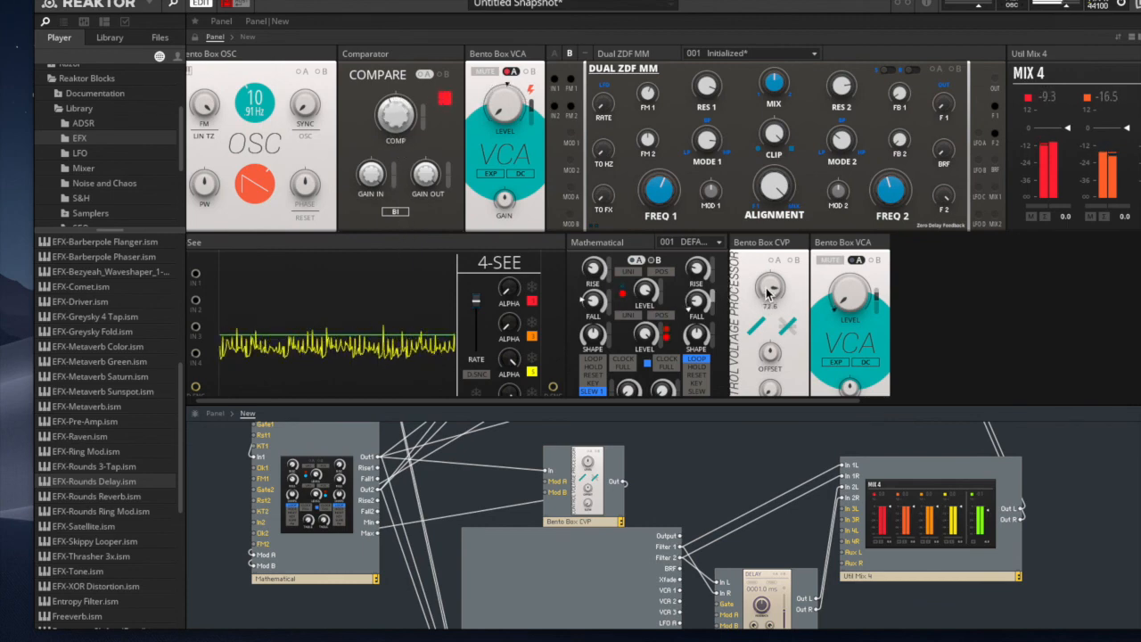
click(653, 262)
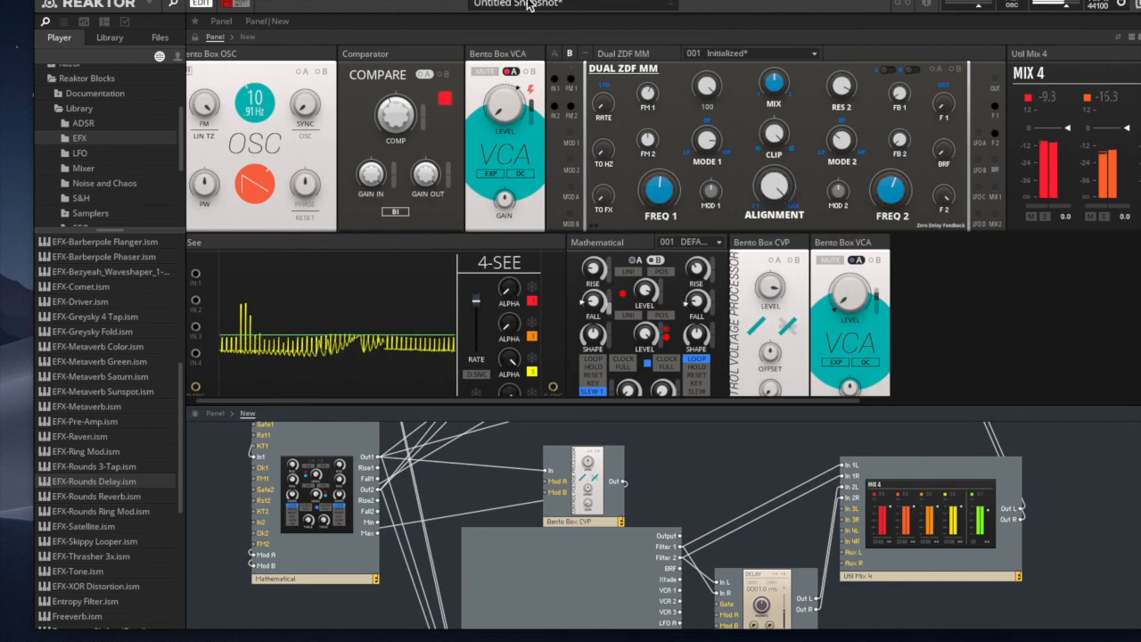
Reposition the Reaktor window farther right on the desktop with the mixer, Rounds Delay and output blocks in view.
drag(505, 0, 470, 142)
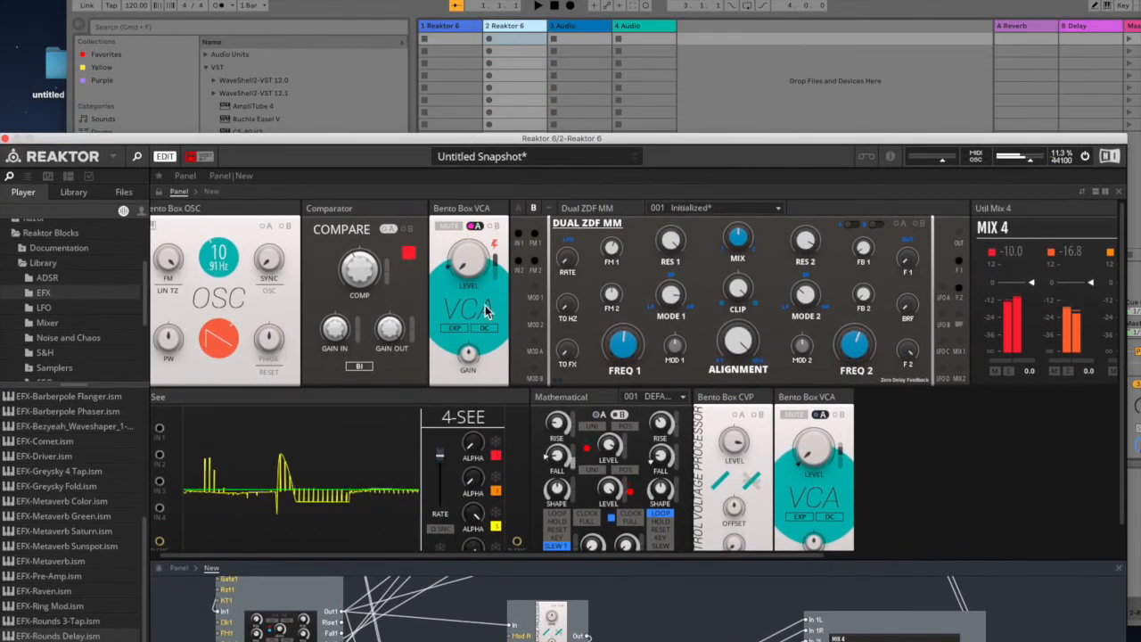
scroll(797, 279, right, 5)
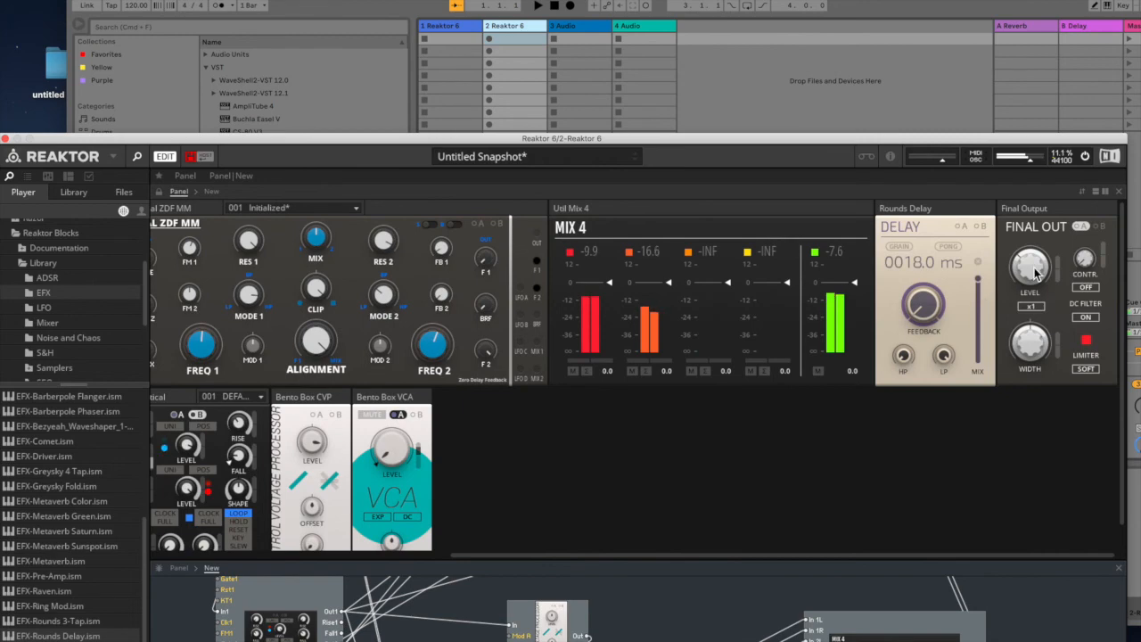
drag(655, 135, 765, 0)
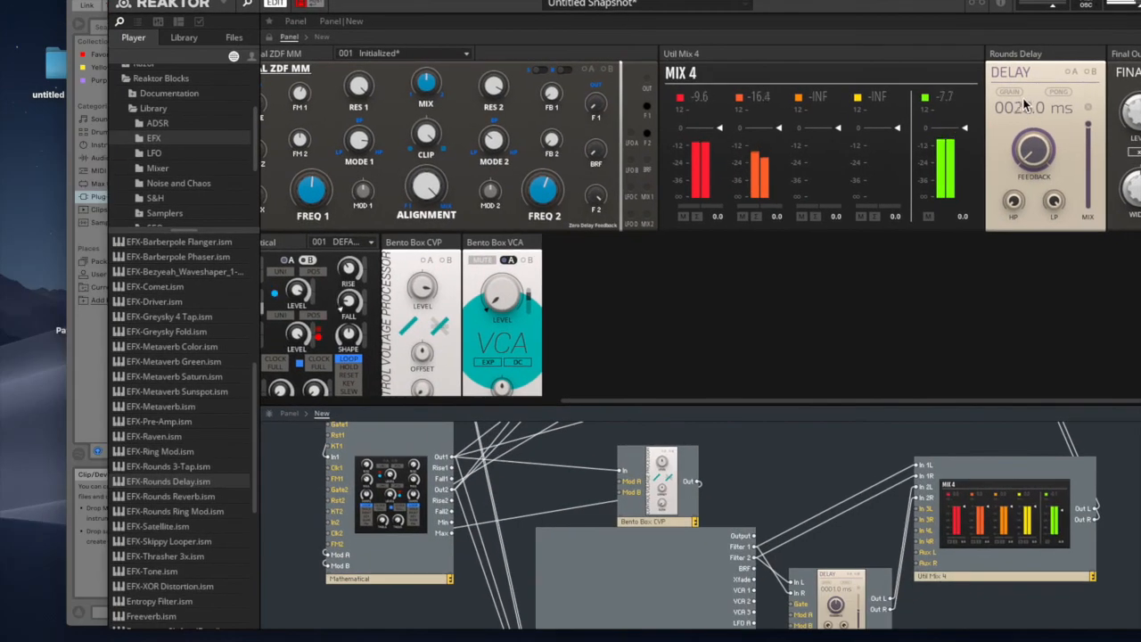
Shift the Reaktor window slightly left and lower the RISE of the Mathematical block's second channel.
scroll(351, 216, left, 5)
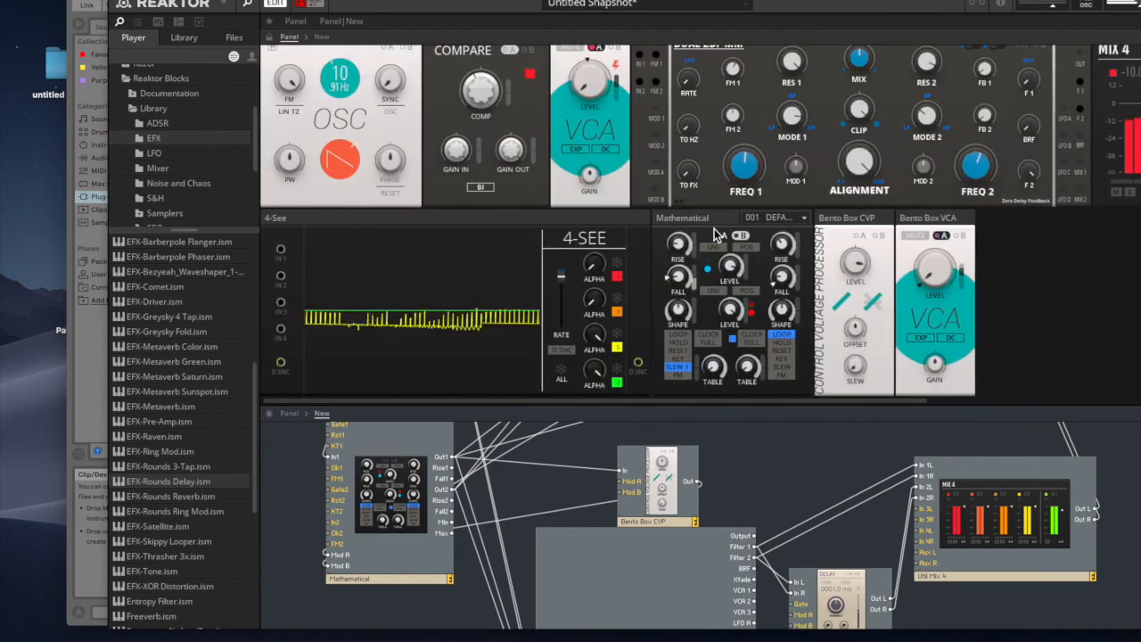
mouse_move(742, 328)
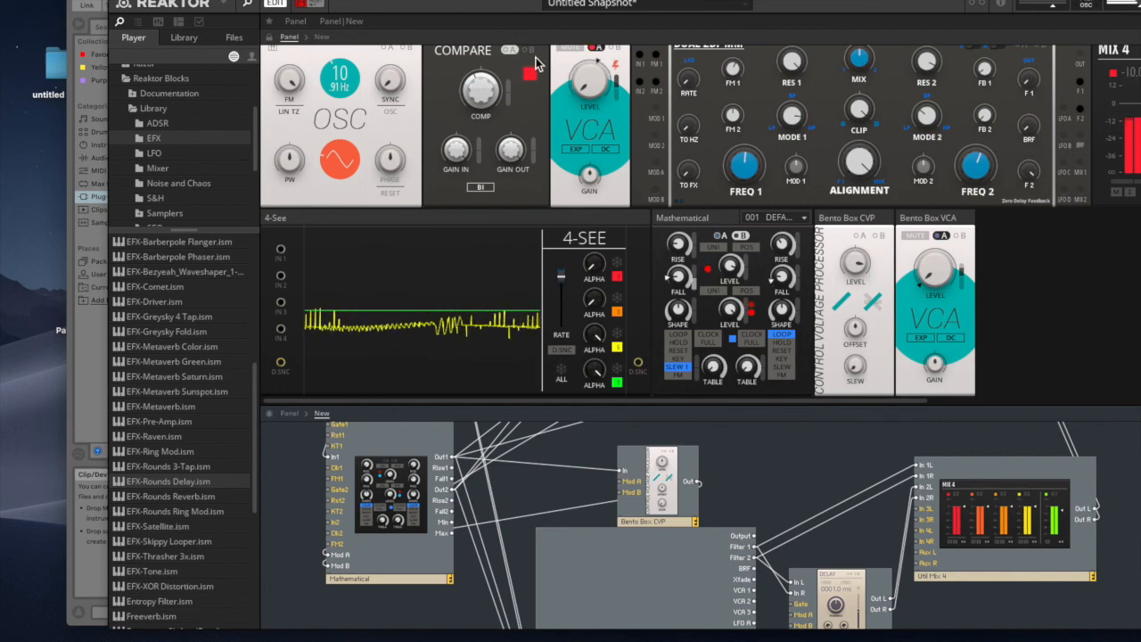
drag(476, 2, 451, 2)
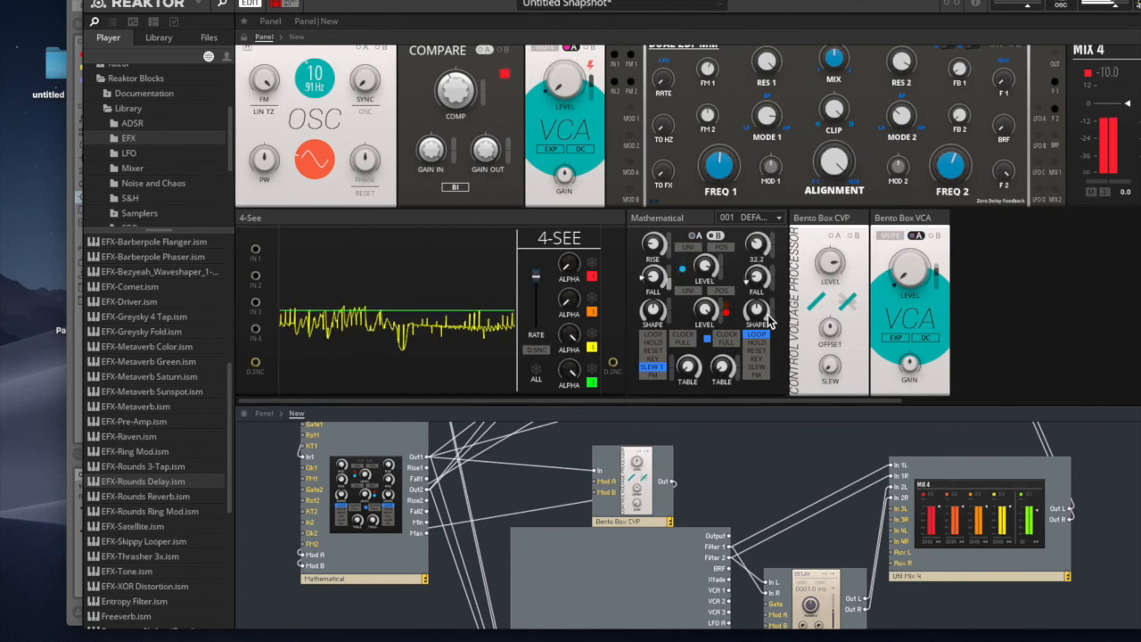
drag(759, 247, 764, 289)
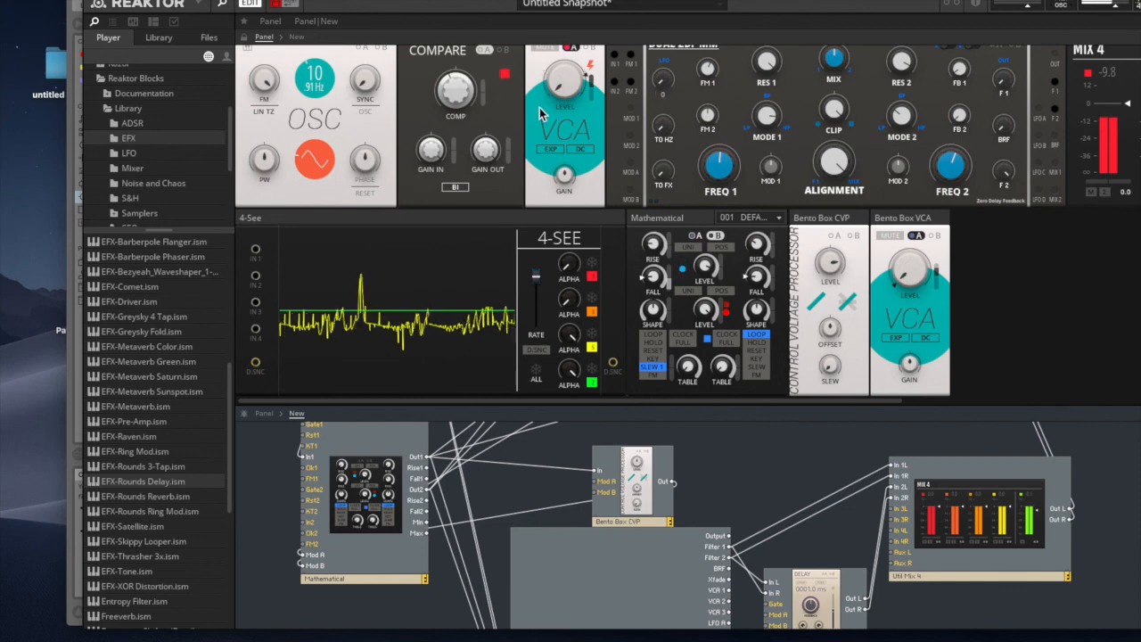
Set the Bento Box OSC's frequency to about 103.83 Hz and the RISE of the Mathematical block's first channel to about 32.1.
scroll(870, 151, right, 5)
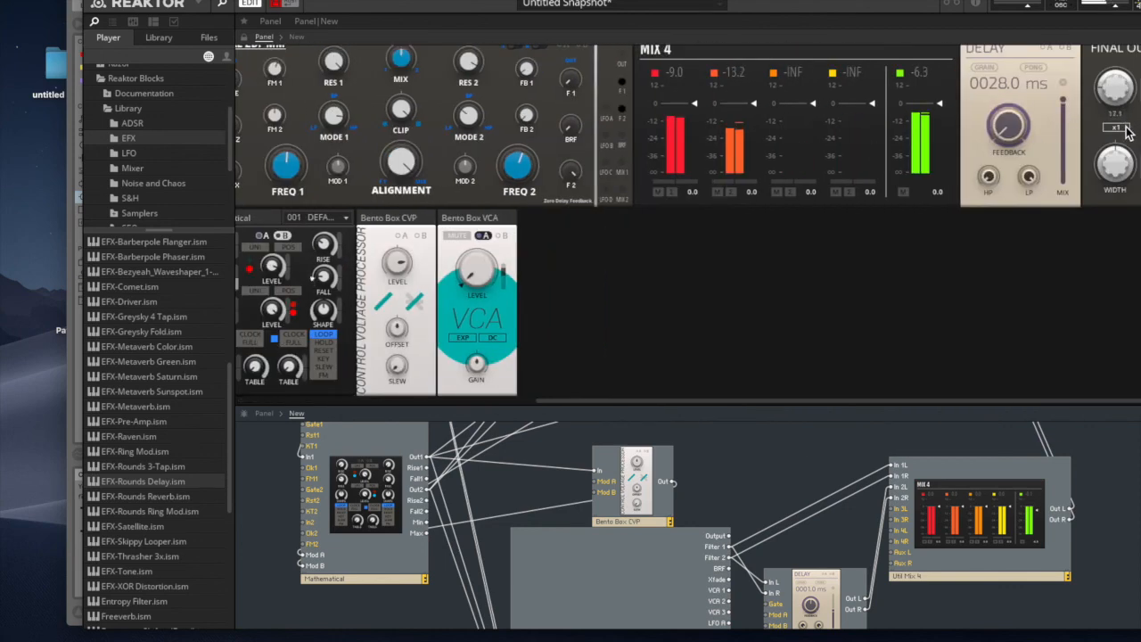
scroll(758, 192, left, 5)
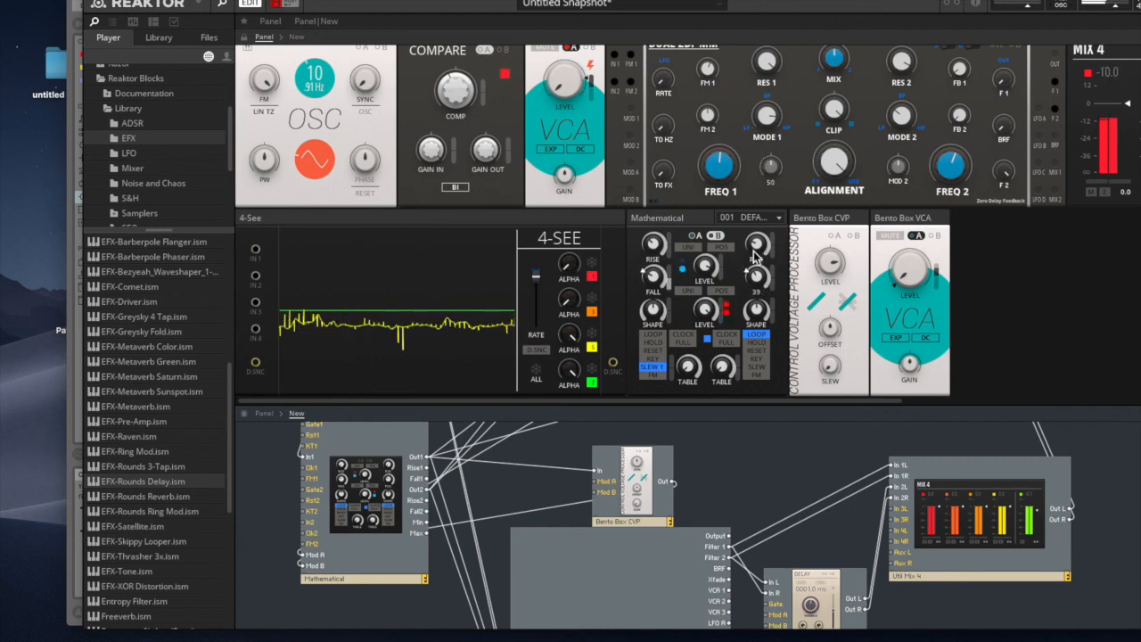
drag(314, 79, 270, 150)
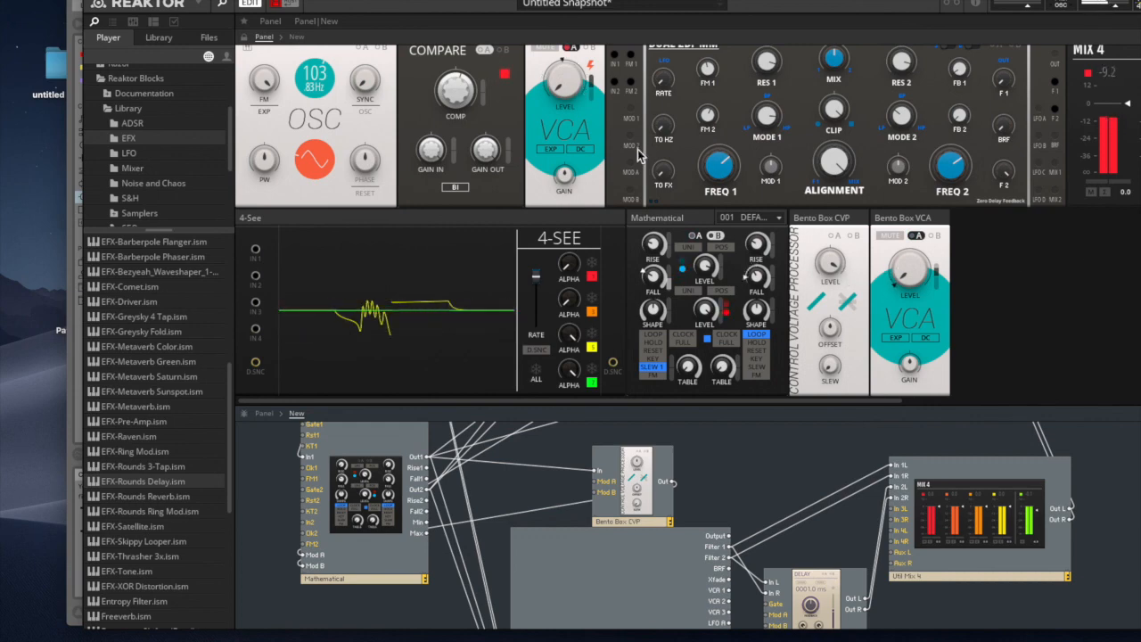
drag(655, 250, 655, 184)
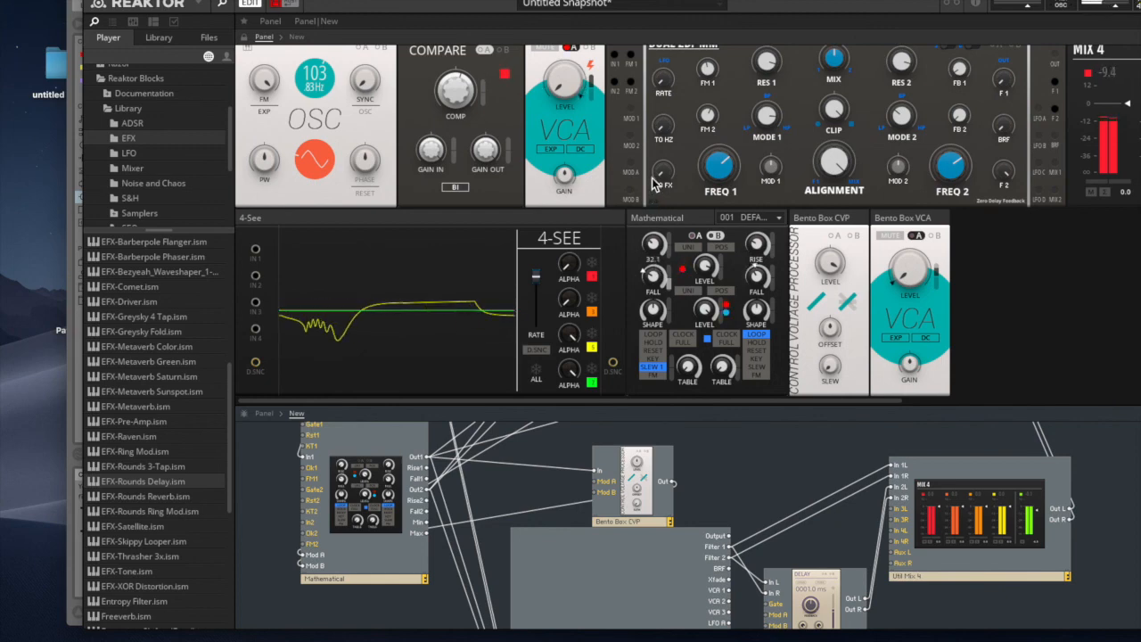
Lower the Bento Box OSC's frequency to about 1.72 Hz and fine-tune the Comparator's COMP to about 53.3.
drag(459, 91, 461, 66)
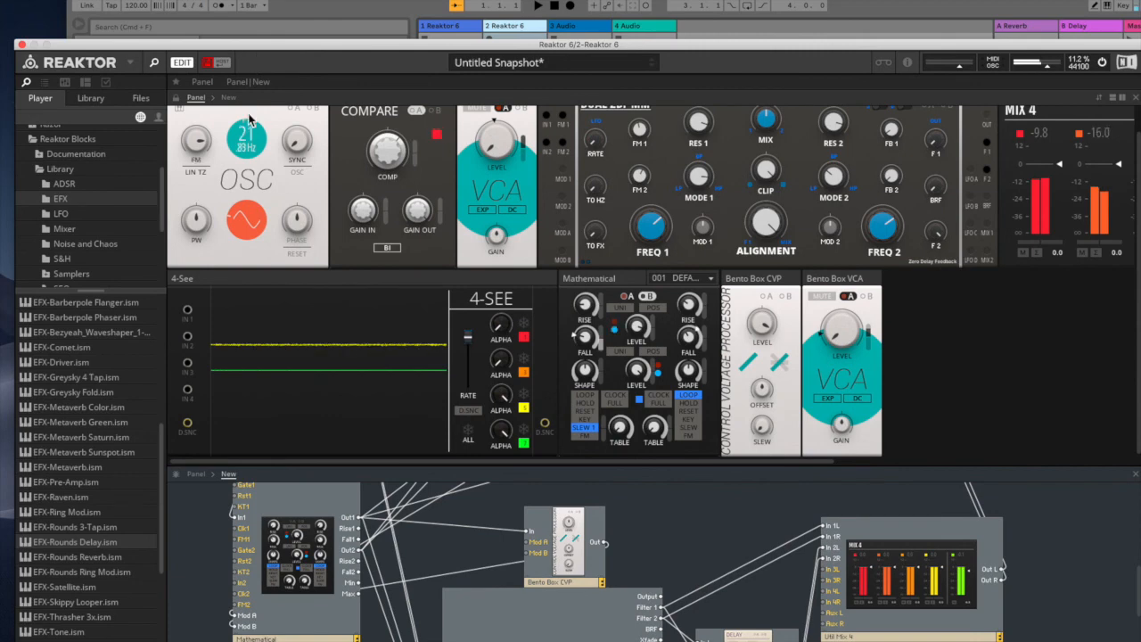
drag(389, 150, 395, 100)
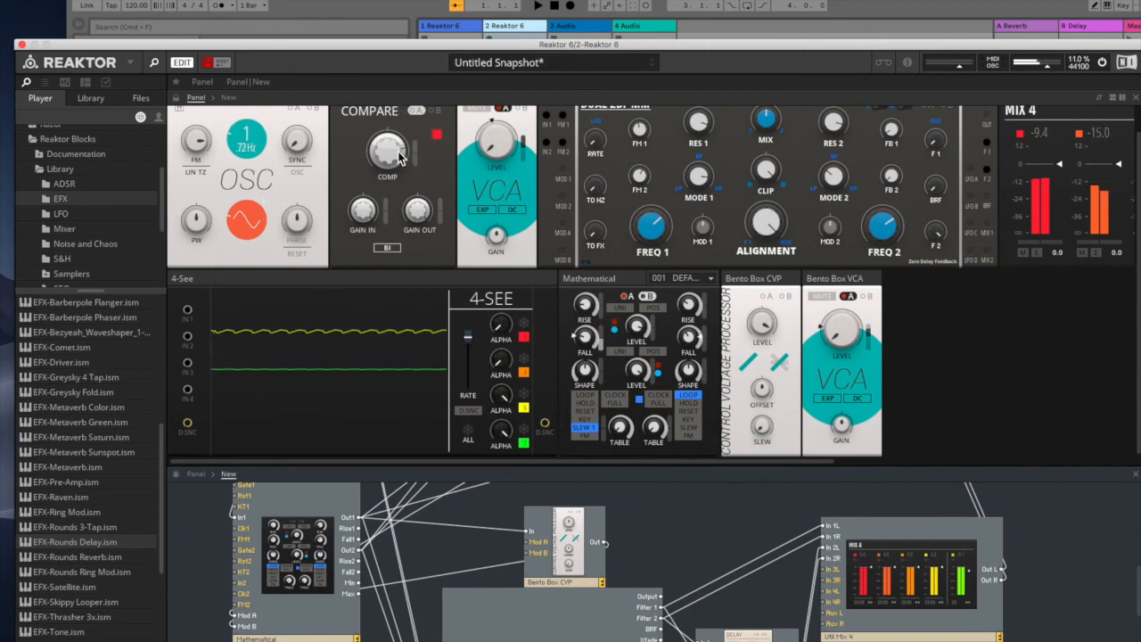
drag(400, 158, 400, 163)
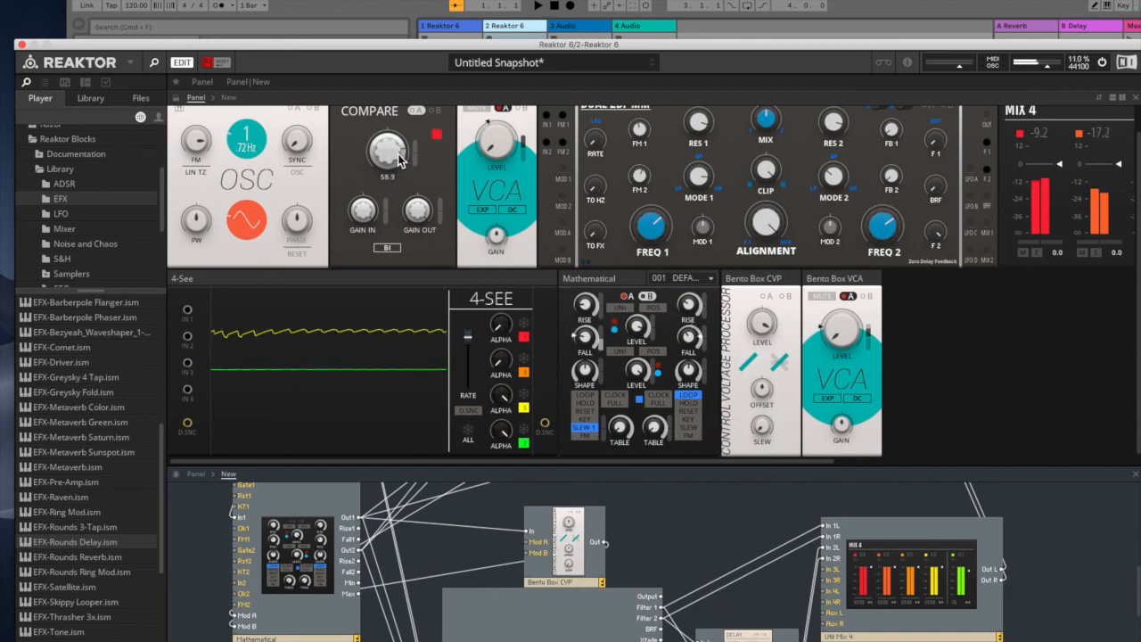
drag(399, 165, 399, 167)
mouse_move(398, 166)
mouse_down()
mouse_move(396, 153)
mouse_move(403, 180)
mouse_move(396, 158)
mouse_up()
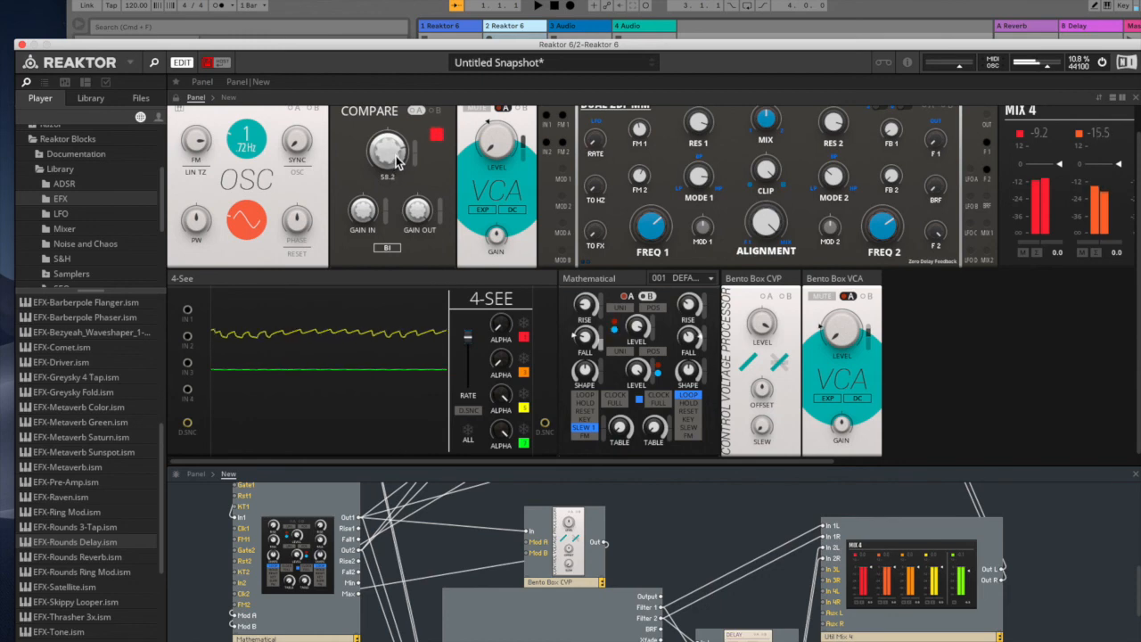
drag(396, 155, 396, 158)
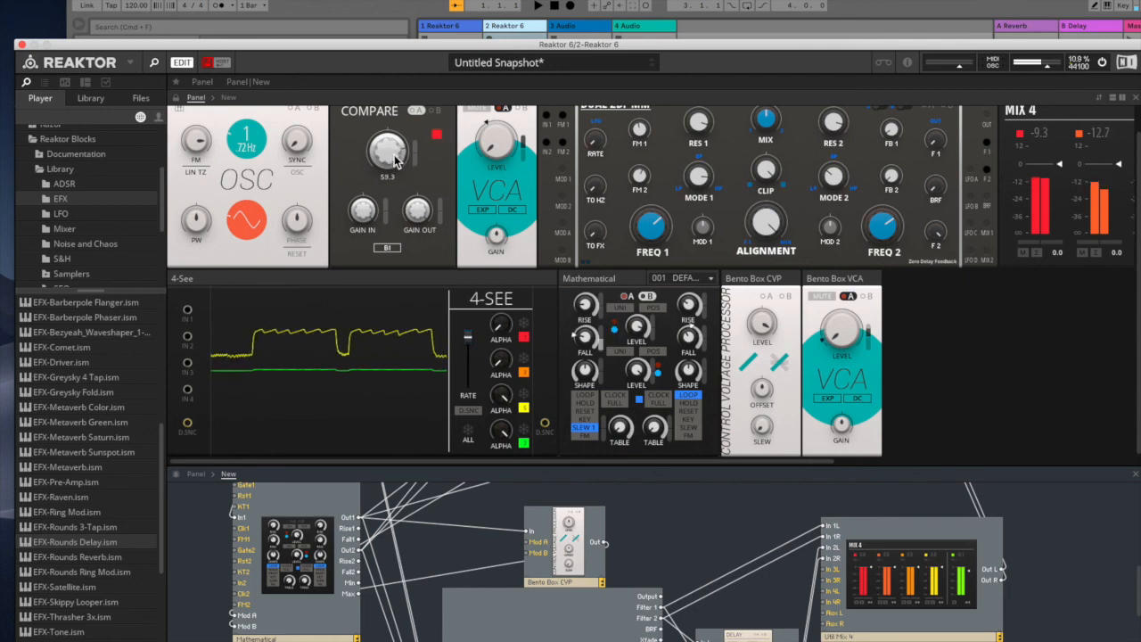
Move the Reaktor window down the desktop to uncover the Ableton Live mixer's track controls.
drag(158, 48, 254, 48)
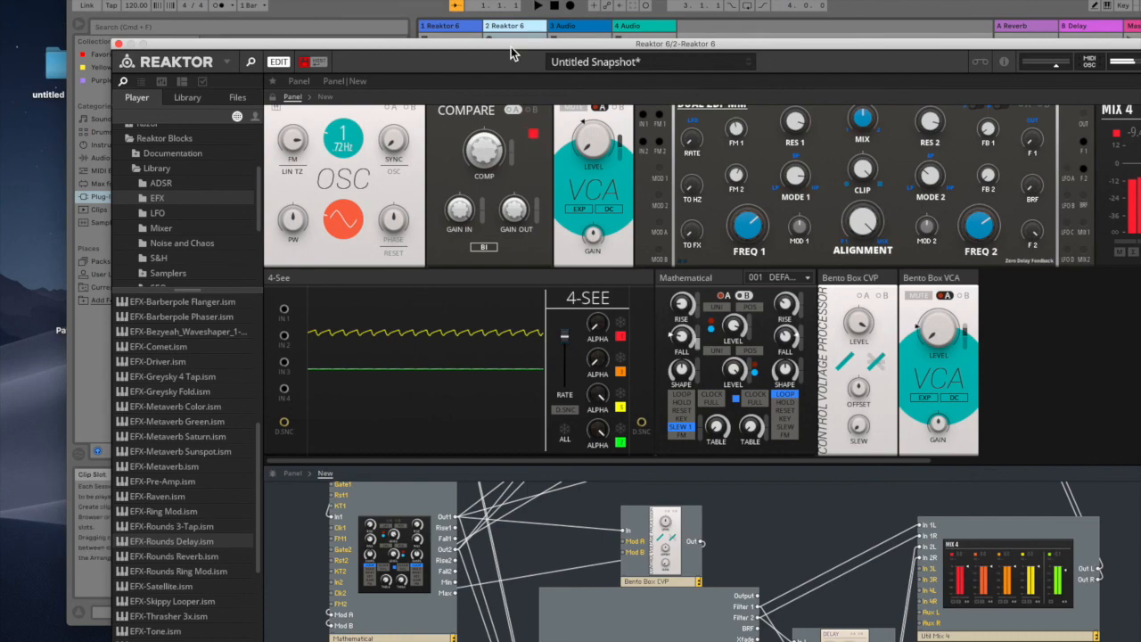
drag(512, 49, 493, 221)
drag(533, 0, 406, 0)
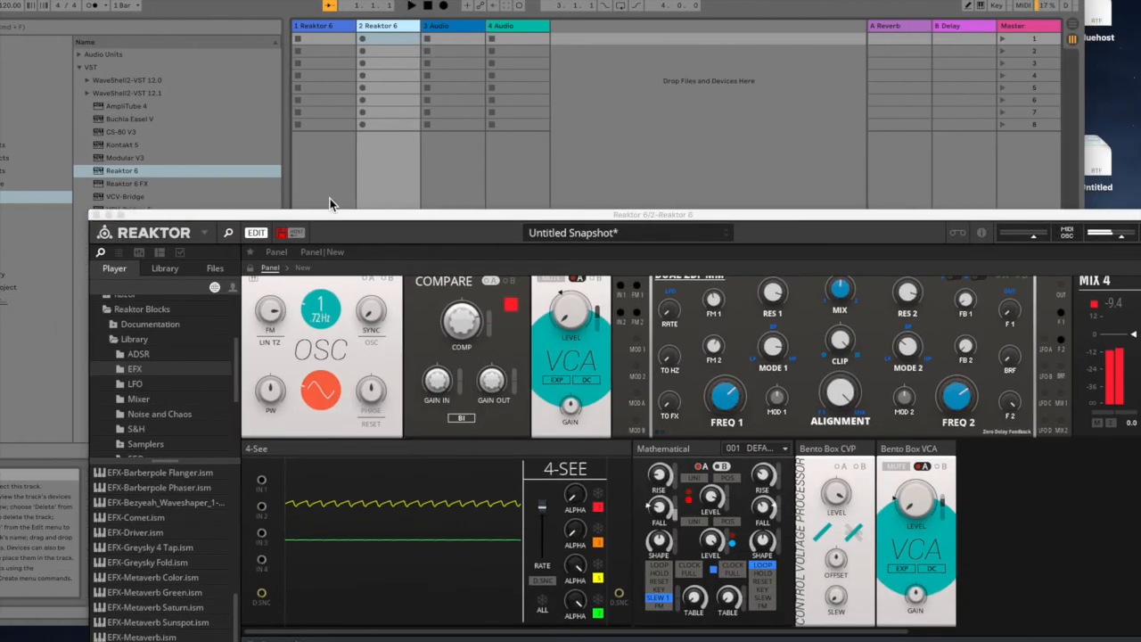
drag(172, 216, 156, 402)
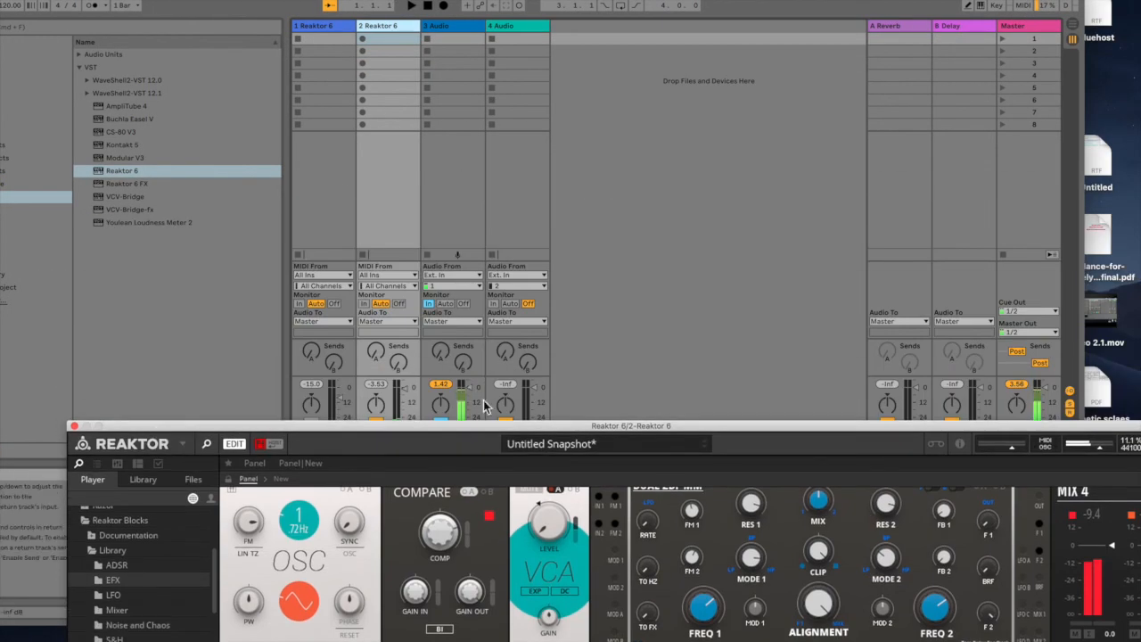
drag(453, 402, 450, 494)
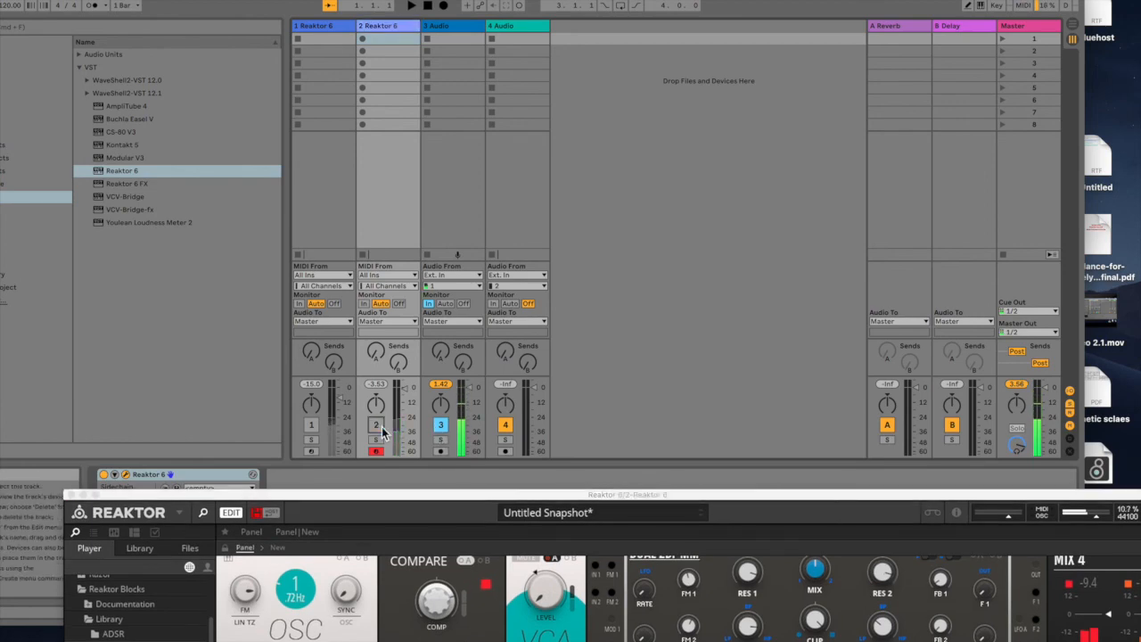
Move the Reaktor window back up and reposition the Ableton Live window behind it with its transport and track headers in view.
drag(445, 498, 379, 55)
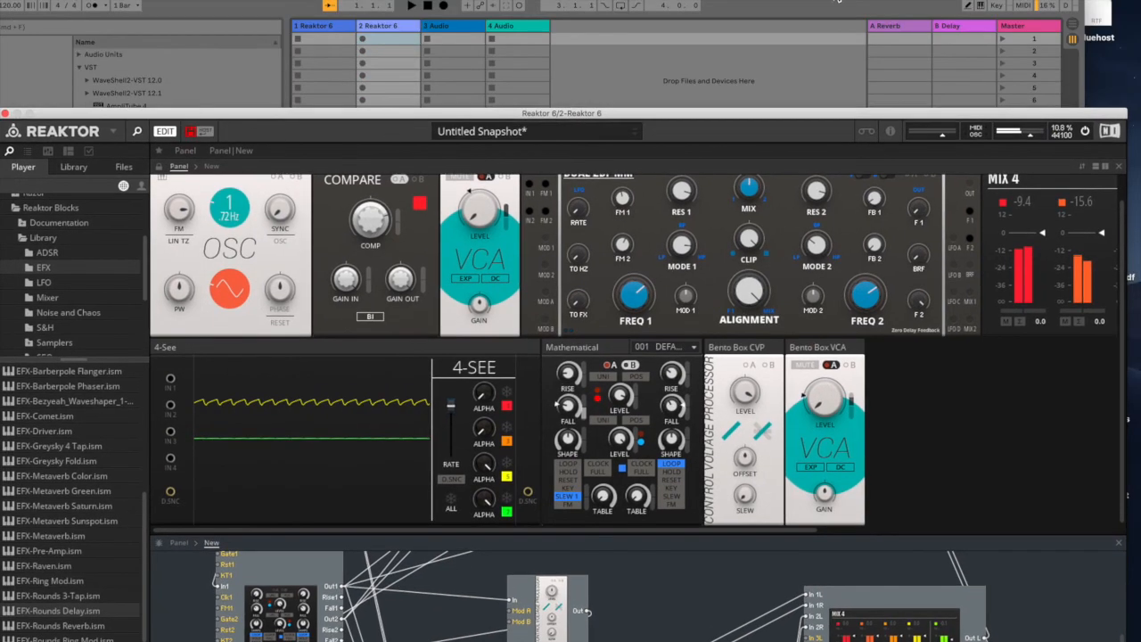
drag(781, 2, 780, 74)
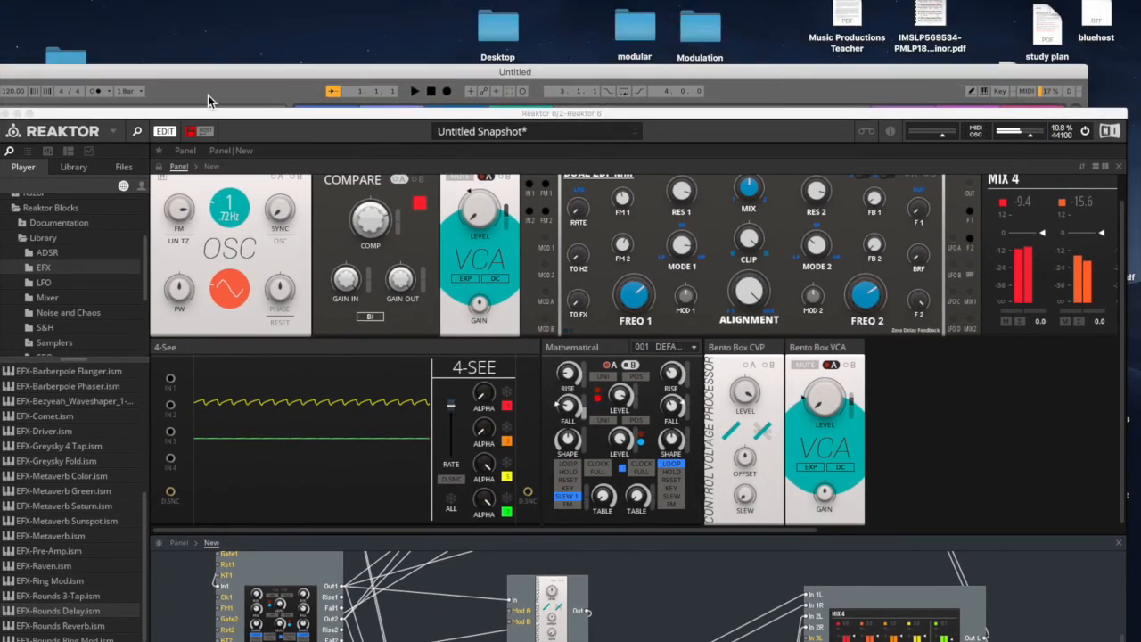
drag(108, 73, 214, 29)
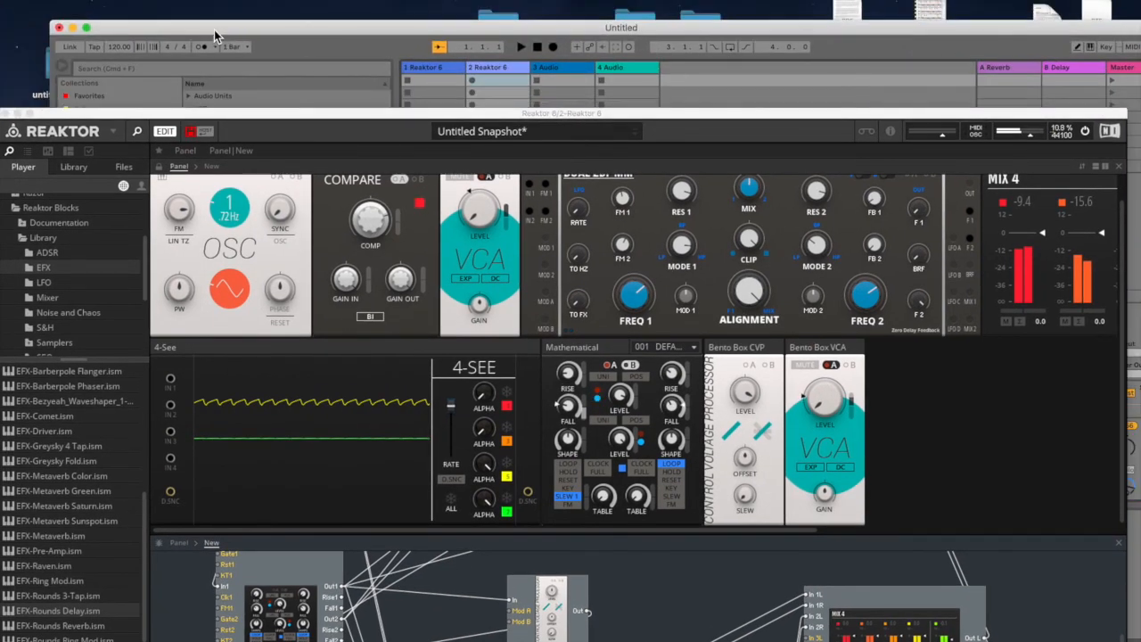
double_click(216, 30)
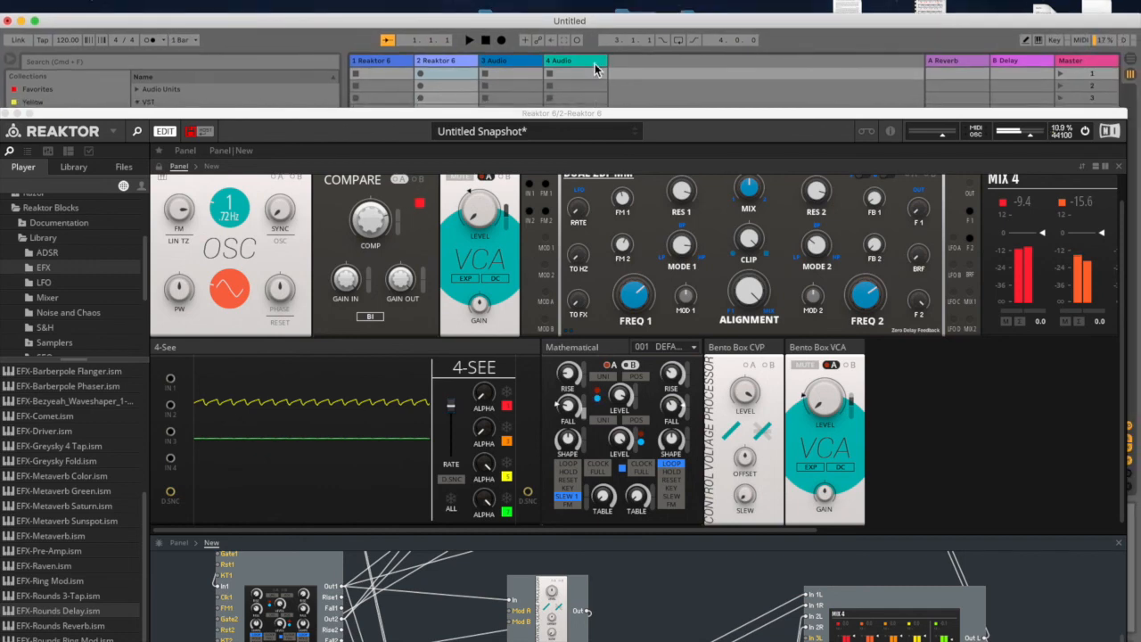